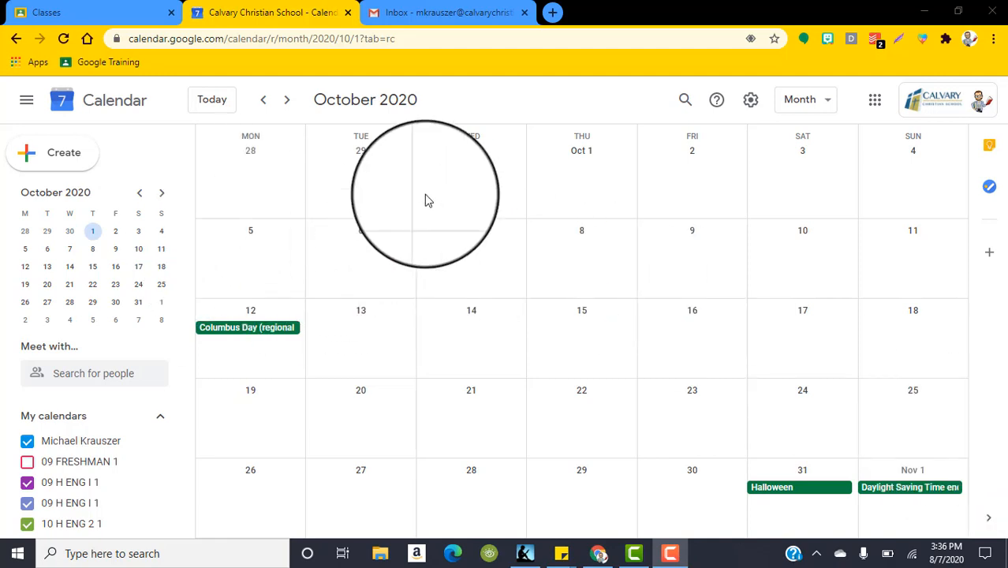
- Find Calendar in the Google apps list from a new browser tab, and close that tab
{"action": "left_click", "coordinate": [552, 12]}
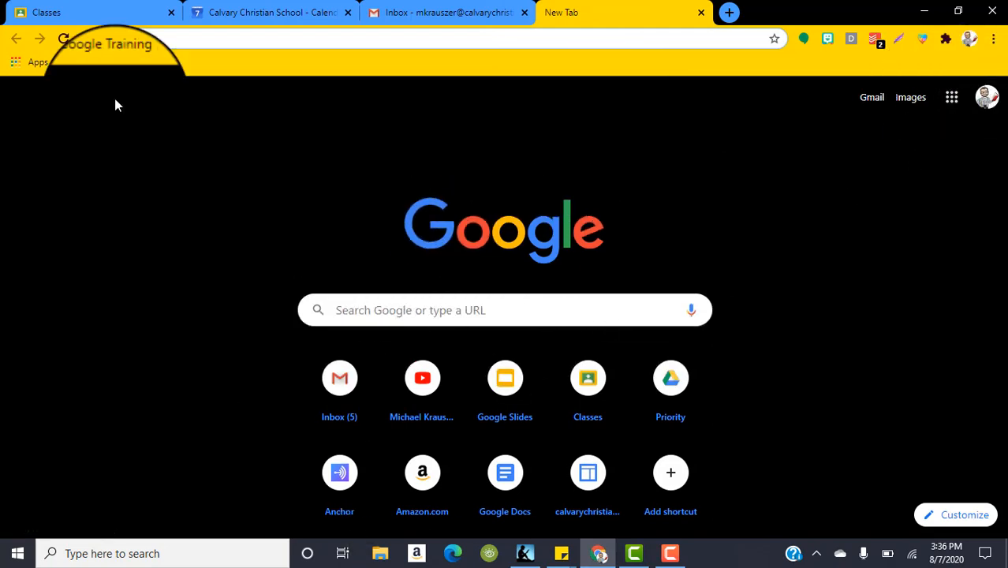
{"action": "left_click", "coordinate": [949, 102]}
{"action": "scroll", "coordinate": [838, 260], "scroll_direction": "down", "scroll_amount": 1}
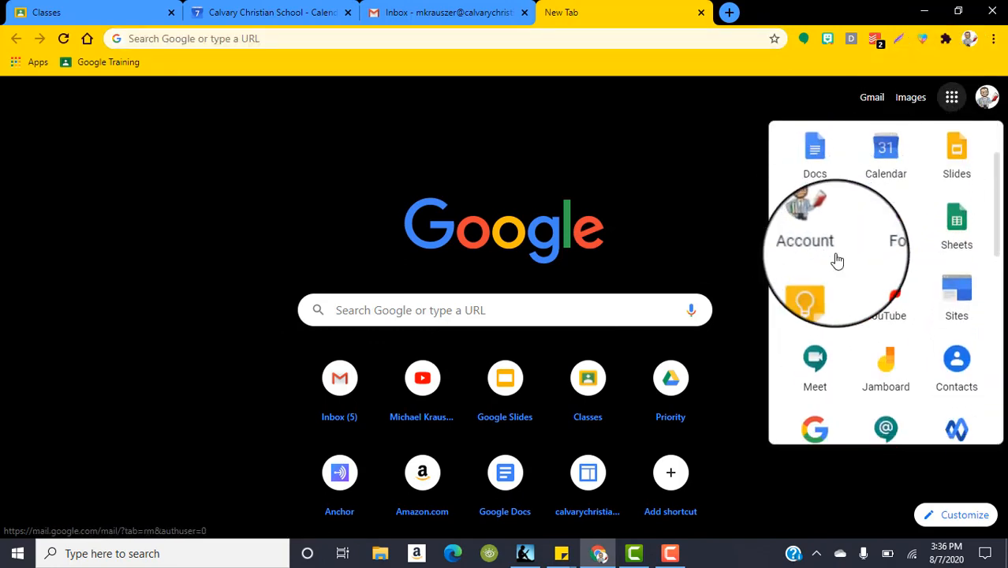
{"action": "scroll", "coordinate": [875, 268], "scroll_direction": "down", "scroll_amount": 2}
{"action": "scroll", "coordinate": [899, 252], "scroll_direction": "up", "scroll_amount": 4}
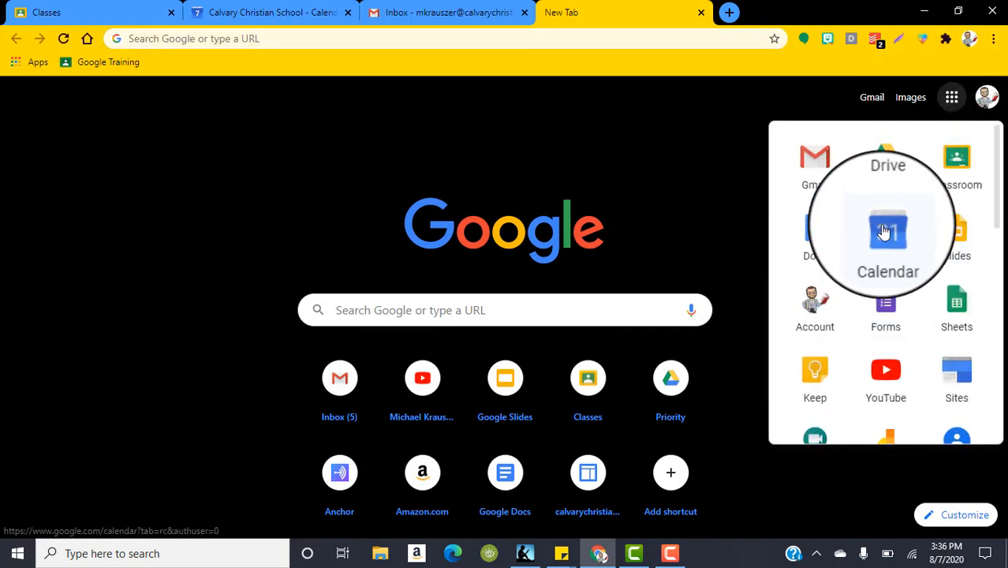
{"action": "mouse_move", "coordinate": [883, 230]}
{"action": "left_mouse_down"}
{"action": "mouse_move", "coordinate": [860, 323]}
{"action": "mouse_move", "coordinate": [835, 193]}
{"action": "mouse_move", "coordinate": [832, 260]}
{"action": "mouse_move", "coordinate": [885, 239]}
{"action": "mouse_move", "coordinate": [884, 230]}
{"action": "left_mouse_up"}
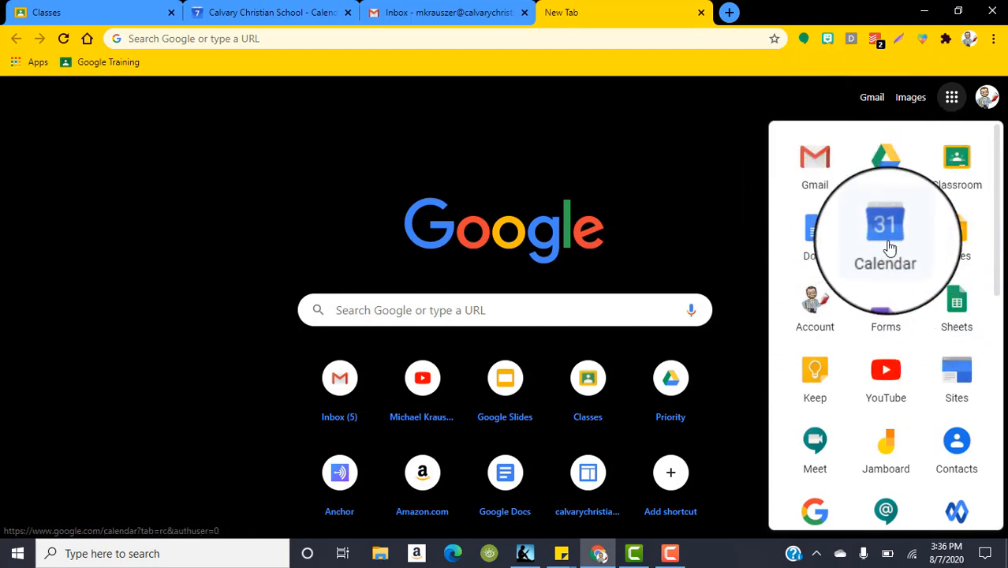
{"action": "left_click", "coordinate": [672, 188]}
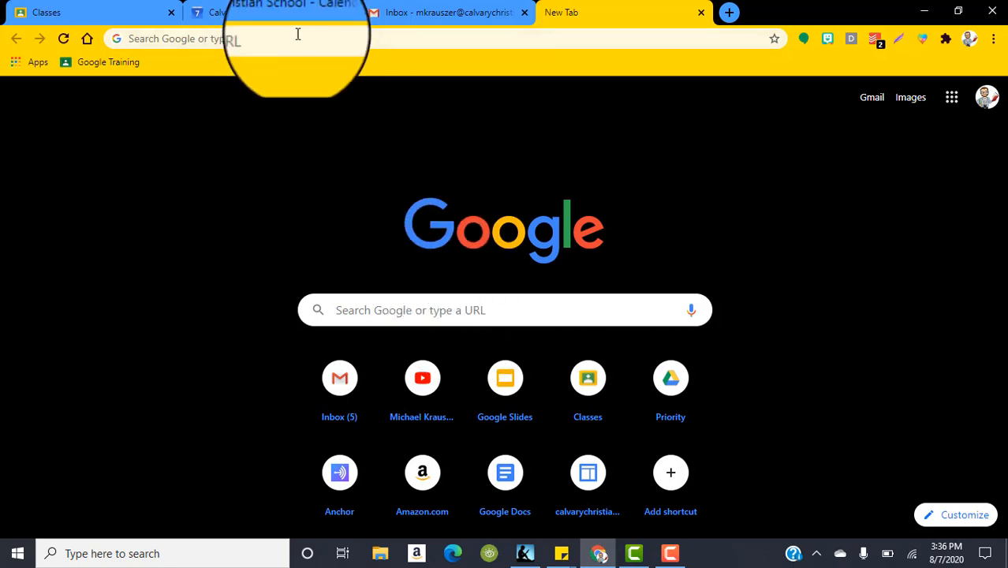
{"action": "left_click", "coordinate": [713, 14]}
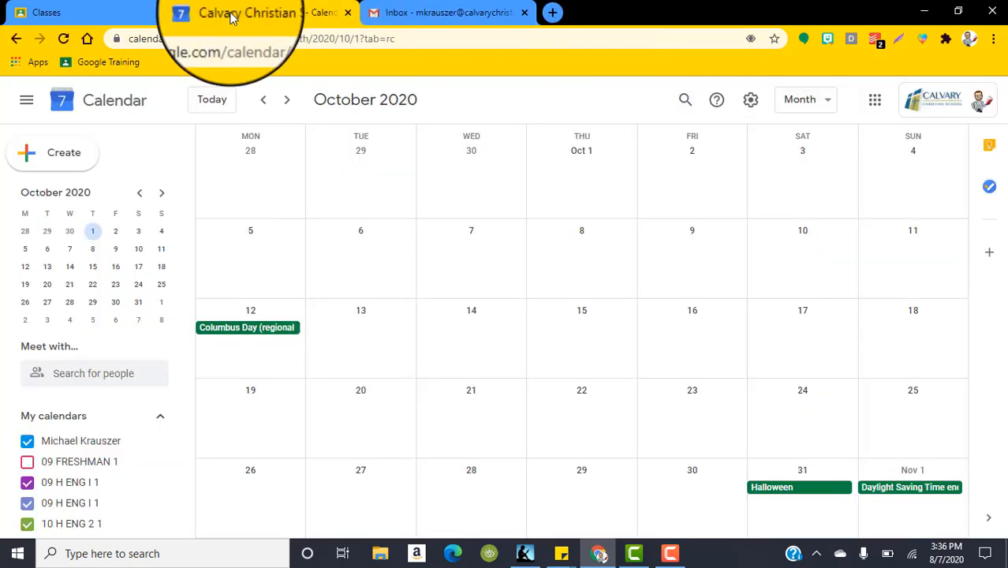
- Go back two months in the calendar to August 2020
{"action": "left_click", "coordinate": [265, 100]}
{"action": "left_click", "coordinate": [265, 100]}
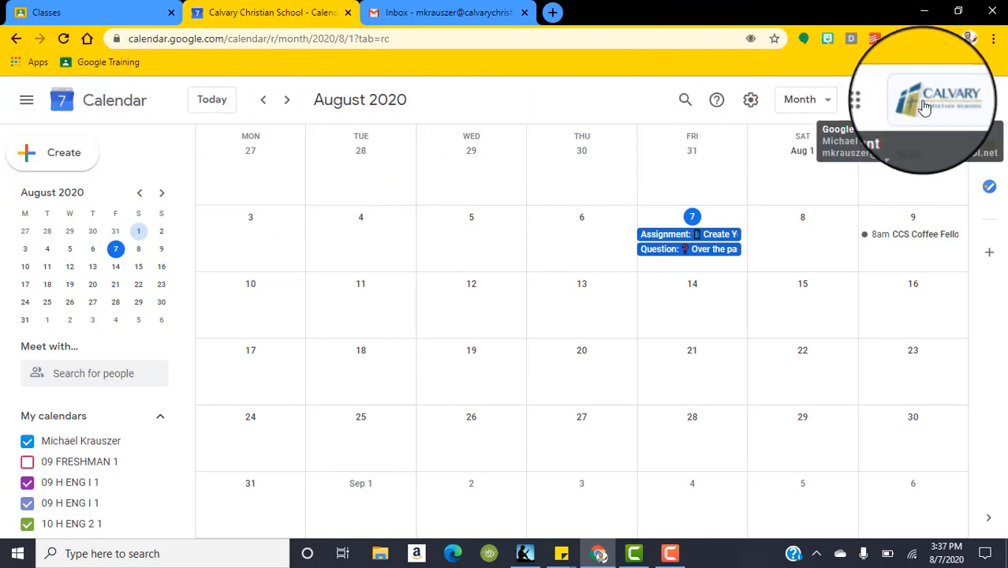
- Look at the calendar in Day view and Year view, and return it to Month view
{"action": "left_click", "coordinate": [826, 101]}
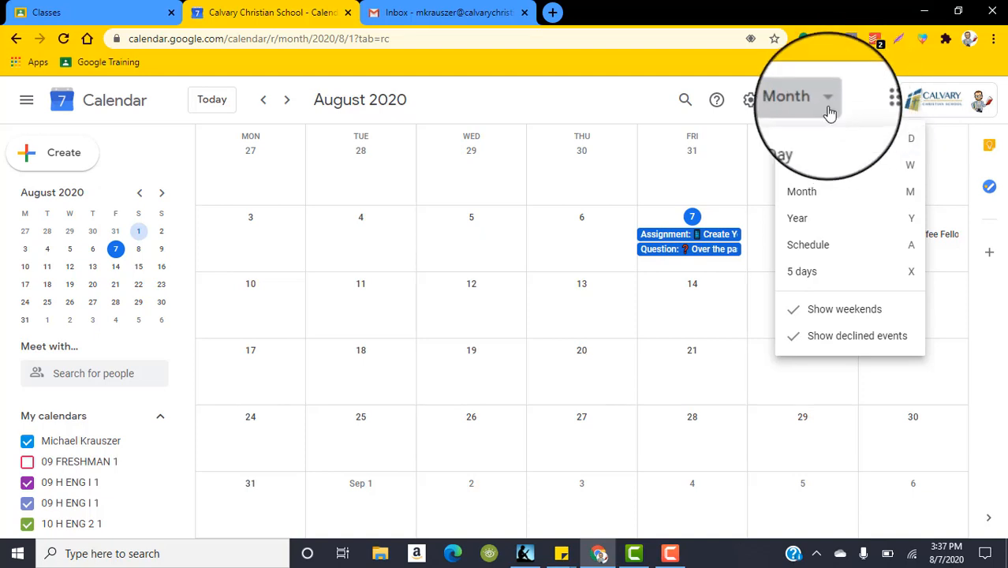
{"action": "left_click", "coordinate": [817, 143]}
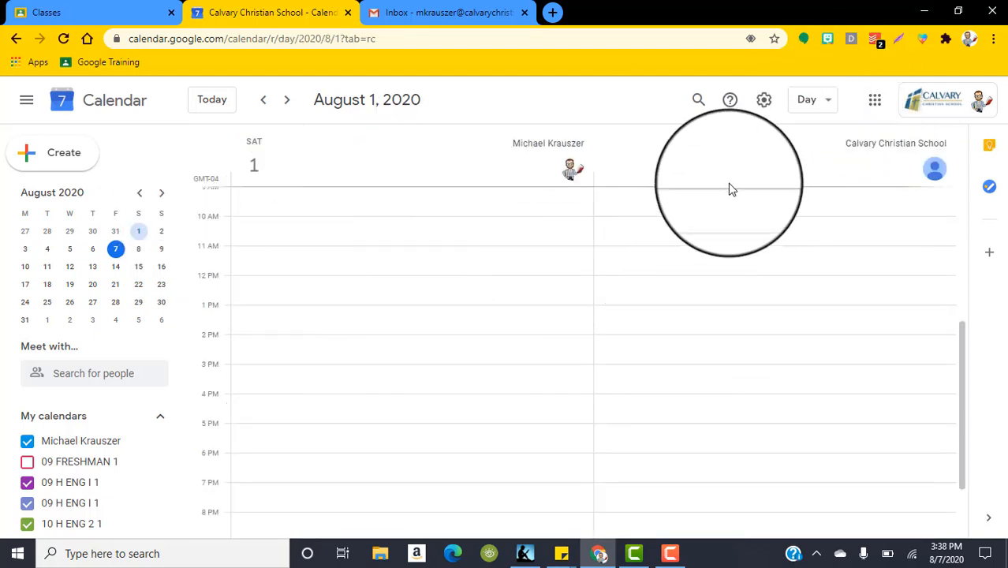
{"action": "left_click", "coordinate": [826, 101]}
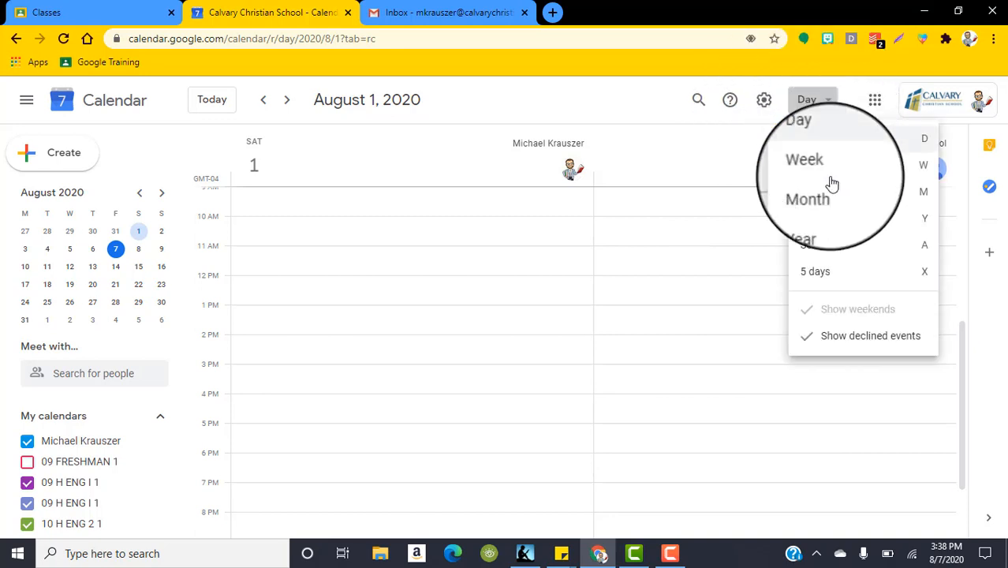
{"action": "left_click", "coordinate": [838, 227]}
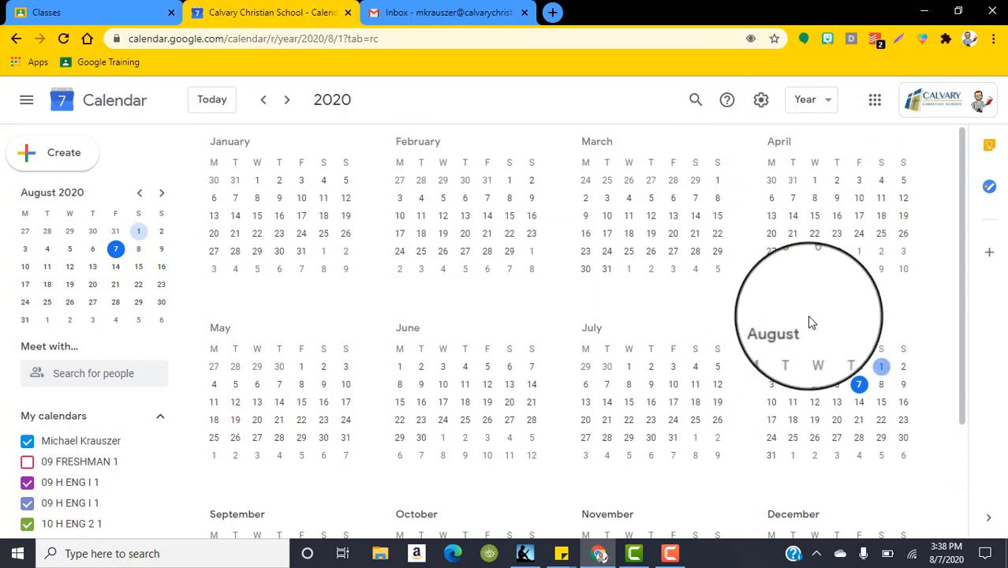
{"action": "left_click", "coordinate": [825, 115]}
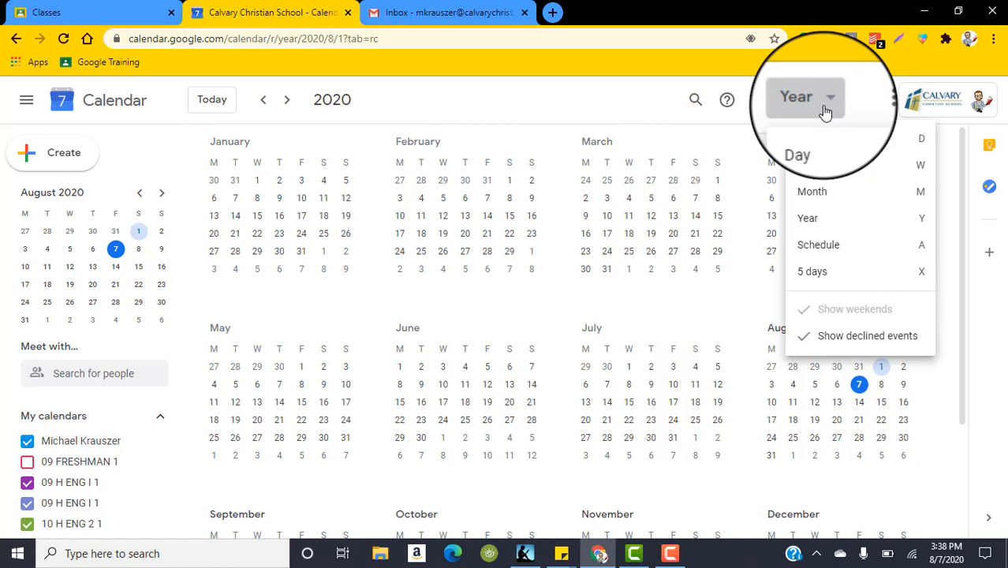
{"action": "left_click", "coordinate": [832, 204]}
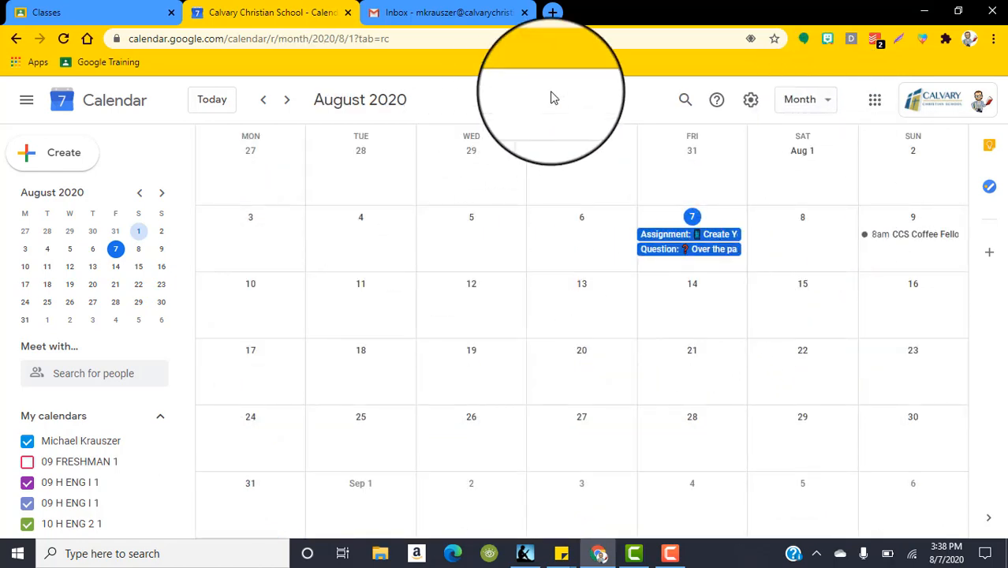
- Open the calendar's event search and leave it without searching
{"action": "left_click", "coordinate": [684, 102]}
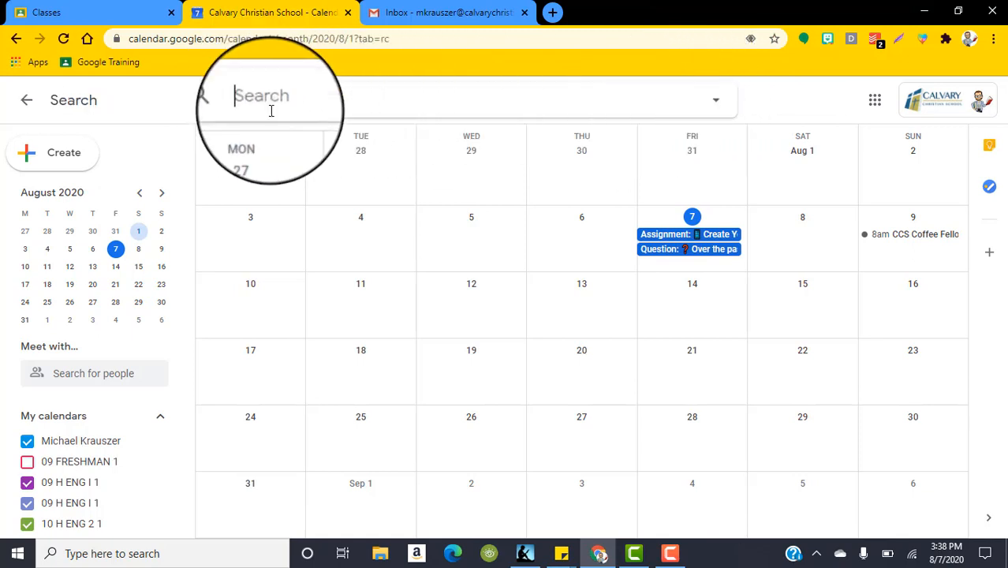
{"action": "left_click", "coordinate": [786, 99]}
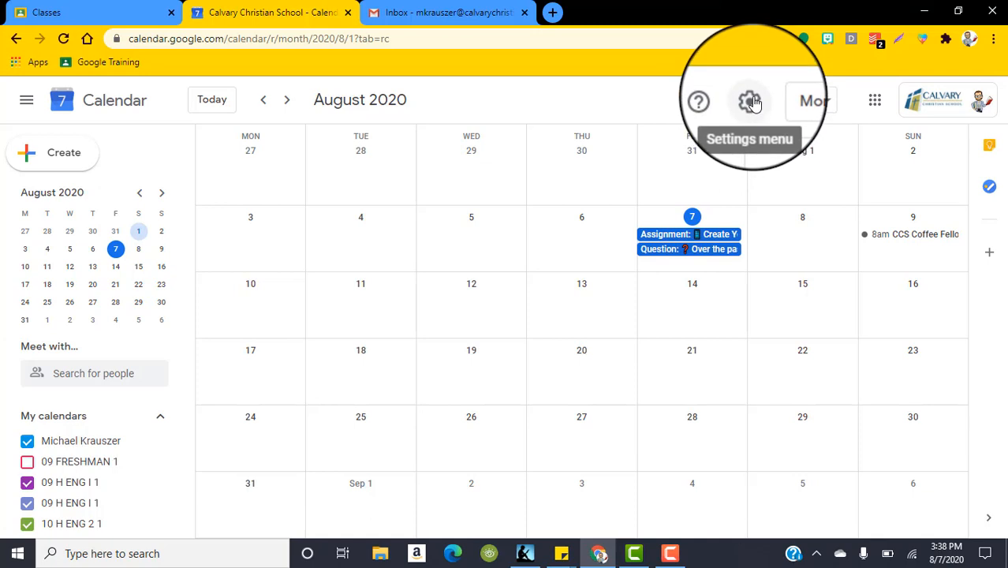
- Open the calendar settings and review the general settings down to the view options
{"action": "left_click", "coordinate": [751, 101]}
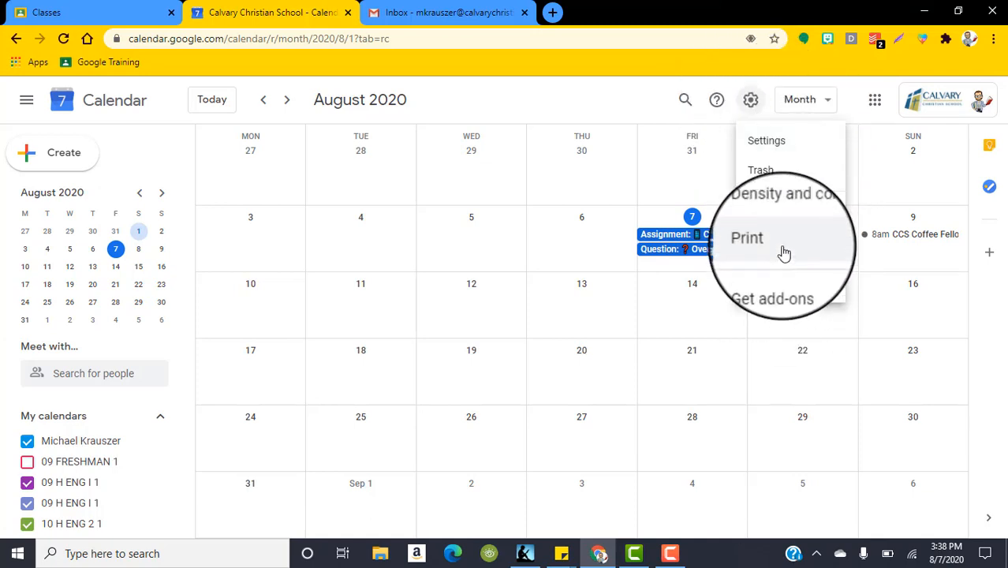
{"action": "left_click", "coordinate": [768, 143]}
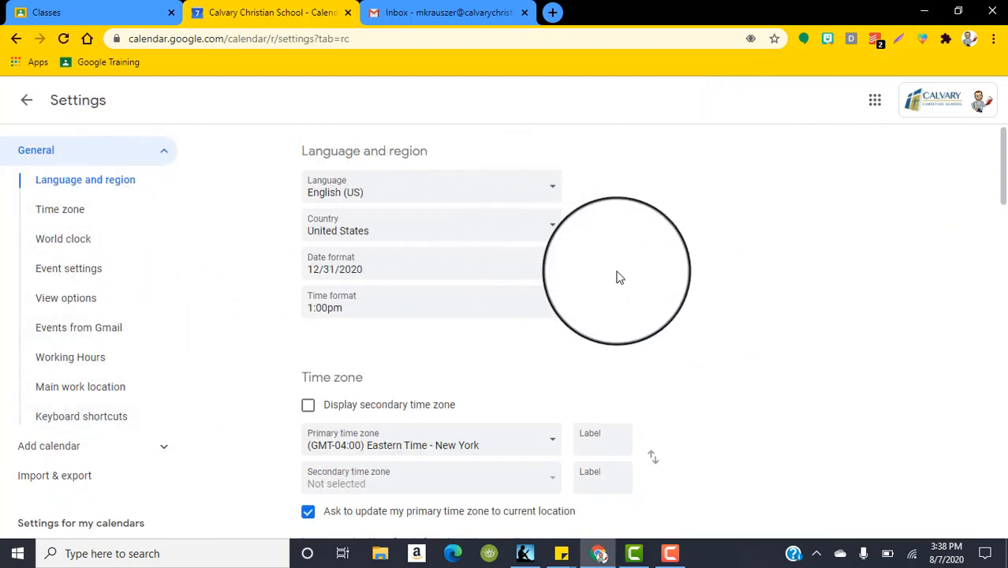
{"action": "scroll", "coordinate": [709, 276], "scroll_direction": "down", "scroll_amount": 1}
{"action": "mouse_move", "coordinate": [1002, 178]}
{"action": "left_mouse_down"}
{"action": "mouse_move", "coordinate": [1001, 239]}
{"action": "mouse_move", "coordinate": [1003, 159]}
{"action": "left_mouse_up"}
{"action": "scroll", "coordinate": [650, 266], "scroll_direction": "down", "scroll_amount": 7}
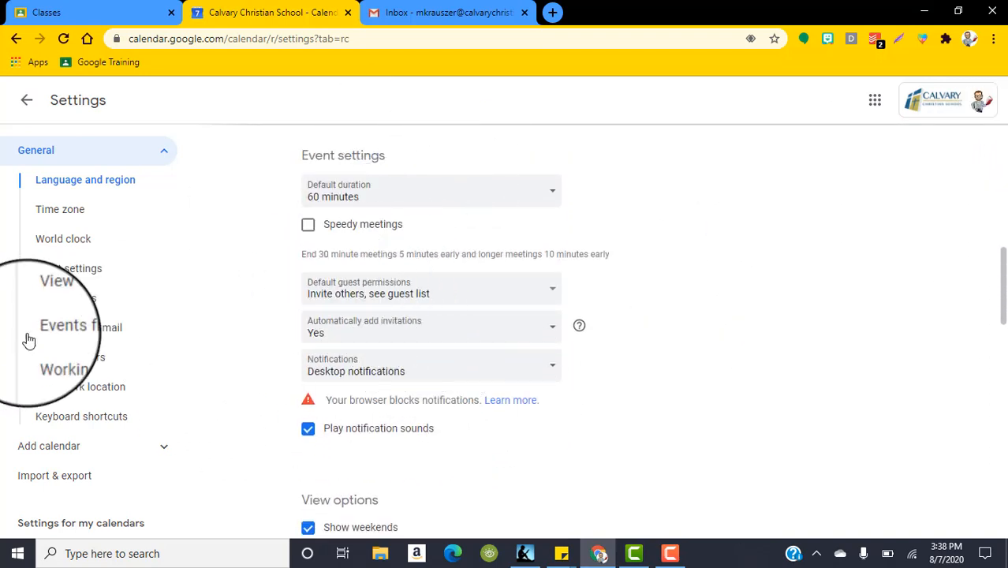
{"action": "scroll", "coordinate": [563, 396], "scroll_direction": "down", "scroll_amount": 1}
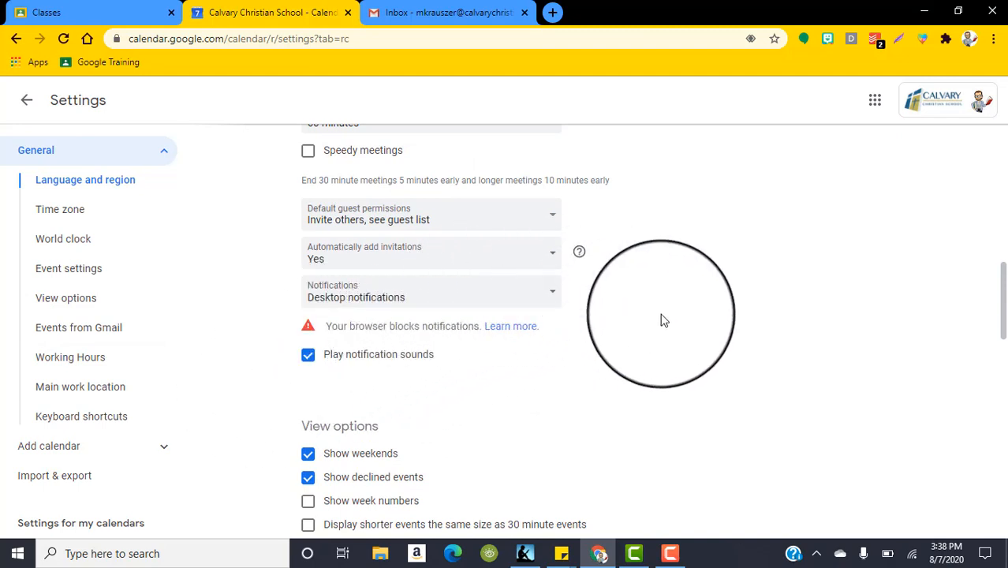
{"action": "scroll", "coordinate": [668, 319], "scroll_direction": "down", "scroll_amount": 2}
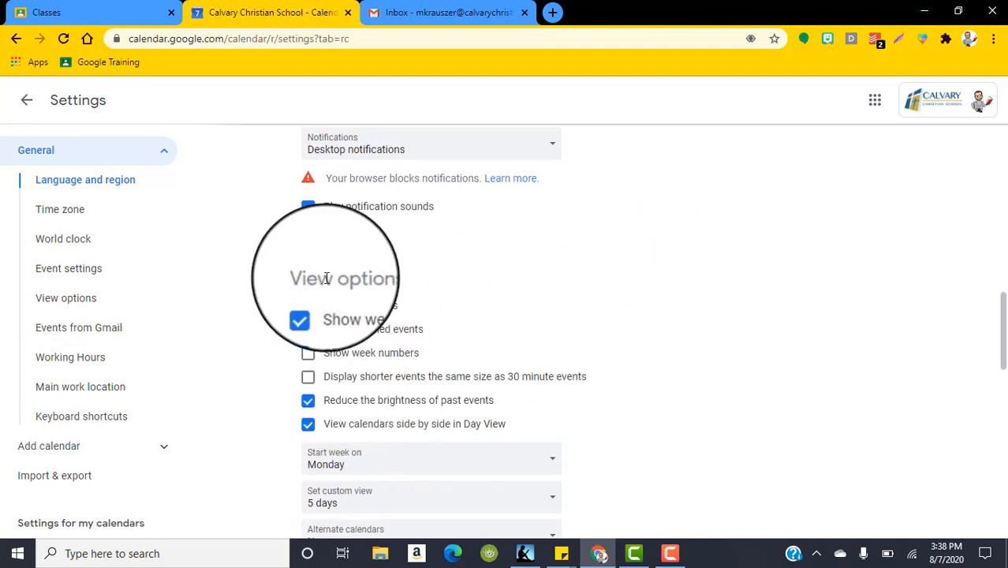
{"action": "scroll", "coordinate": [426, 237], "scroll_direction": "down", "scroll_amount": 2}
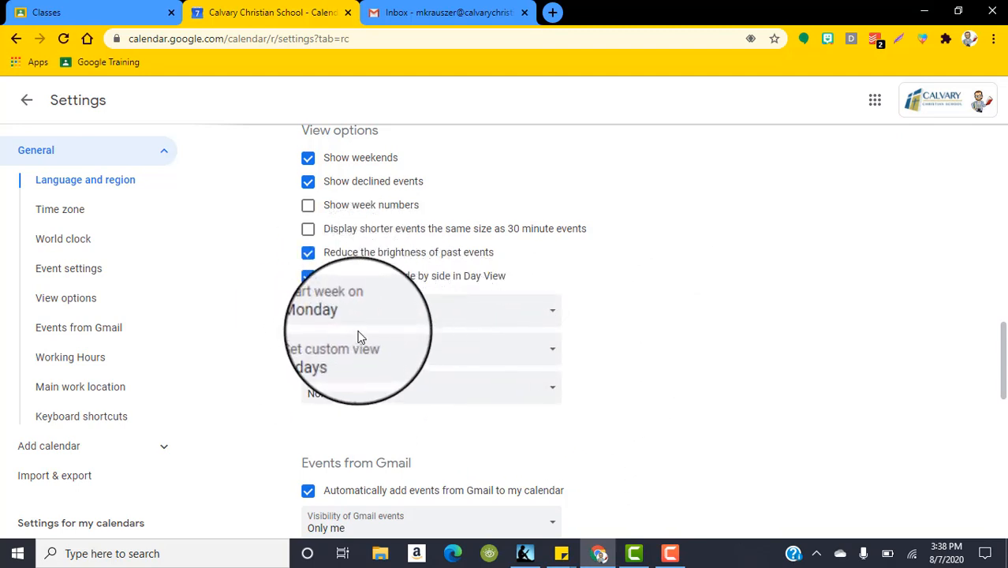
- Choose 5 days as the custom view and return to the month calendar
{"action": "left_click", "coordinate": [381, 354]}
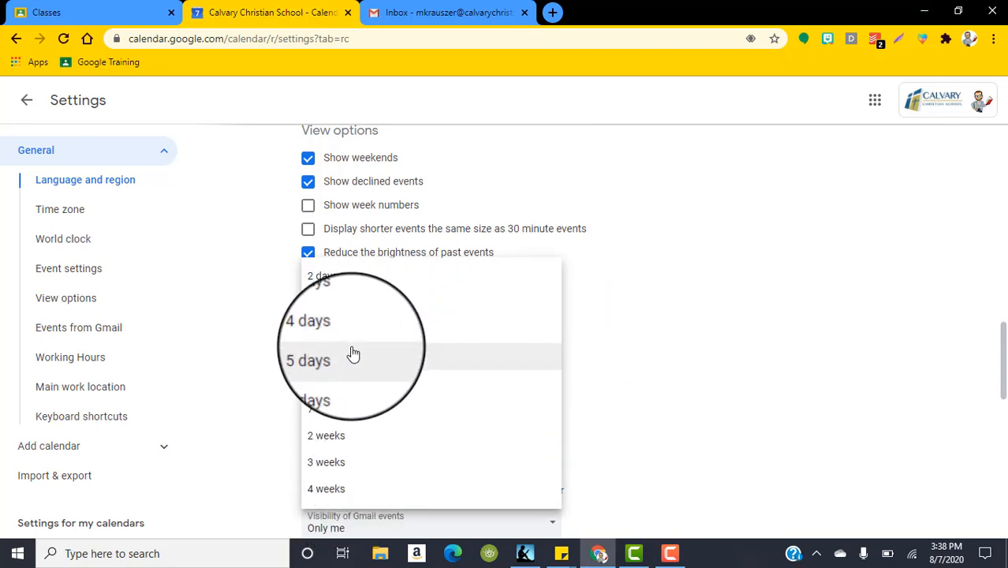
{"action": "left_click", "coordinate": [412, 358]}
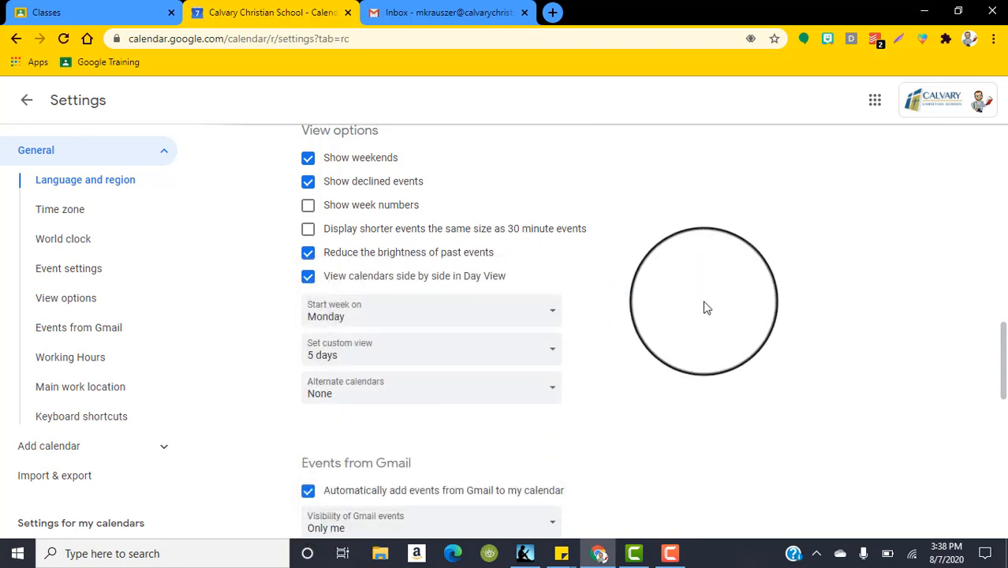
{"action": "left_click", "coordinate": [35, 104]}
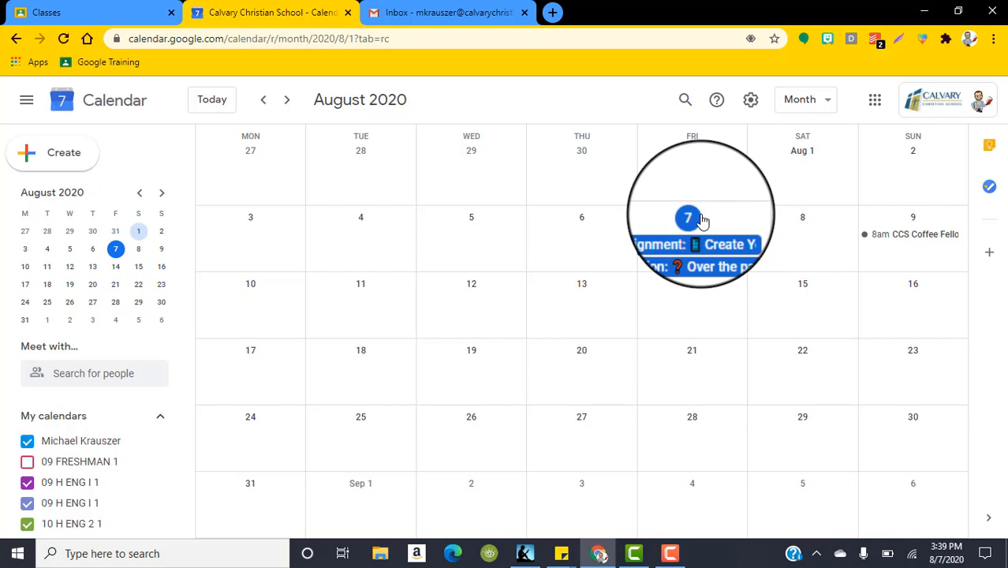
- Switch to Google Classroom and open the Classwork page of the Google Training July 6th-31st class
{"action": "left_click", "coordinate": [63, 14]}
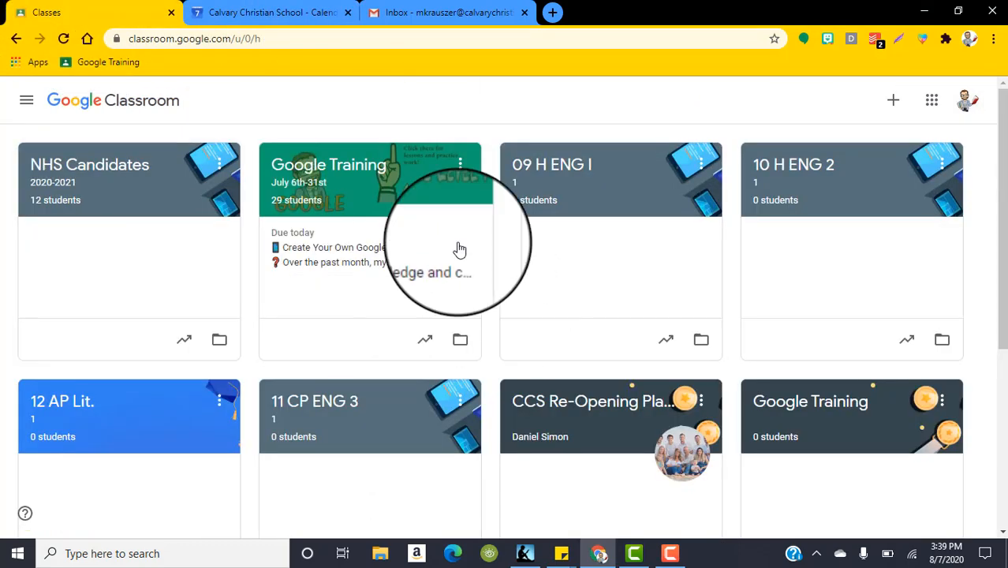
{"action": "left_click", "coordinate": [331, 170]}
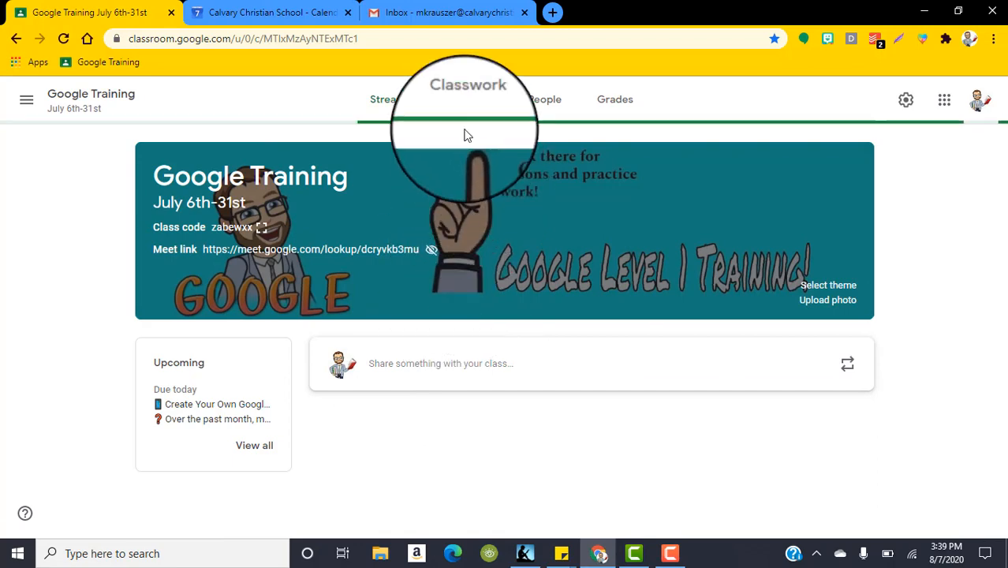
{"action": "left_click", "coordinate": [466, 101]}
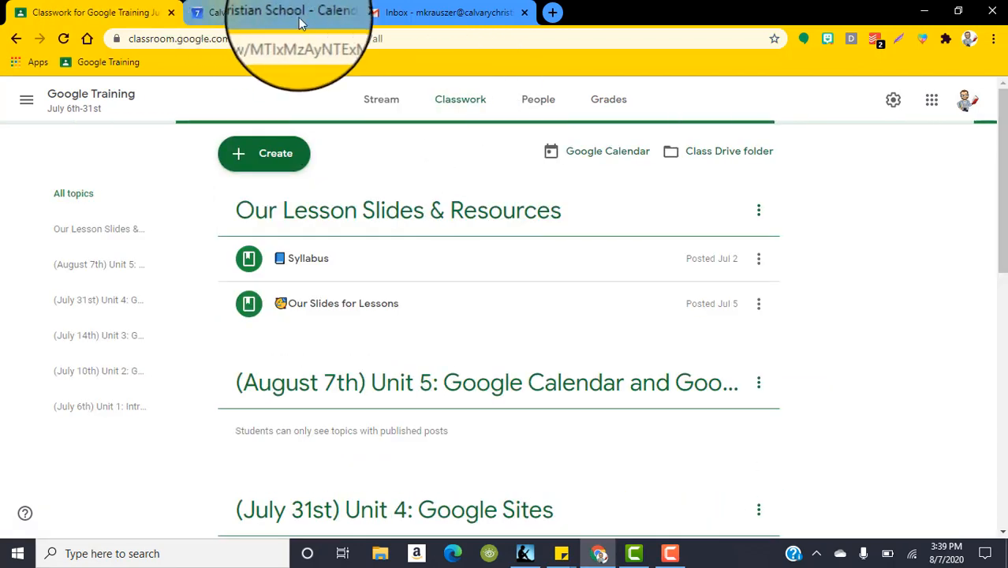
- Switch back to Google Calendar and view the details of the "Create Your Own Google Site" assignment on August 7
{"action": "left_click", "coordinate": [272, 14]}
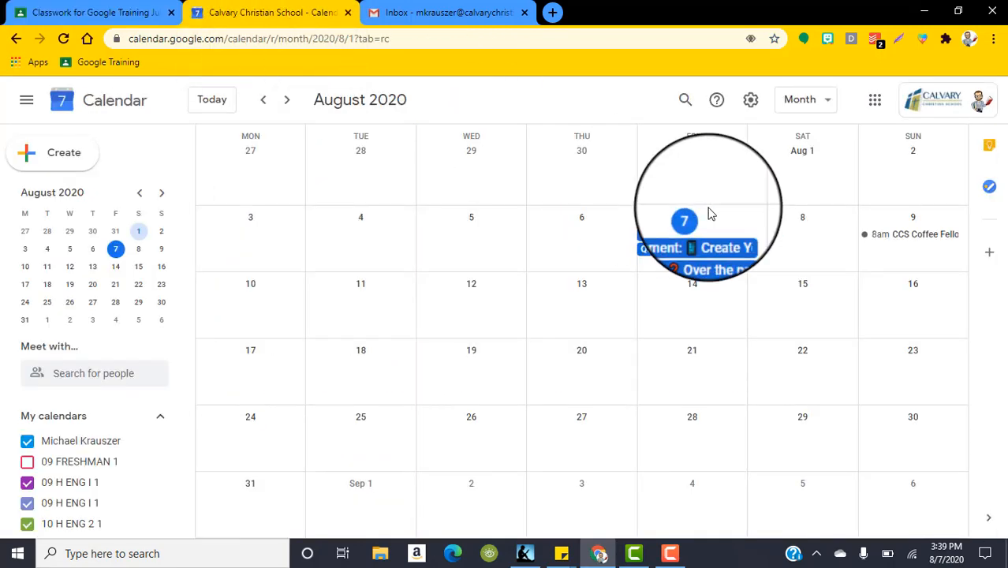
{"action": "left_click", "coordinate": [672, 241]}
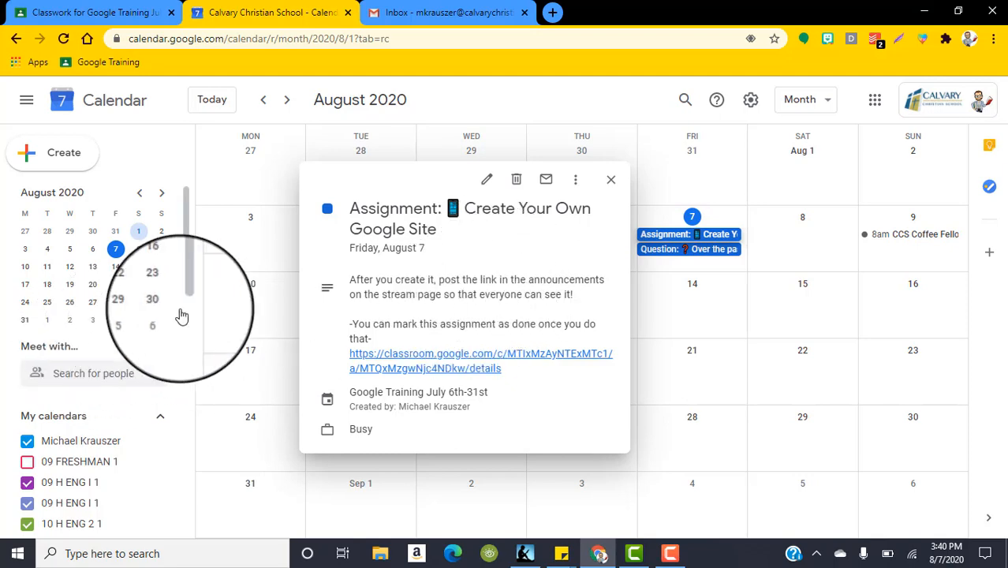
{"action": "left_click", "coordinate": [186, 333]}
- Examine the list of class calendars under My calendars and which ones are shown
{"action": "left_click_drag", "start_coordinate": [187, 342], "coordinate": [200, 241]}
{"action": "scroll", "coordinate": [140, 295], "scroll_direction": "down", "scroll_amount": 1}
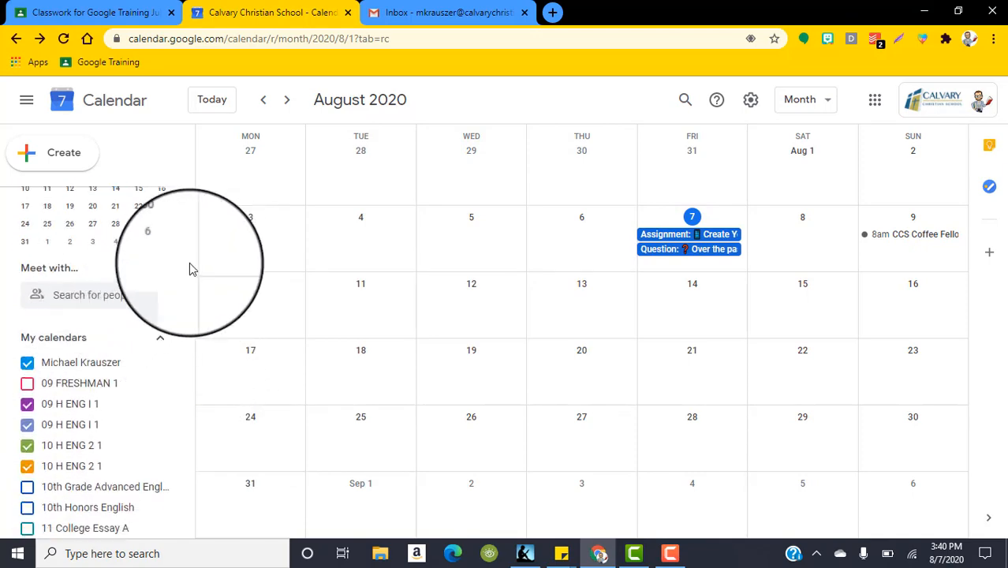
{"action": "left_click_drag", "start_coordinate": [186, 281], "coordinate": [186, 229]}
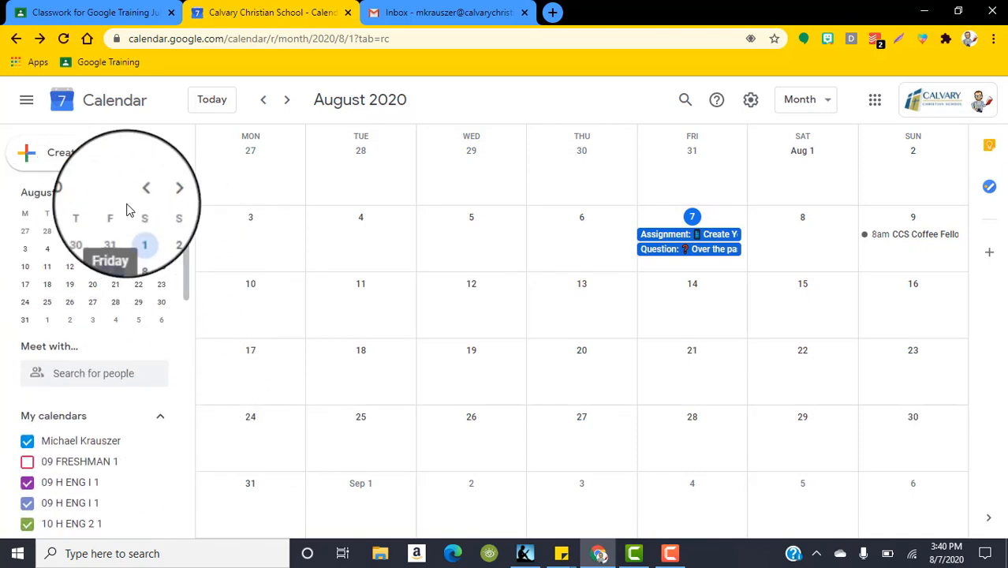
{"action": "left_click_drag", "start_coordinate": [185, 245], "coordinate": [188, 300]}
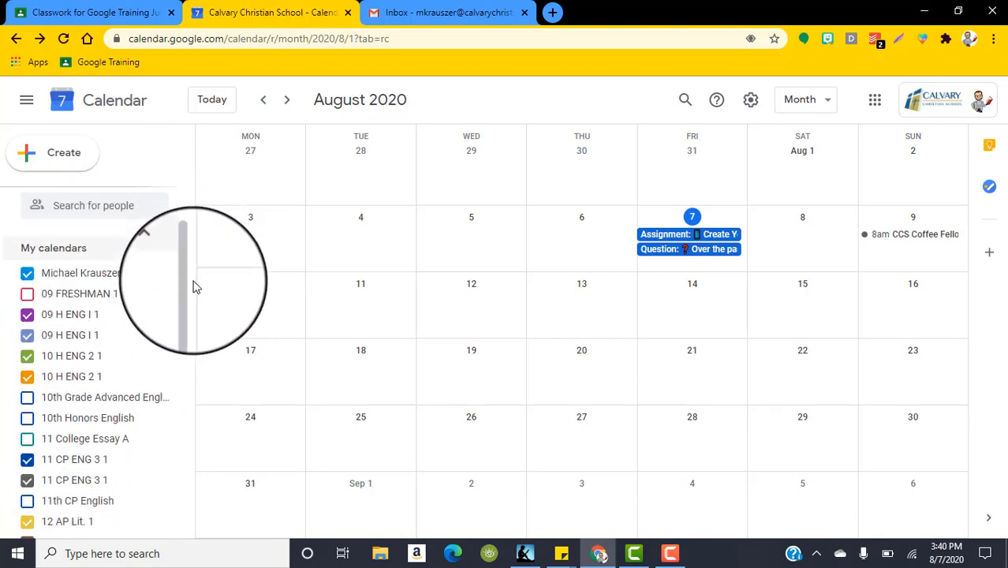
{"action": "left_click_drag", "start_coordinate": [188, 264], "coordinate": [188, 280]}
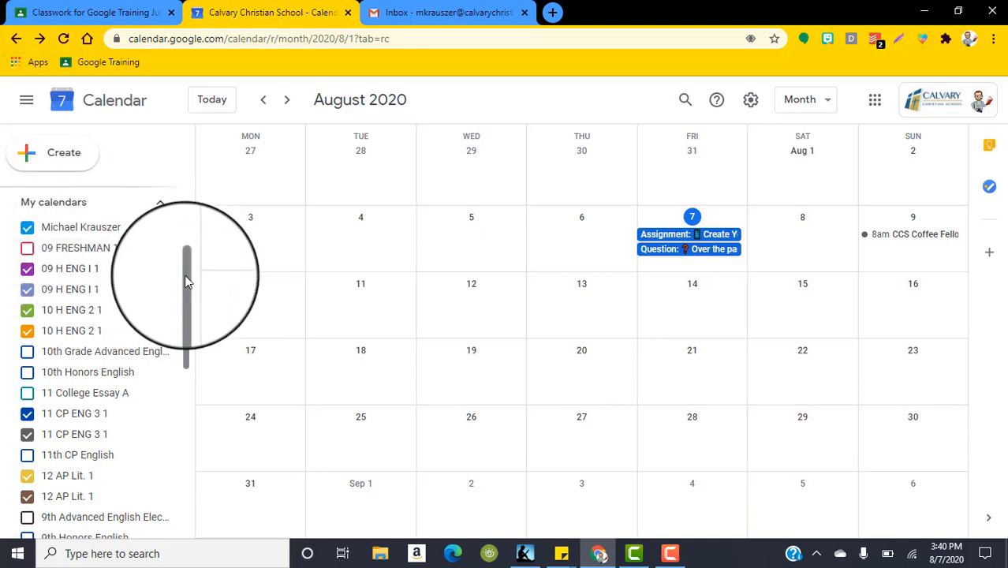
{"action": "left_click_drag", "start_coordinate": [186, 276], "coordinate": [185, 274]}
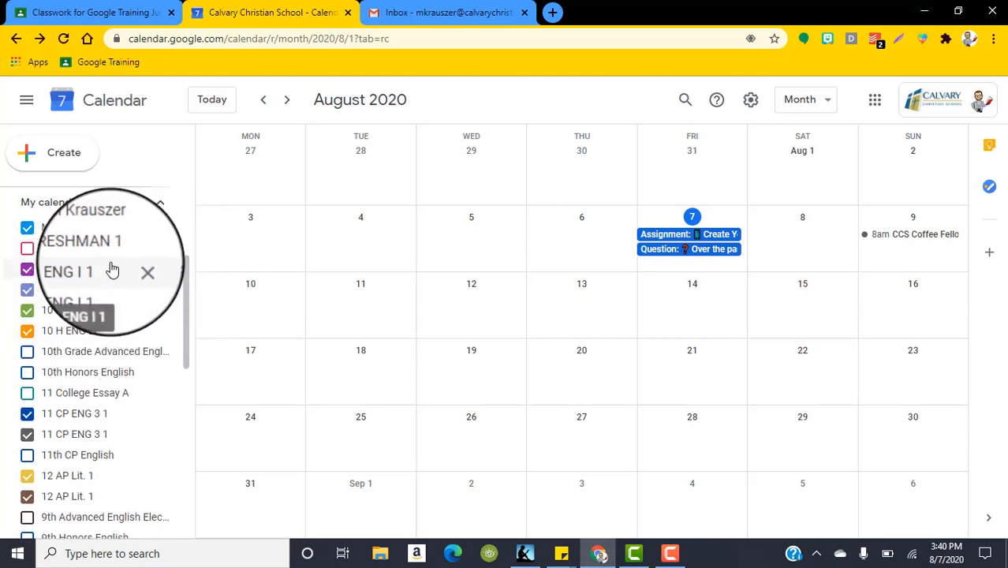
{"action": "mouse_move", "coordinate": [185, 274]}
{"action": "left_mouse_down"}
{"action": "mouse_move", "coordinate": [192, 416]}
{"action": "mouse_move", "coordinate": [187, 286]}
{"action": "left_mouse_up"}
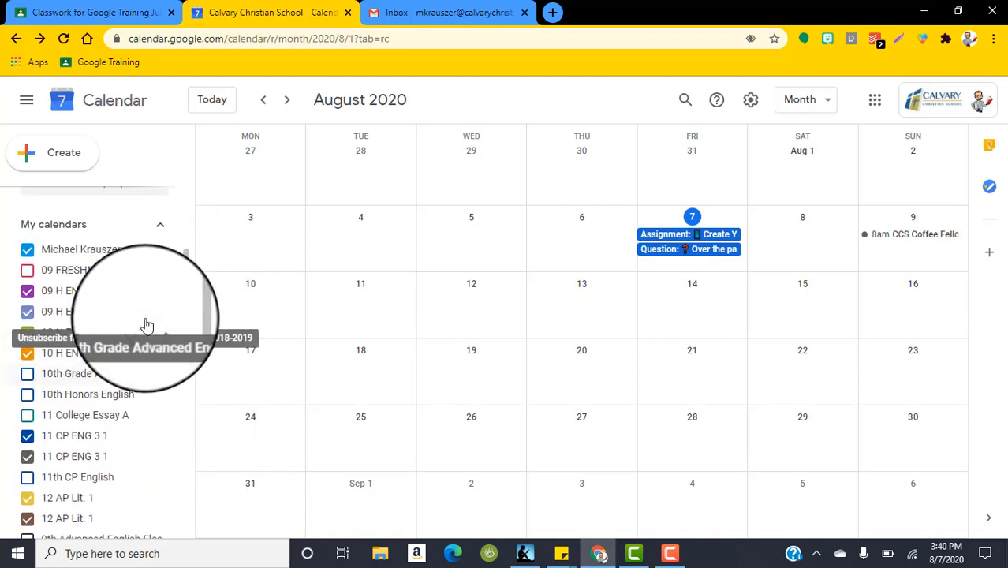
- Hide the Google Training July 6th-31st class calendar under My calendars and show it again
{"action": "scroll", "coordinate": [142, 333], "scroll_direction": "up", "scroll_amount": 1}
{"action": "scroll", "coordinate": [133, 347], "scroll_direction": "down", "scroll_amount": 1}
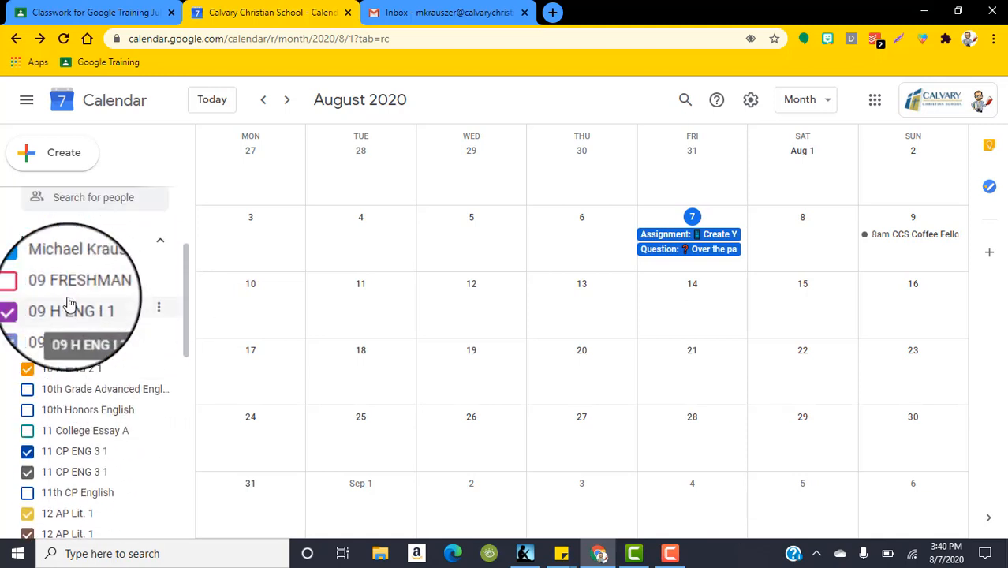
{"action": "scroll", "coordinate": [20, 371], "scroll_direction": "down", "scroll_amount": 1}
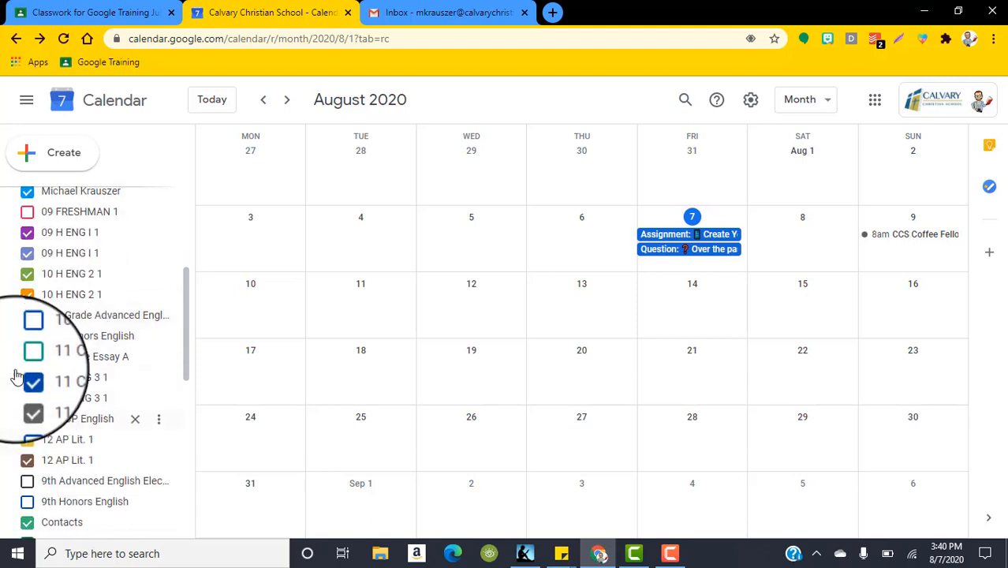
{"action": "scroll", "coordinate": [22, 347], "scroll_direction": "up", "scroll_amount": 1}
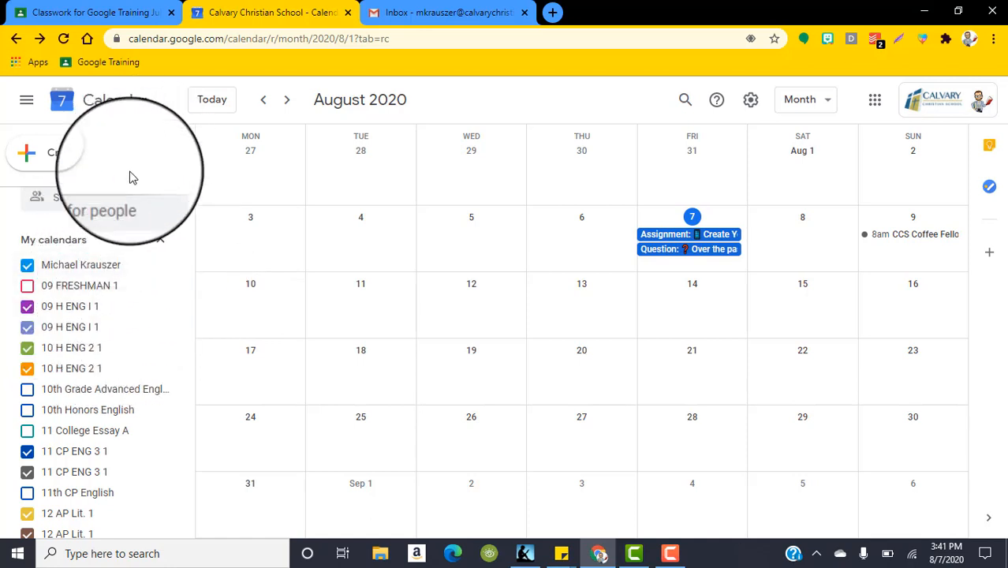
{"action": "left_click_drag", "start_coordinate": [188, 271], "coordinate": [187, 363]}
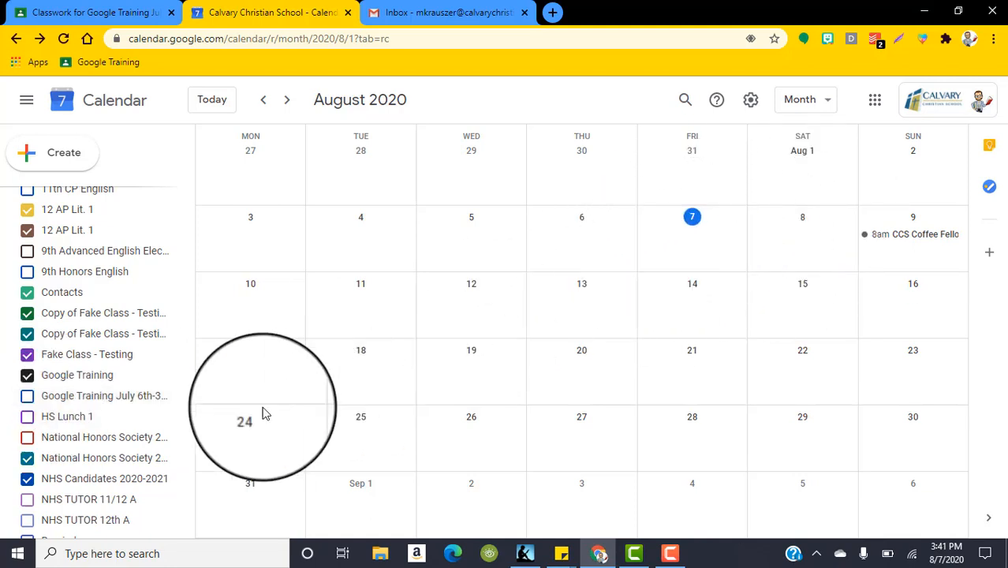
{"action": "left_click", "coordinate": [26, 398]}
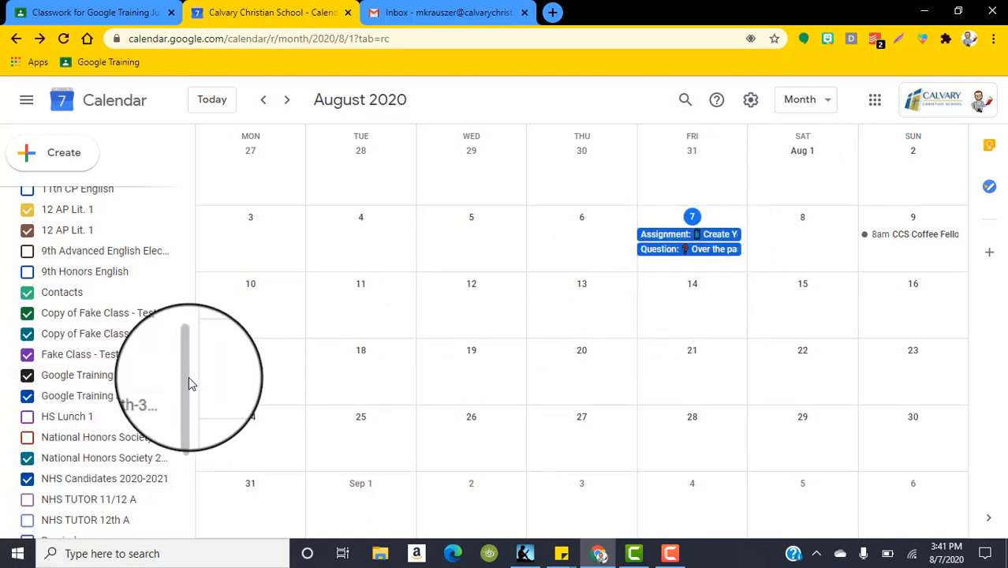
- Hide the Calvary Christian School calendar under Other calendars and show it again
{"action": "left_click_drag", "start_coordinate": [188, 376], "coordinate": [199, 274]}
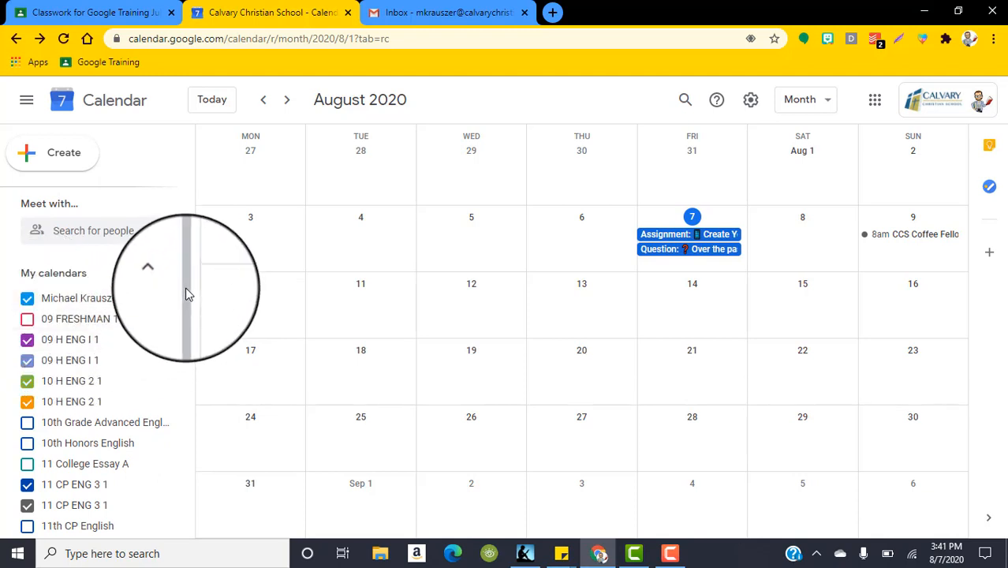
{"action": "scroll", "coordinate": [183, 303], "scroll_direction": "down", "scroll_amount": 3}
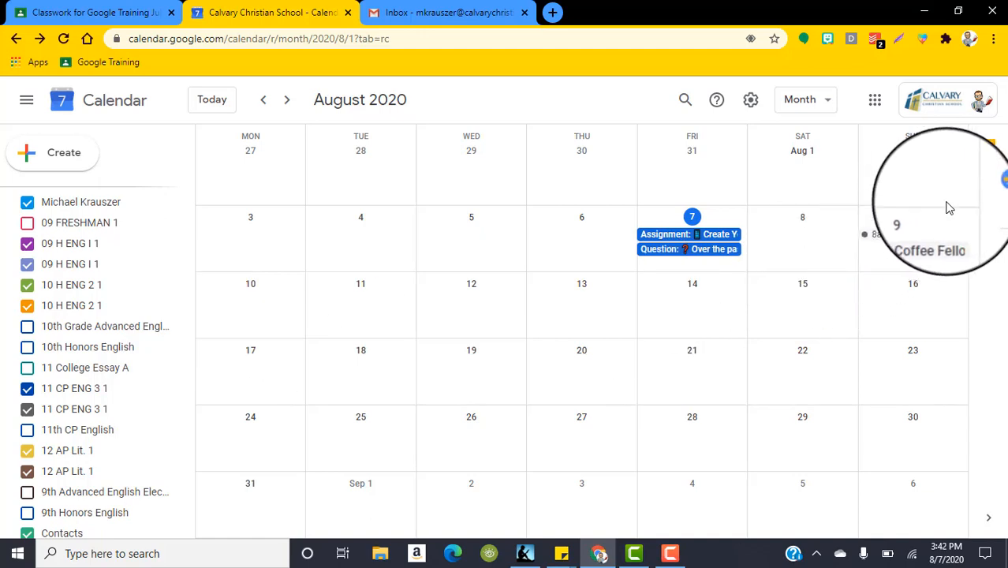
{"action": "scroll", "coordinate": [102, 367], "scroll_direction": "down", "scroll_amount": 3}
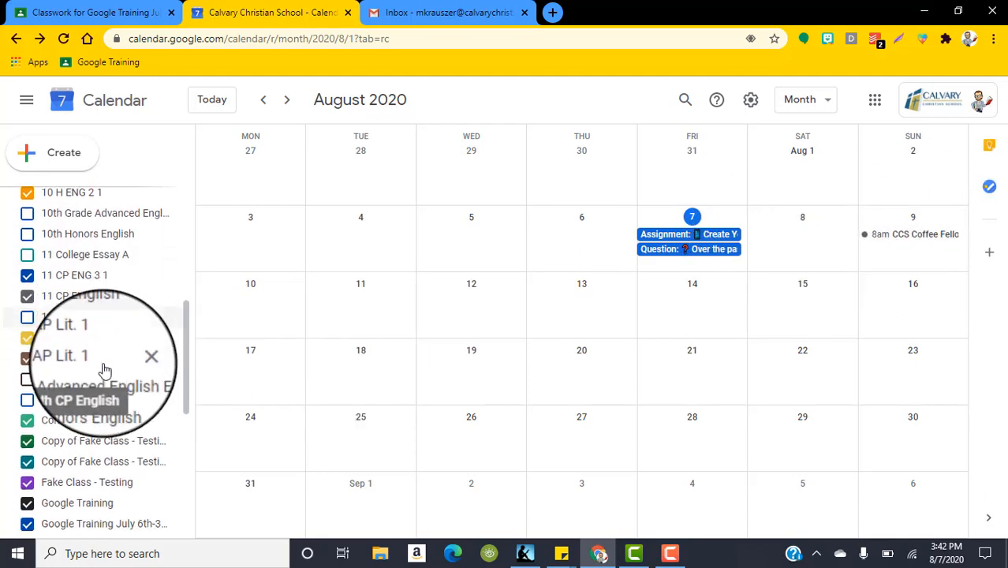
{"action": "scroll", "coordinate": [118, 377], "scroll_direction": "down", "scroll_amount": 2}
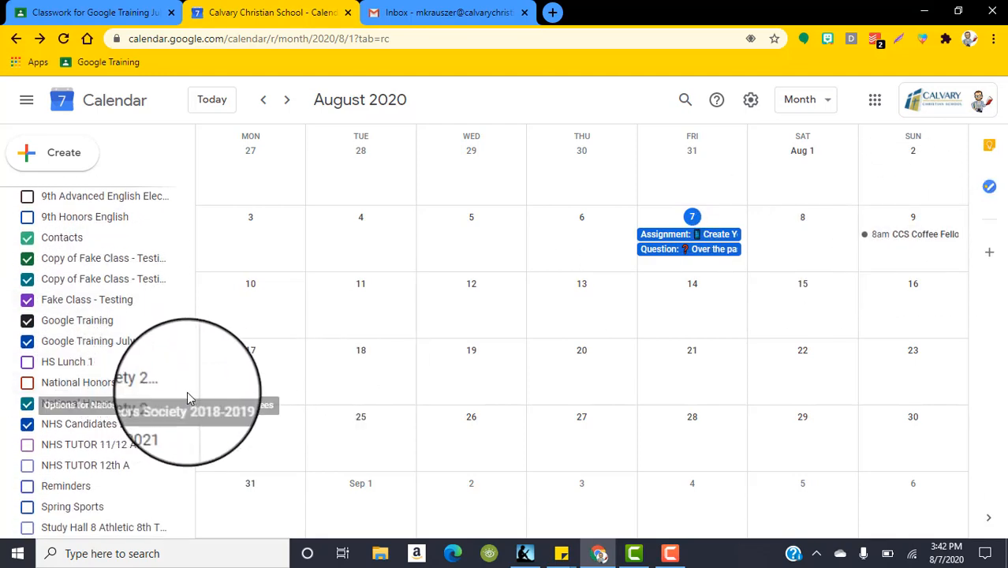
{"action": "left_click_drag", "start_coordinate": [187, 391], "coordinate": [187, 427]}
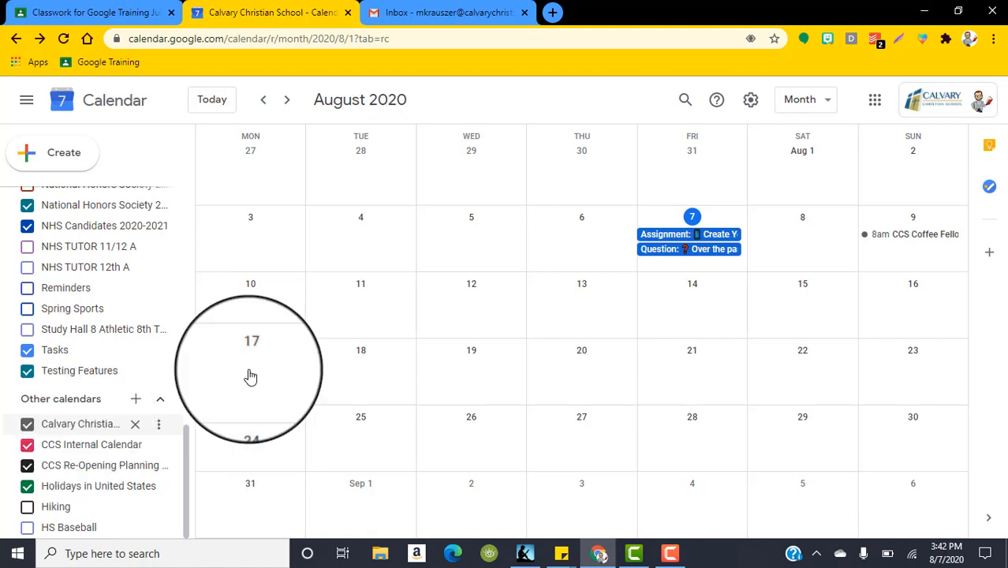
{"action": "left_click", "coordinate": [26, 423]}
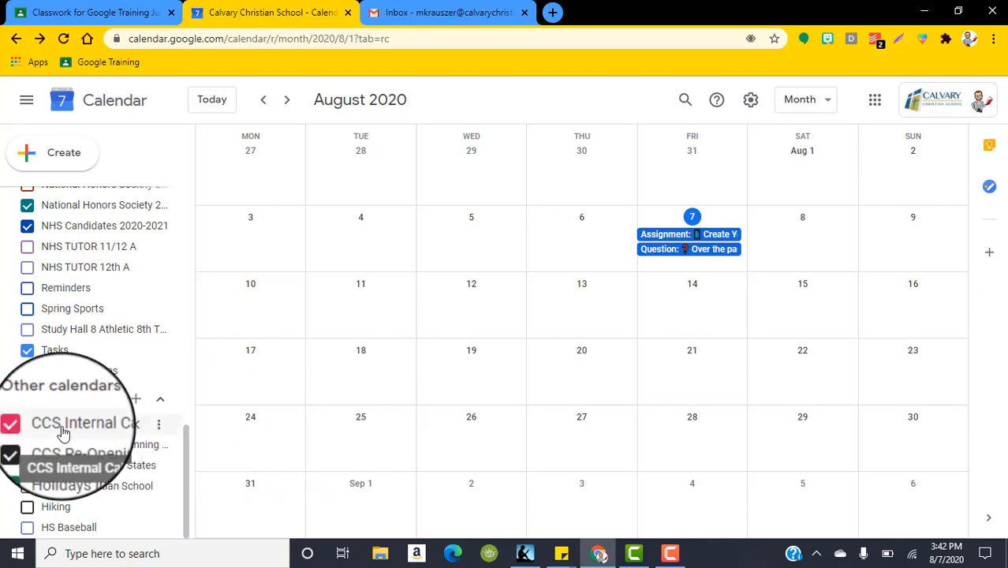
{"action": "left_click", "coordinate": [28, 487]}
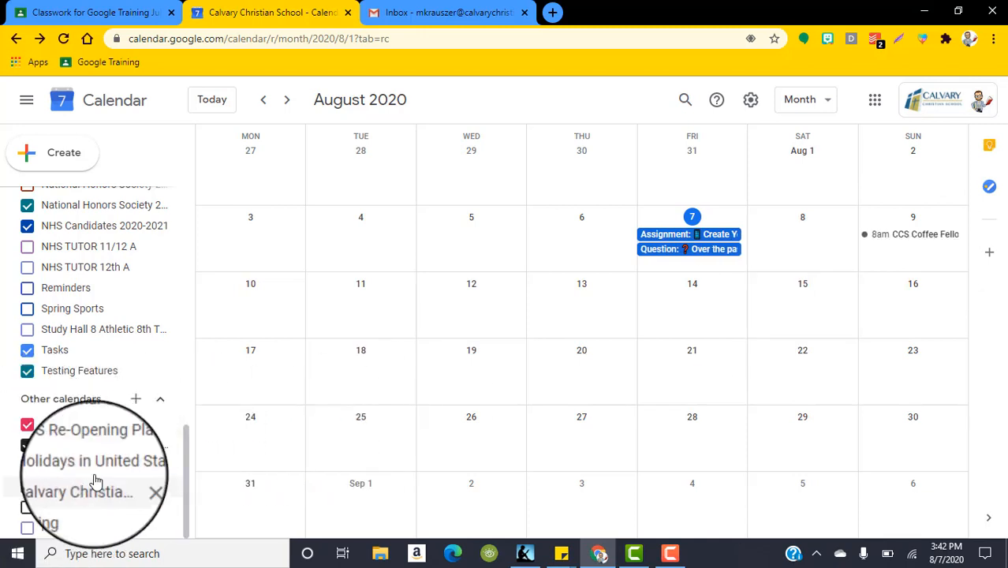
{"action": "scroll", "coordinate": [134, 418], "scroll_direction": "up", "scroll_amount": 1}
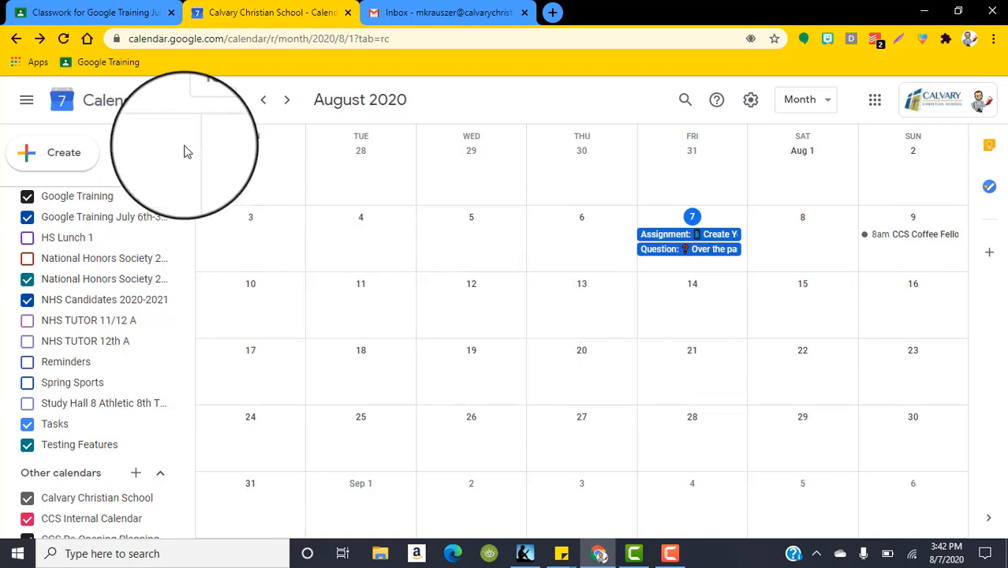
- Look back through the July and June 2020 months and return to July
{"action": "left_click", "coordinate": [264, 102]}
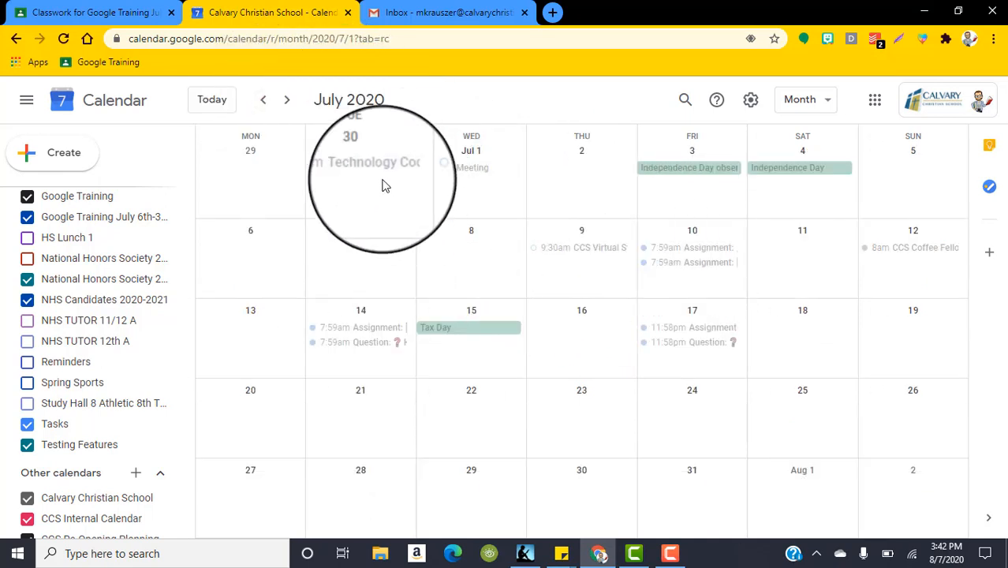
{"action": "scroll", "coordinate": [575, 384], "scroll_direction": "up", "scroll_amount": 1}
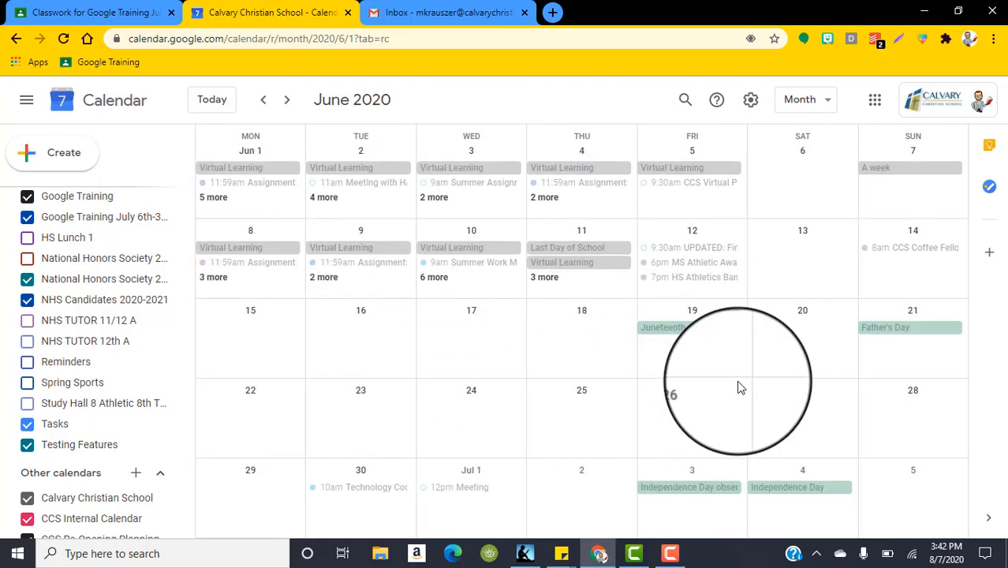
{"action": "scroll", "coordinate": [738, 387], "scroll_direction": "down", "scroll_amount": 1}
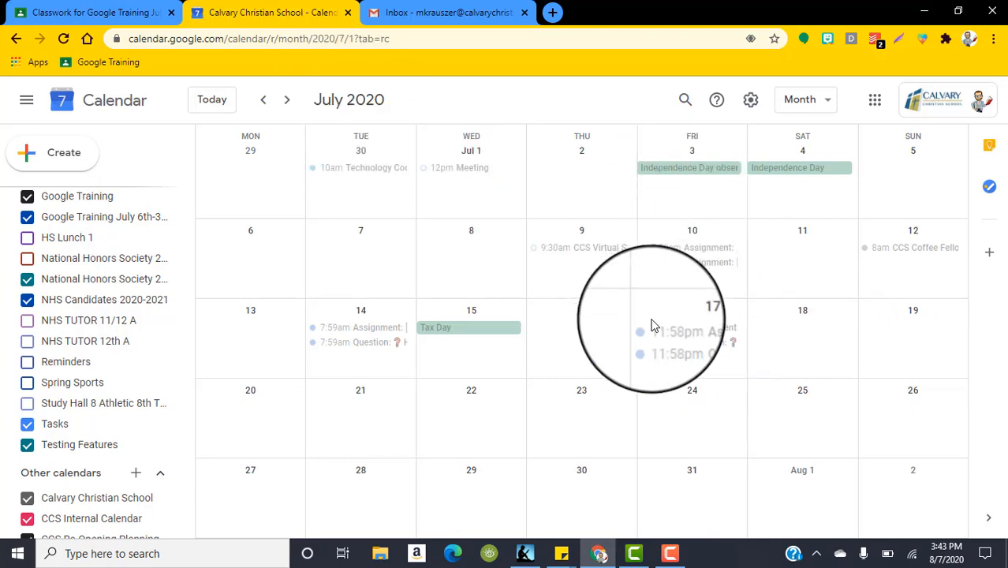
- View the details of the "004 - Google Group Post" assignment on July 17 and highlight its description text
{"action": "left_click", "coordinate": [694, 330]}
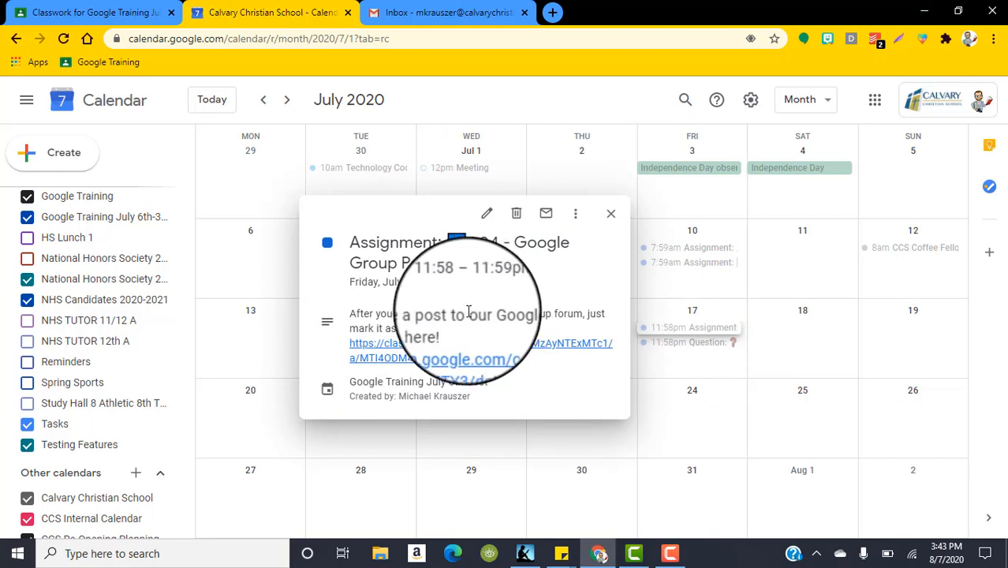
{"action": "double_click", "coordinate": [359, 314]}
{"action": "left_click_drag", "start_coordinate": [401, 310], "coordinate": [497, 335]}
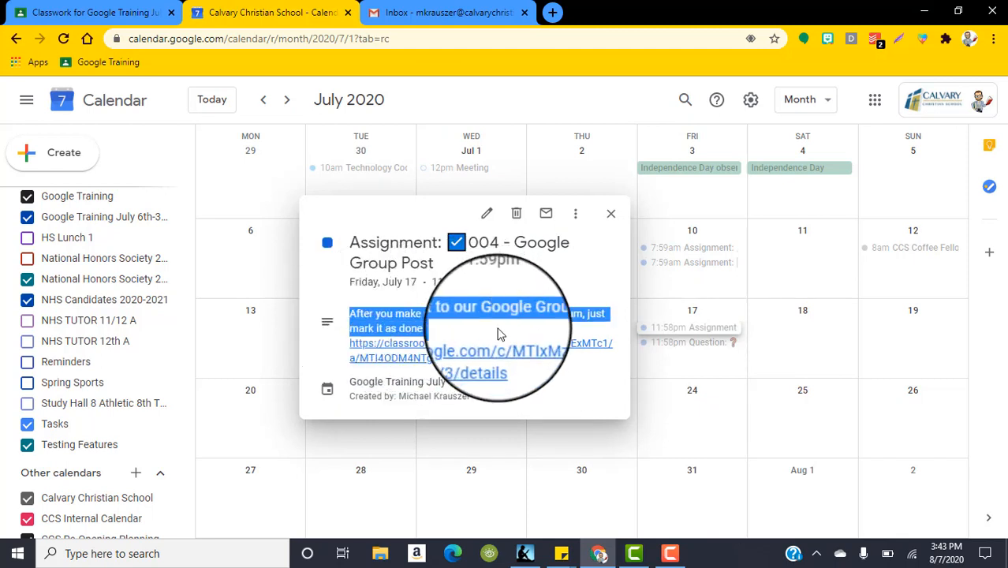
{"action": "left_click", "coordinate": [483, 320]}
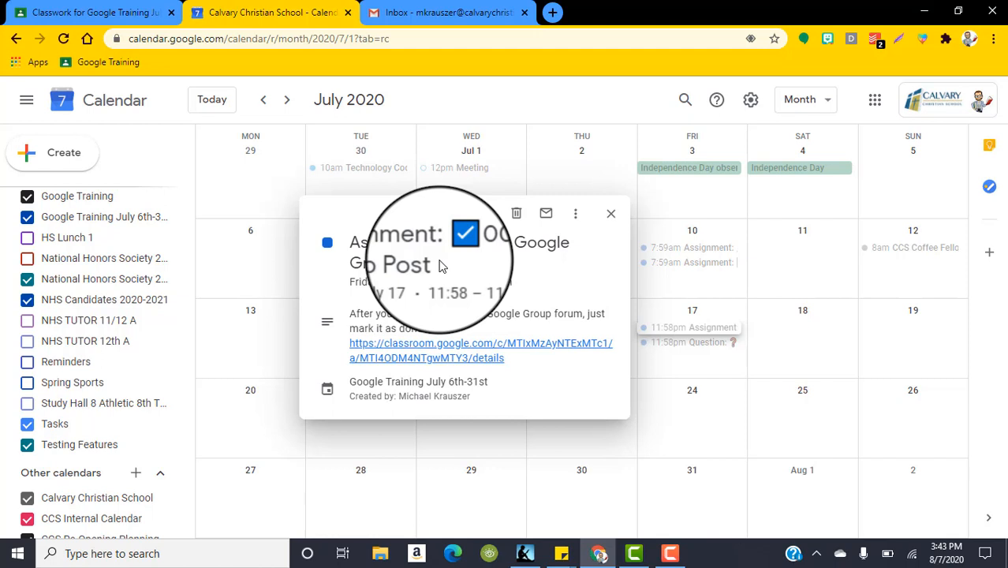
- Follow the assignment's link to its Google Classroom page, then return to Google Calendar and close the event details
{"action": "left_click", "coordinate": [429, 351]}
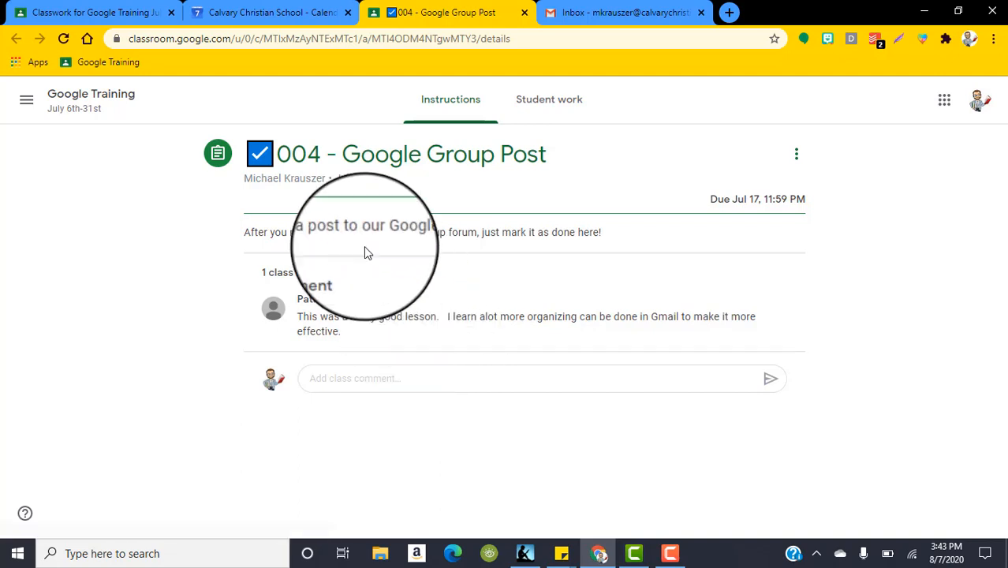
{"action": "left_click", "coordinate": [290, 15]}
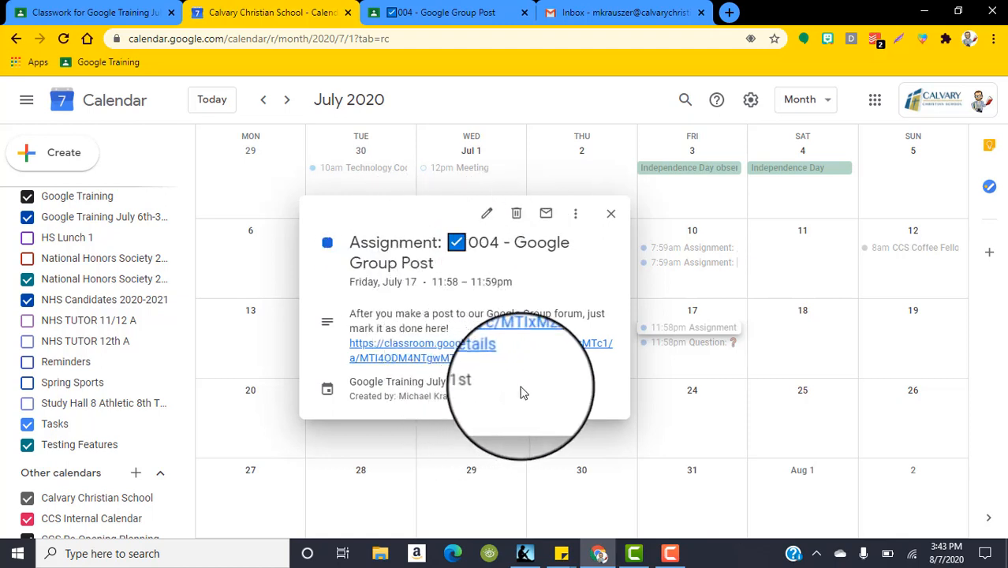
{"action": "left_click", "coordinate": [647, 413]}
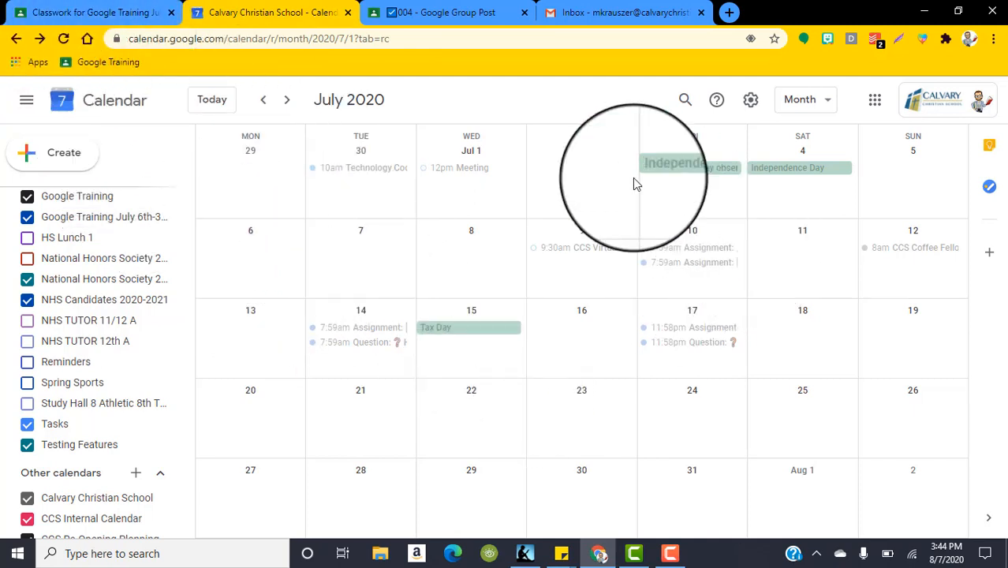
- Review the July 17 Google Group Post assignment's details again, then view the details of the August 7 question
{"action": "left_click", "coordinate": [694, 331]}
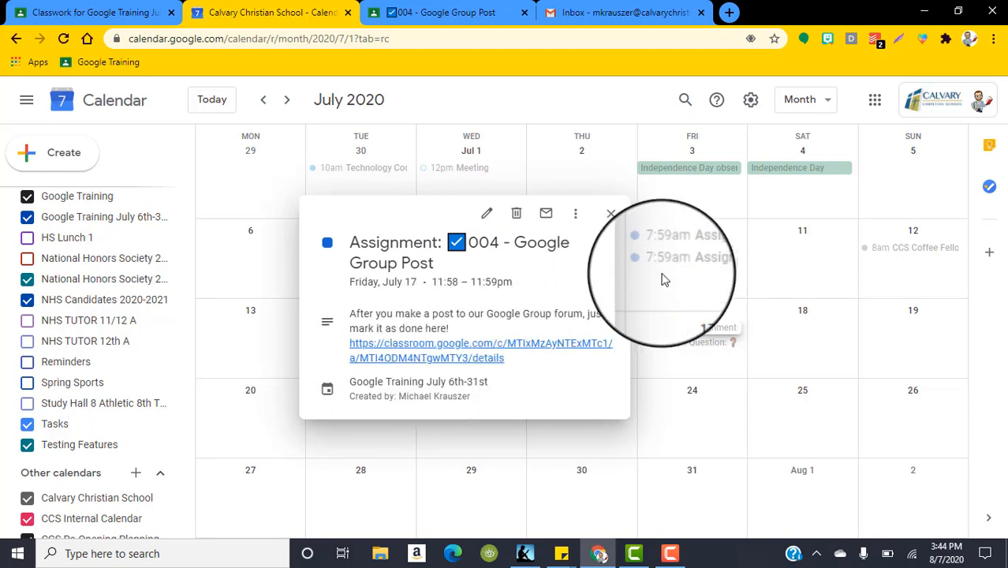
{"action": "left_click", "coordinate": [610, 213]}
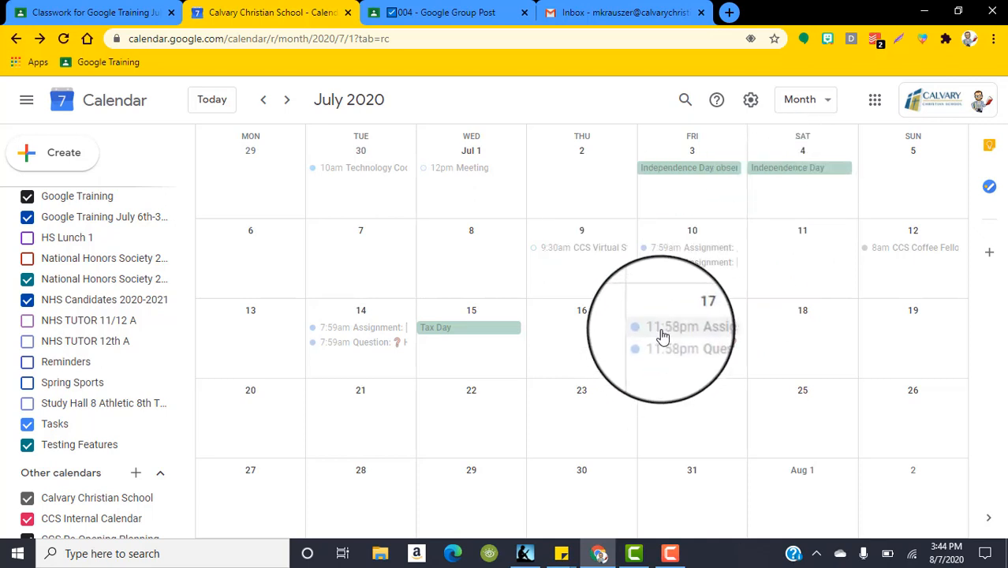
{"action": "left_click", "coordinate": [286, 100]}
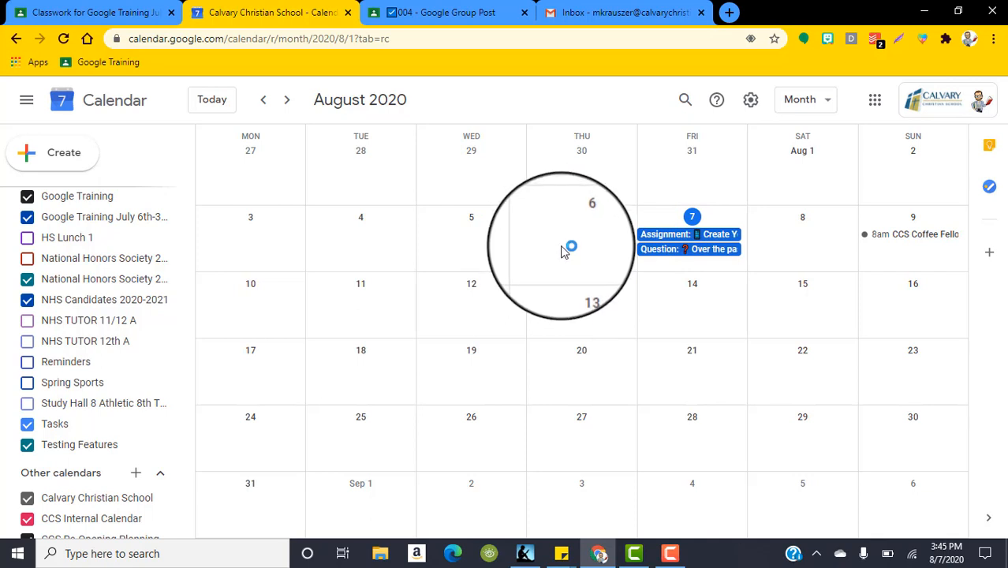
{"action": "left_click", "coordinate": [668, 252]}
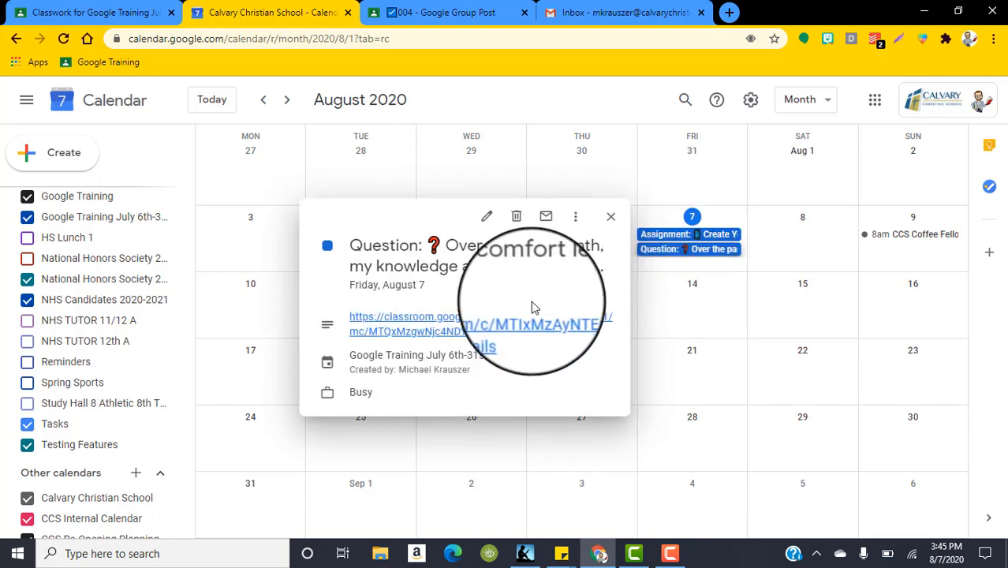
{"action": "left_click", "coordinate": [711, 315]}
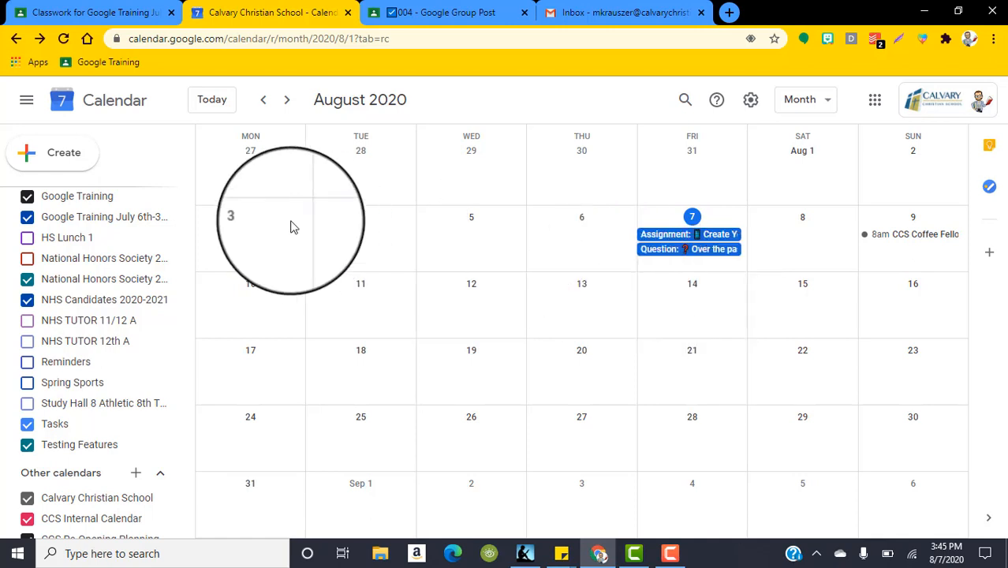
- Examine the calendars listed under My calendars and Other calendars and which of them are shown
{"action": "scroll", "coordinate": [158, 236], "scroll_direction": "up", "scroll_amount": 8}
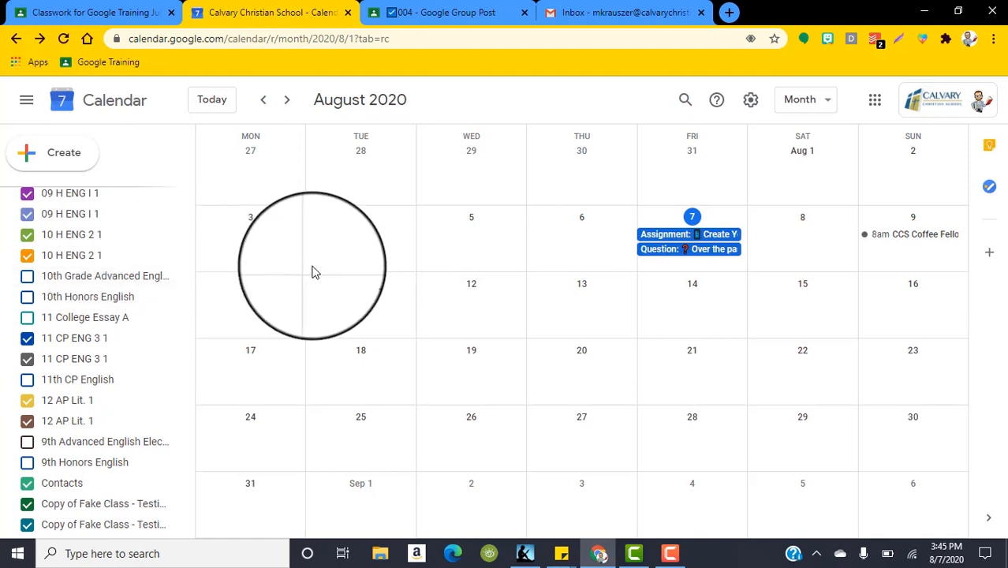
{"action": "scroll", "coordinate": [312, 272], "scroll_direction": "up", "scroll_amount": 2}
{"action": "key", "text": "n"}
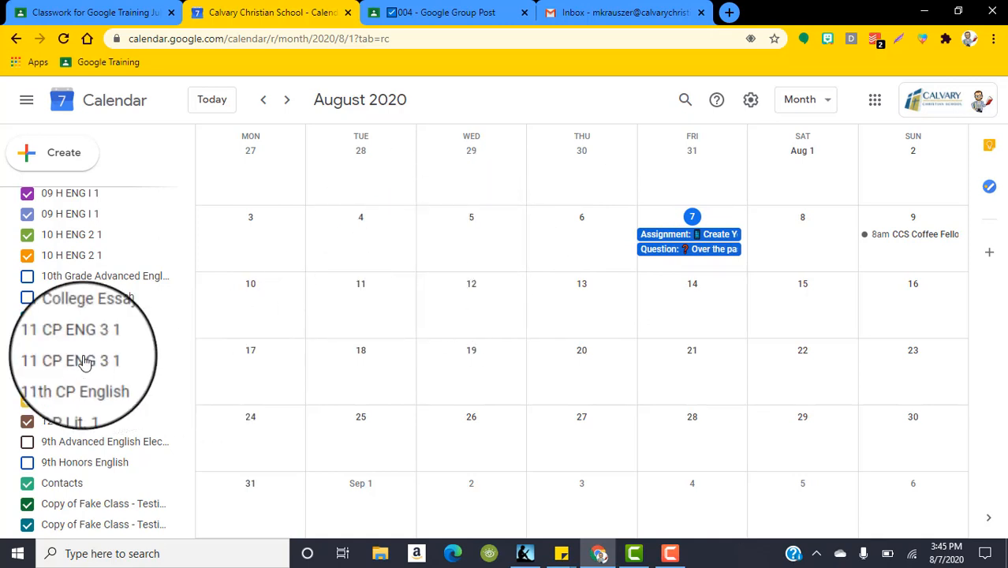
{"action": "scroll", "coordinate": [97, 341], "scroll_direction": "up", "scroll_amount": 1}
{"action": "scroll", "coordinate": [97, 339], "scroll_direction": "up", "scroll_amount": 4}
{"action": "scroll", "coordinate": [124, 342], "scroll_direction": "down", "scroll_amount": 1}
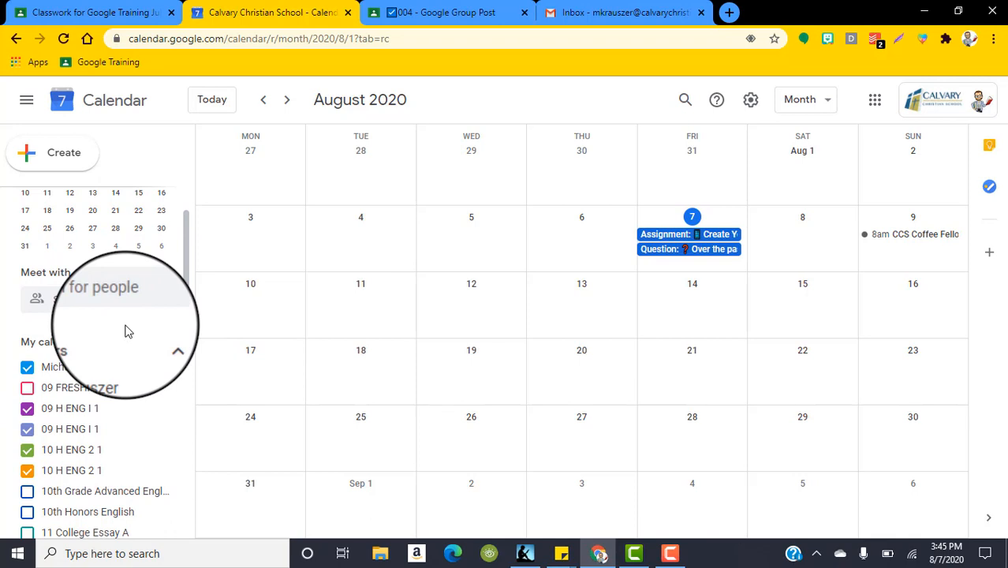
{"action": "scroll", "coordinate": [186, 254], "scroll_direction": "down", "scroll_amount": 2}
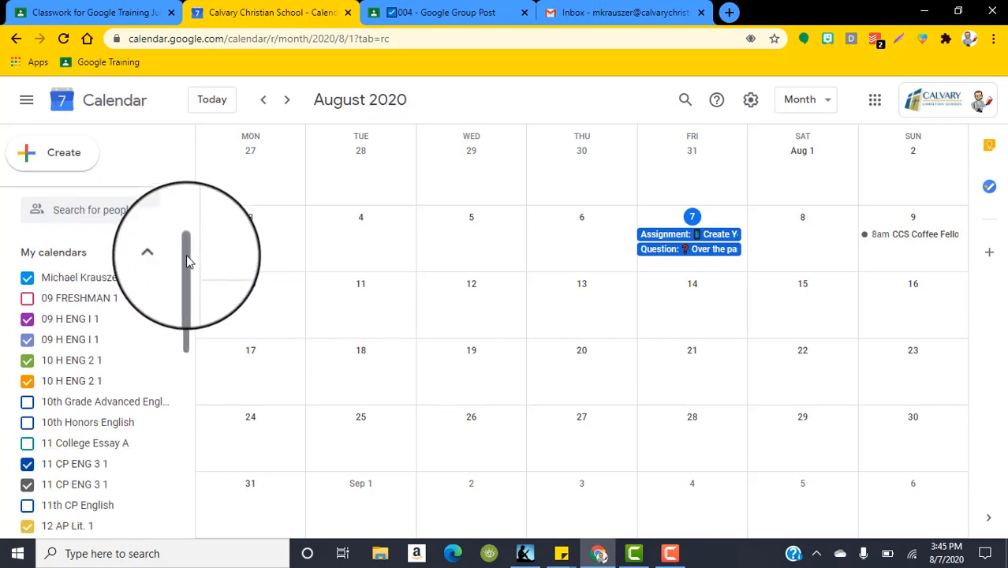
{"action": "left_click_drag", "start_coordinate": [188, 262], "coordinate": [195, 229]}
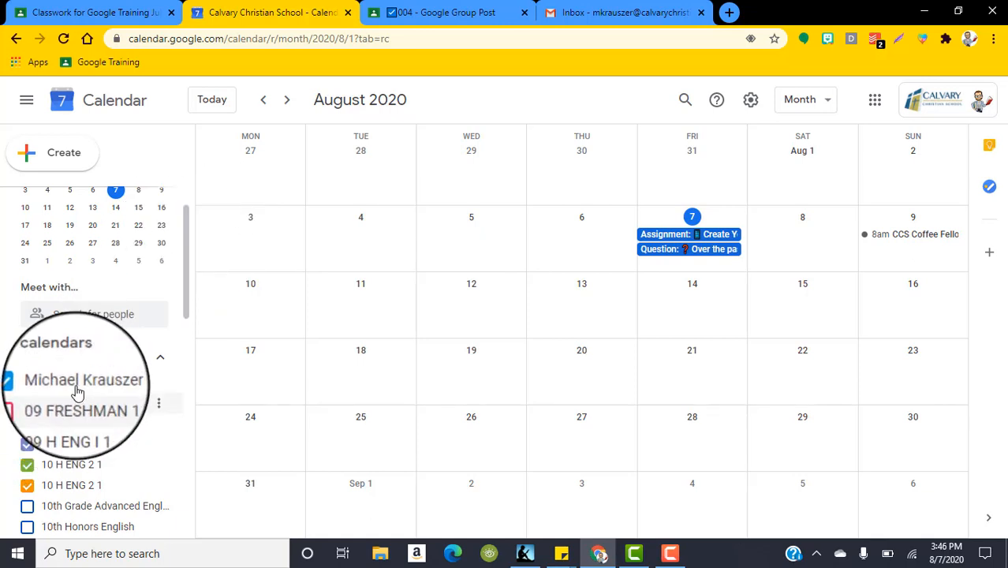
{"action": "scroll", "coordinate": [48, 371], "scroll_direction": "down", "scroll_amount": 1}
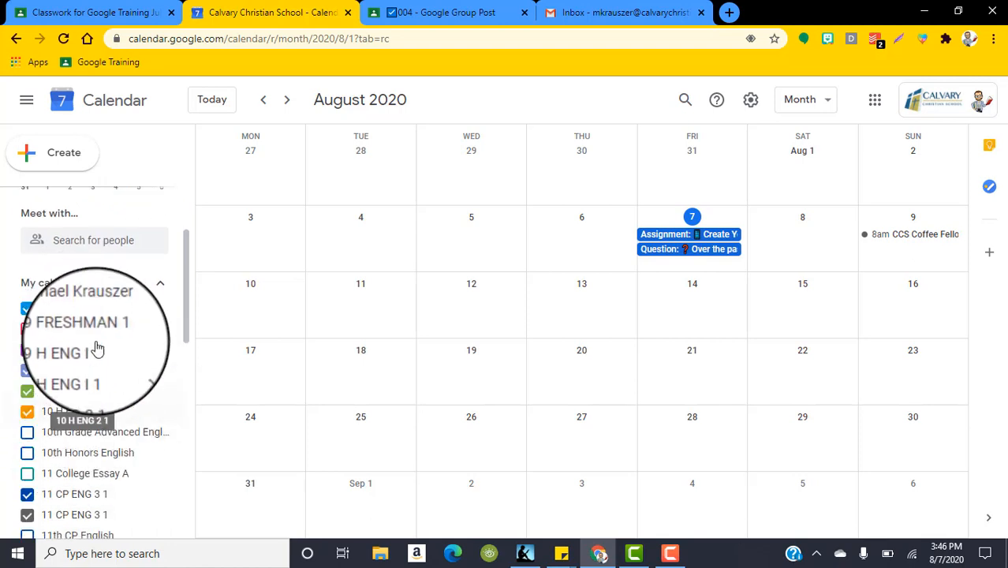
{"action": "left_click_drag", "start_coordinate": [187, 264], "coordinate": [191, 429]}
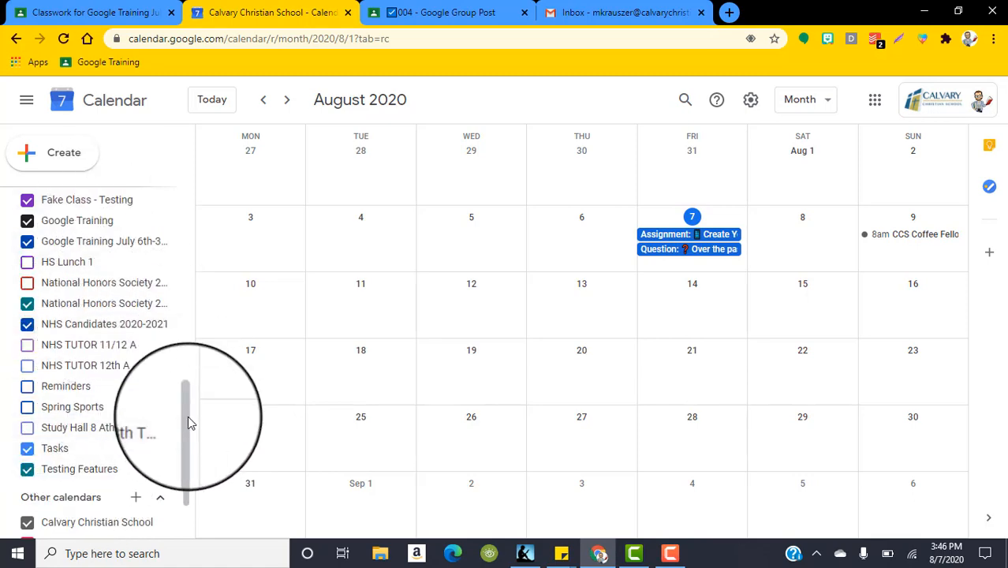
{"action": "left_click_drag", "start_coordinate": [189, 433], "coordinate": [189, 177]}
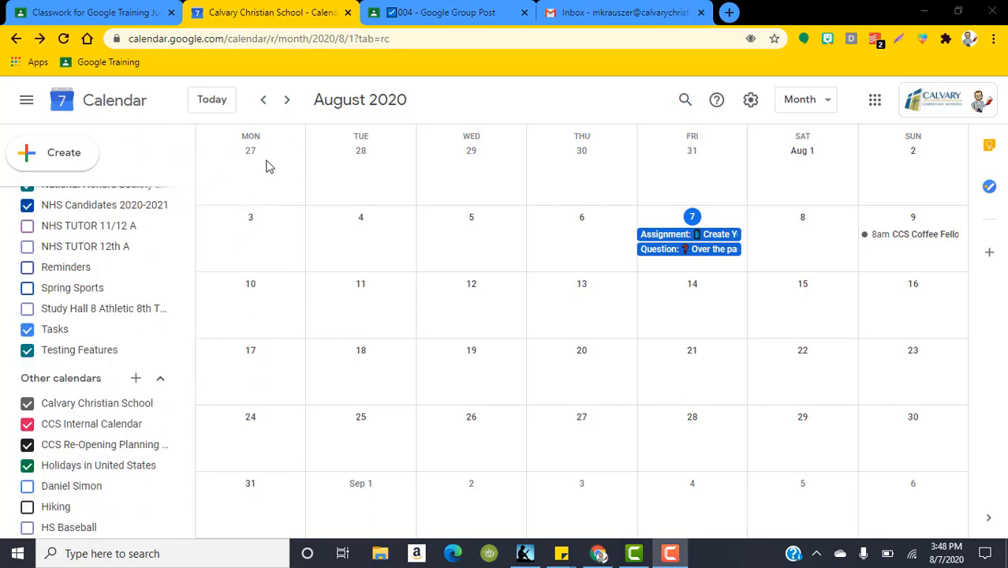
- Open the calendar settings and show the calendars of interest that can be added
{"action": "left_click", "coordinate": [750, 99]}
{"action": "left_click", "coordinate": [772, 152]}
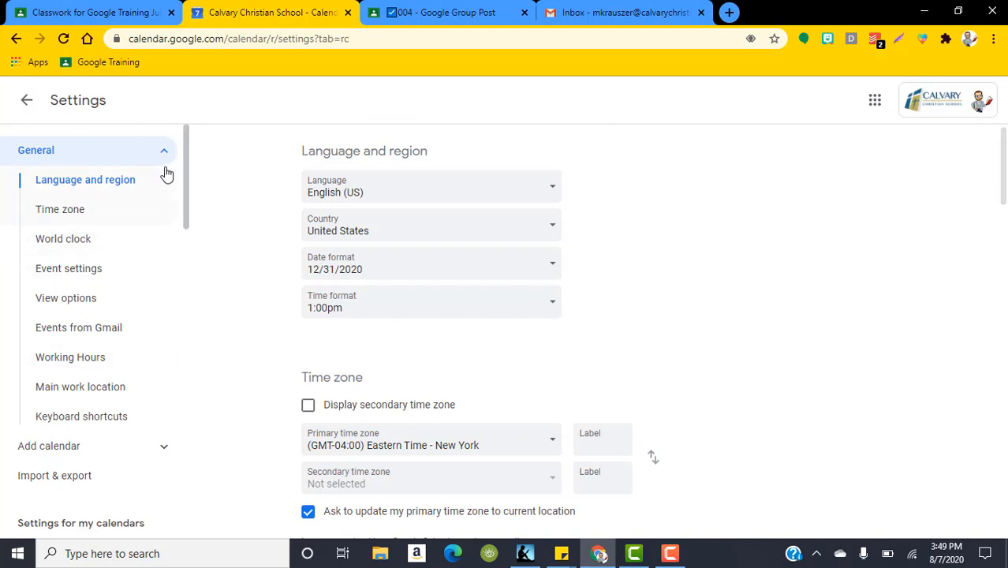
{"action": "scroll", "coordinate": [187, 154], "scroll_direction": "down", "scroll_amount": 2}
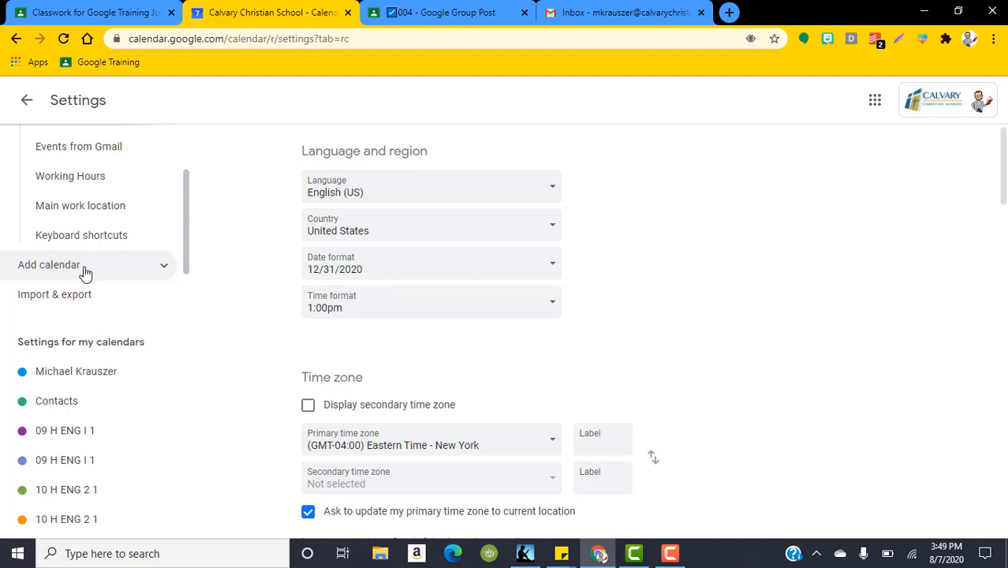
{"action": "left_click", "coordinate": [88, 268]}
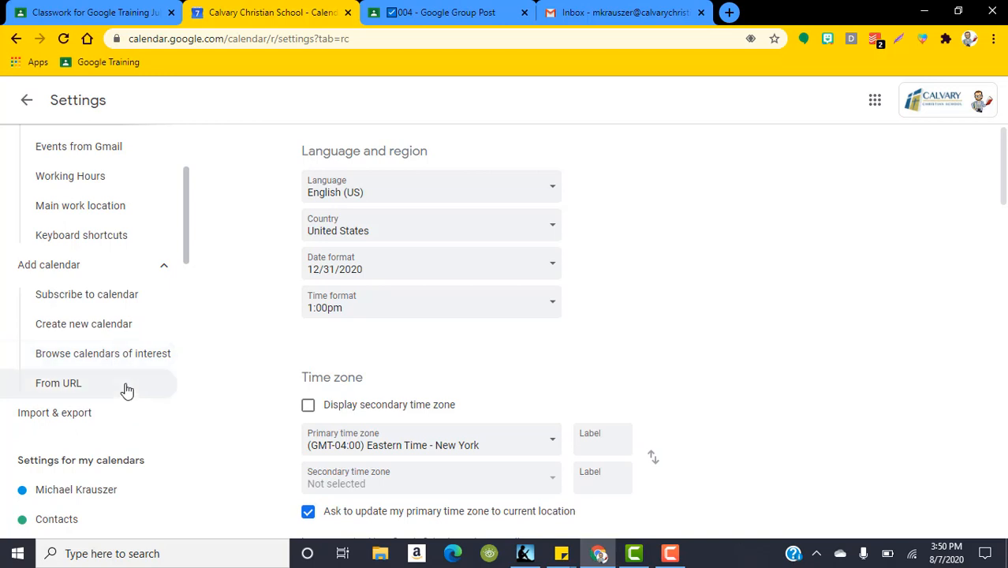
{"action": "left_click", "coordinate": [87, 359]}
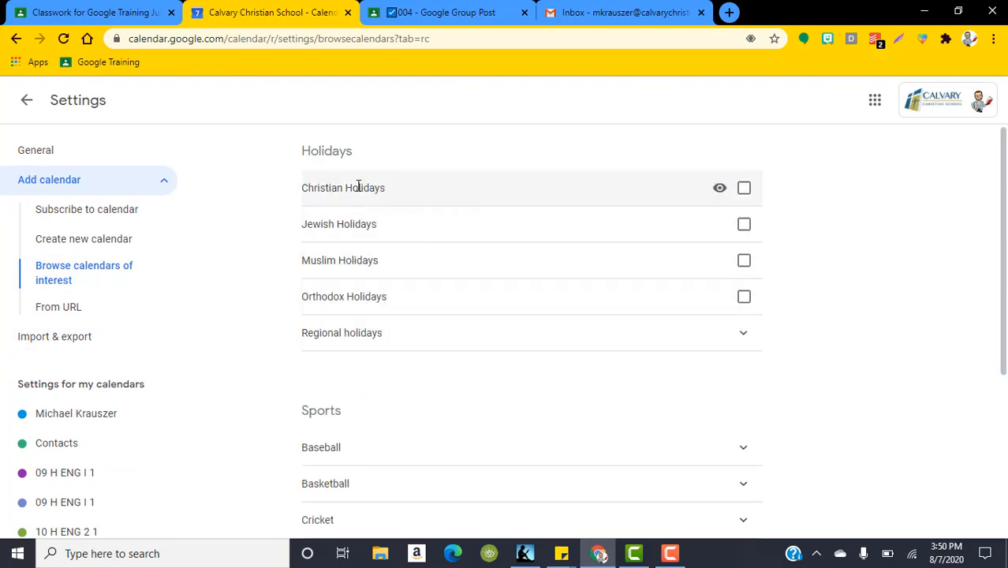
- Add the Christian Holidays and Jewish Holidays calendars, and remove both again
{"action": "left_click", "coordinate": [743, 189]}
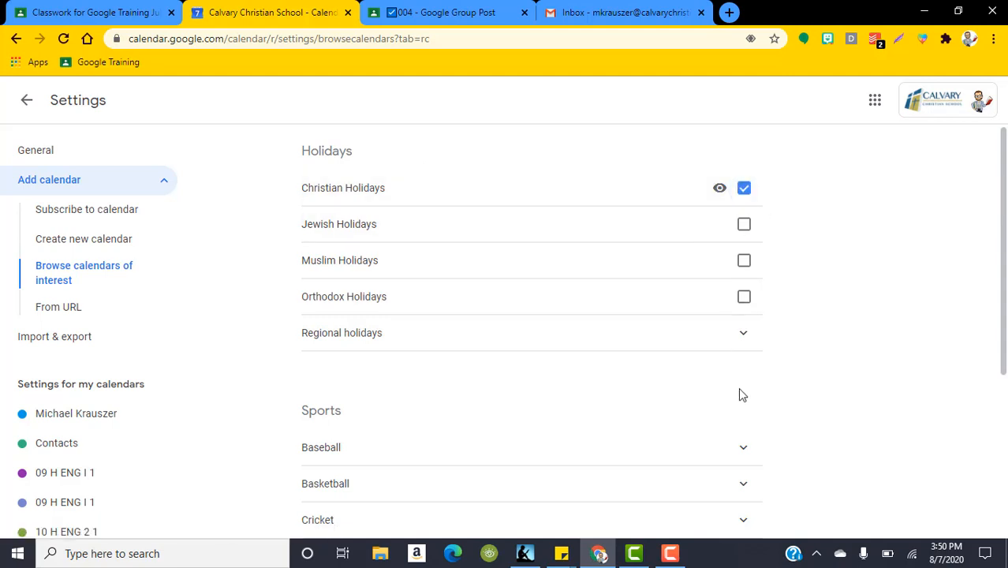
{"action": "left_click", "coordinate": [744, 224]}
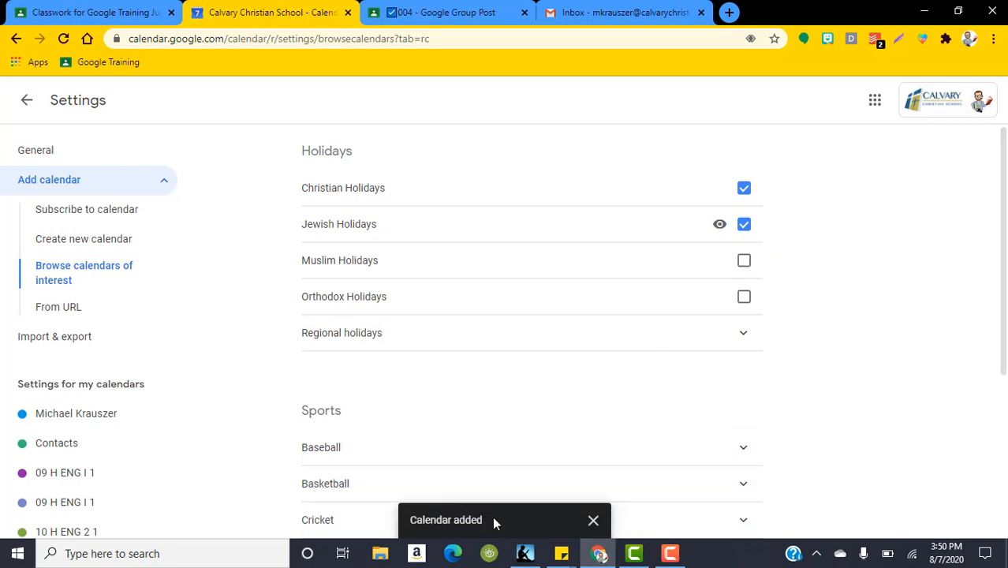
{"action": "scroll", "coordinate": [888, 328], "scroll_direction": "down", "scroll_amount": 2}
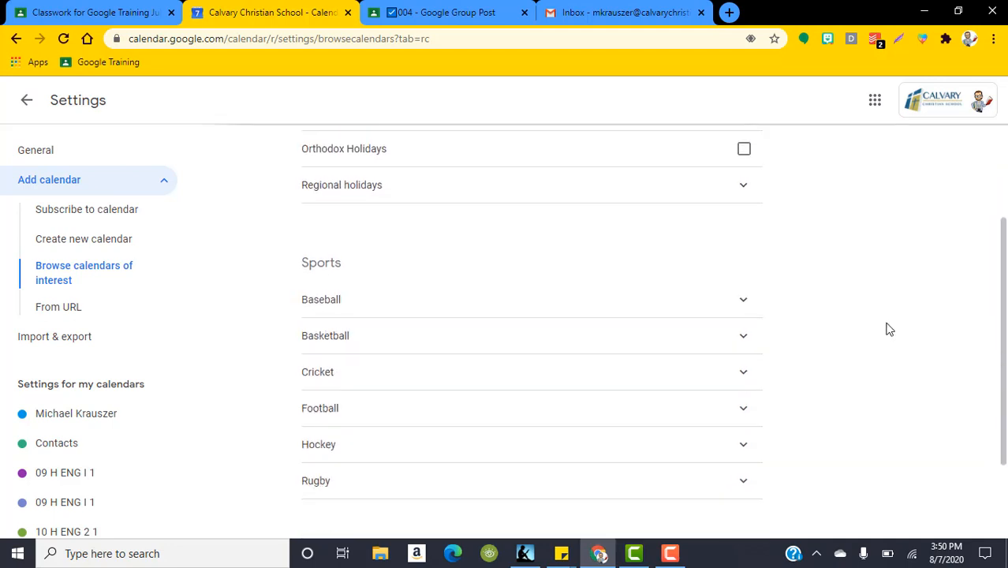
{"action": "scroll", "coordinate": [889, 328], "scroll_direction": "up", "scroll_amount": 2}
{"action": "left_click", "coordinate": [745, 188]}
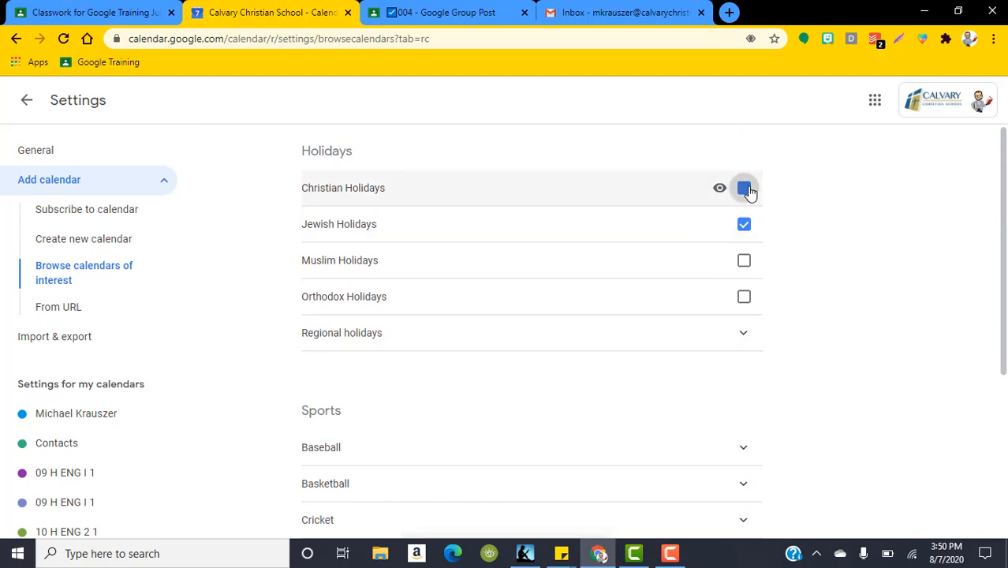
{"action": "left_click", "coordinate": [744, 225]}
- View the leagues offered under the Baseball sports calendars, and collapse the list again
{"action": "scroll", "coordinate": [809, 272], "scroll_direction": "down", "scroll_amount": 3}
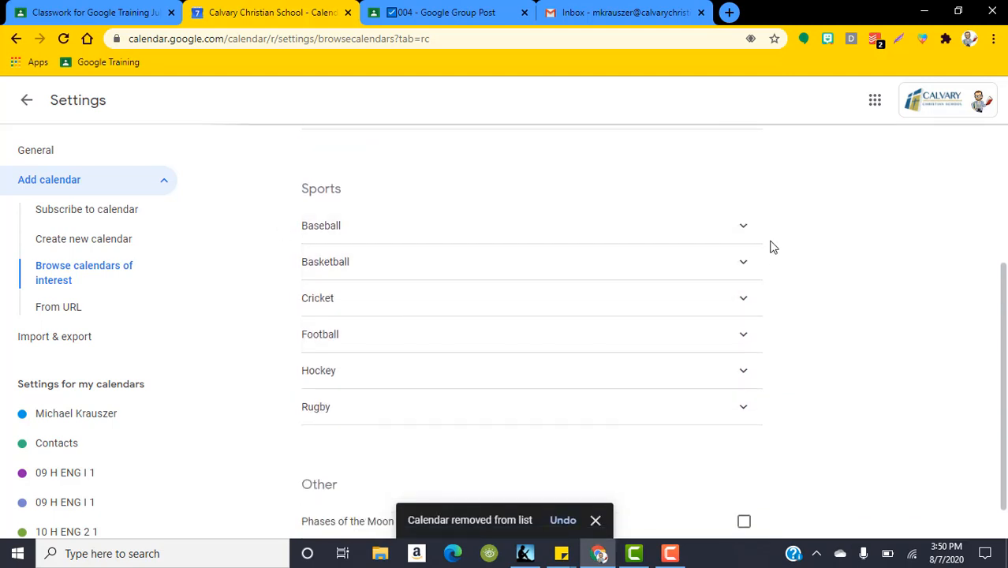
{"action": "left_click", "coordinate": [742, 227]}
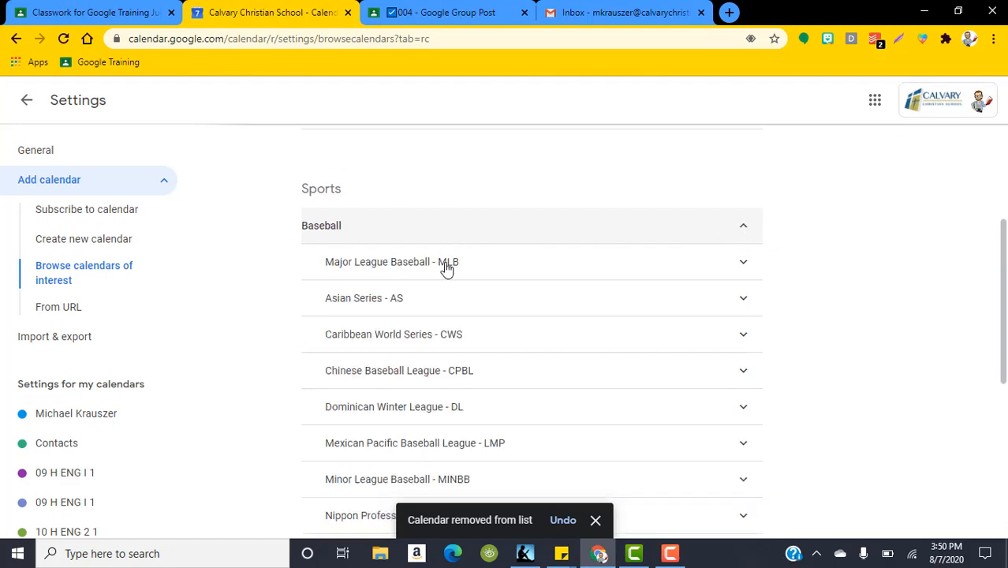
{"action": "left_click", "coordinate": [743, 227]}
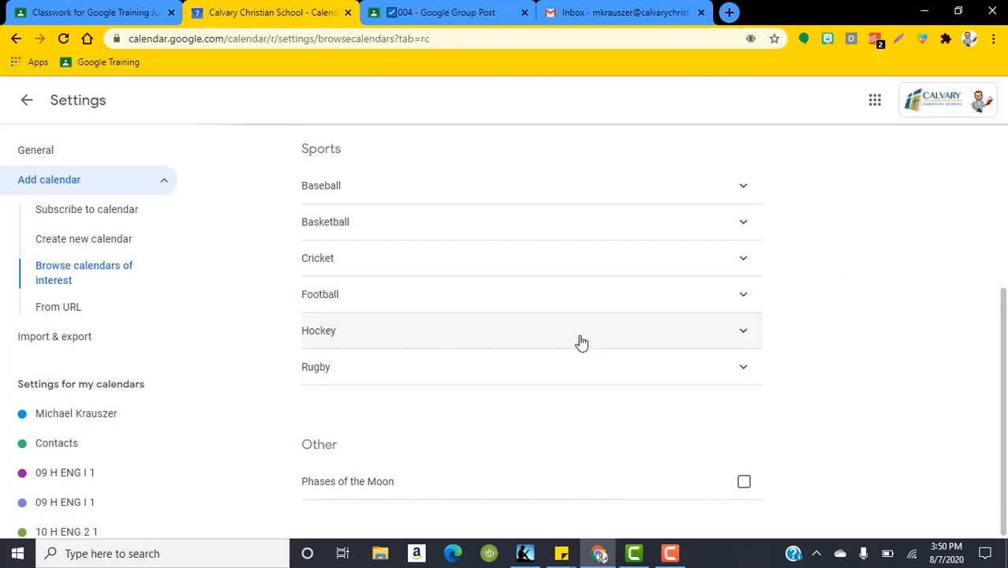
- Add the New York Giants calendar from the National Football League - NFL list and return to the month view
{"action": "left_click", "coordinate": [364, 303]}
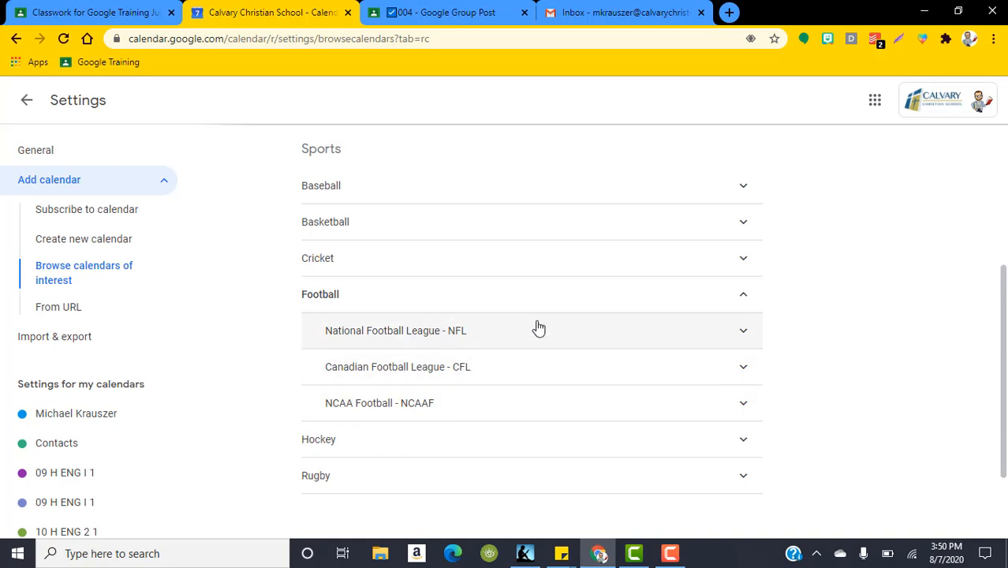
{"action": "left_click", "coordinate": [745, 335]}
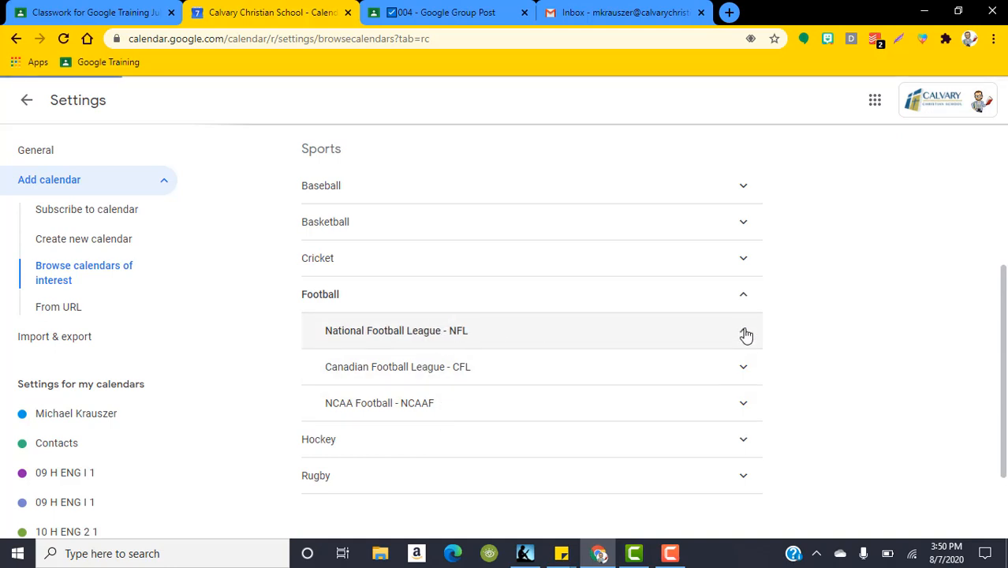
{"action": "scroll", "coordinate": [752, 331], "scroll_direction": "down", "scroll_amount": 1}
{"action": "scroll", "coordinate": [752, 331], "scroll_direction": "down", "scroll_amount": 4}
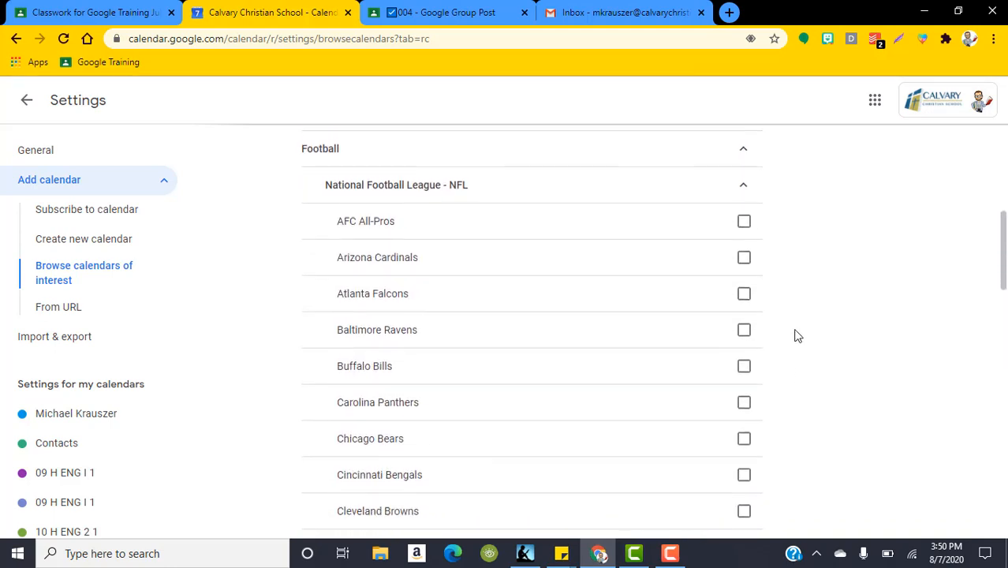
{"action": "scroll", "coordinate": [537, 347], "scroll_direction": "down", "scroll_amount": 5}
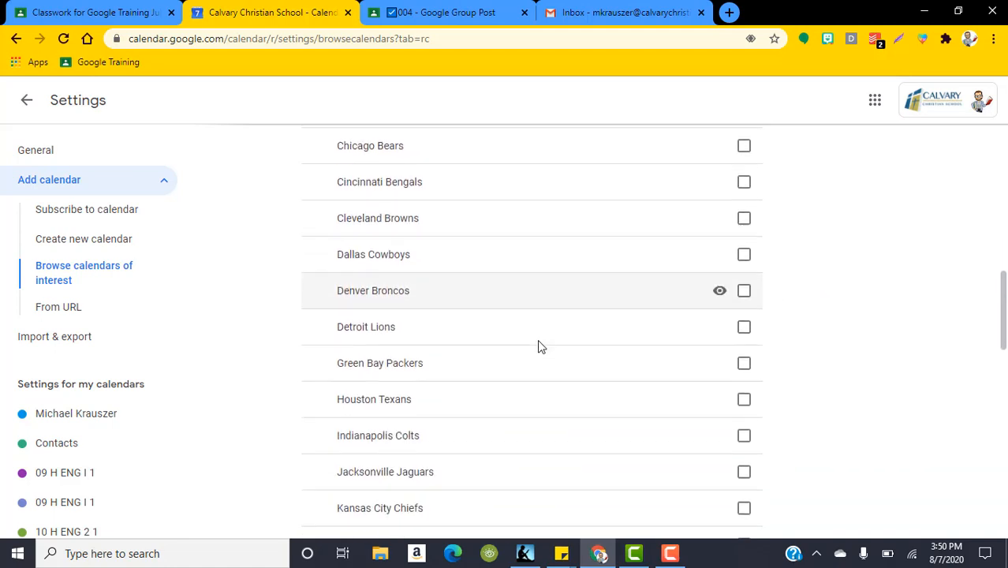
{"action": "scroll", "coordinate": [540, 370], "scroll_direction": "down", "scroll_amount": 1}
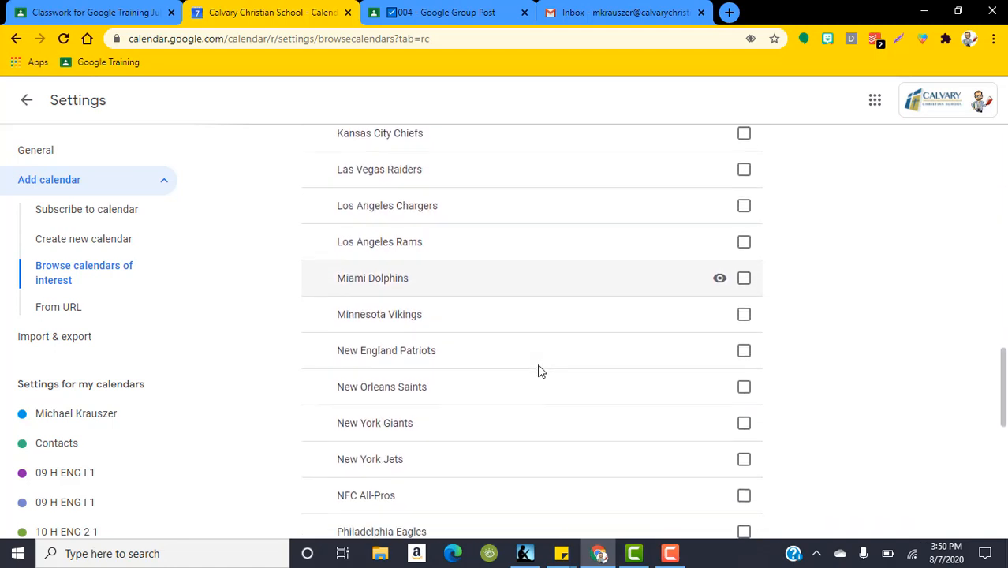
{"action": "left_click", "coordinate": [744, 426]}
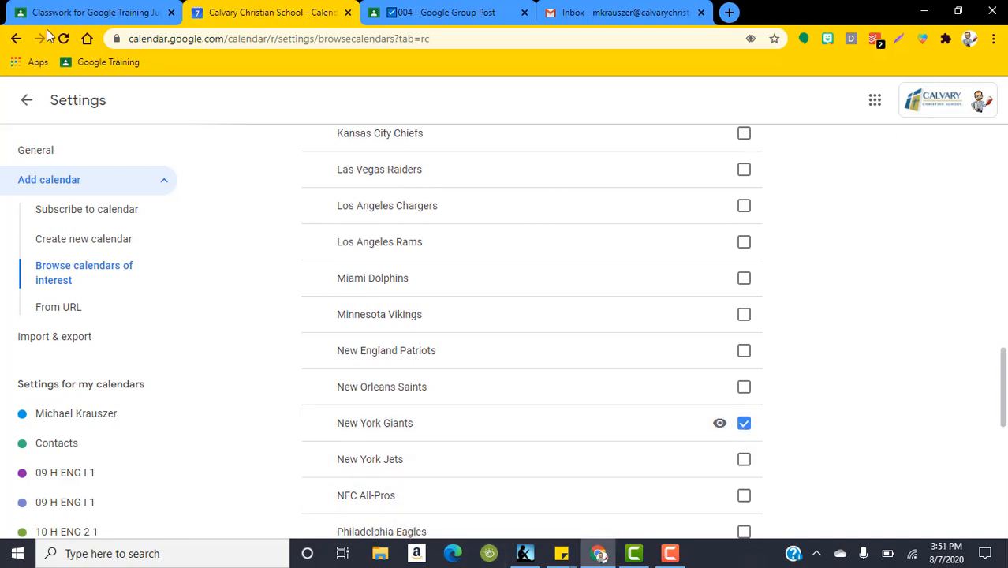
{"action": "left_click", "coordinate": [28, 103]}
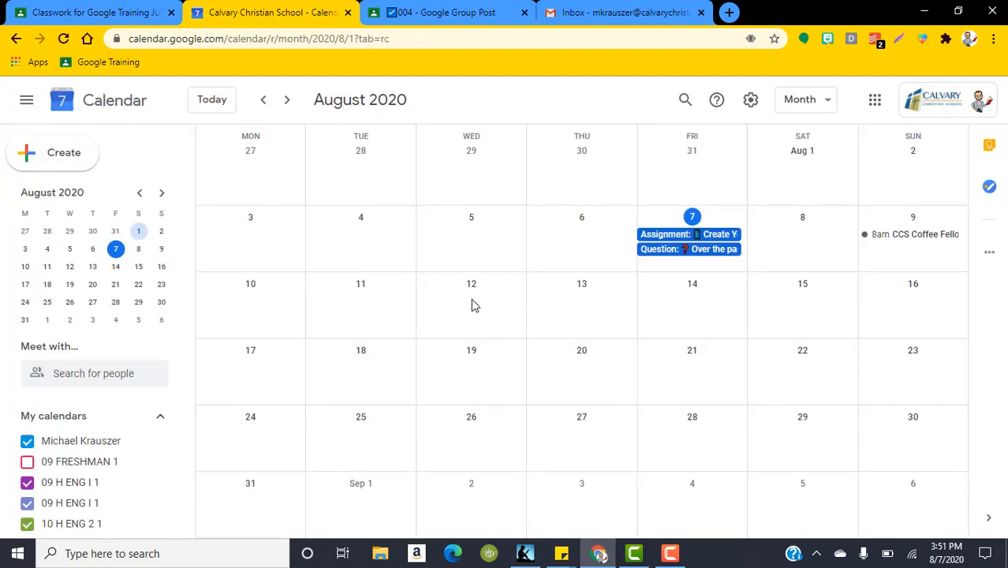
- Locate the New York Giants calendar under Other calendars and show September 2020
{"action": "scroll", "coordinate": [140, 412], "scroll_direction": "down", "scroll_amount": 10}
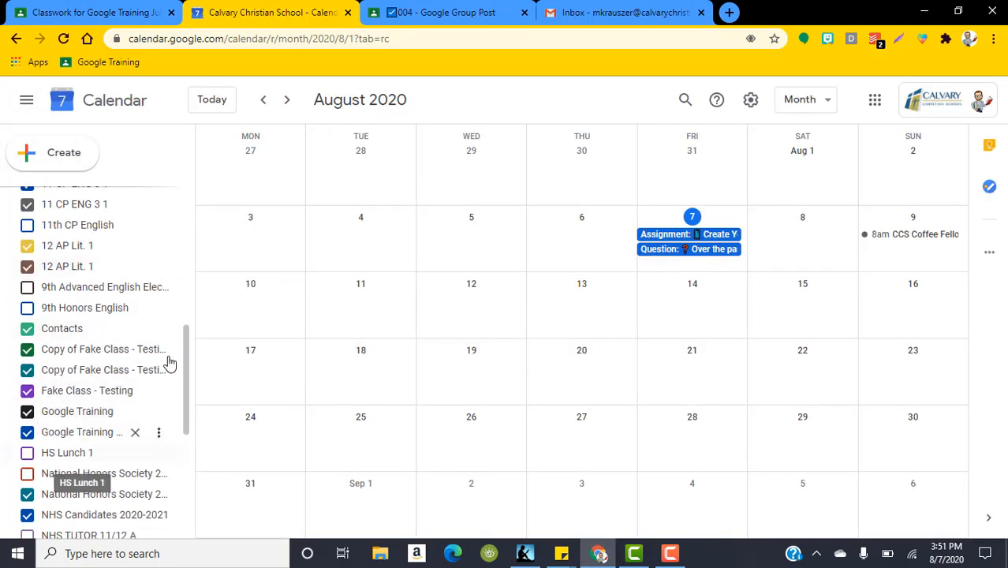
{"action": "scroll", "coordinate": [134, 387], "scroll_direction": "down", "scroll_amount": 5}
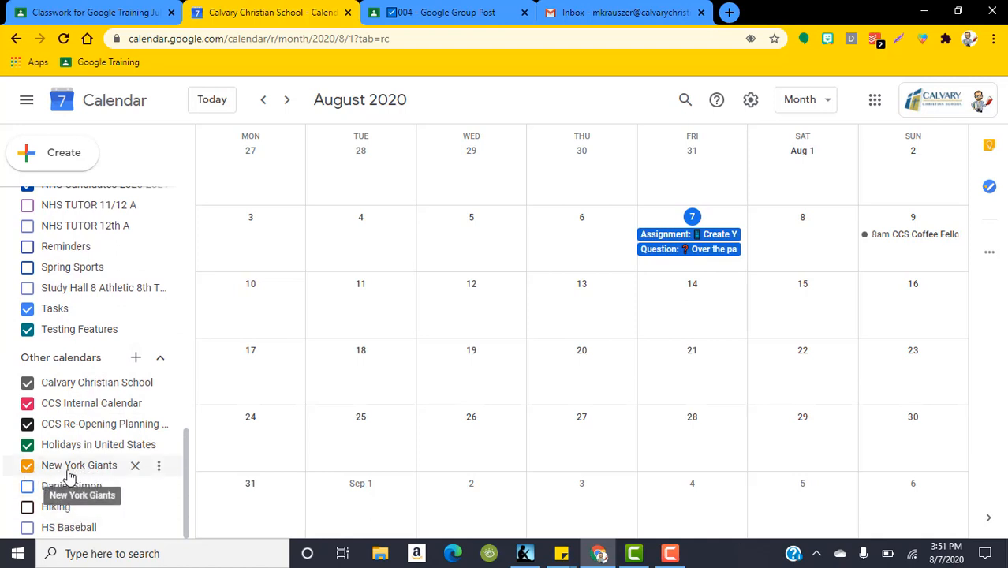
{"action": "left_click", "coordinate": [287, 101]}
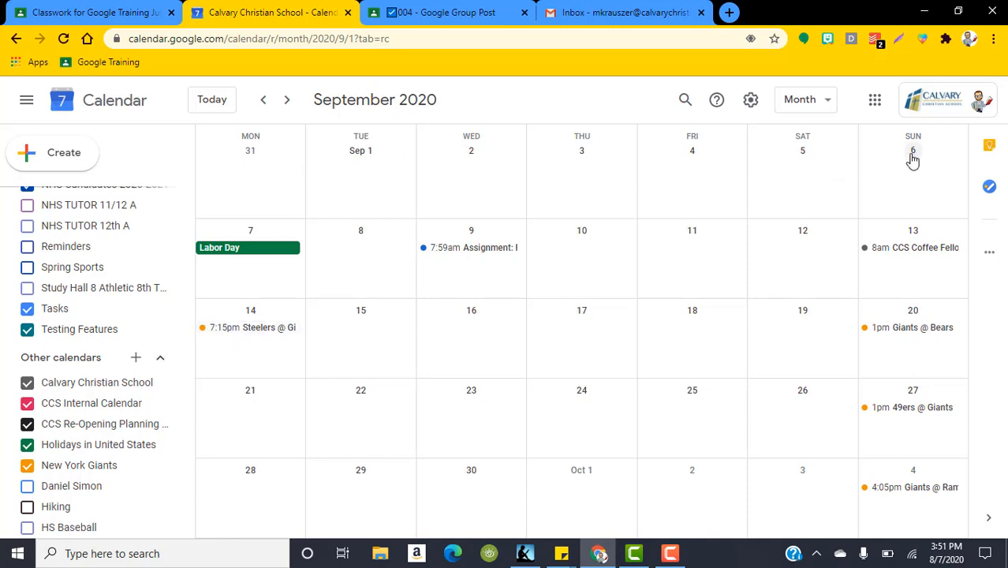
- View the details of the September 14 Steelers @ Giants event, highlight its time range, and close the details
{"action": "left_click", "coordinate": [257, 331]}
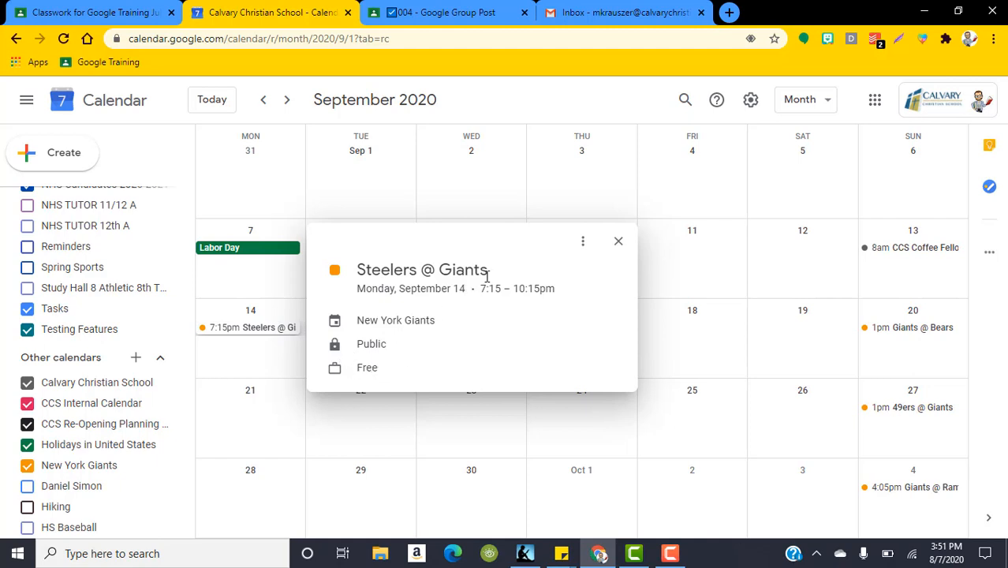
{"action": "left_click_drag", "start_coordinate": [483, 288], "coordinate": [561, 291]}
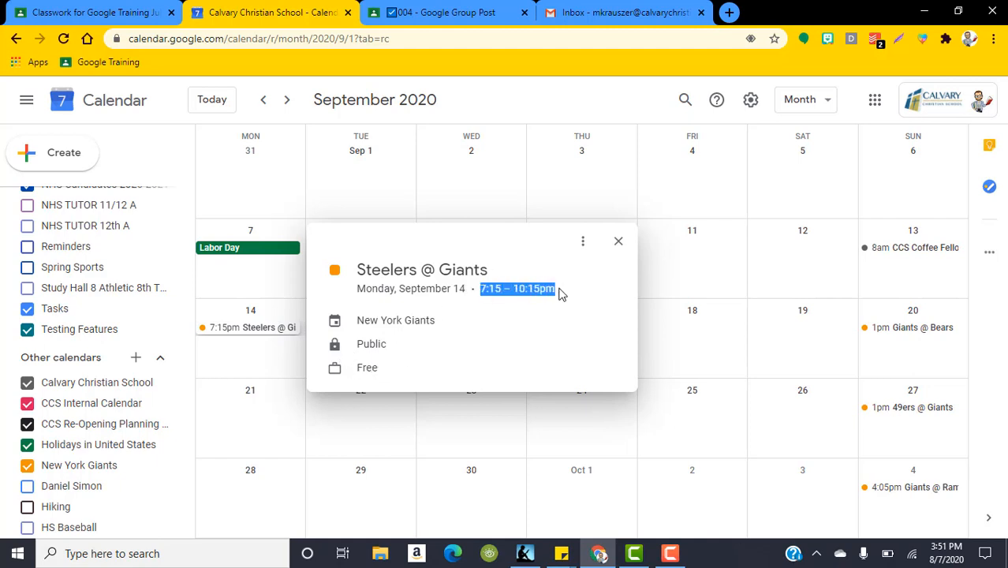
{"action": "left_click", "coordinate": [618, 241]}
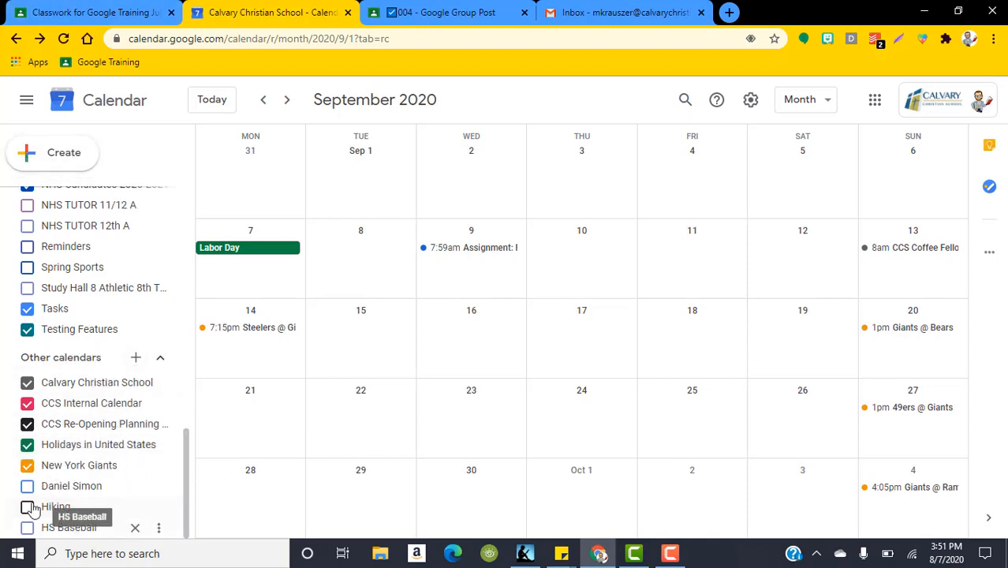
- Return to the calendar settings and reopen the list of calendars of interest
{"action": "scroll", "coordinate": [106, 443], "scroll_direction": "up", "scroll_amount": 1}
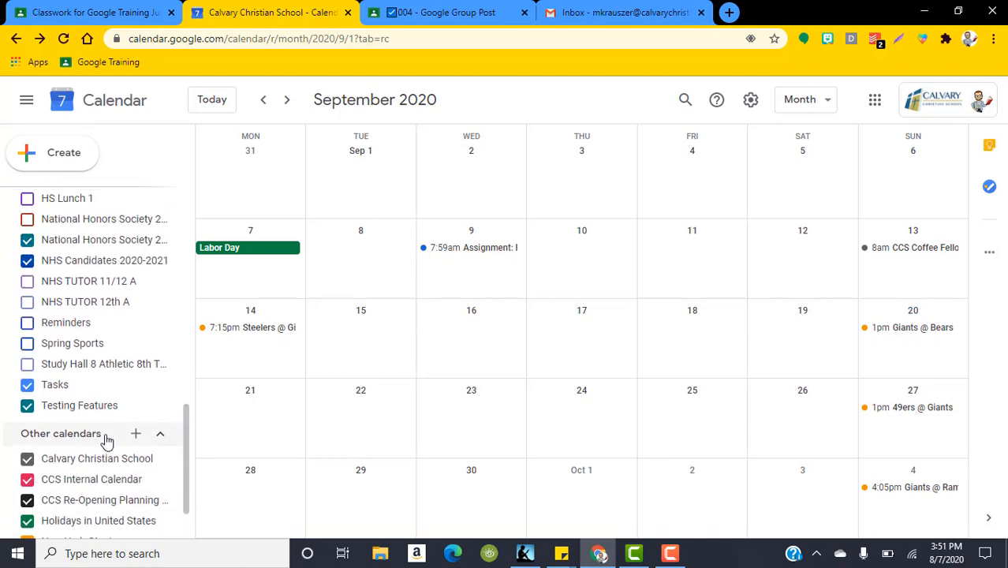
{"action": "scroll", "coordinate": [106, 442], "scroll_direction": "up", "scroll_amount": 2}
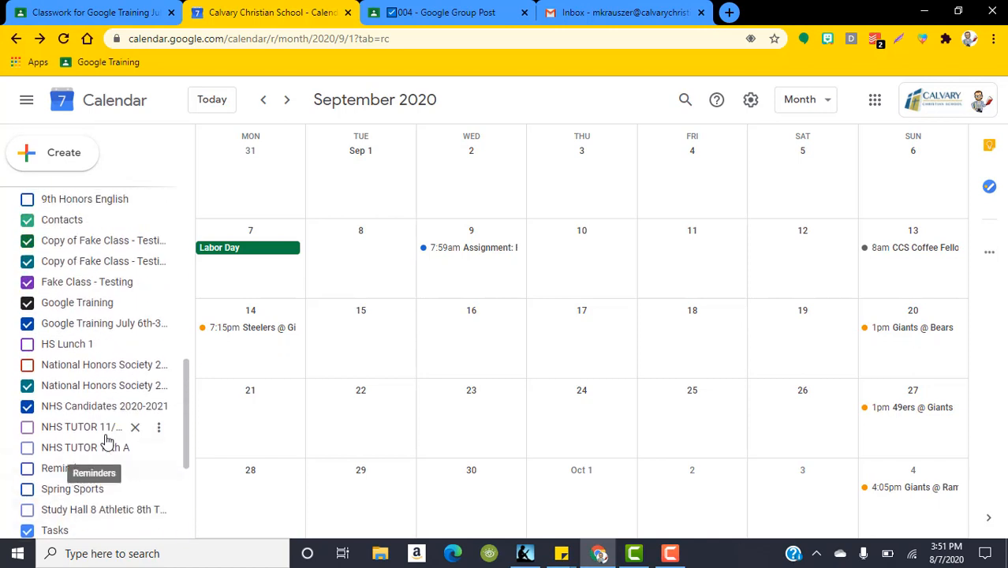
{"action": "left_click", "coordinate": [751, 101]}
{"action": "left_click", "coordinate": [782, 146]}
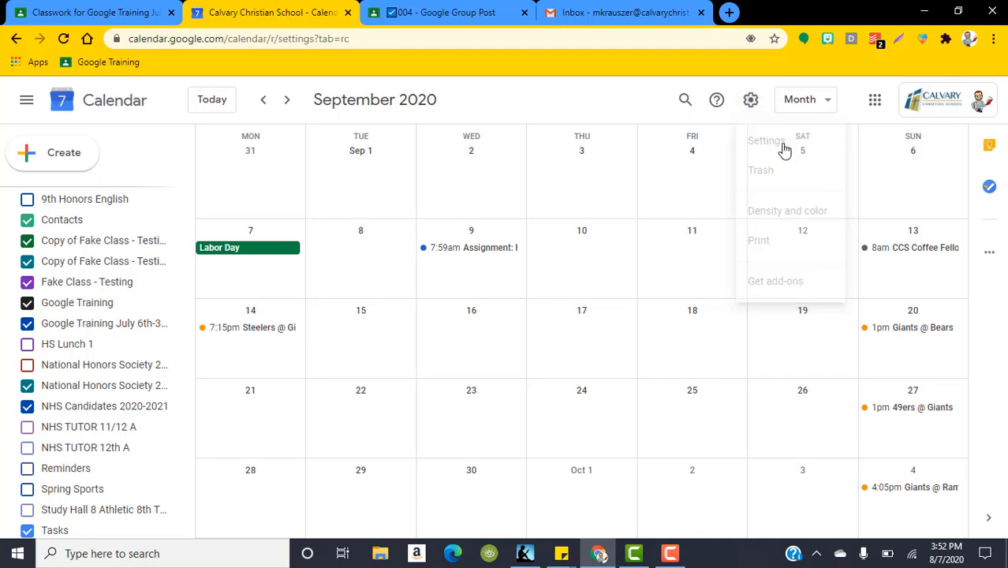
{"action": "scroll", "coordinate": [108, 322], "scroll_direction": "down", "scroll_amount": 2}
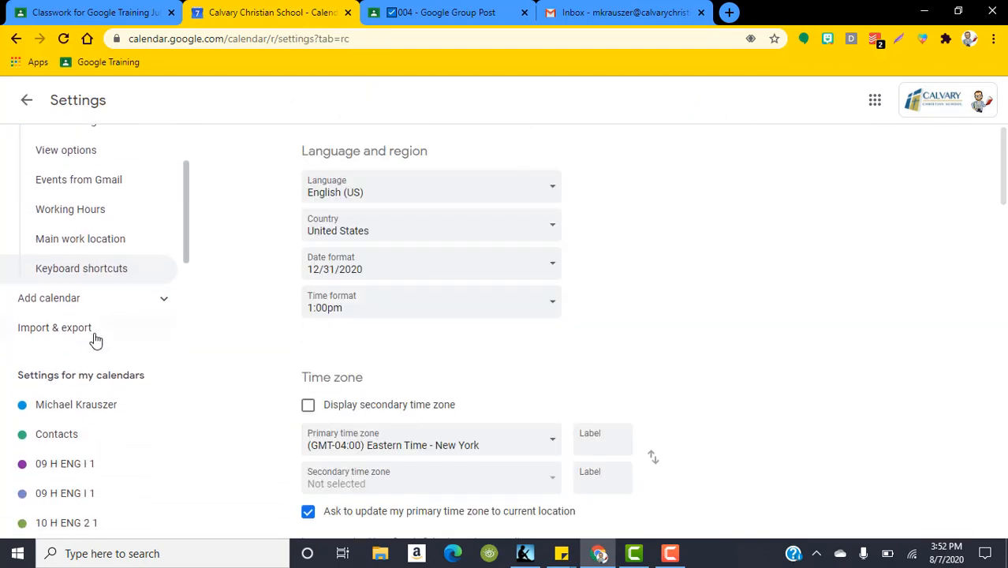
{"action": "left_click", "coordinate": [69, 298]}
{"action": "scroll", "coordinate": [110, 292], "scroll_direction": "down", "scroll_amount": 3}
{"action": "scroll", "coordinate": [115, 272], "scroll_direction": "up", "scroll_amount": 1}
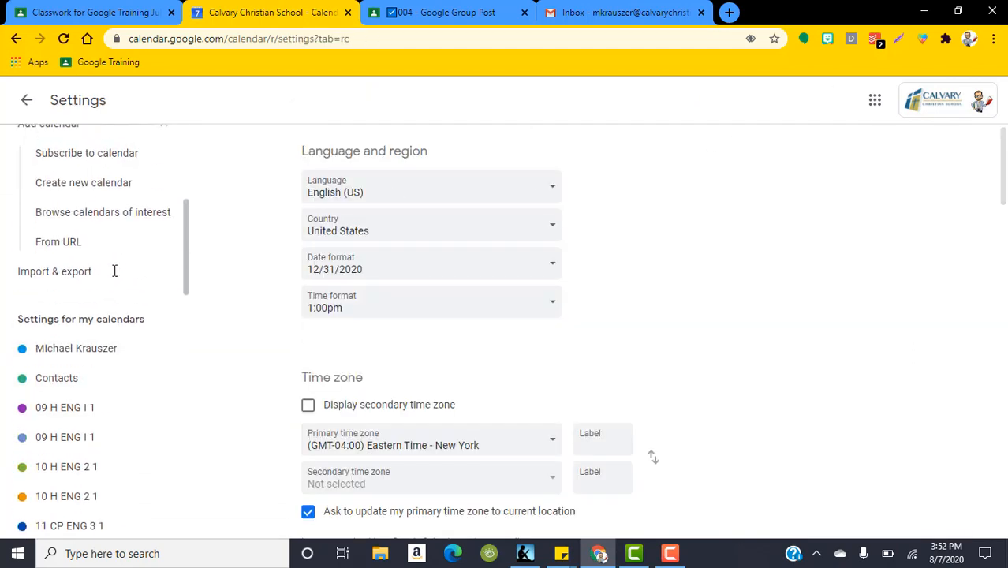
{"action": "left_click", "coordinate": [126, 238]}
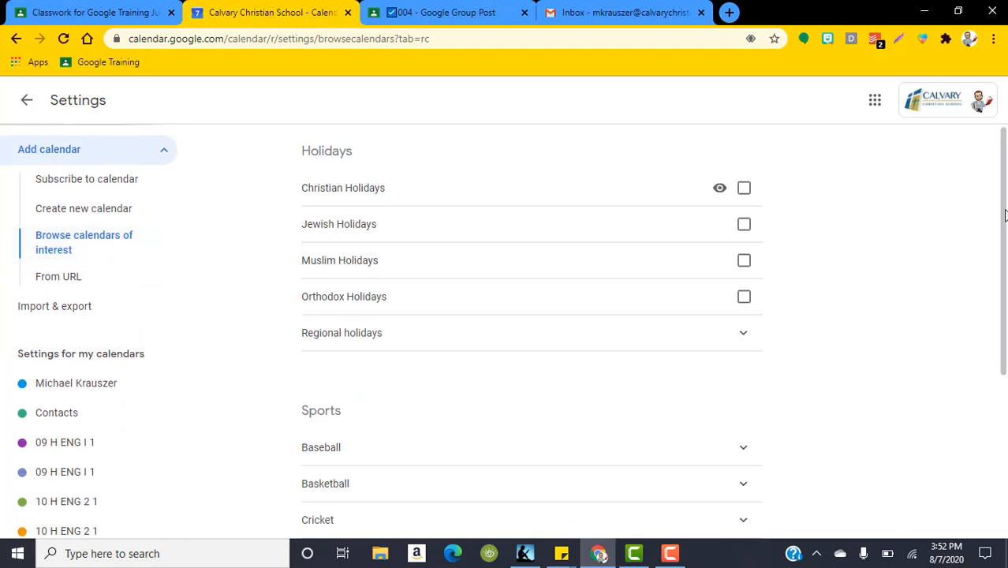
- Examine the Holidays, Sports and Other categories of calendars available to add
{"action": "left_click_drag", "start_coordinate": [1005, 215], "coordinate": [1004, 371]}
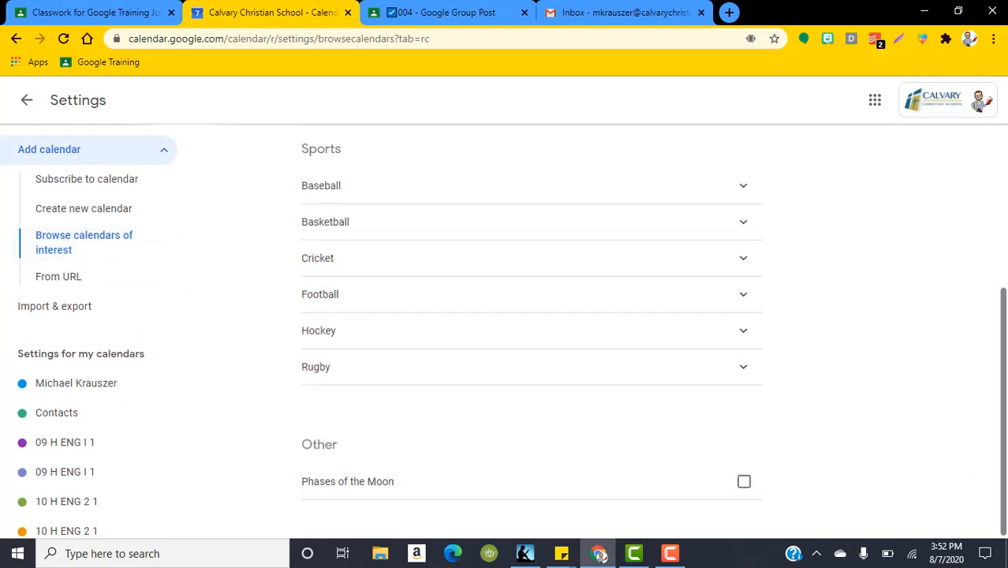
{"action": "scroll", "coordinate": [505, 331], "scroll_direction": "up", "scroll_amount": 3}
{"action": "scroll", "coordinate": [505, 380], "scroll_direction": "down", "scroll_amount": 3}
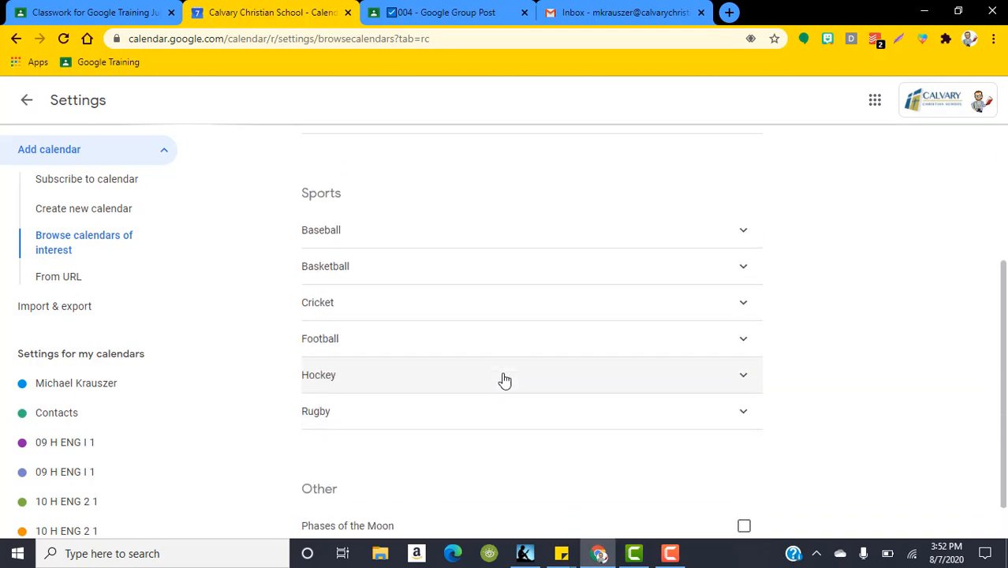
{"action": "scroll", "coordinate": [529, 426], "scroll_direction": "down", "scroll_amount": 1}
{"action": "scroll", "coordinate": [571, 378], "scroll_direction": "up", "scroll_amount": 3}
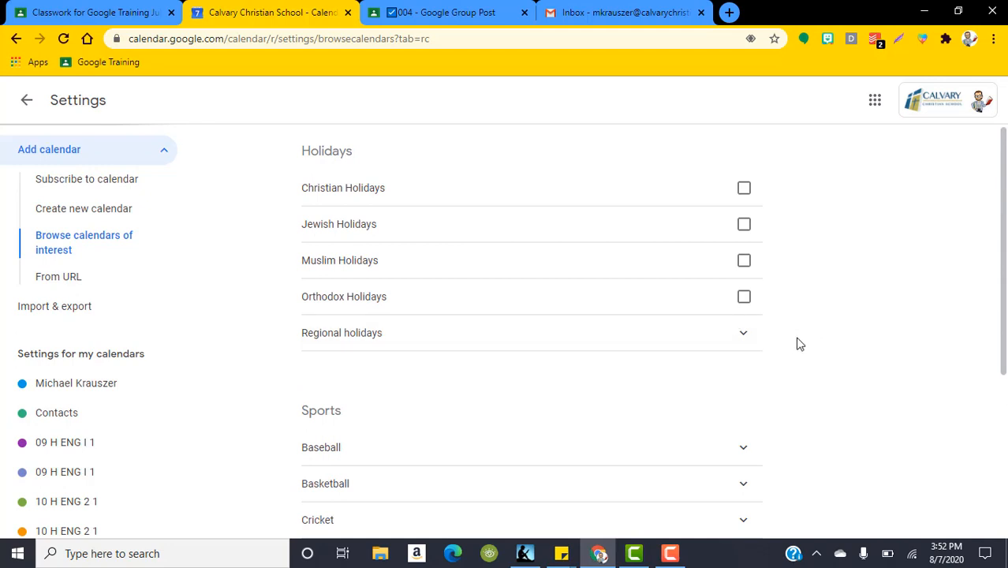
{"action": "left_click_drag", "start_coordinate": [1002, 347], "coordinate": [1000, 459]}
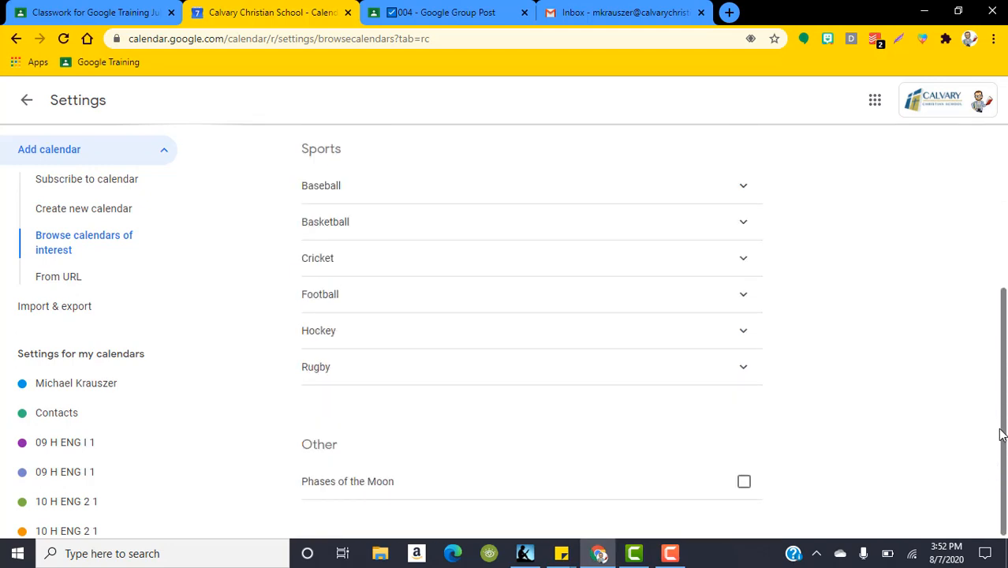
{"action": "scroll", "coordinate": [1000, 434], "scroll_direction": "up", "scroll_amount": 2}
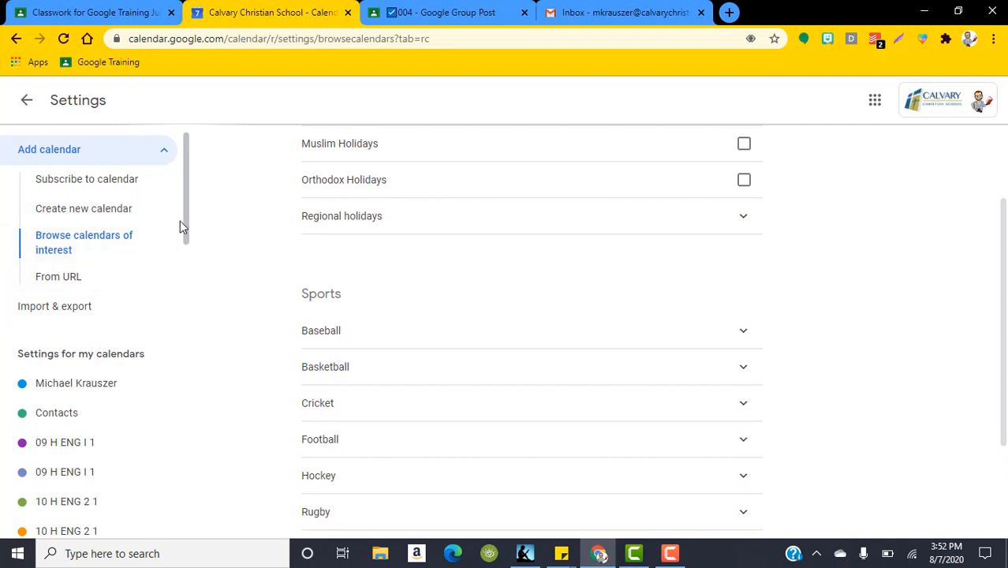
- Subscribe to a colleague's calendar by entering the colleague's name in the add calendar settings
{"action": "left_click", "coordinate": [124, 187]}
{"action": "left_click", "coordinate": [720, 250]}
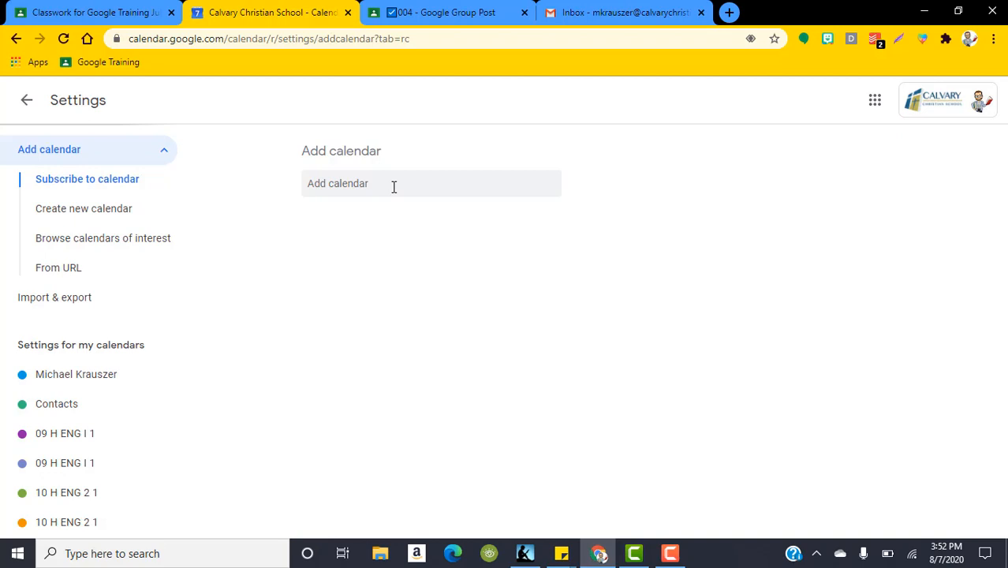
{"action": "left_click", "coordinate": [357, 178]}
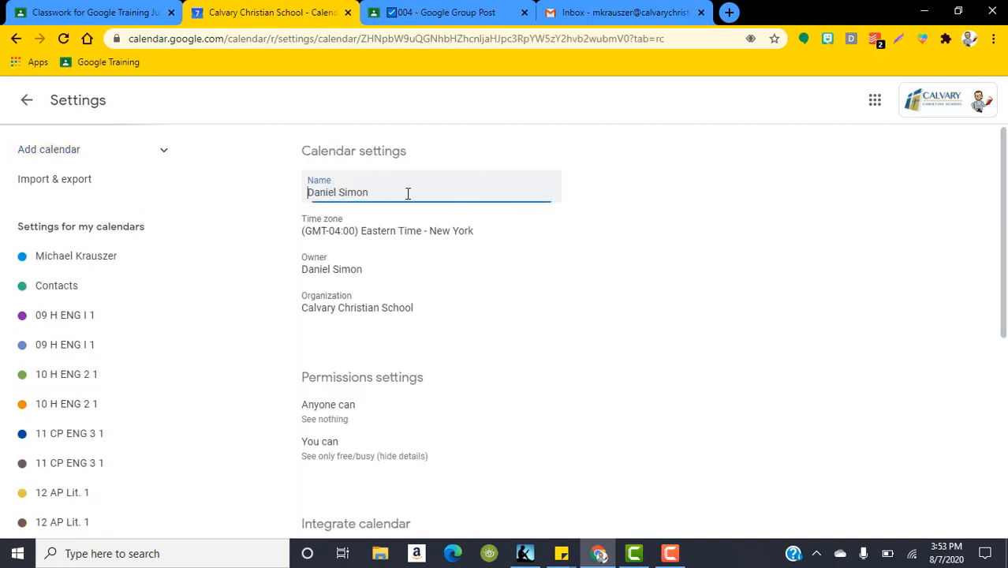
- Examine the colleague's calendar settings, including the owner, the permissions settings and the Integrate calendar section
{"action": "scroll", "coordinate": [382, 222], "scroll_direction": "down", "scroll_amount": 1}
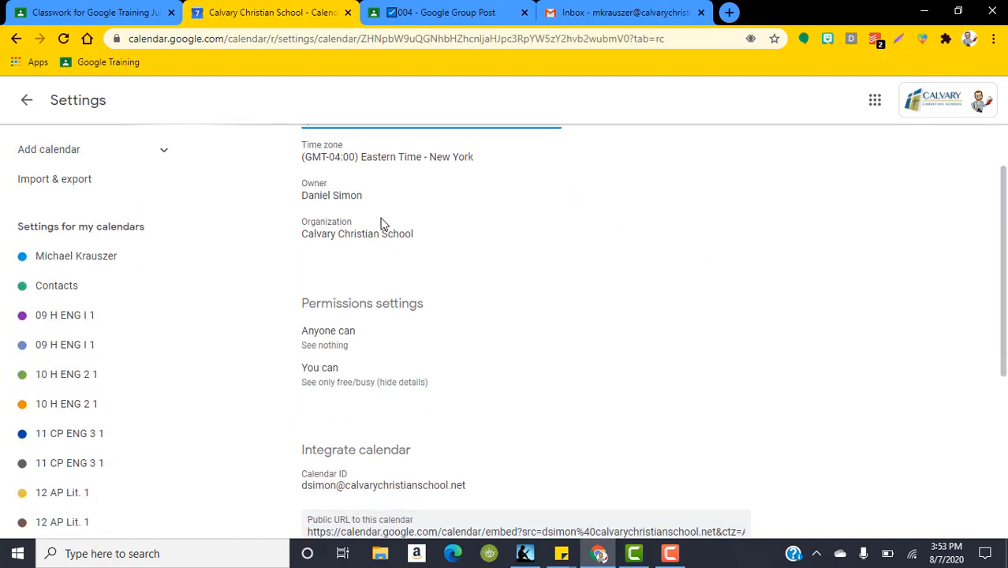
{"action": "scroll", "coordinate": [432, 304], "scroll_direction": "up", "scroll_amount": 1}
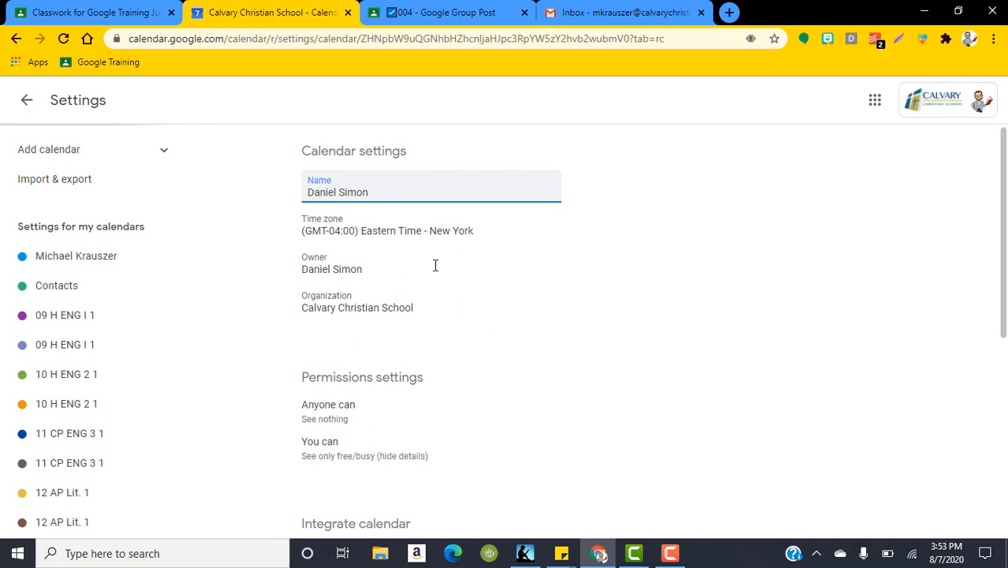
{"action": "left_click", "coordinate": [394, 250]}
{"action": "scroll", "coordinate": [432, 269], "scroll_direction": "down", "scroll_amount": 1}
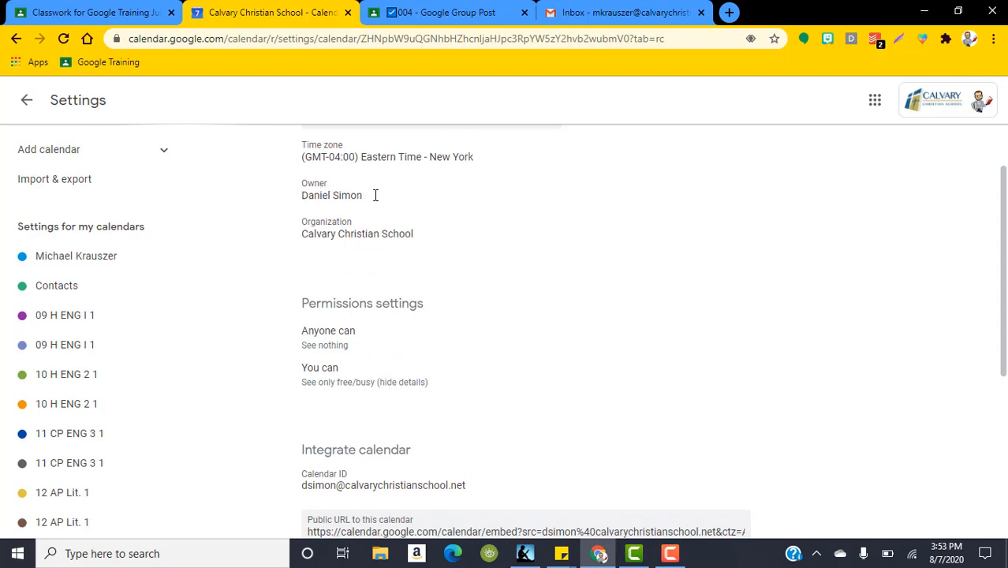
{"action": "scroll", "coordinate": [391, 283], "scroll_direction": "down", "scroll_amount": 1}
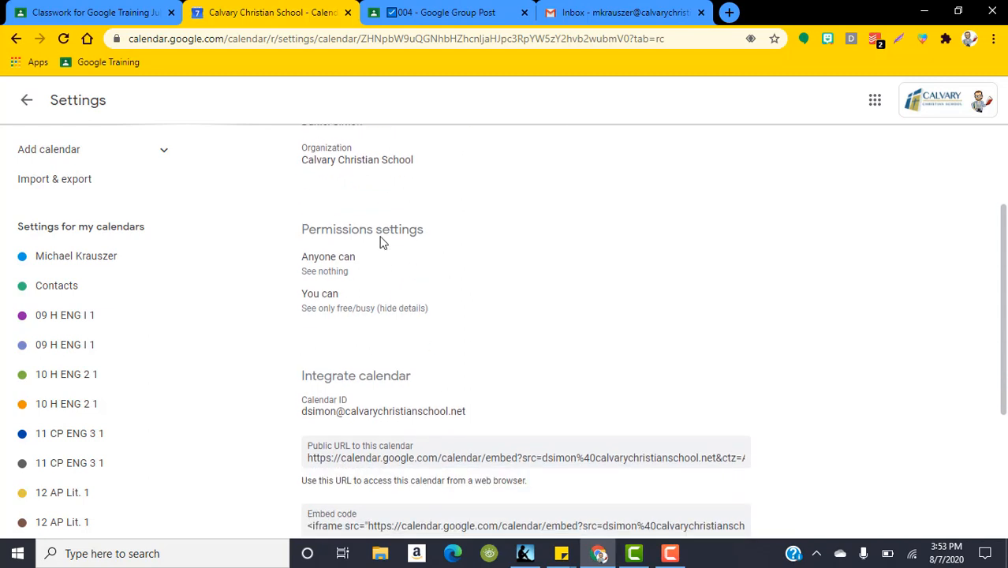
{"action": "scroll", "coordinate": [363, 266], "scroll_direction": "down", "scroll_amount": 1}
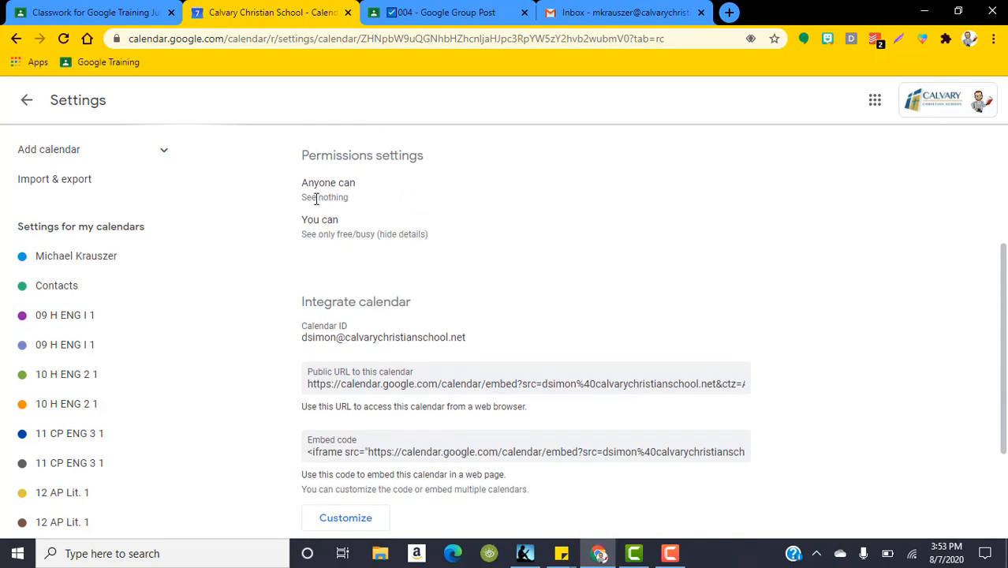
{"action": "left_click_drag", "start_coordinate": [315, 199], "coordinate": [386, 208]}
{"action": "left_click", "coordinate": [385, 207]}
{"action": "scroll", "coordinate": [578, 286], "scroll_direction": "down", "scroll_amount": 2}
{"action": "scroll", "coordinate": [292, 390], "scroll_direction": "up", "scroll_amount": 4}
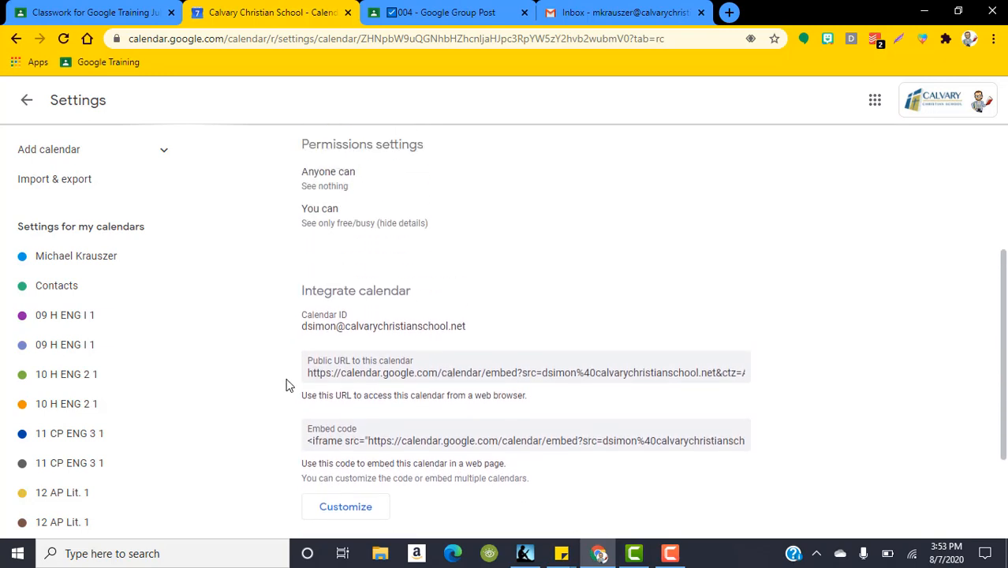
- Return to the month view, show August 2020 and locate the colleague's calendar under Other calendars
{"action": "left_click", "coordinate": [26, 100]}
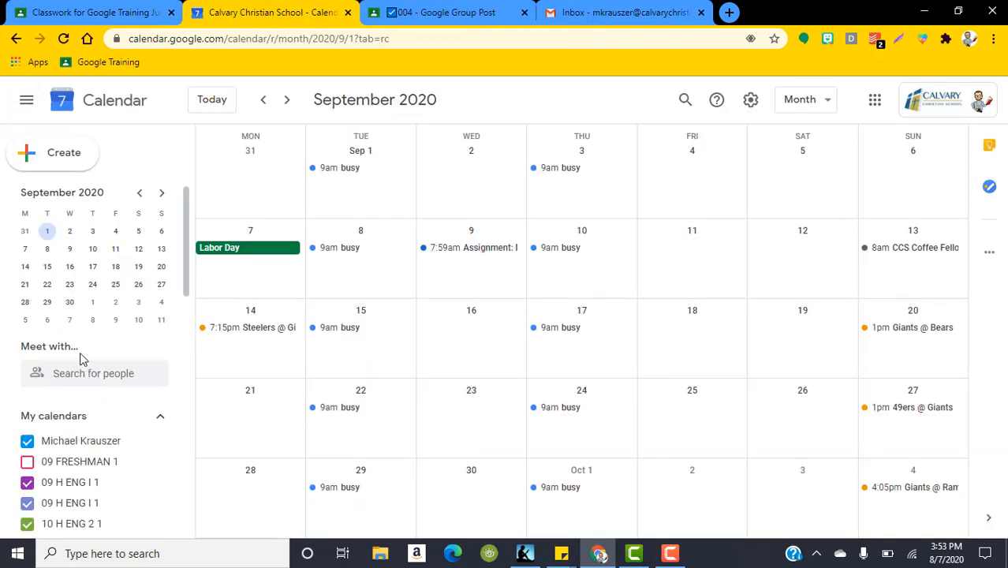
{"action": "scroll", "coordinate": [99, 335], "scroll_direction": "down", "scroll_amount": 1}
{"action": "left_click", "coordinate": [262, 100]}
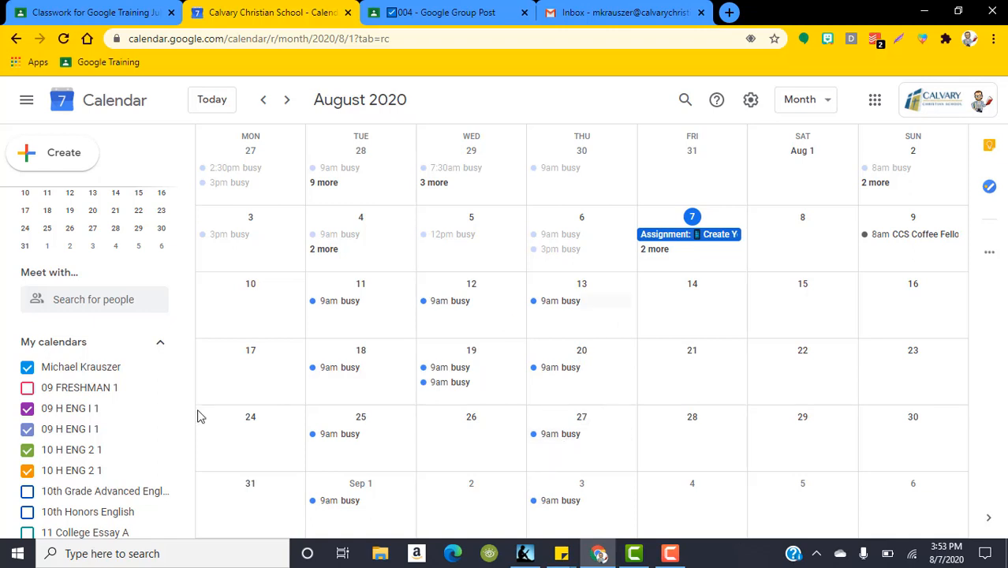
{"action": "scroll", "coordinate": [45, 473], "scroll_direction": "down", "scroll_amount": 4}
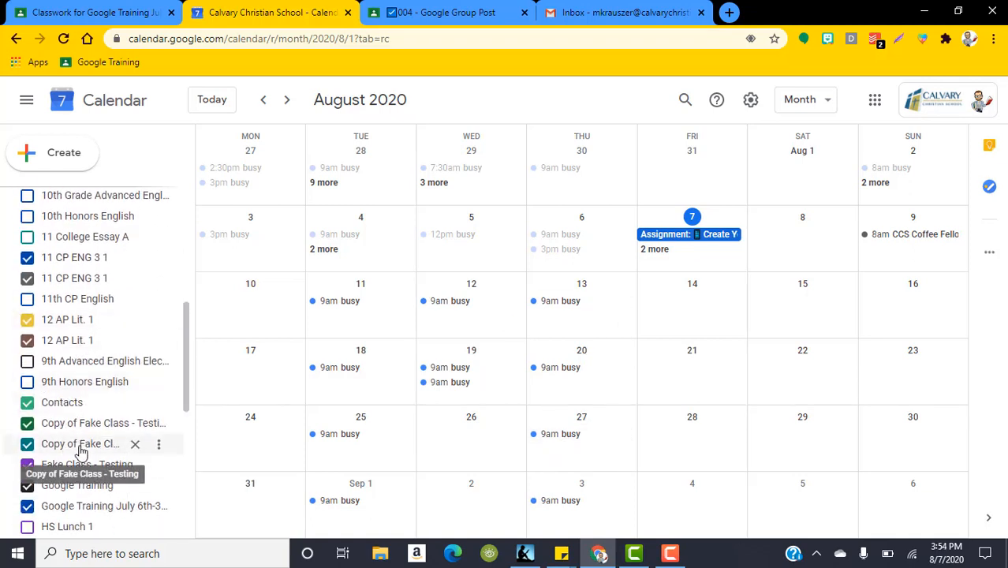
{"action": "scroll", "coordinate": [95, 450], "scroll_direction": "down", "scroll_amount": 5}
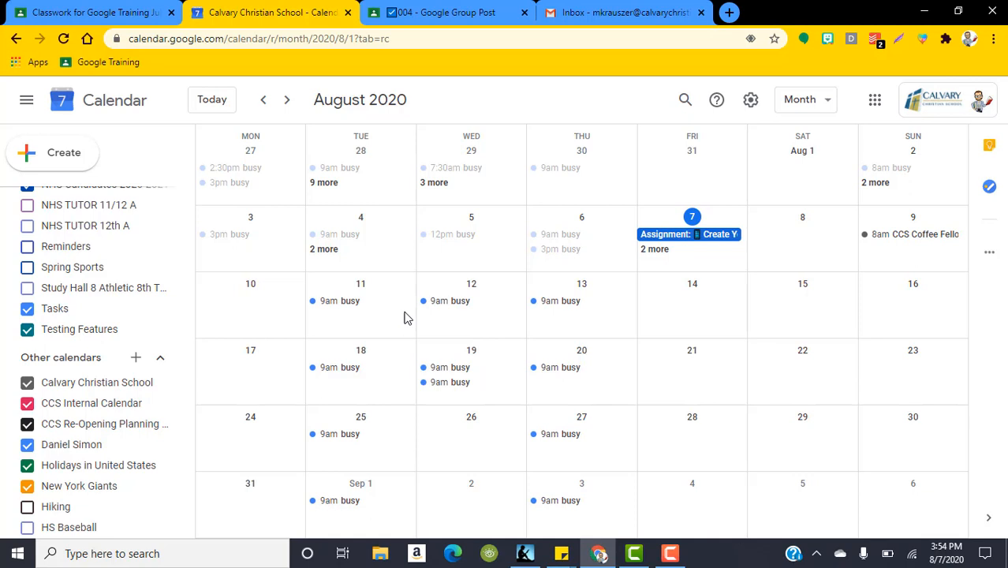
- View the details of the 9am busy event on August 11 and close them
{"action": "left_click", "coordinate": [344, 304]}
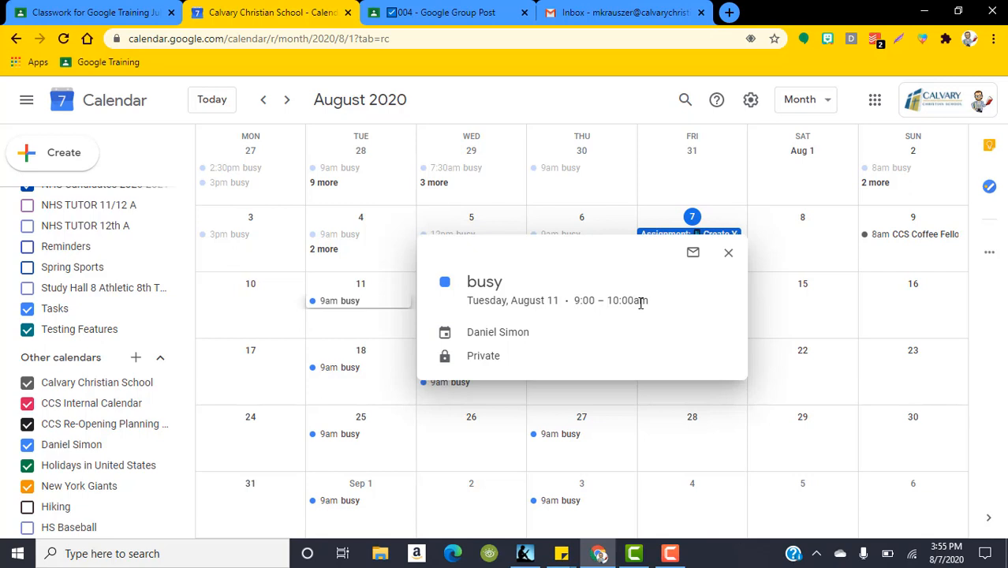
{"action": "right_click", "coordinate": [730, 254]}
{"action": "key", "text": "Escape"}
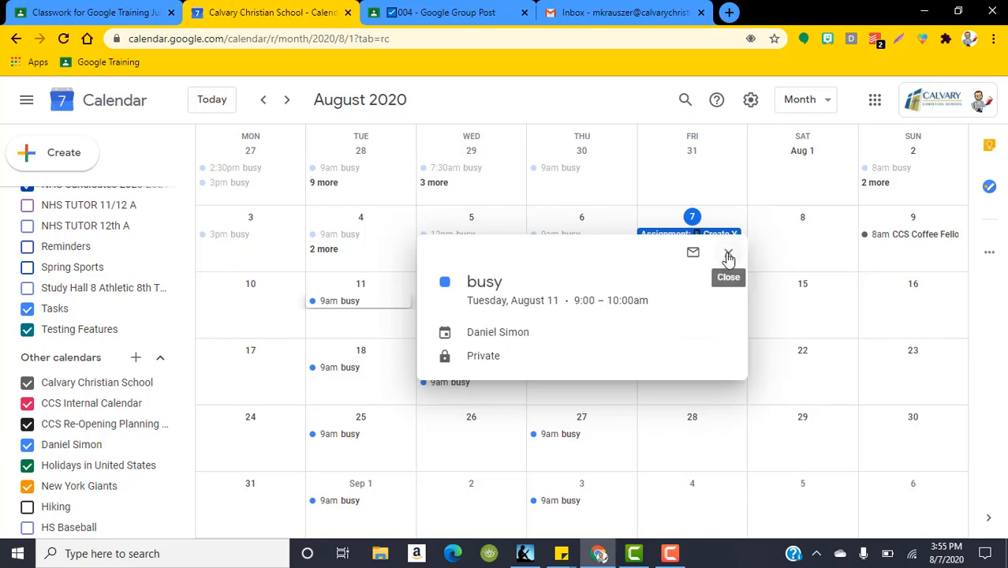
{"action": "left_click", "coordinate": [729, 254]}
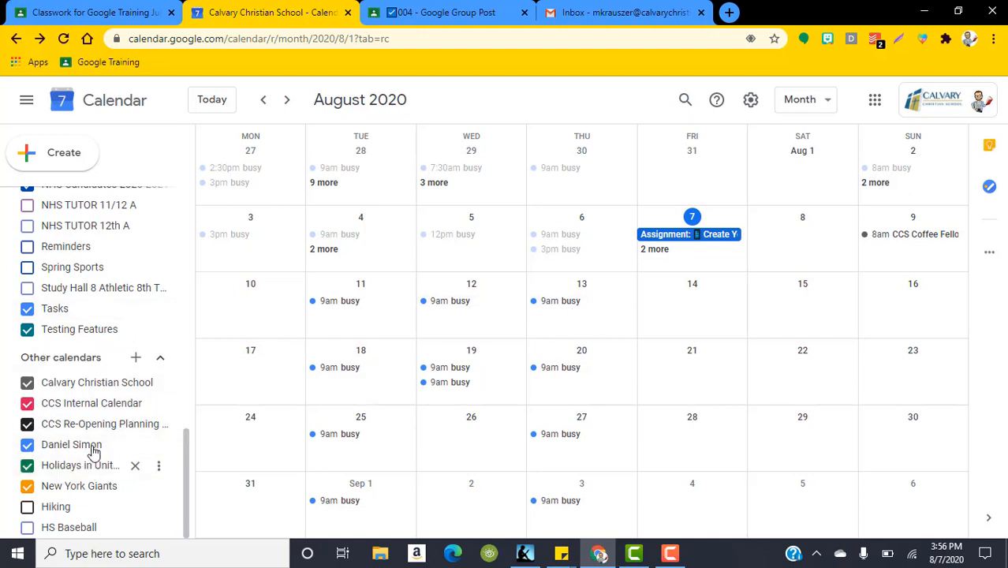
- Toggle the colleague's calendar off and on, leave it hidden, and unsubscribe from it
{"action": "left_click", "coordinate": [27, 447]}
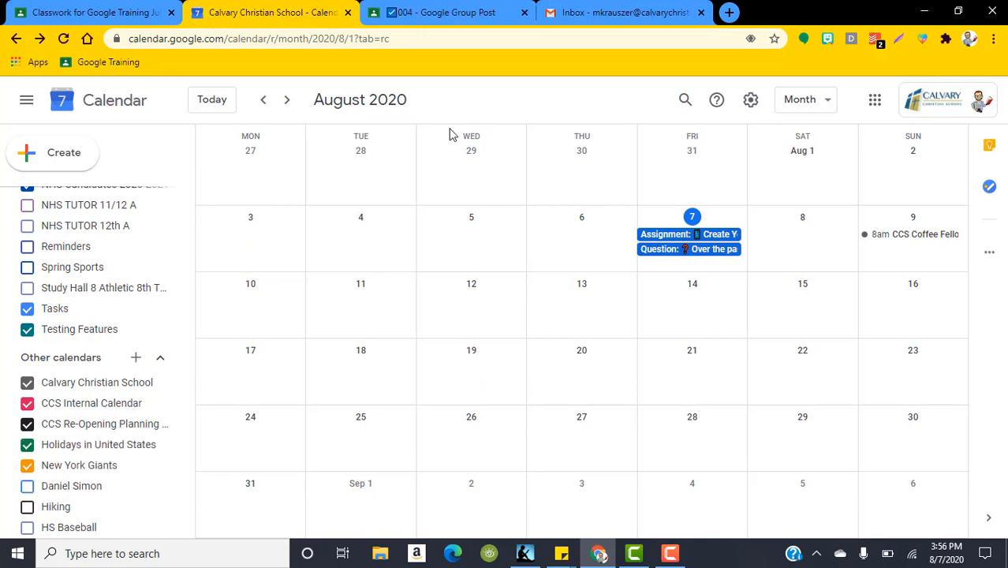
{"action": "left_click", "coordinate": [28, 487]}
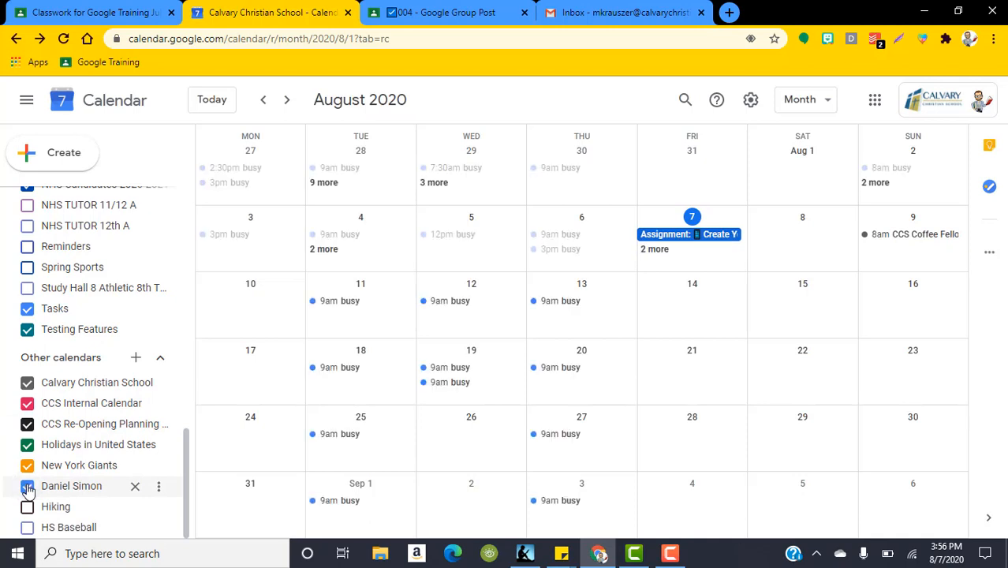
{"action": "left_click", "coordinate": [27, 486]}
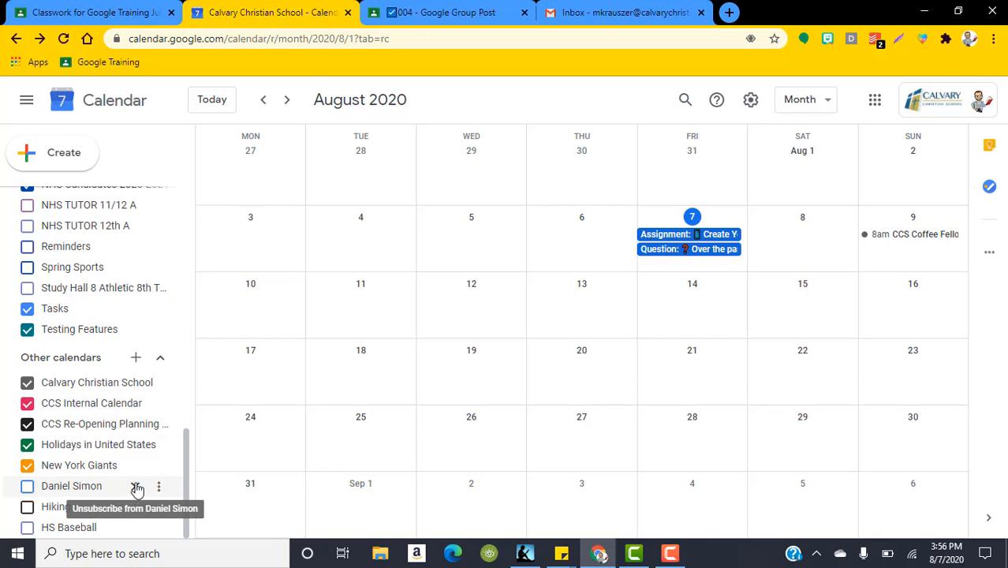
{"action": "left_click", "coordinate": [136, 489]}
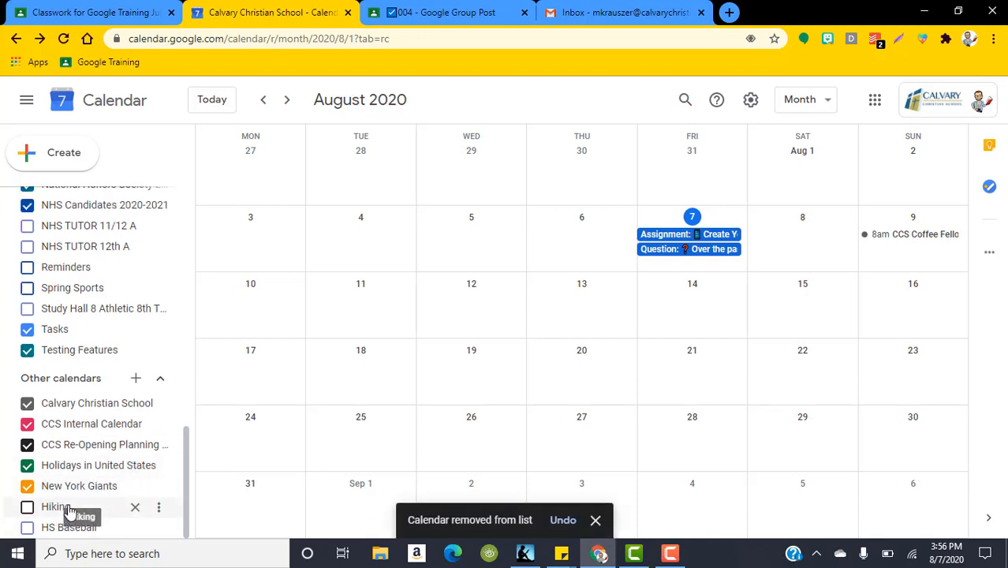
- Briefly show and hide the Hiking calendar, and remove it permanently from Other calendars
{"action": "left_click", "coordinate": [47, 512]}
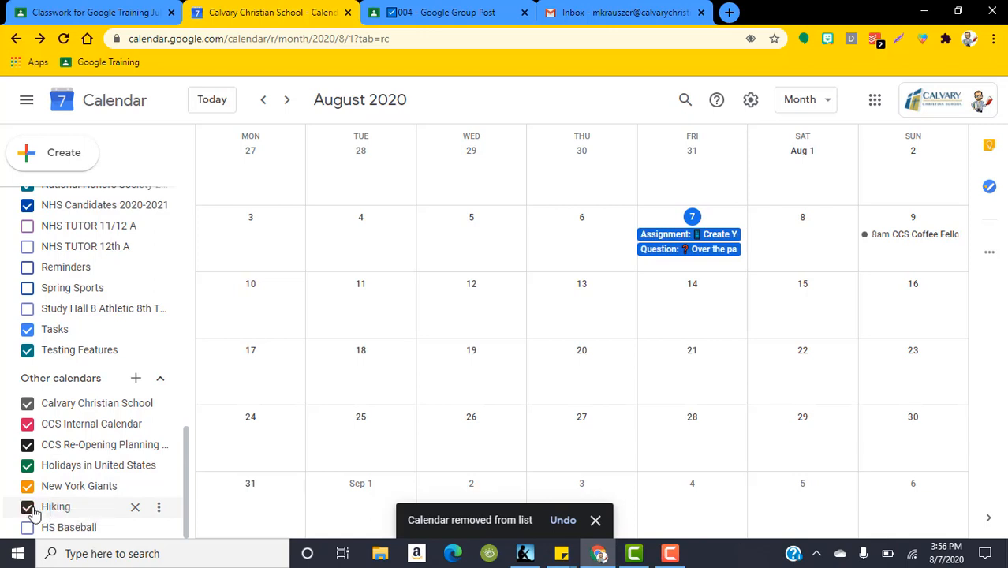
{"action": "left_click", "coordinate": [48, 513]}
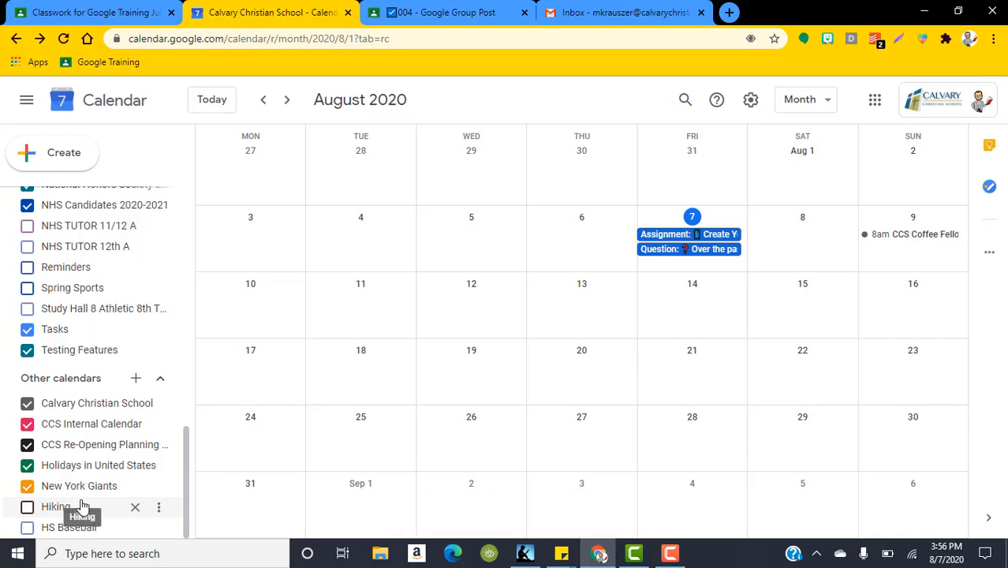
{"action": "left_click", "coordinate": [136, 511]}
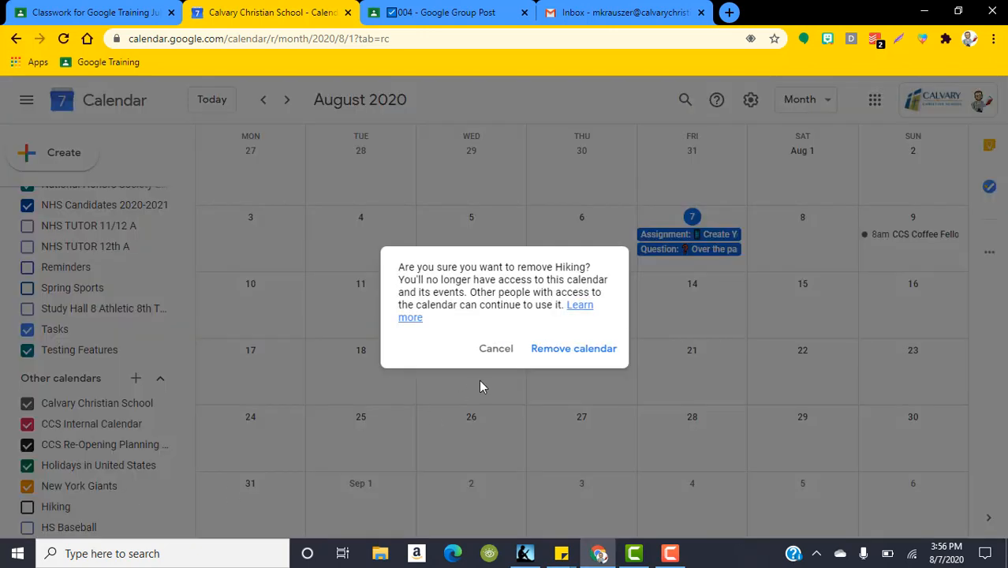
{"action": "left_click", "coordinate": [573, 351]}
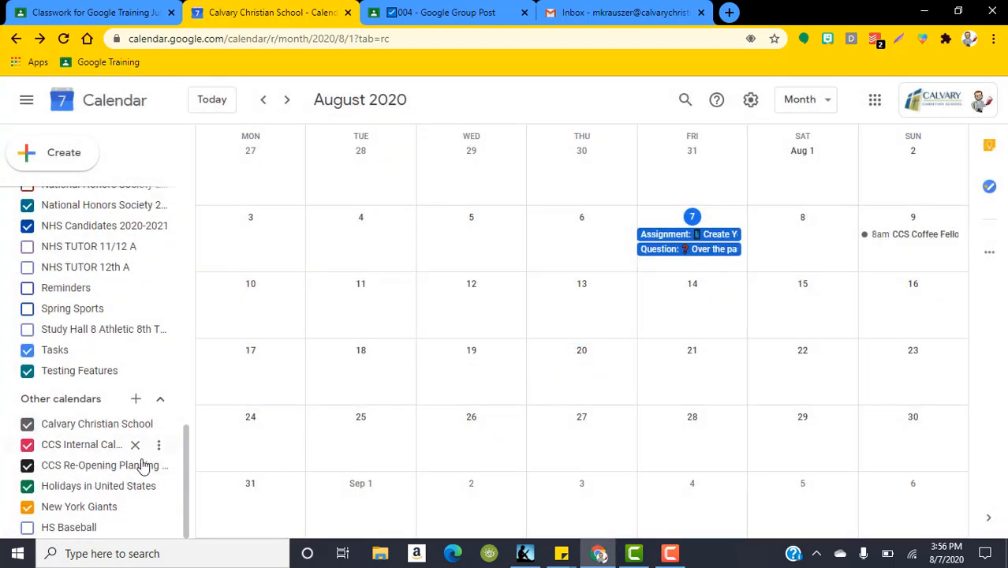
- Open the form for creating a new calendar in the calendar settings
{"action": "scroll", "coordinate": [474, 315], "scroll_direction": "up", "scroll_amount": 1}
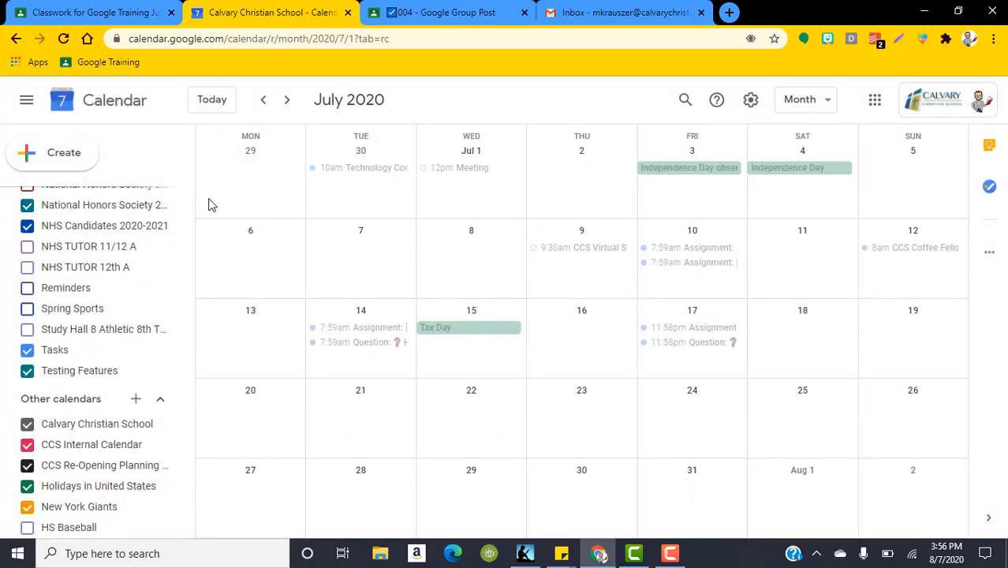
{"action": "left_click", "coordinate": [748, 101]}
{"action": "left_click", "coordinate": [778, 142]}
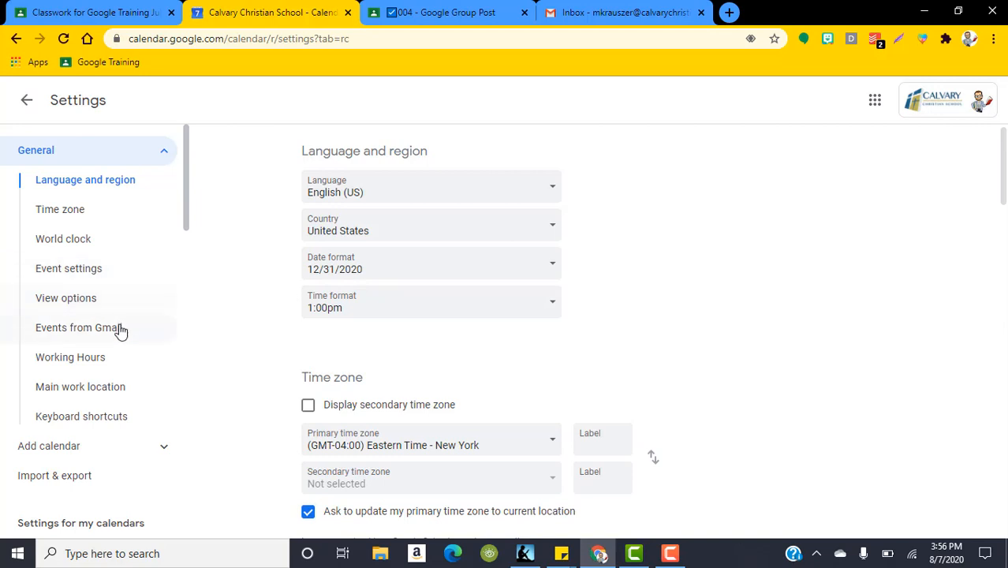
{"action": "scroll", "coordinate": [52, 371], "scroll_direction": "down", "scroll_amount": 1}
{"action": "left_click", "coordinate": [53, 371]}
{"action": "scroll", "coordinate": [95, 339], "scroll_direction": "down", "scroll_amount": 1}
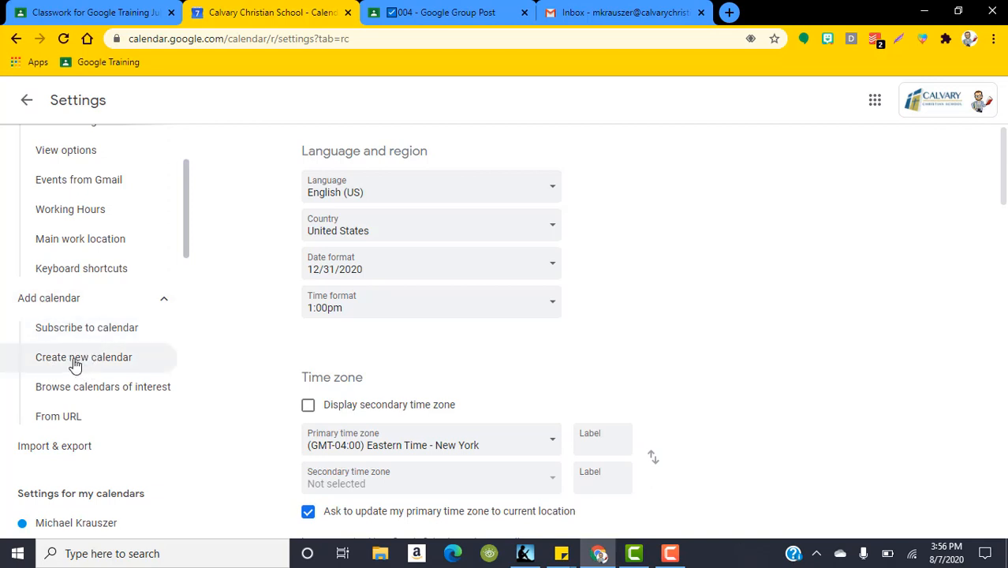
{"action": "left_click", "coordinate": [17, 360]}
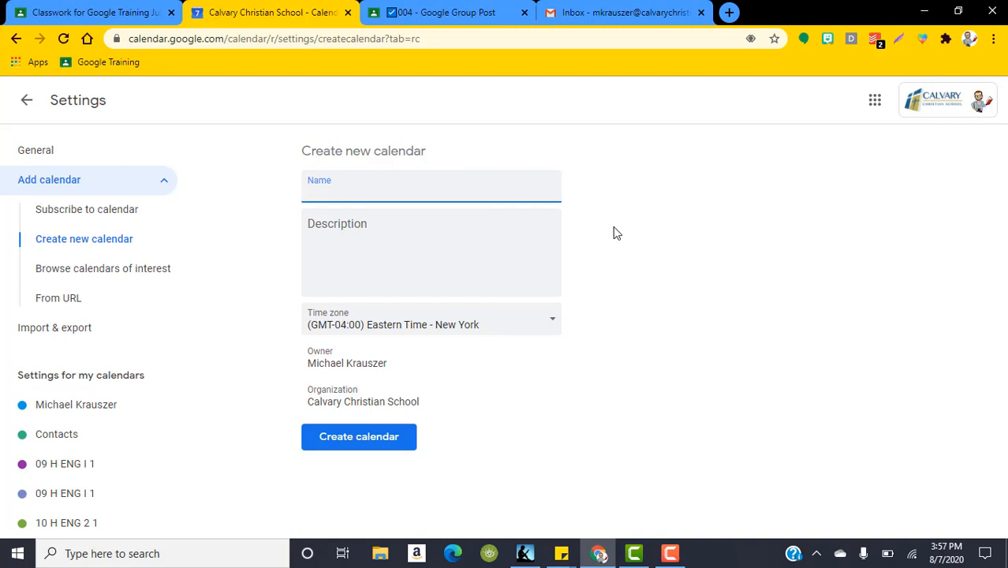
- Name the new calendar "3rd Grade Class Homework" and insert a dog emoji in front of the name
{"action": "type", "text": "3rd Grade Class Homework"}
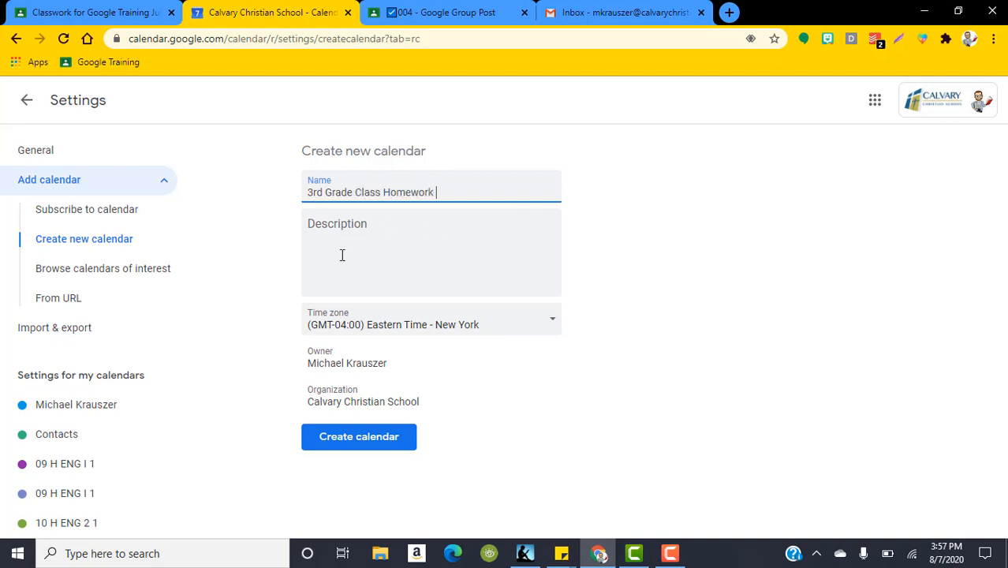
{"action": "left_click", "coordinate": [373, 238]}
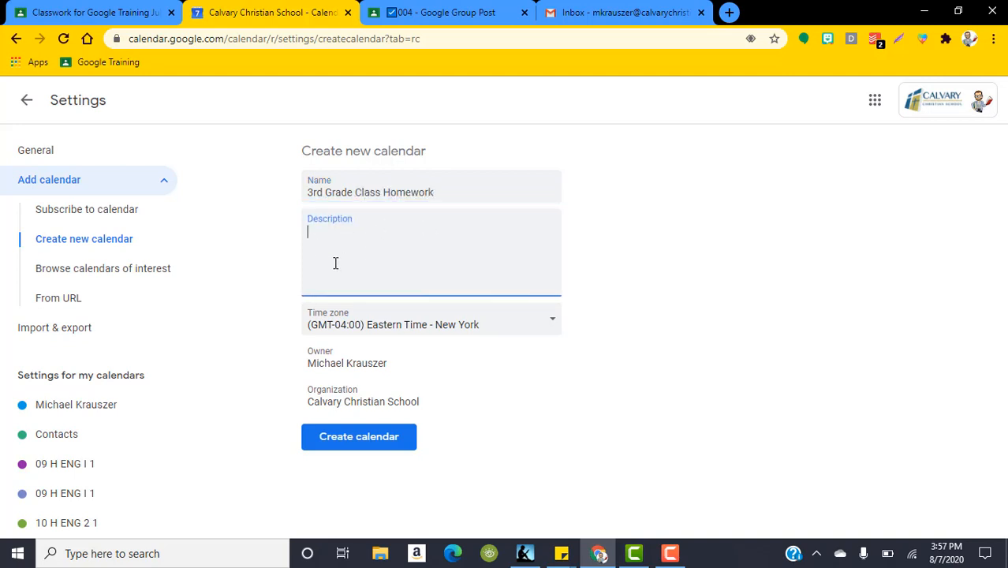
{"action": "left_click", "coordinate": [310, 190]}
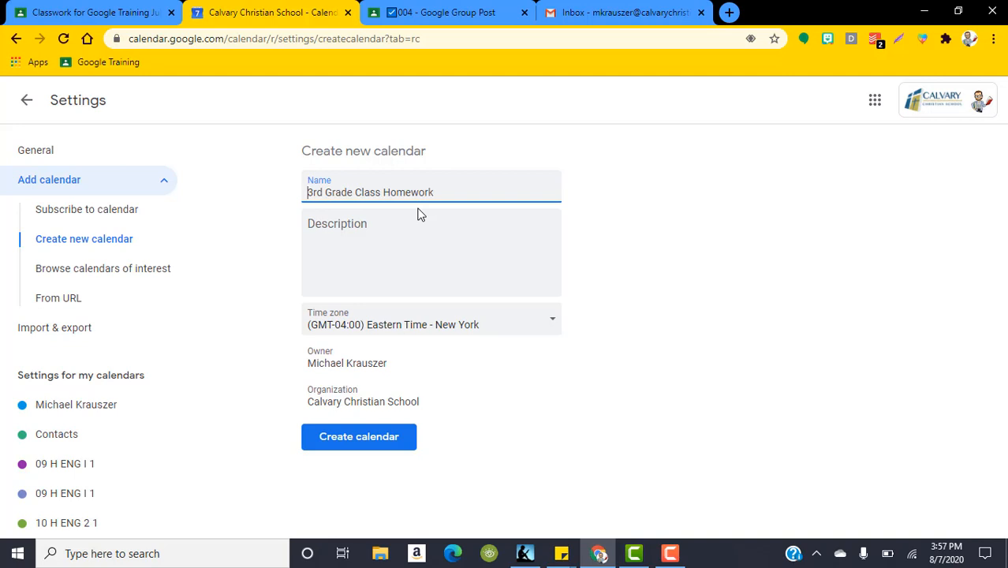
{"action": "left_click", "coordinate": [922, 39]}
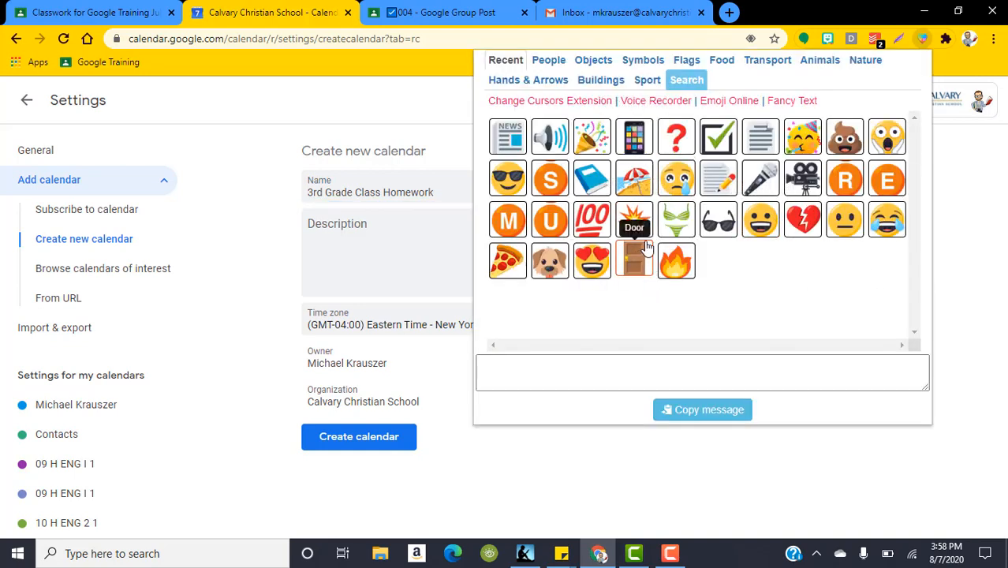
{"action": "left_click", "coordinate": [555, 257]}
{"action": "left_click", "coordinate": [352, 196]}
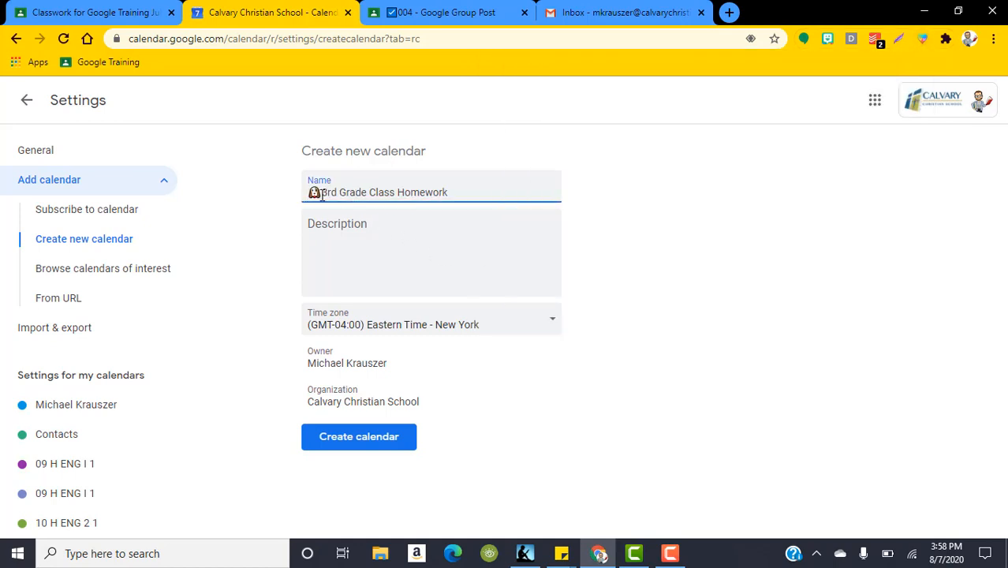
- Create the calendar with the description "This is the calendar for all of our homework!" and locate it under My calendars
{"action": "left_click", "coordinate": [436, 223]}
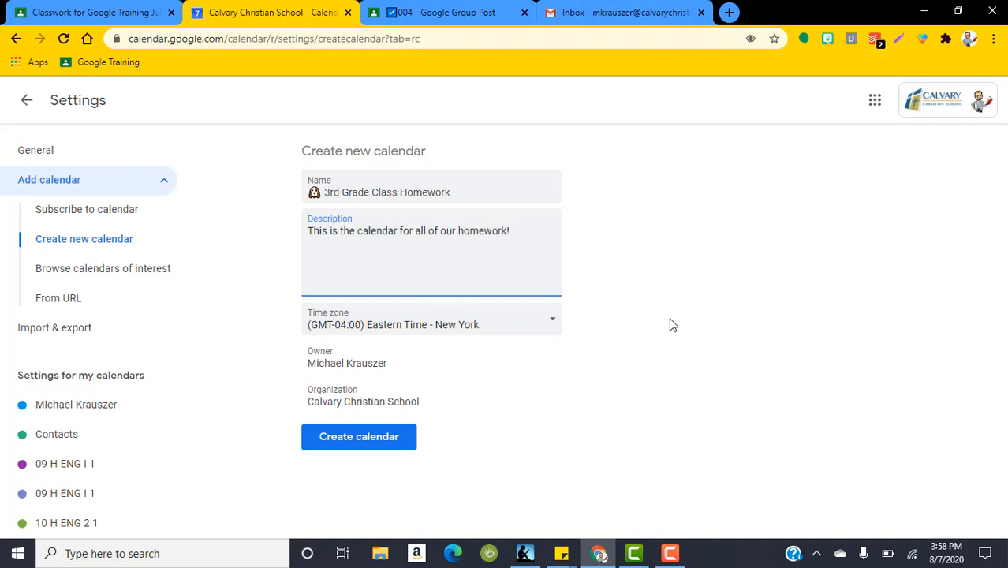
{"action": "left_click", "coordinate": [353, 440]}
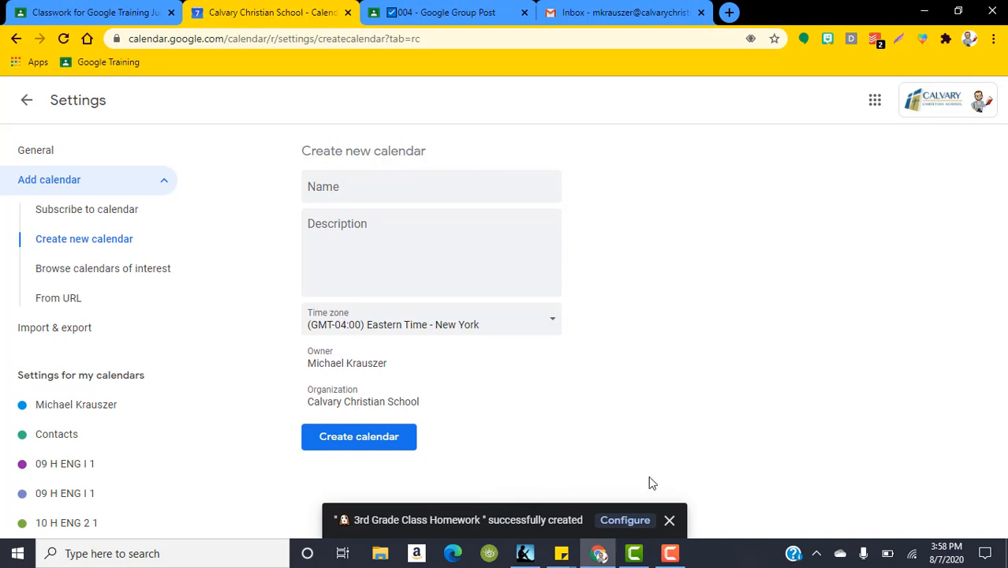
{"action": "left_click", "coordinate": [28, 103]}
{"action": "scroll", "coordinate": [97, 374], "scroll_direction": "down", "scroll_amount": 1}
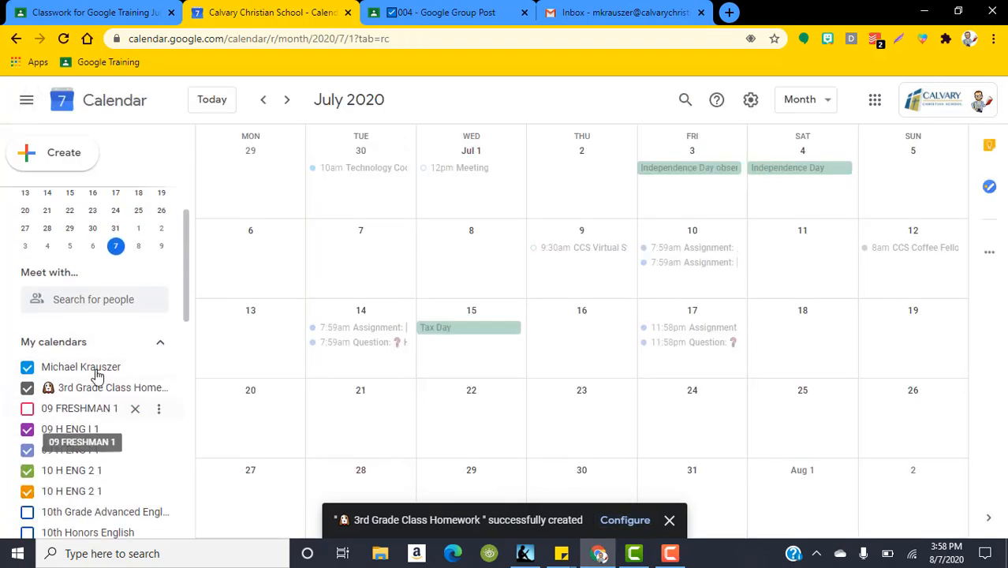
- Advance the month view to August 2020 and start a new event, briefly checking the Out of office type before returning to Event
{"action": "scroll", "coordinate": [97, 375], "scroll_direction": "down", "scroll_amount": 2}
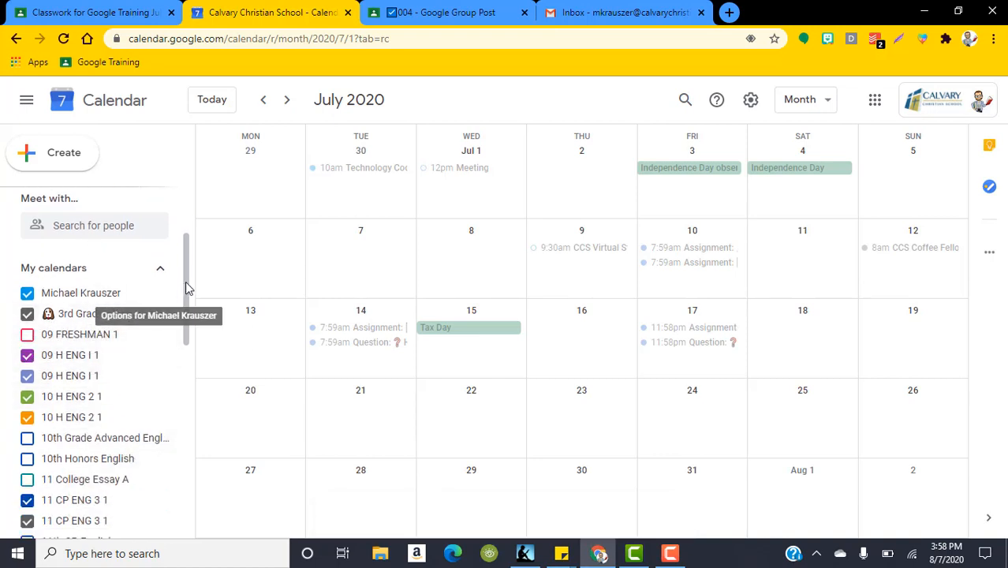
{"action": "mouse_move", "coordinate": [187, 289]}
{"action": "left_mouse_down"}
{"action": "mouse_move", "coordinate": [188, 313]}
{"action": "mouse_move", "coordinate": [187, 296]}
{"action": "left_mouse_up"}
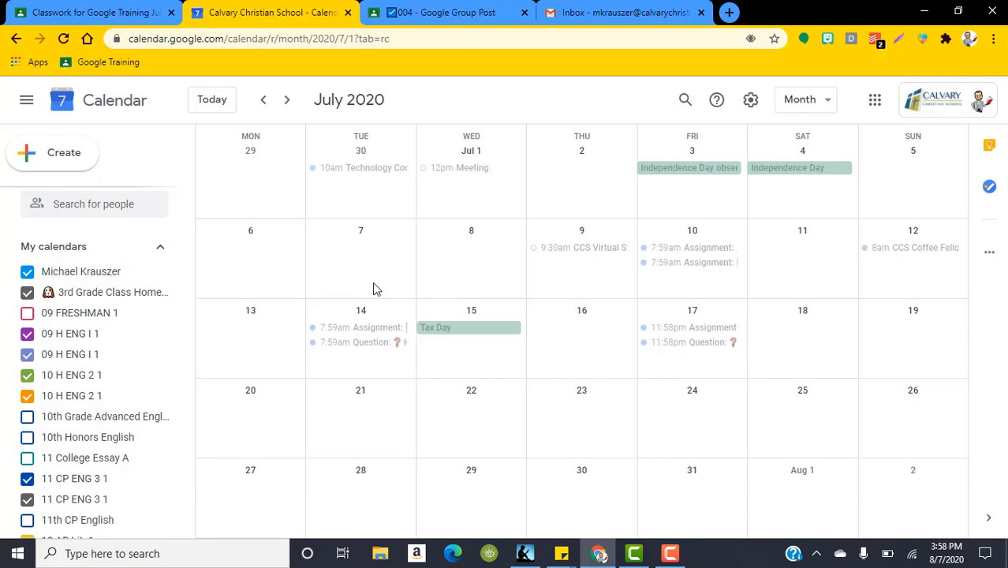
{"action": "left_click", "coordinate": [287, 101]}
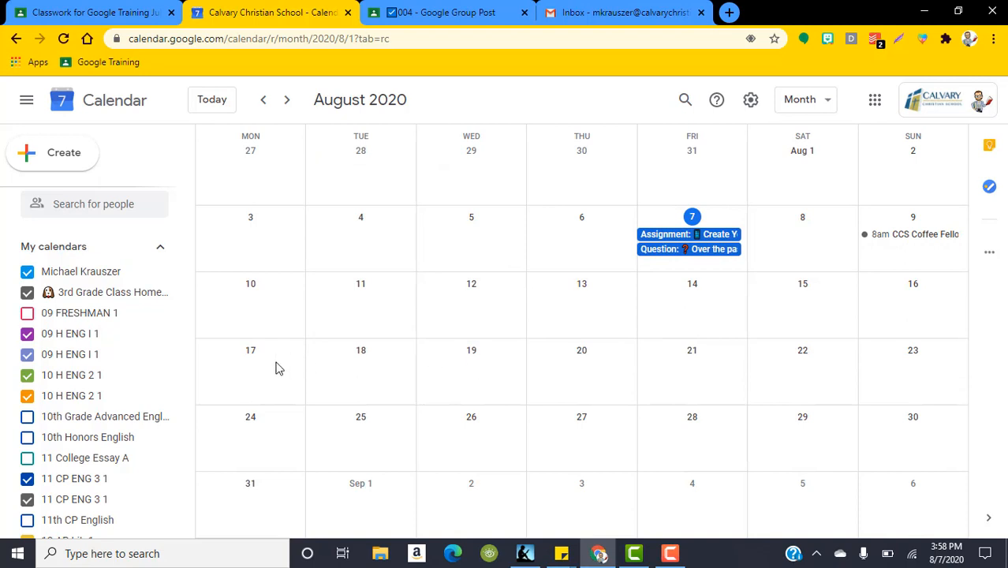
{"action": "left_click", "coordinate": [61, 152]}
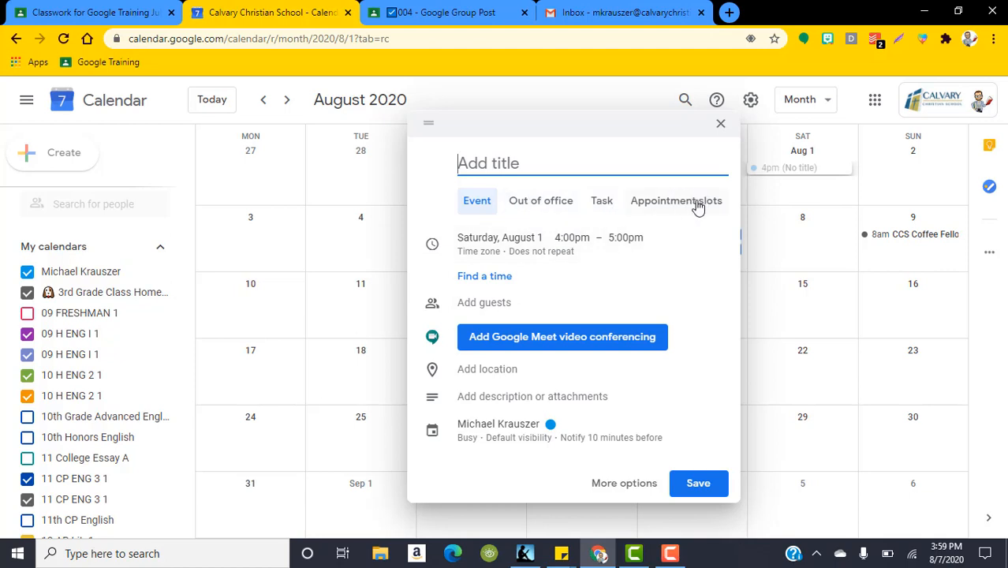
{"action": "left_click", "coordinate": [543, 201]}
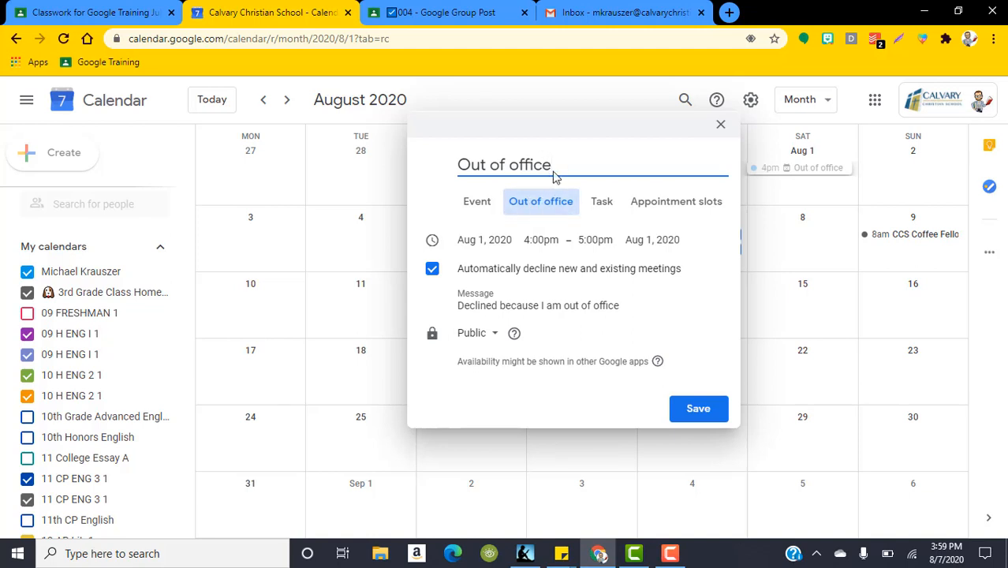
{"action": "left_click", "coordinate": [477, 208]}
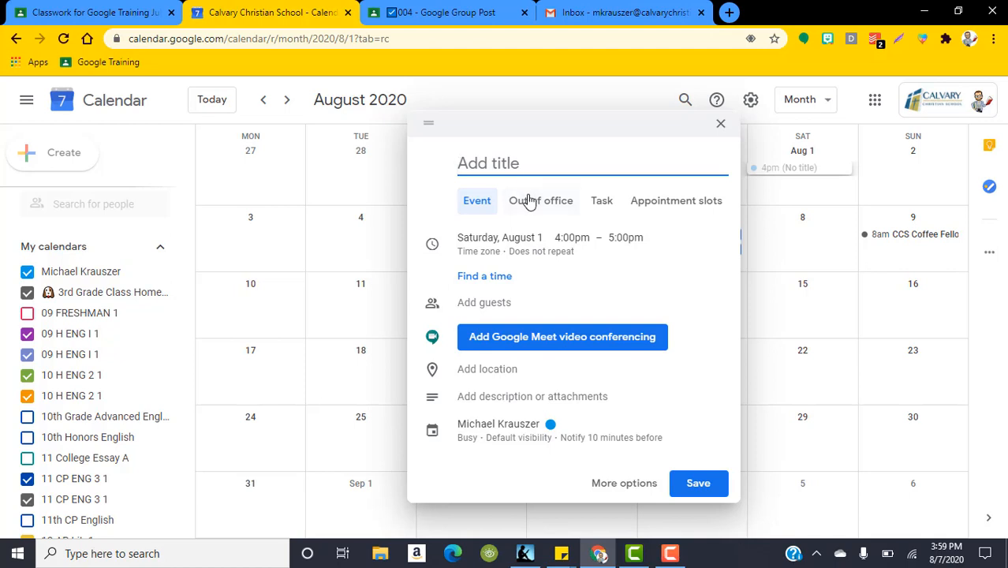
- Title the event "Math HW 1.1" and set its date to Tuesday, August 11
{"action": "type", "text": "Mat"}
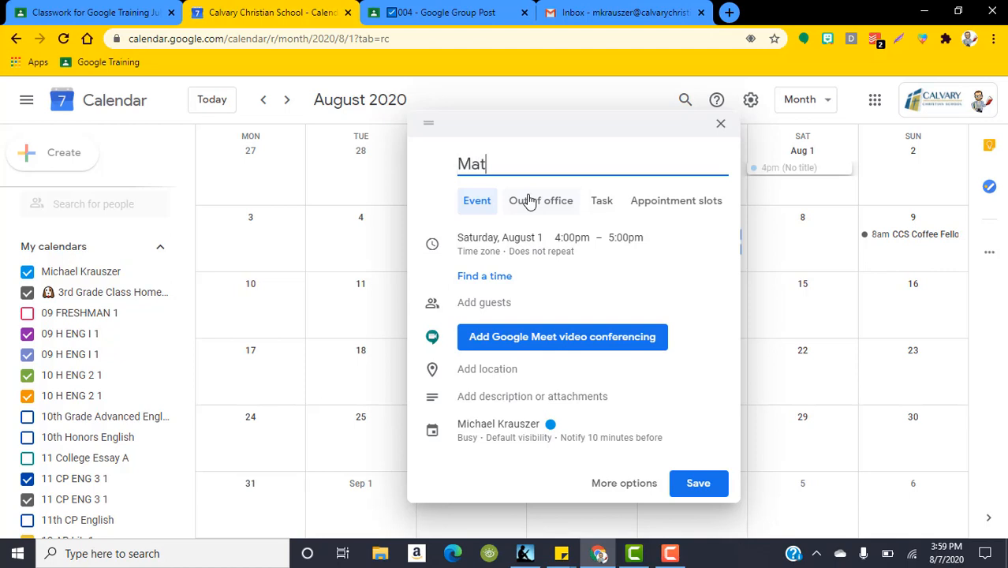
{"action": "type", "text": "h HW 1.1"}
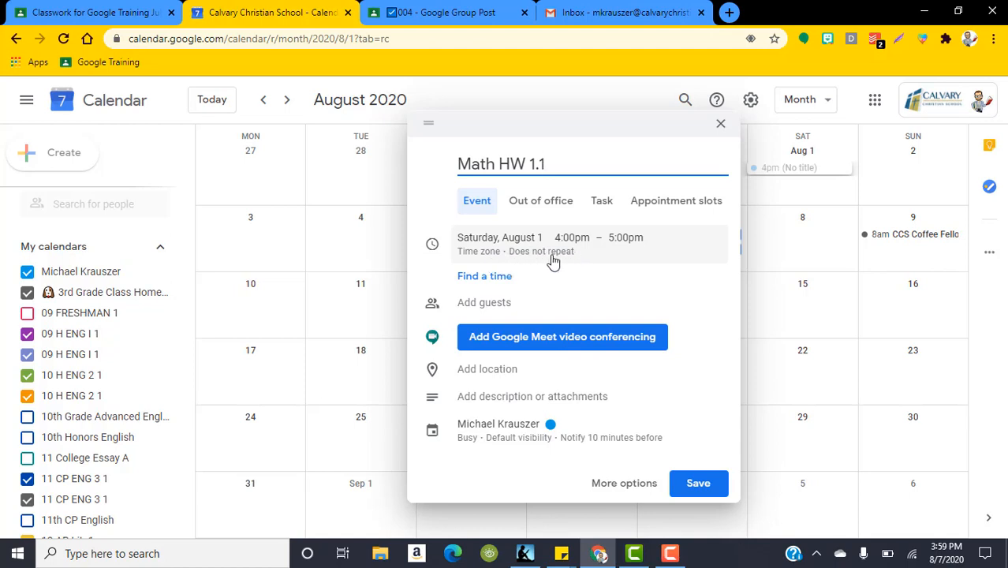
{"action": "left_click", "coordinate": [494, 238]}
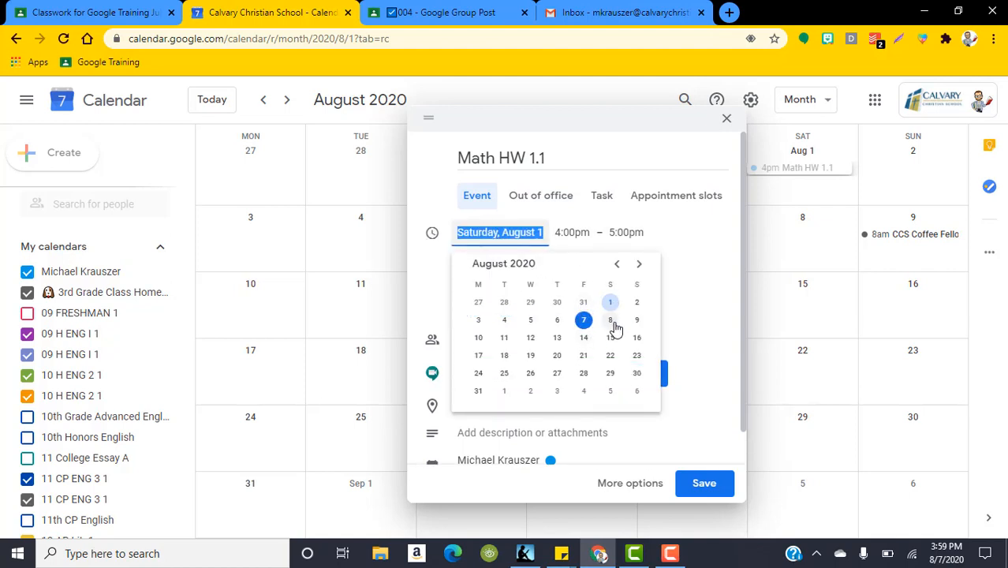
{"action": "left_click", "coordinate": [503, 338]}
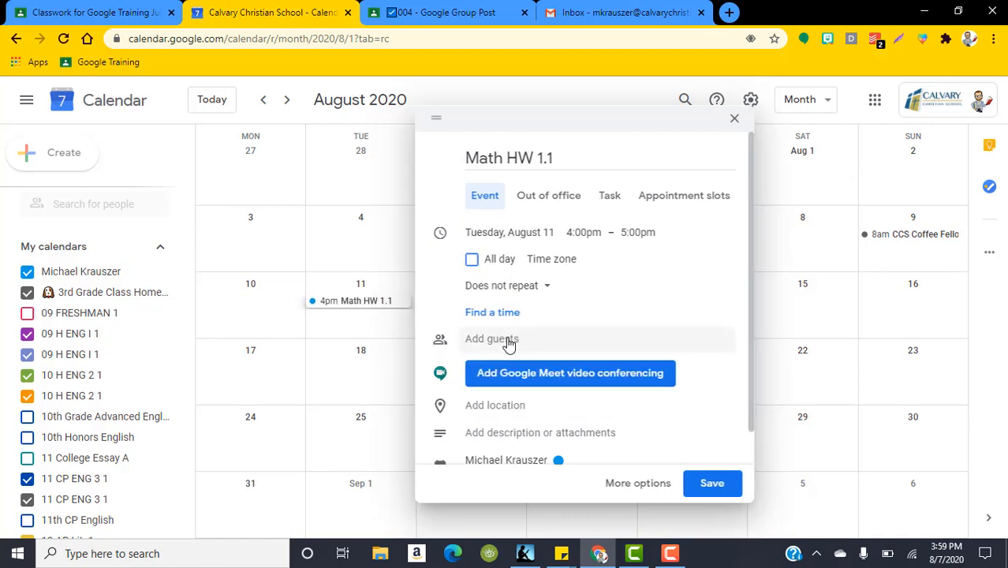
- Set the event's start time to 12:00am and its end time to 11:30pm
{"action": "left_click", "coordinate": [585, 233]}
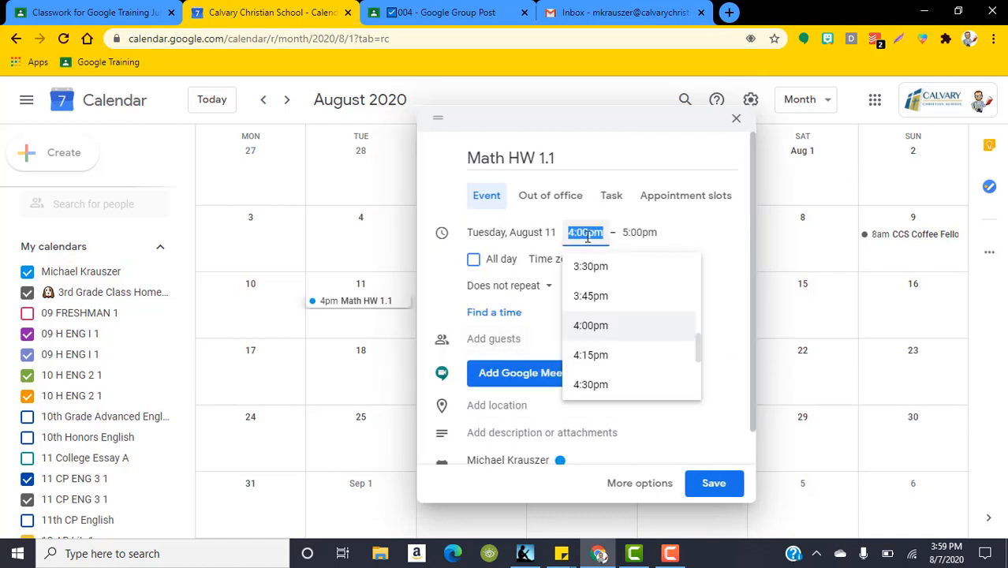
{"action": "scroll", "coordinate": [612, 329], "scroll_direction": "down", "scroll_amount": 5}
{"action": "scroll", "coordinate": [696, 319], "scroll_direction": "up", "scroll_amount": 10}
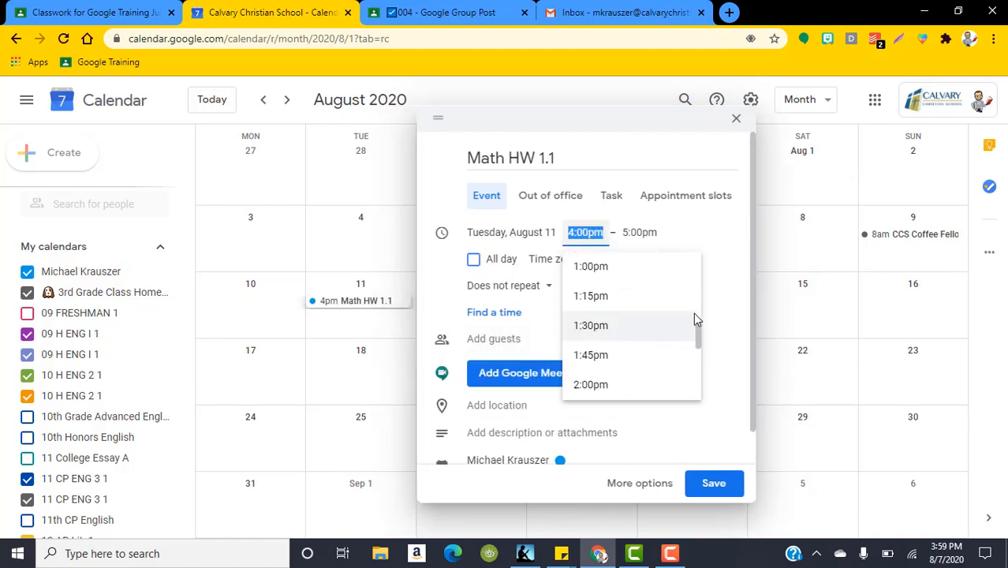
{"action": "left_click_drag", "start_coordinate": [697, 337], "coordinate": [700, 266]}
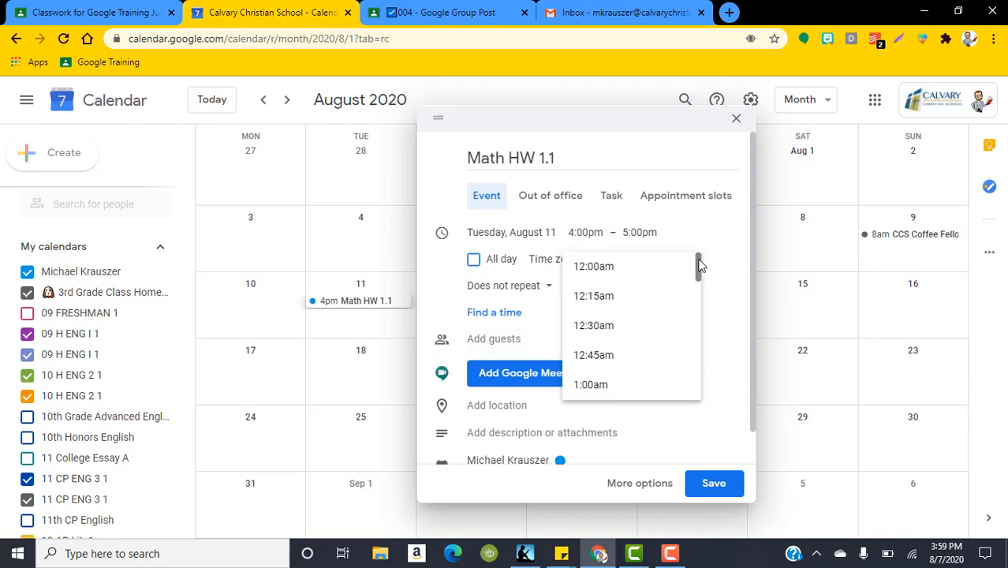
{"action": "left_click", "coordinate": [671, 267]}
{"action": "left_click", "coordinate": [643, 232]}
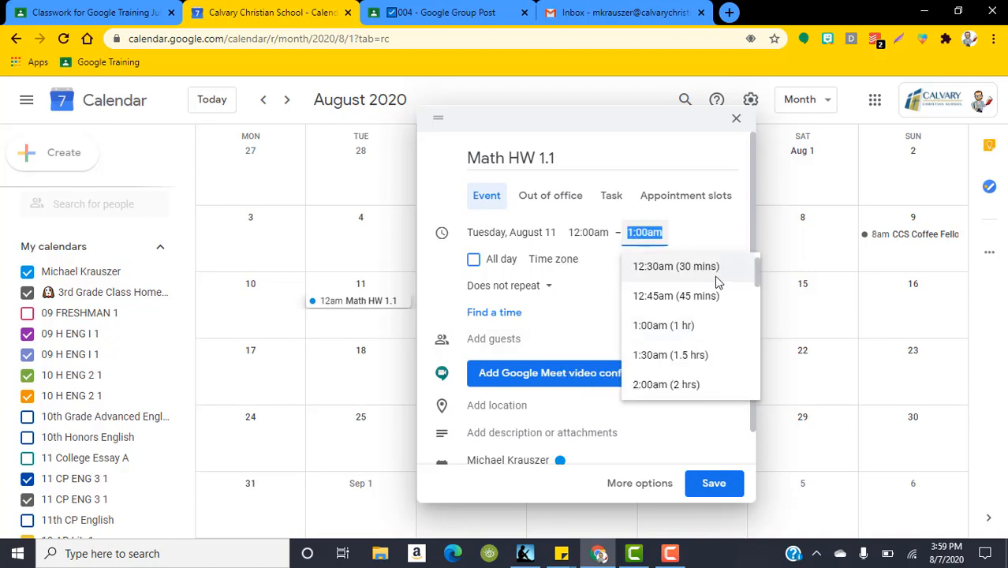
{"action": "left_click_drag", "start_coordinate": [757, 272], "coordinate": [745, 410]}
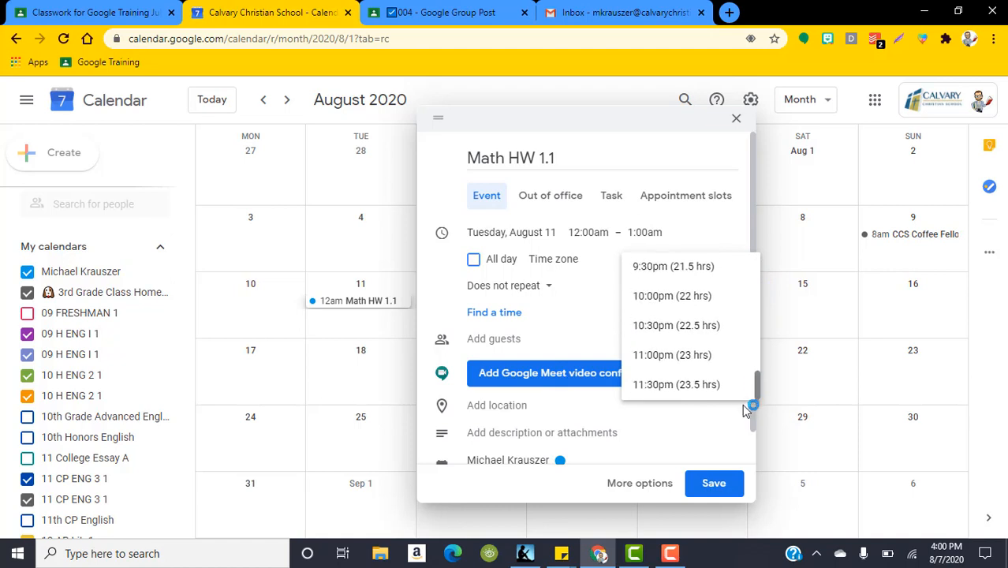
{"action": "left_click", "coordinate": [689, 384]}
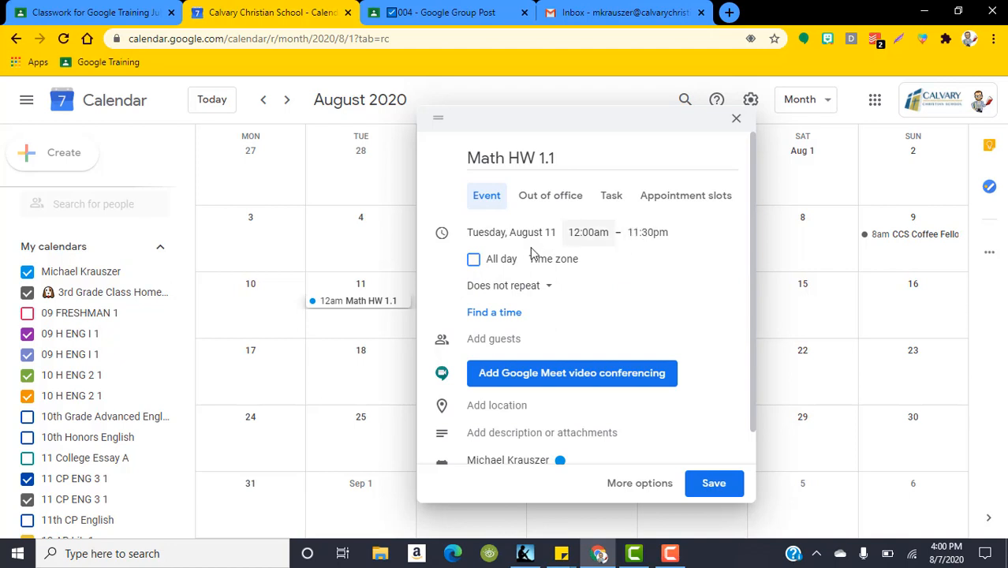
- Make the Math HW 1.1 event all day and keep its repetition at "Does not repeat"
{"action": "left_click", "coordinate": [474, 262]}
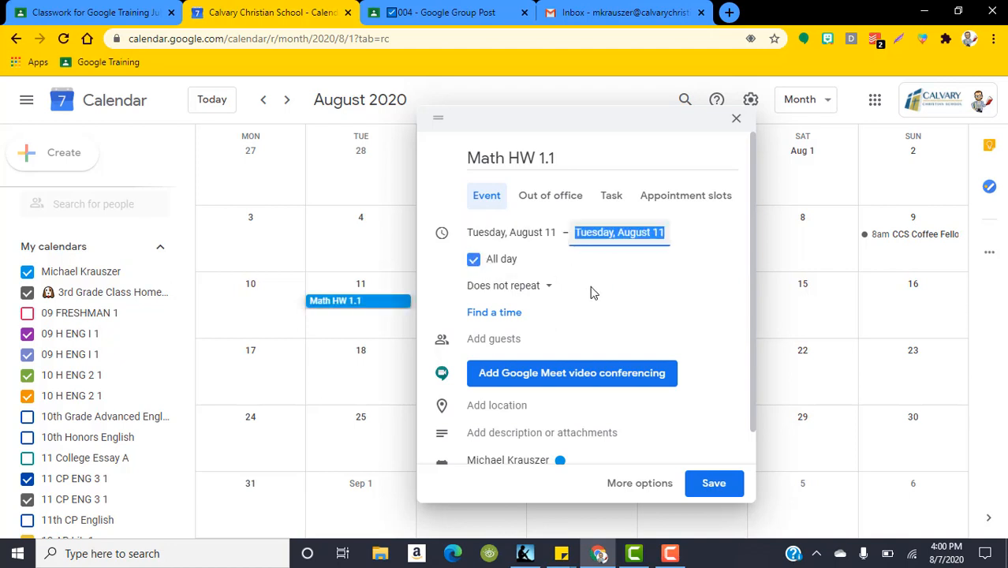
{"action": "left_click", "coordinate": [634, 276]}
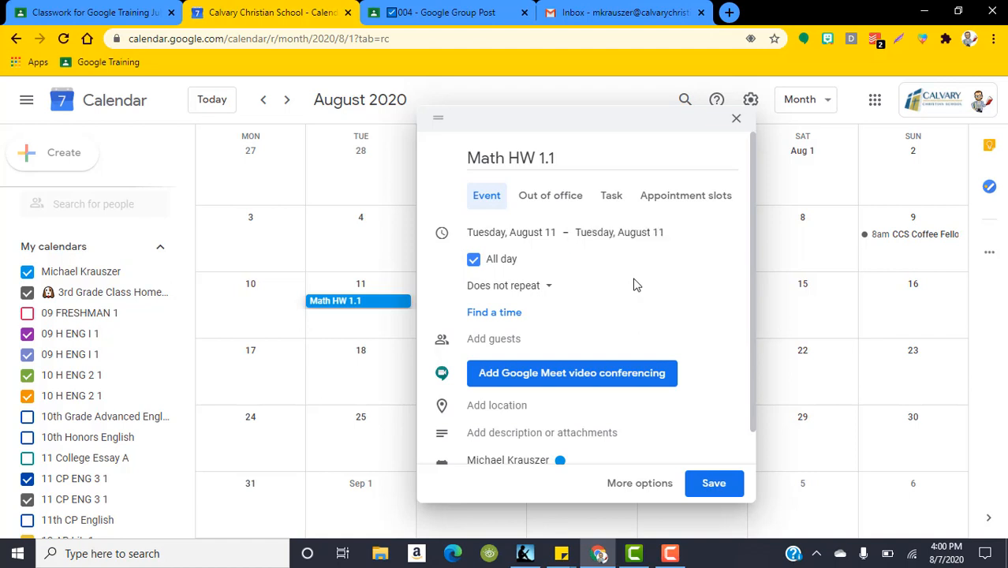
{"action": "left_click", "coordinate": [535, 286]}
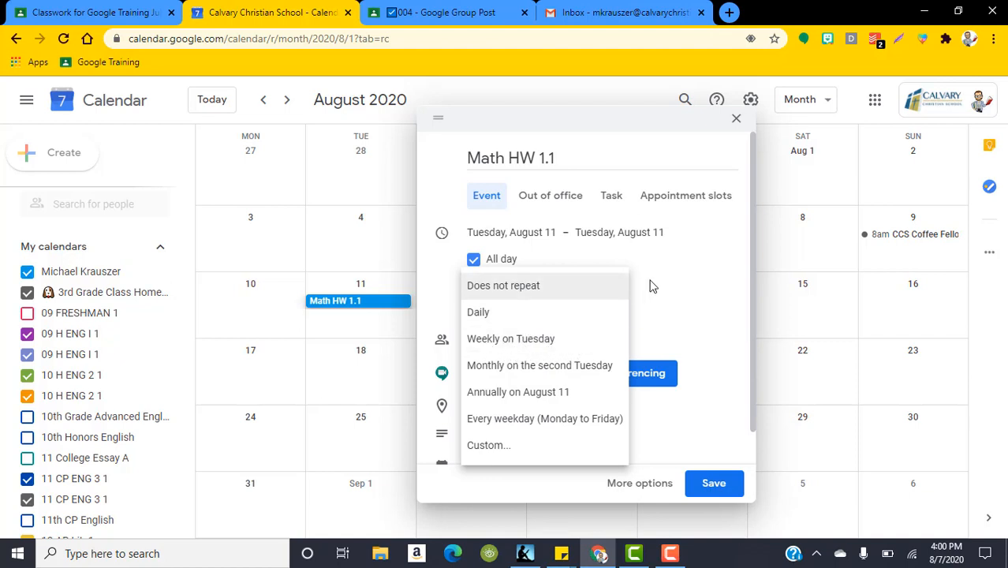
{"action": "left_click", "coordinate": [520, 286]}
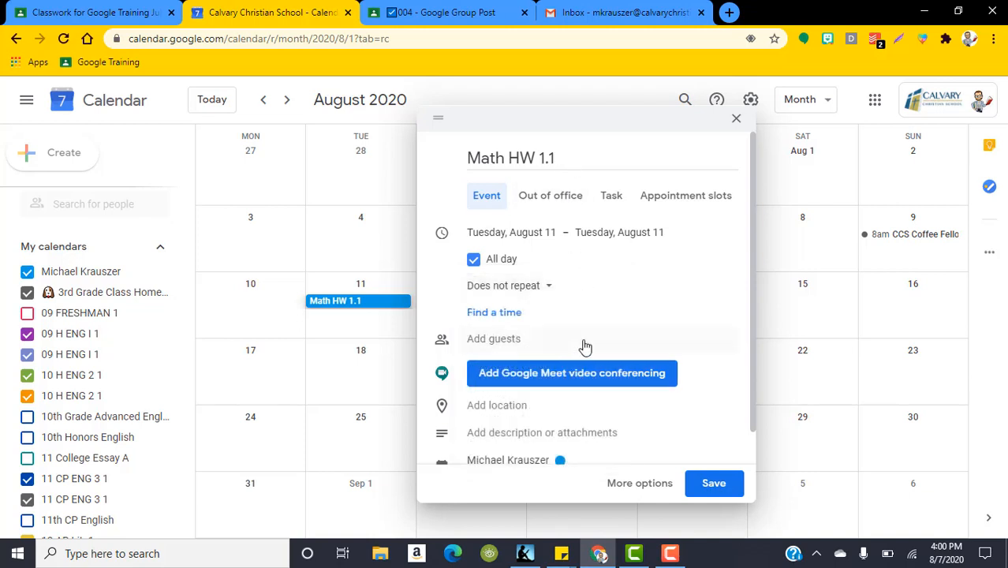
- Check the Find a time schedule for August 11 and return to the event details over the month view
{"action": "scroll", "coordinate": [574, 320], "scroll_direction": "down", "scroll_amount": 1}
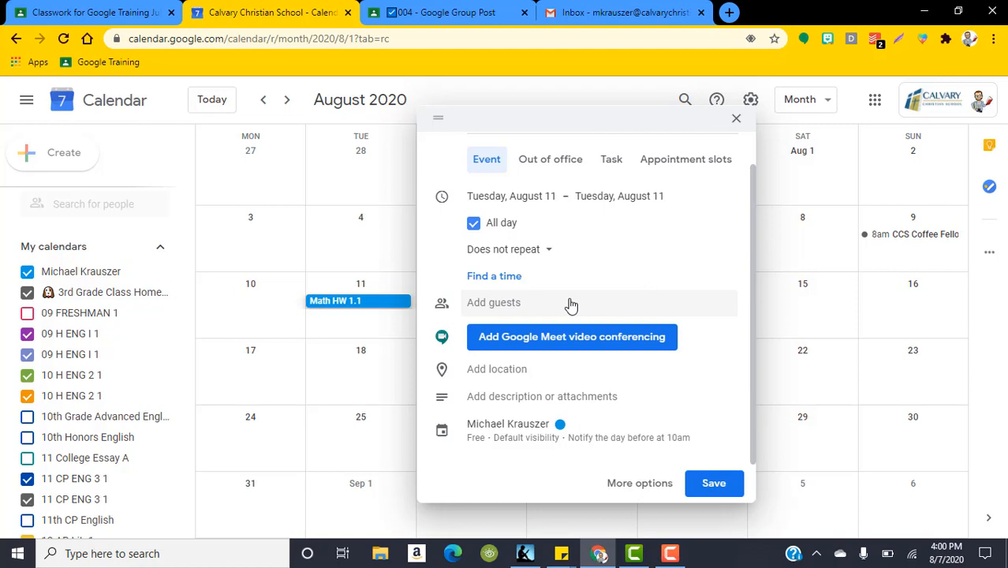
{"action": "left_click", "coordinate": [500, 278]}
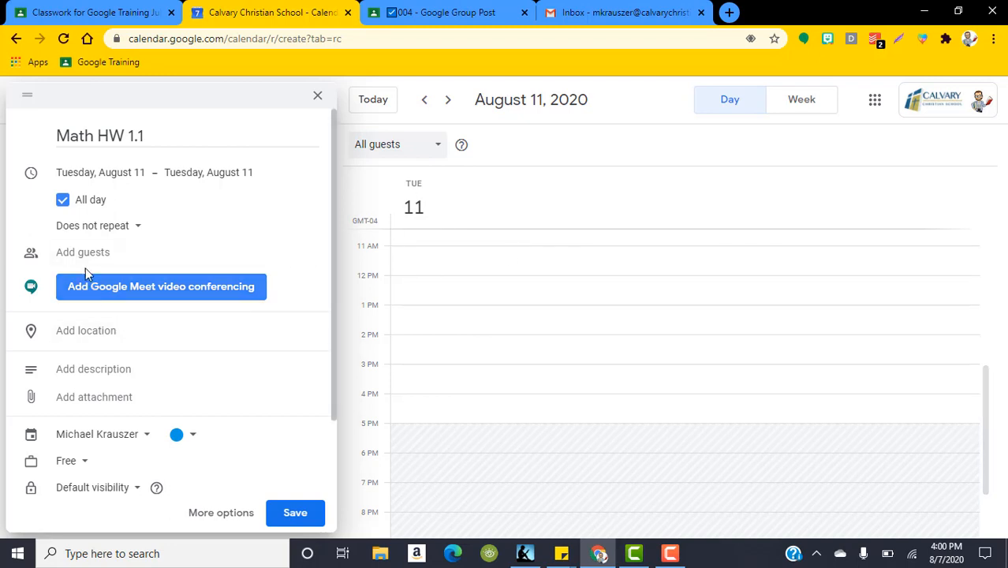
{"action": "left_click_drag", "start_coordinate": [368, 112], "coordinate": [593, 129]}
- Add Google Meet video conferencing to the homework event and remove the conference again
{"action": "scroll", "coordinate": [490, 328], "scroll_direction": "down", "scroll_amount": 1}
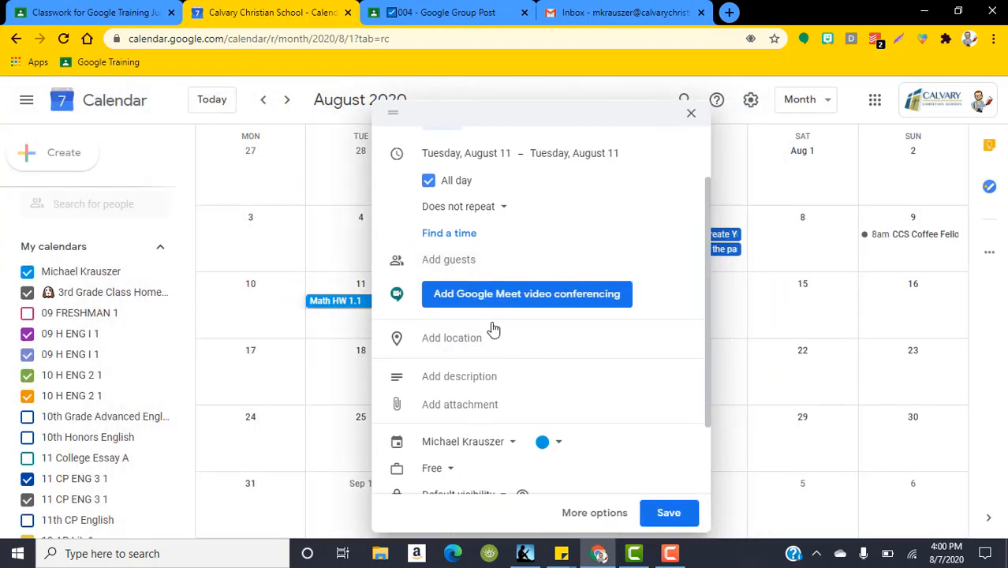
{"action": "scroll", "coordinate": [518, 293], "scroll_direction": "down", "scroll_amount": 1}
{"action": "scroll", "coordinate": [518, 294], "scroll_direction": "down", "scroll_amount": 1}
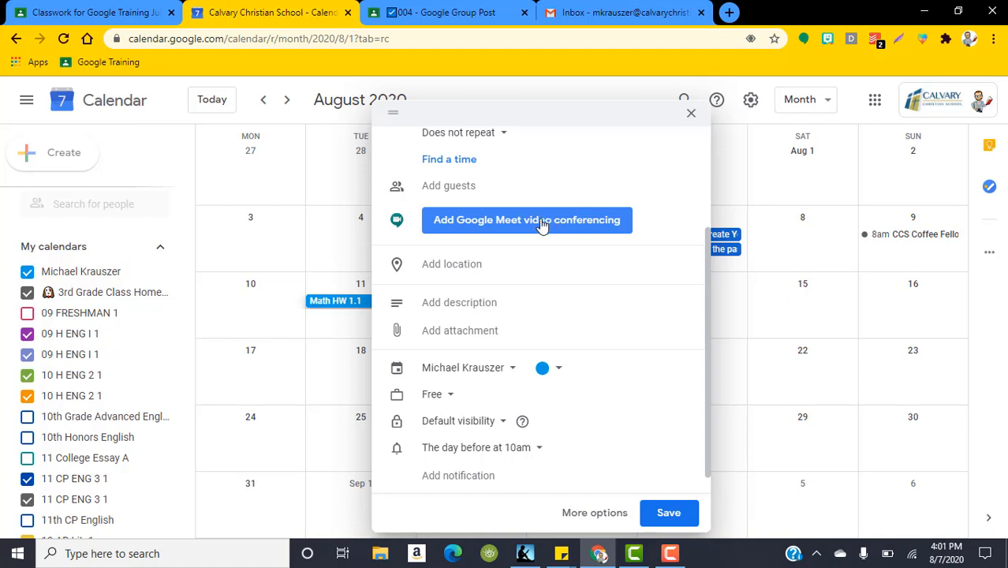
{"action": "left_click", "coordinate": [481, 221]}
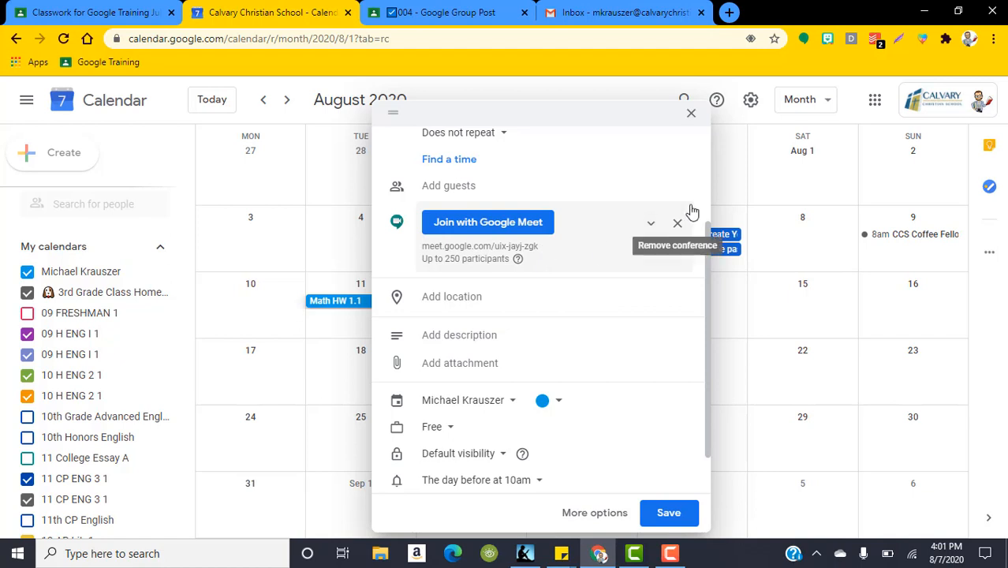
{"action": "left_click", "coordinate": [676, 223]}
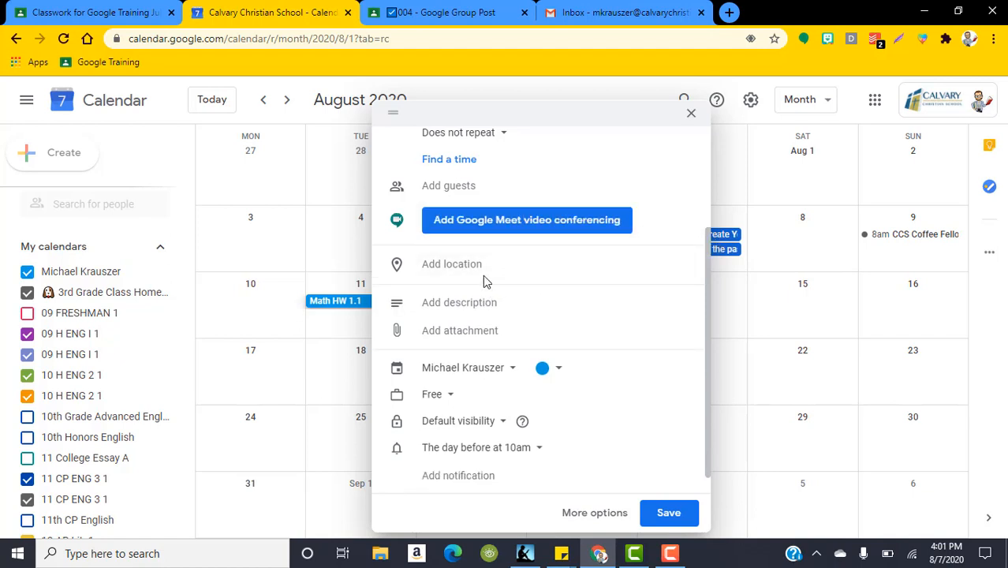
- Enter the event description "Make sure you do all the odd numbers 1-20."
{"action": "scroll", "coordinate": [493, 272], "scroll_direction": "down", "scroll_amount": 1}
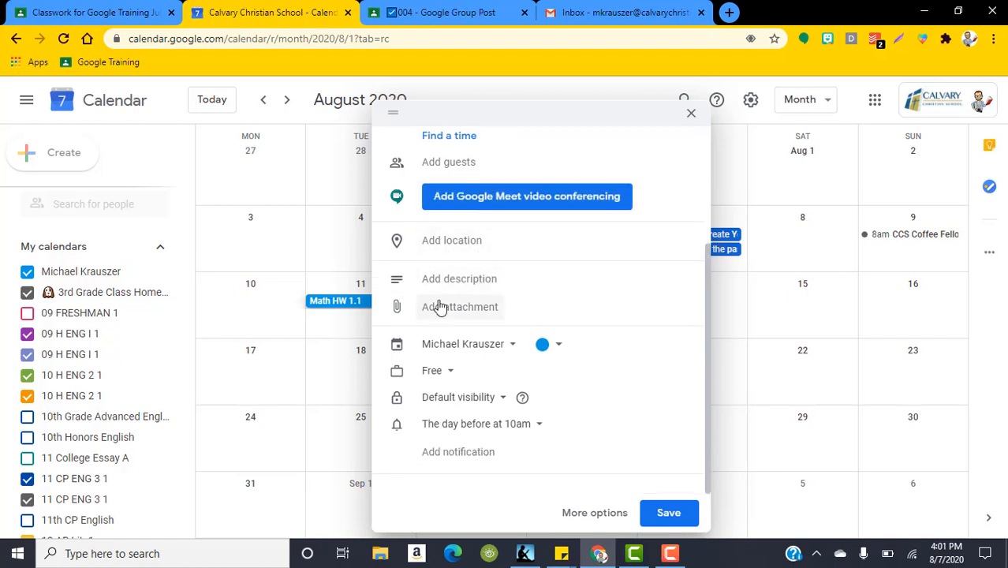
{"action": "left_click", "coordinate": [457, 280]}
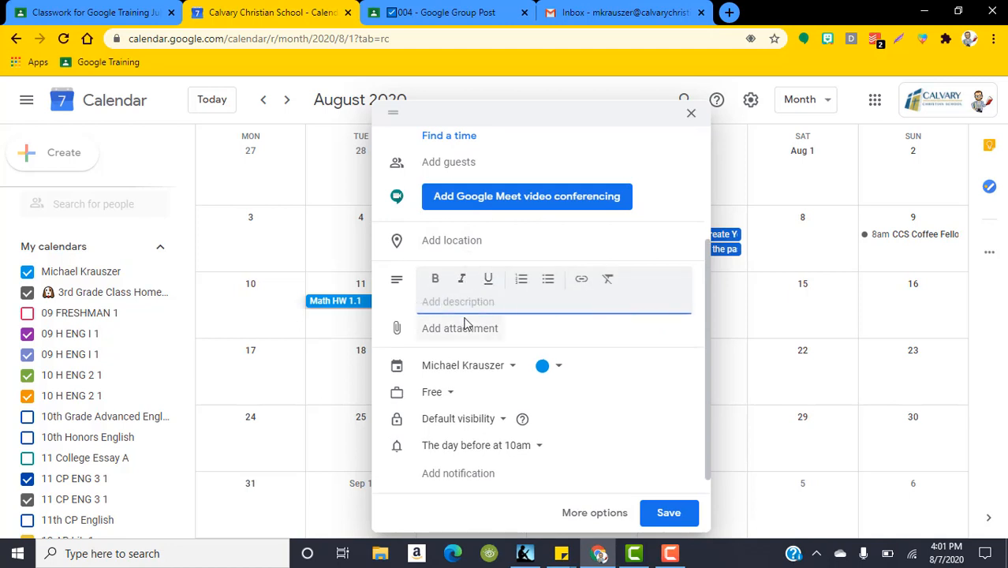
{"action": "type", "text": "Make sure you do all the odd numbers 1-20."}
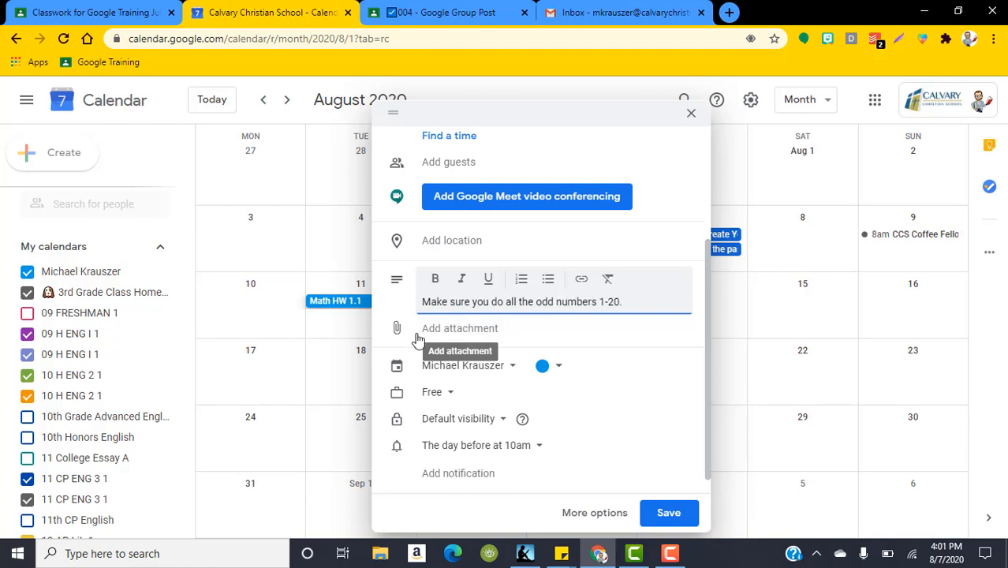
- View the My Drive folders available for an event attachment and close the file picker without selecting anything
{"action": "left_click", "coordinate": [466, 329]}
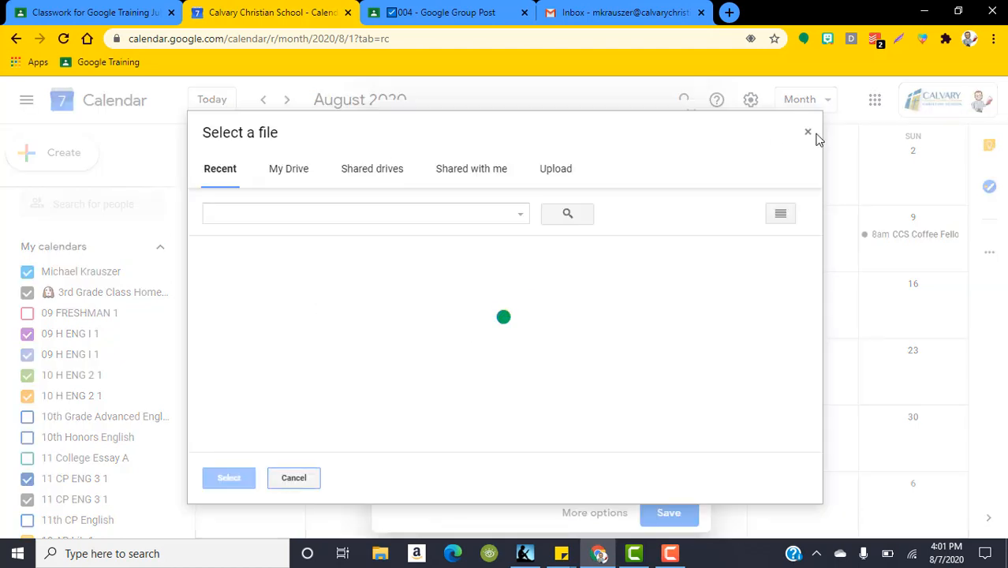
{"action": "left_click", "coordinate": [298, 180]}
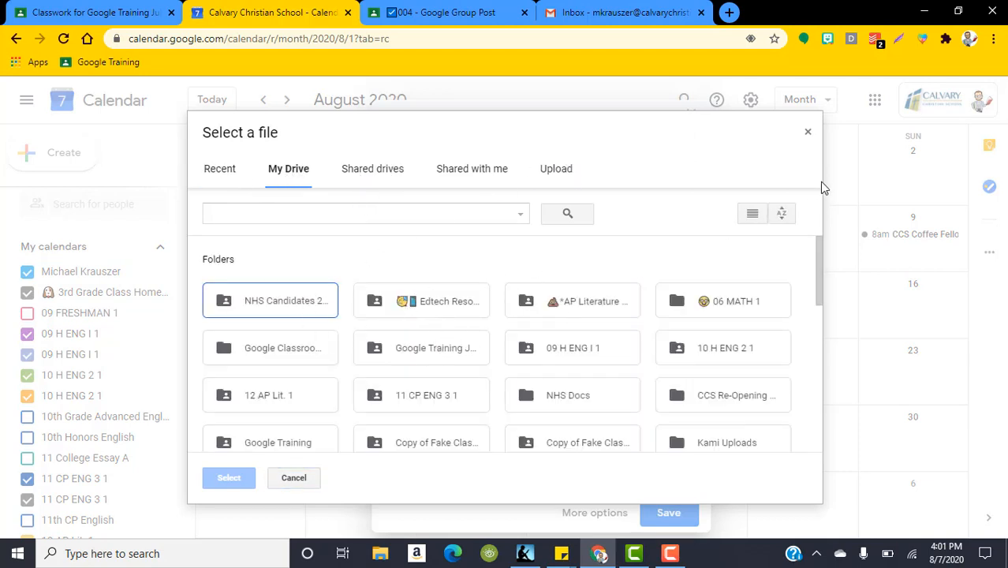
{"action": "left_click", "coordinate": [807, 131]}
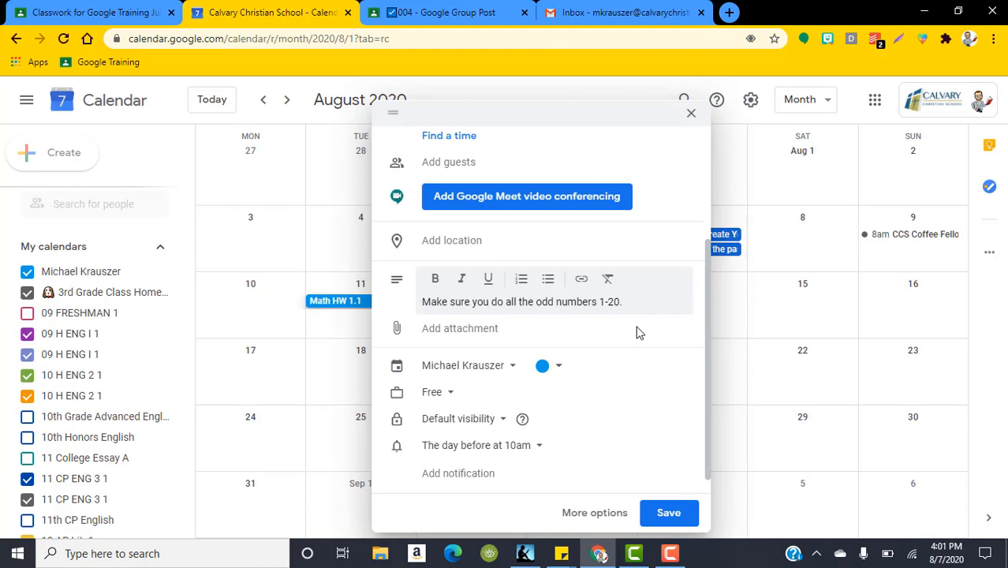
- Assign the Math HW 1.1 event to the 3rd Grade Class Homework calendar
{"action": "scroll", "coordinate": [476, 356], "scroll_direction": "down", "scroll_amount": 1}
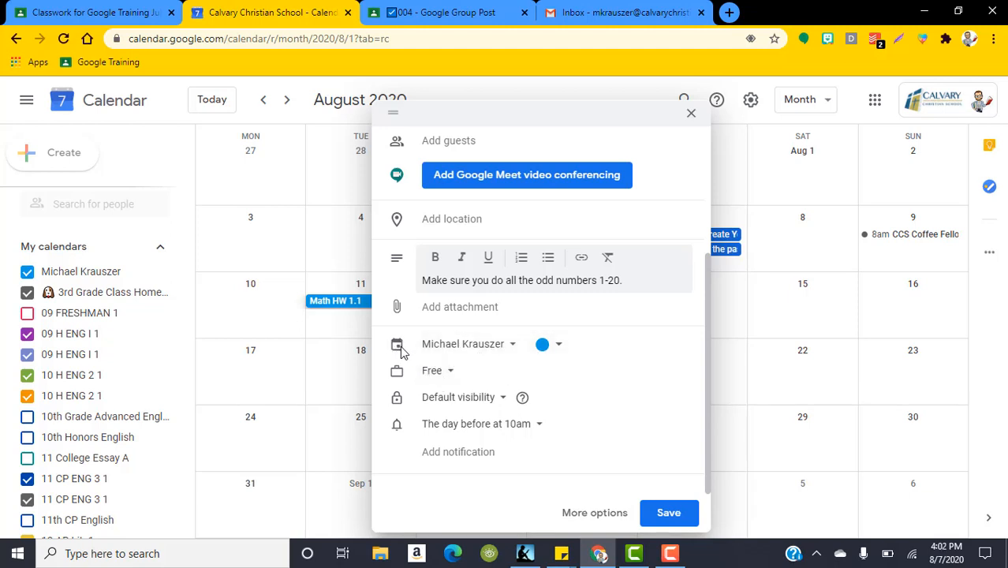
{"action": "left_click", "coordinate": [514, 347]}
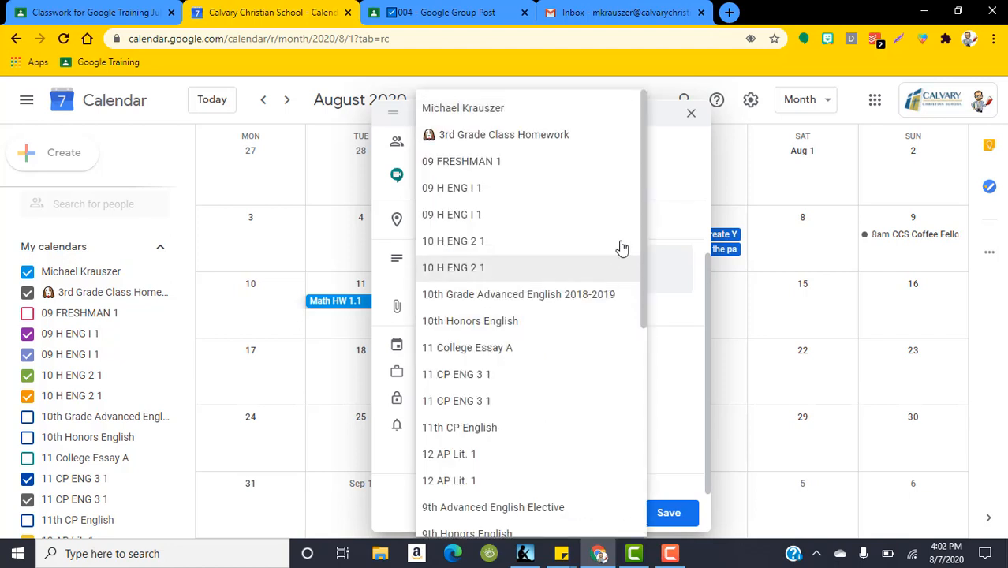
{"action": "left_click_drag", "start_coordinate": [645, 169], "coordinate": [660, 140]}
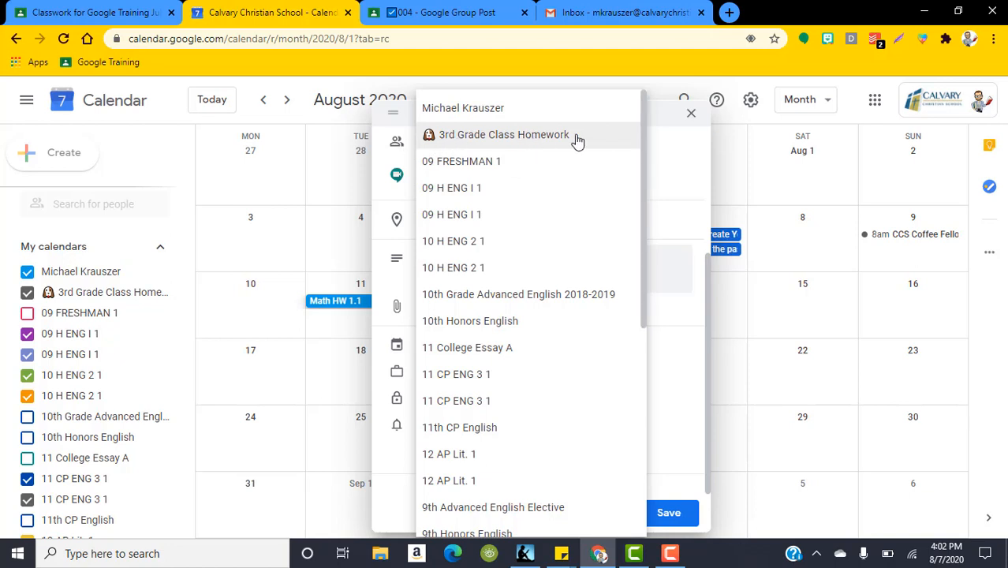
{"action": "left_click", "coordinate": [438, 138]}
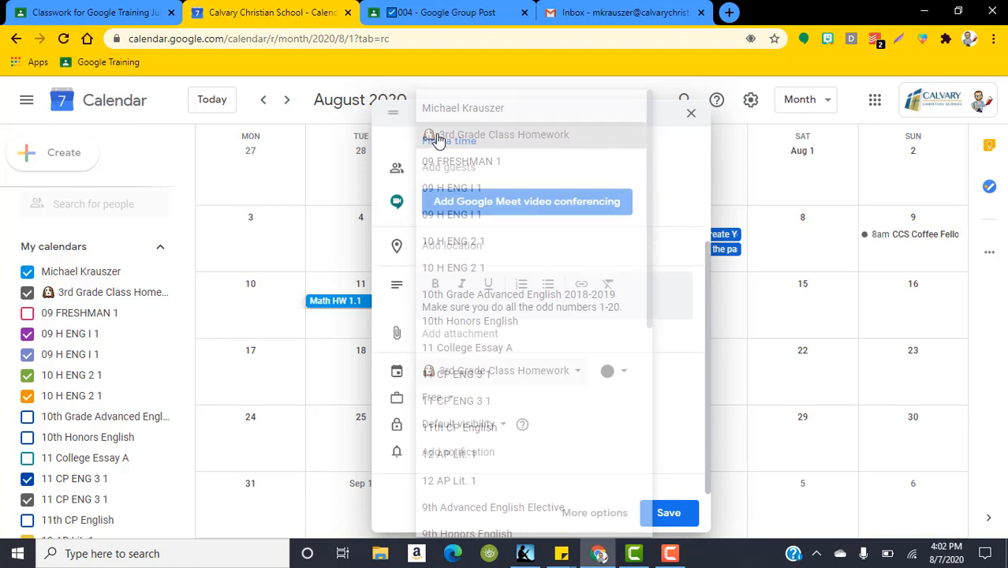
- Keep the homework event's availability as Free and set its visibility to Public
{"action": "left_click", "coordinate": [439, 400]}
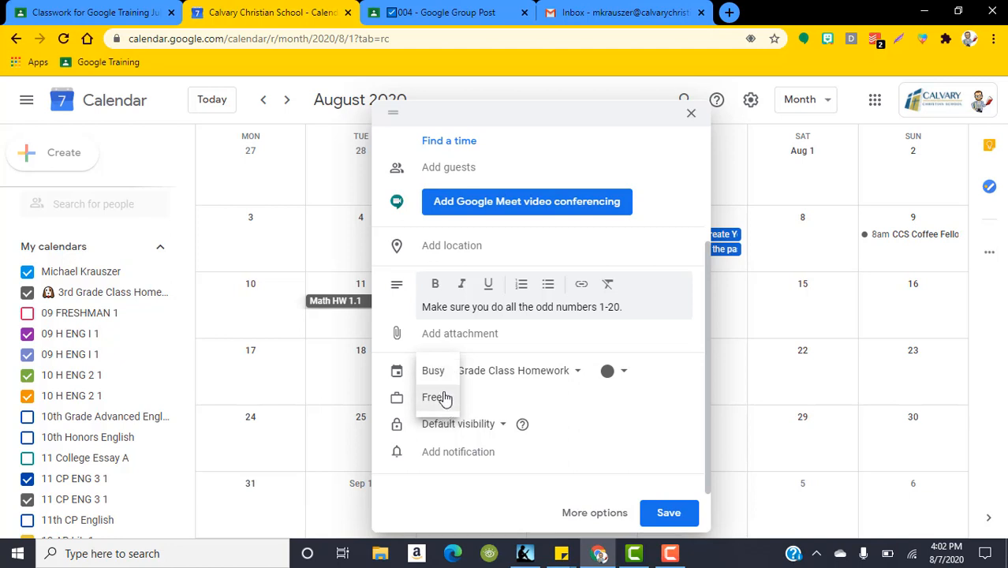
{"action": "left_click", "coordinate": [440, 399]}
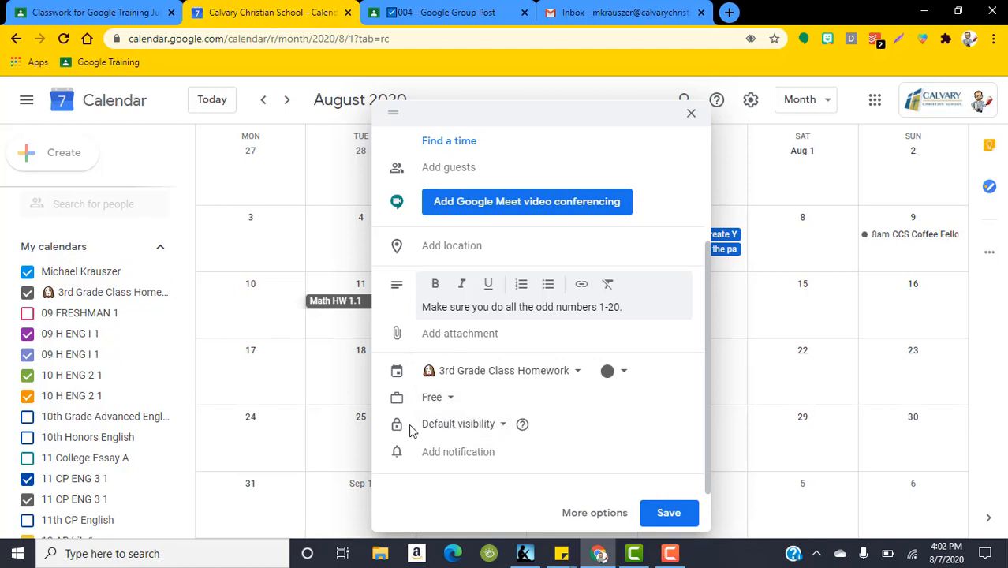
{"action": "left_click", "coordinate": [491, 425]}
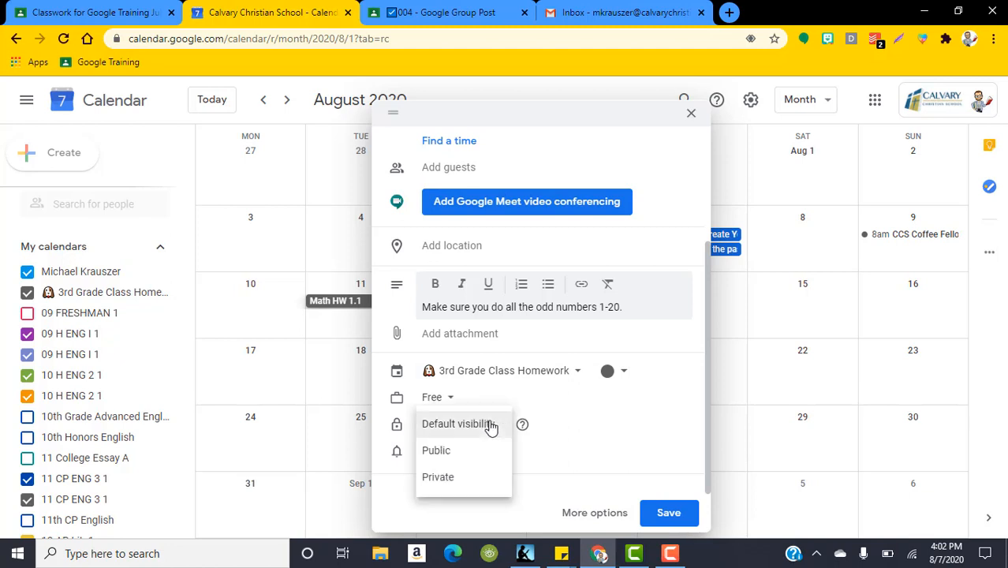
{"action": "left_click", "coordinate": [462, 453]}
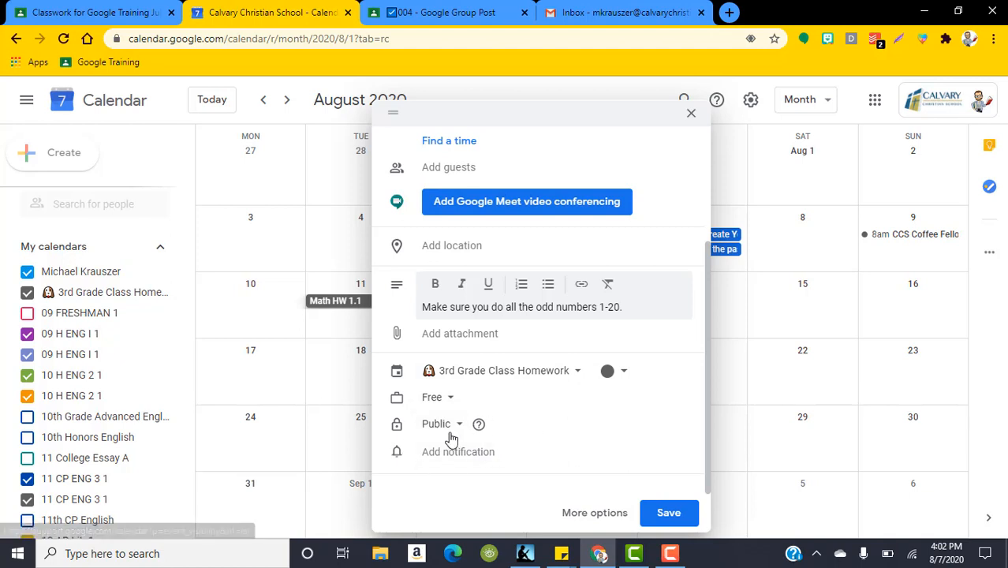
{"action": "mouse_move", "coordinate": [480, 427]}
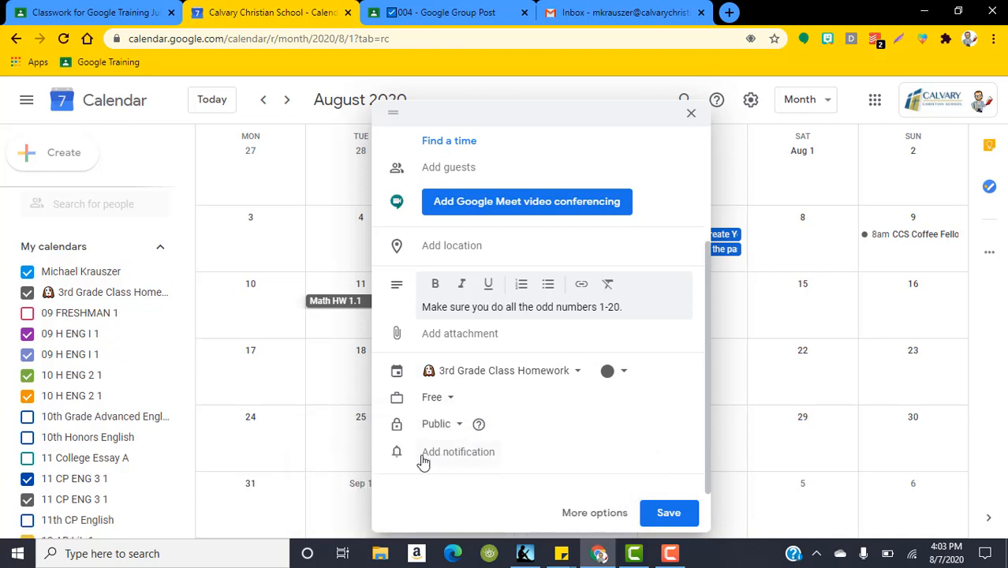
- Add a notification to the homework event and remove it again
{"action": "left_click", "coordinate": [432, 454]}
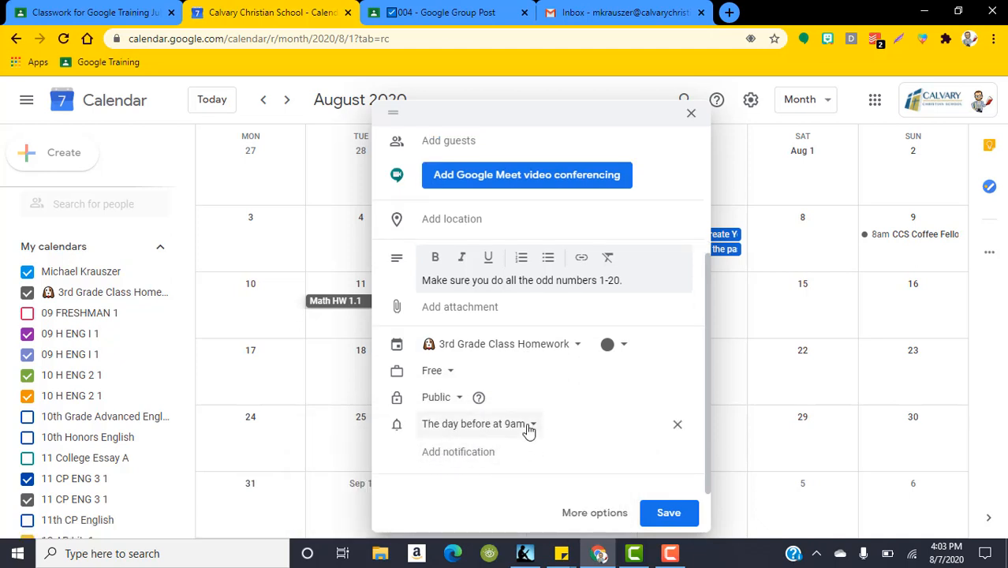
{"action": "left_click", "coordinate": [680, 426]}
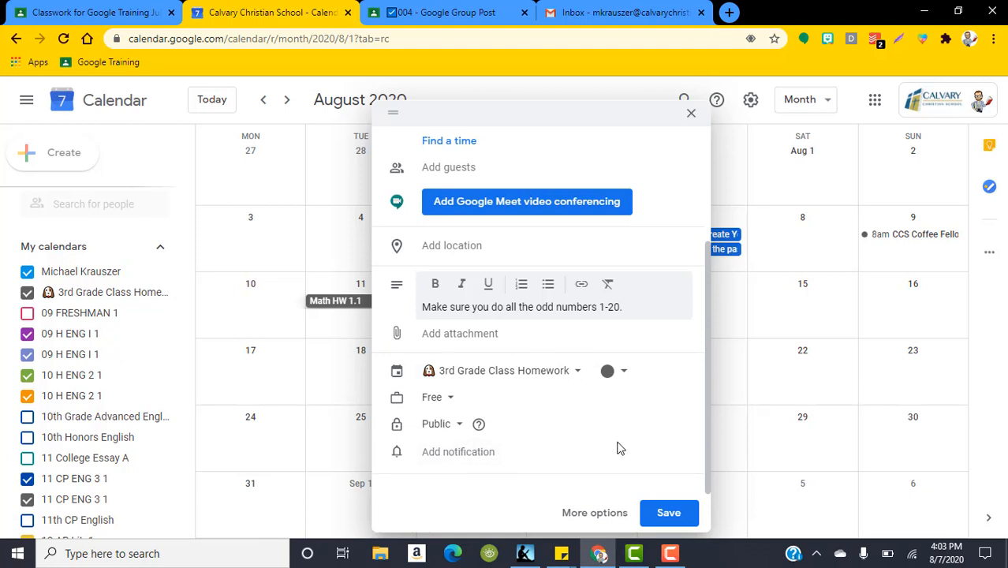
- Check the guest options in the full details of the Math HW 1.1 event and save the event
{"action": "left_click", "coordinate": [669, 514]}
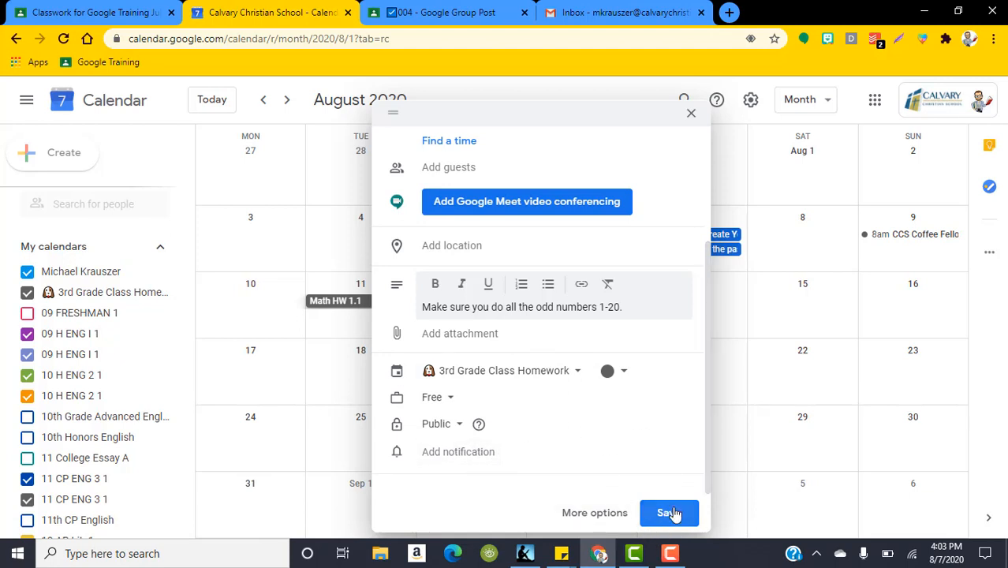
{"action": "left_click", "coordinate": [606, 513]}
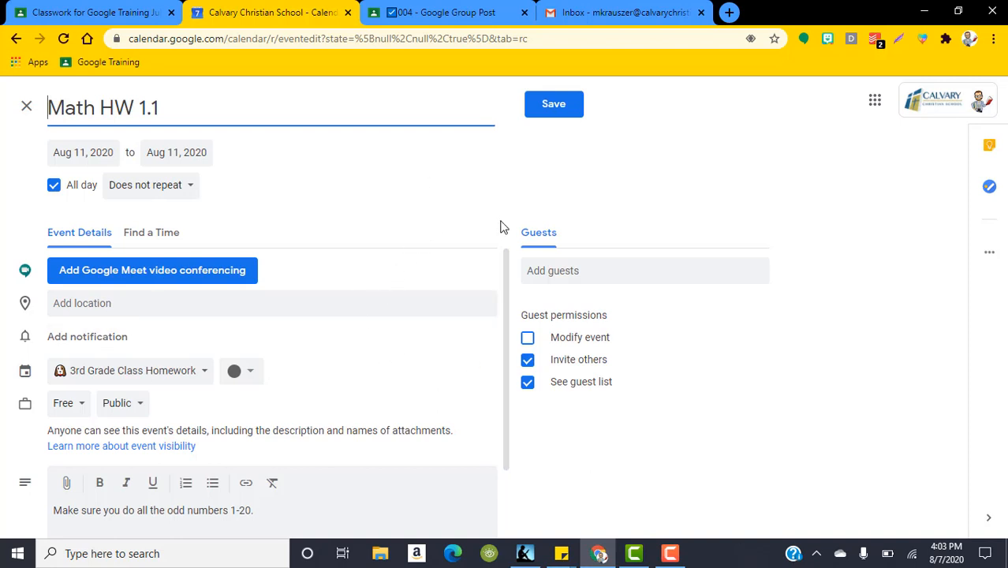
{"action": "scroll", "coordinate": [142, 377], "scroll_direction": "down", "scroll_amount": 1}
{"action": "scroll", "coordinate": [349, 279], "scroll_direction": "down", "scroll_amount": 1}
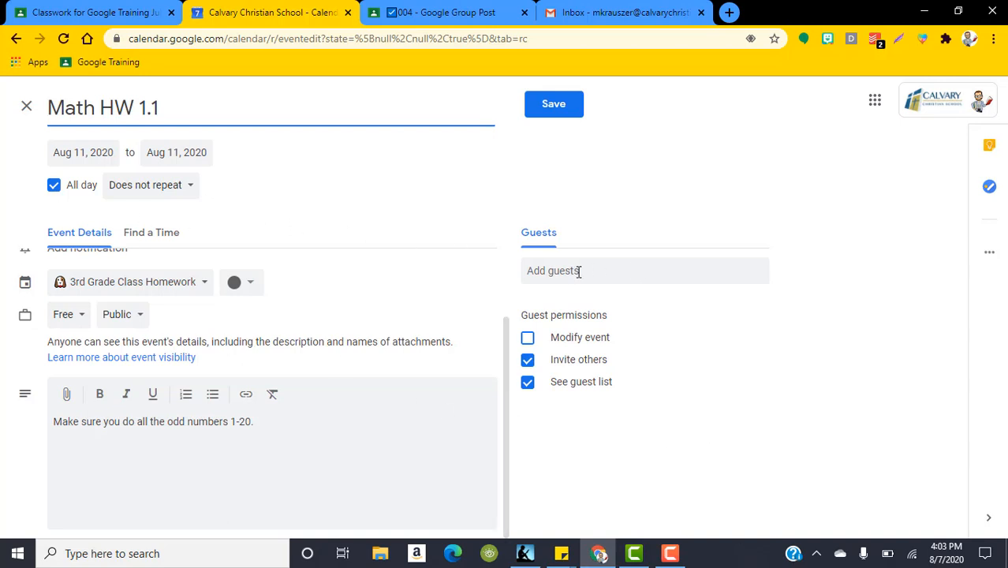
{"action": "left_click", "coordinate": [609, 268]}
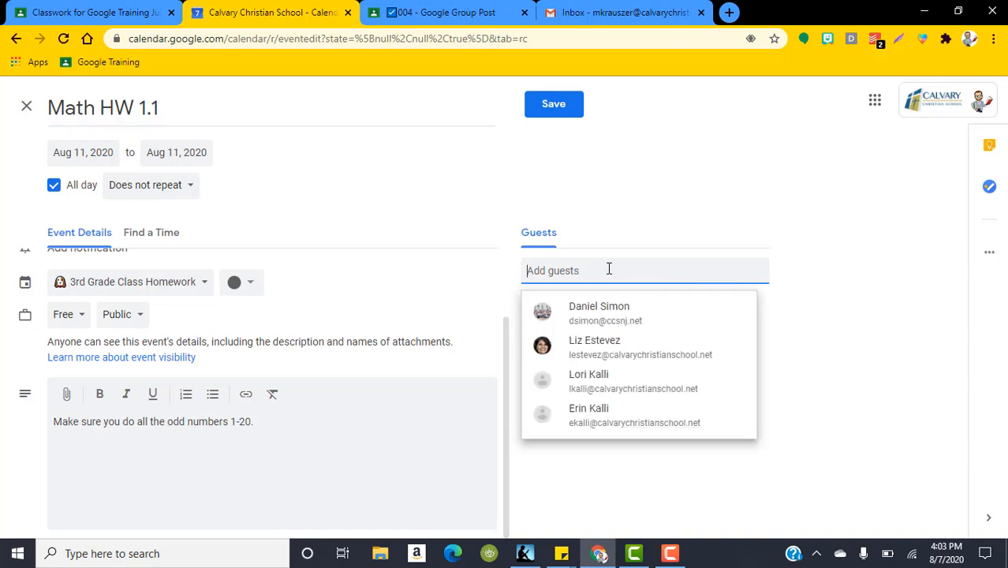
{"action": "left_click", "coordinate": [864, 316]}
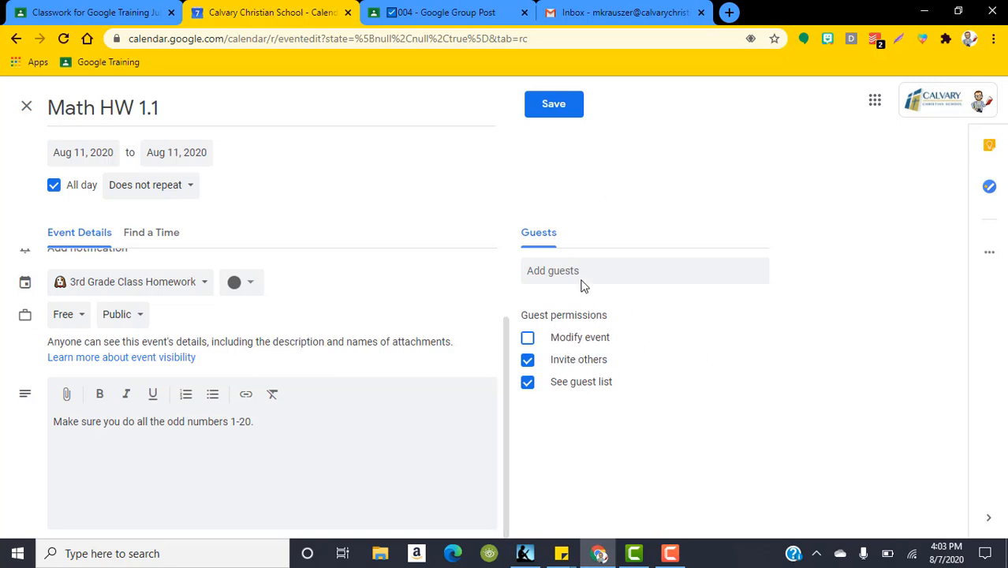
{"action": "left_click", "coordinate": [565, 107]}
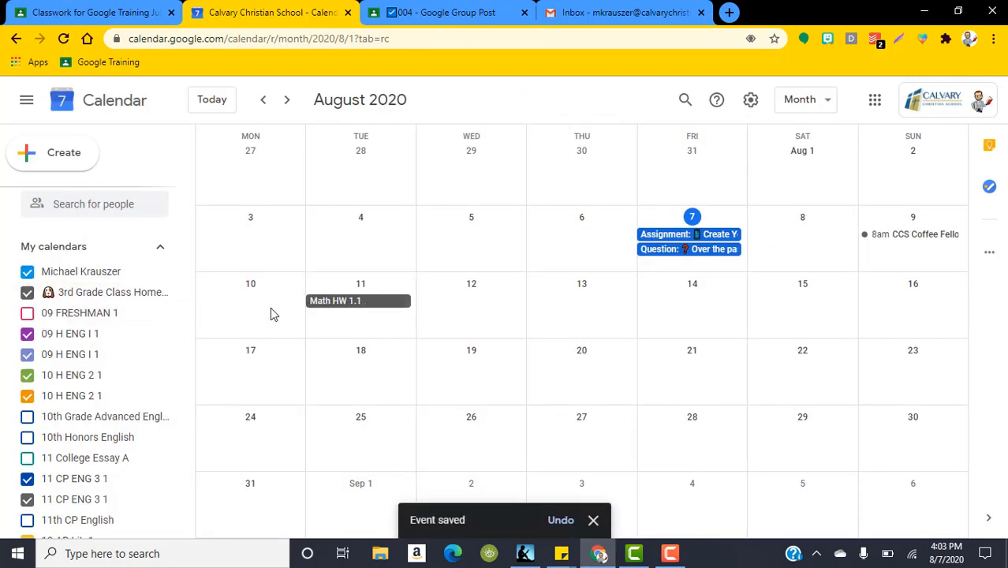
- Change the color of the 3rd Grade Class Homework calendar to the dark pinkish red and dismiss the saved-event message
{"action": "left_click", "coordinate": [159, 293]}
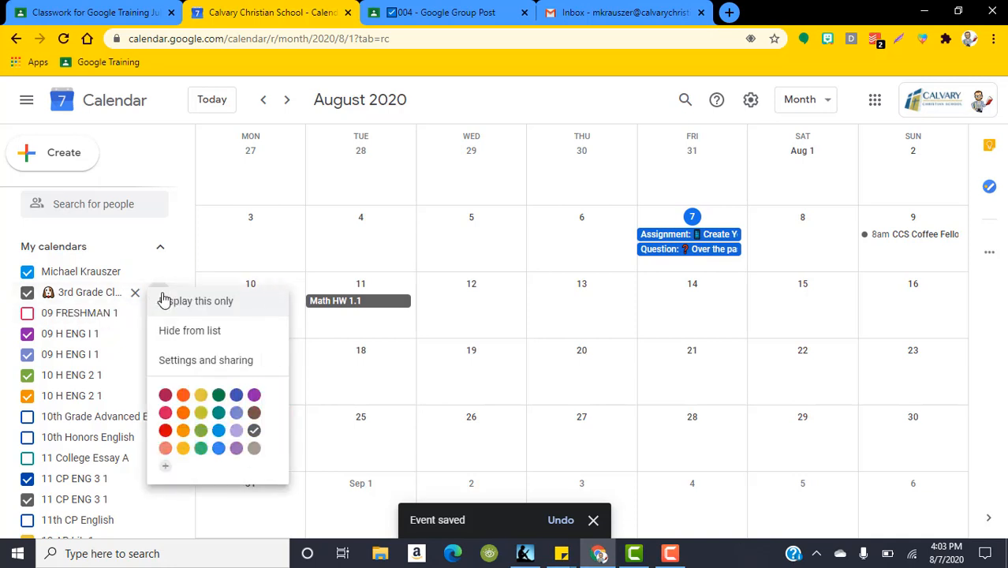
{"action": "left_click", "coordinate": [165, 395]}
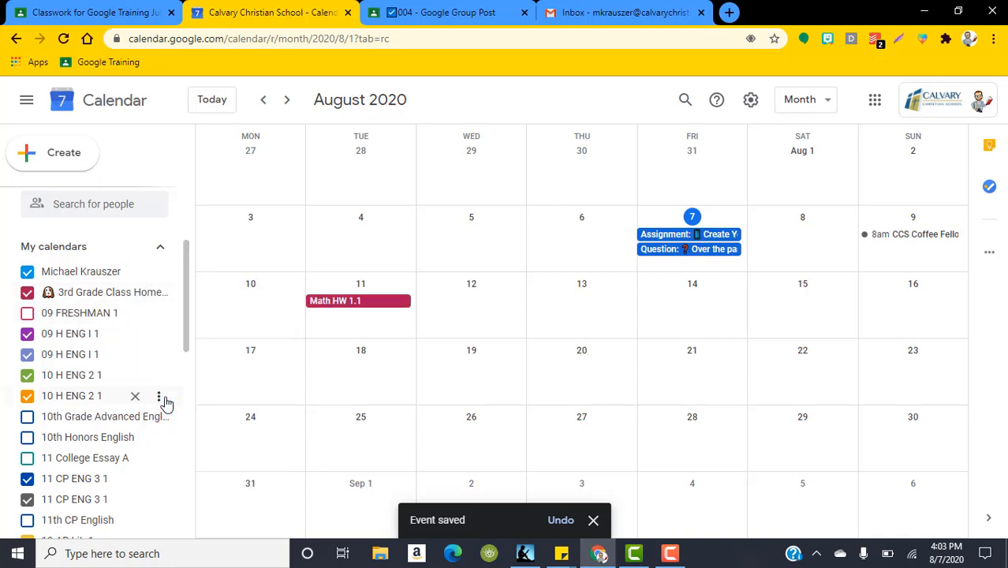
{"action": "left_click", "coordinate": [594, 521]}
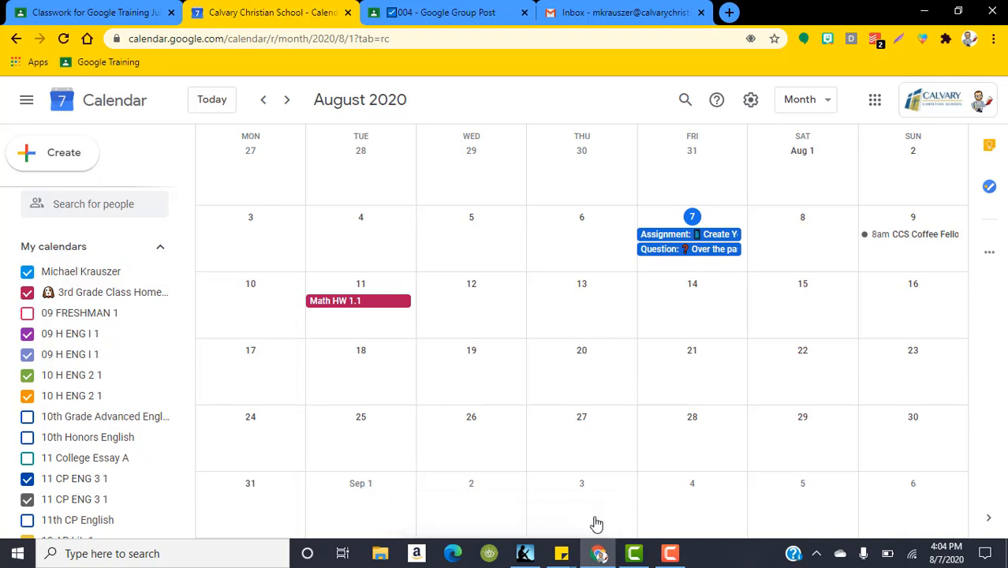
{"action": "left_click", "coordinate": [596, 524]}
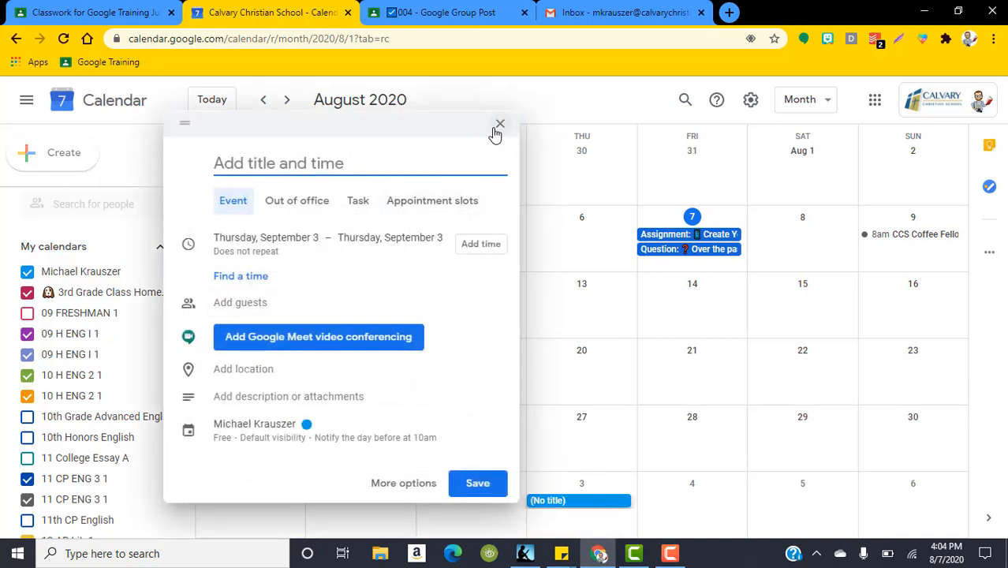
{"action": "left_click", "coordinate": [500, 124]}
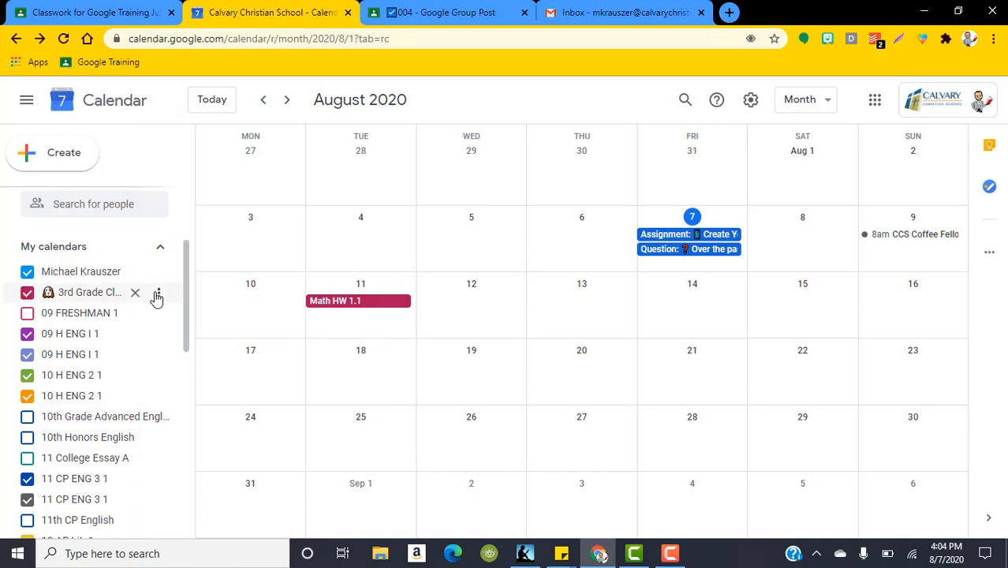
- Open the settings and sharing page of the 3rd Grade Class Homework calendar
{"action": "left_click", "coordinate": [159, 292]}
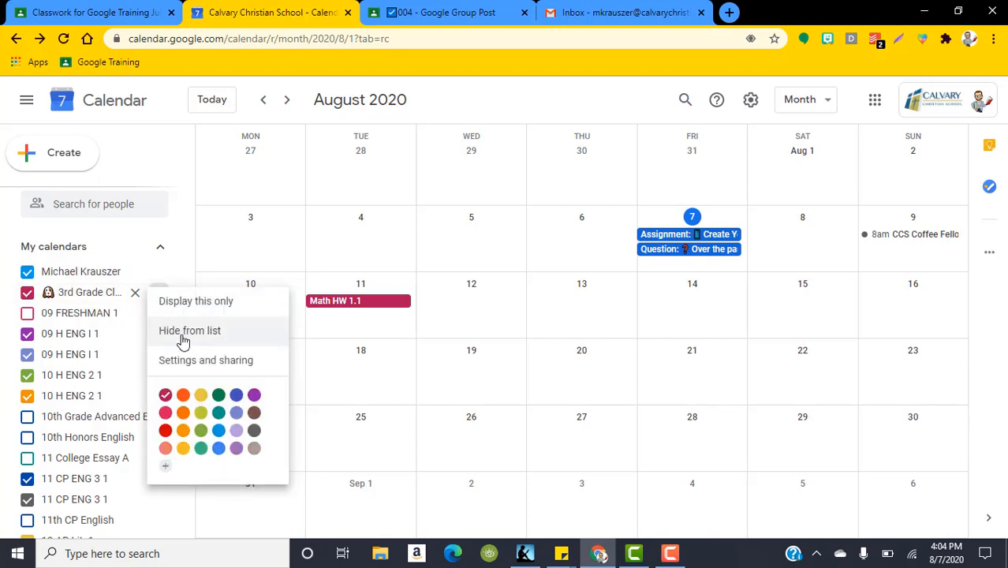
{"action": "left_click", "coordinate": [188, 270]}
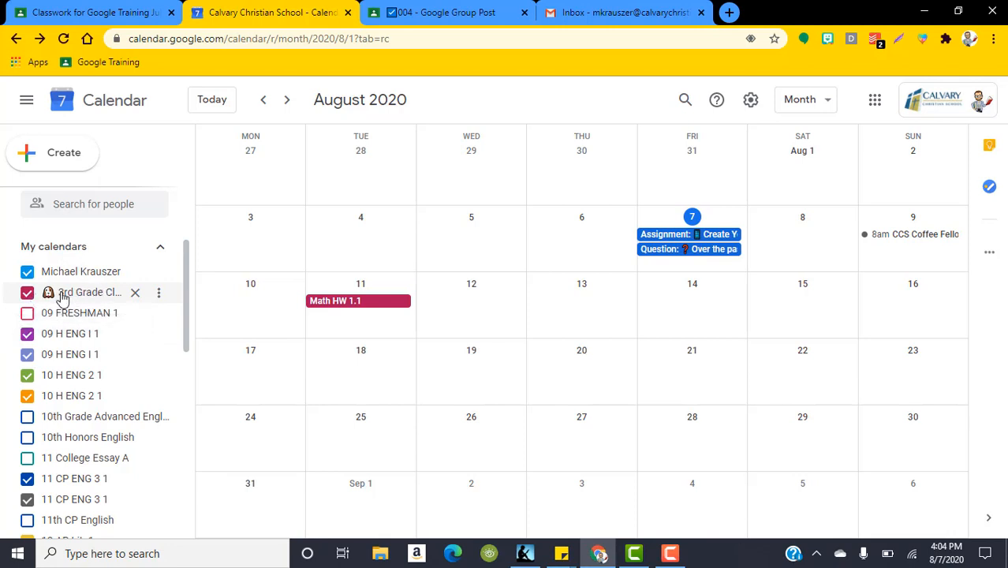
{"action": "left_click", "coordinate": [161, 294]}
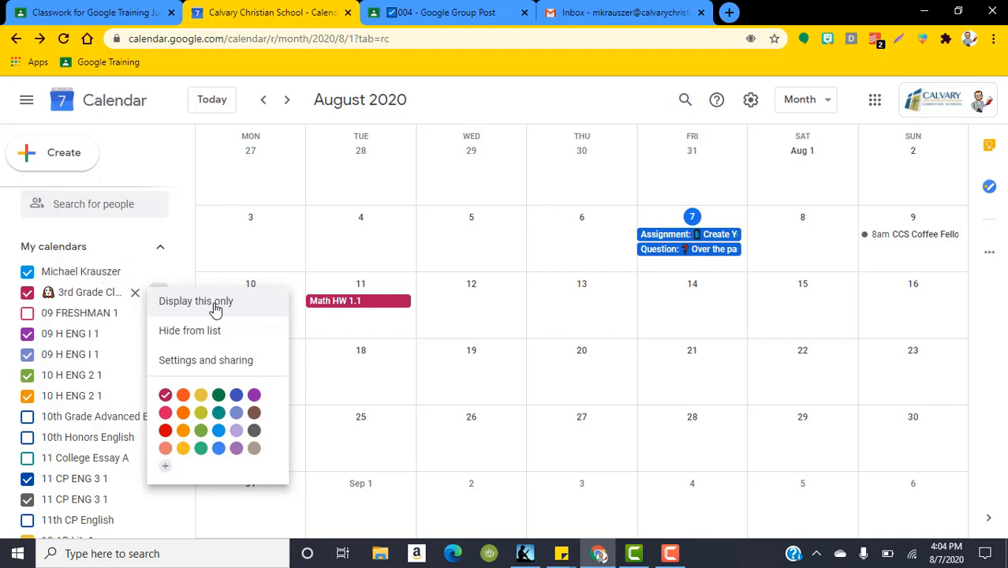
{"action": "left_click", "coordinate": [186, 364]}
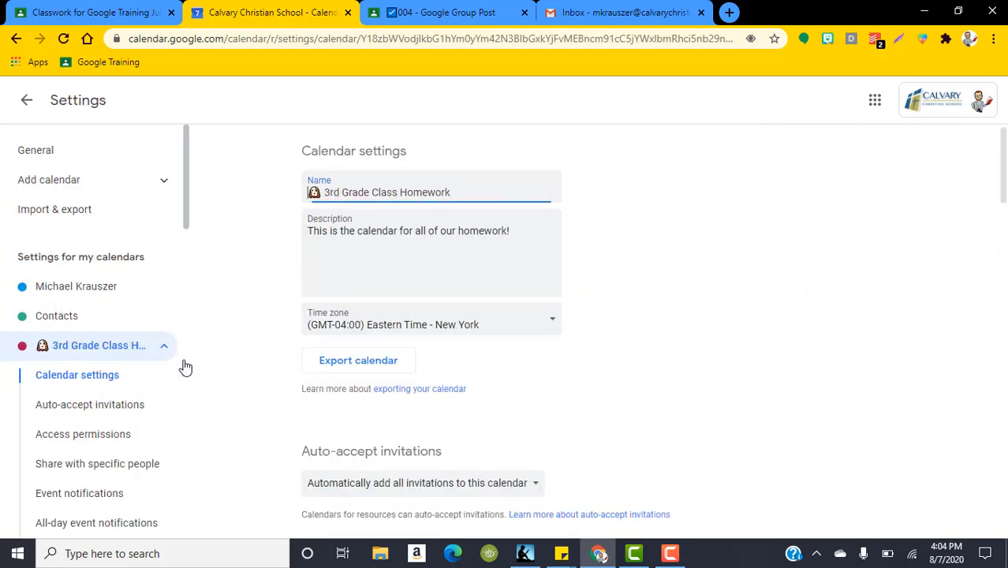
- Make the homework calendar available to the public, accept the visibility warning, and keep the access level at See all event details
{"action": "scroll", "coordinate": [631, 229], "scroll_direction": "down", "scroll_amount": 1}
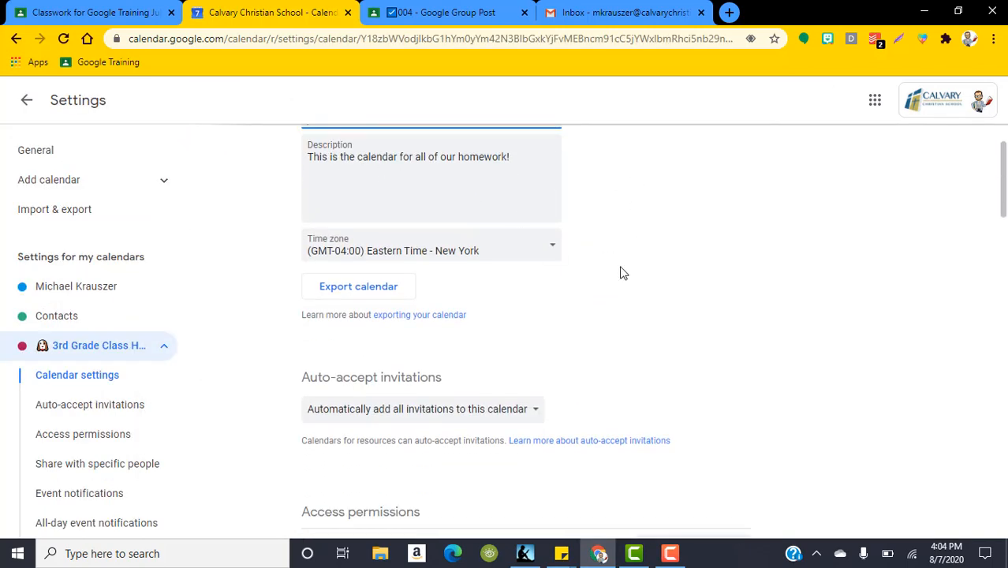
{"action": "scroll", "coordinate": [620, 272], "scroll_direction": "down", "scroll_amount": 1}
{"action": "scroll", "coordinate": [616, 268], "scroll_direction": "up", "scroll_amount": 2}
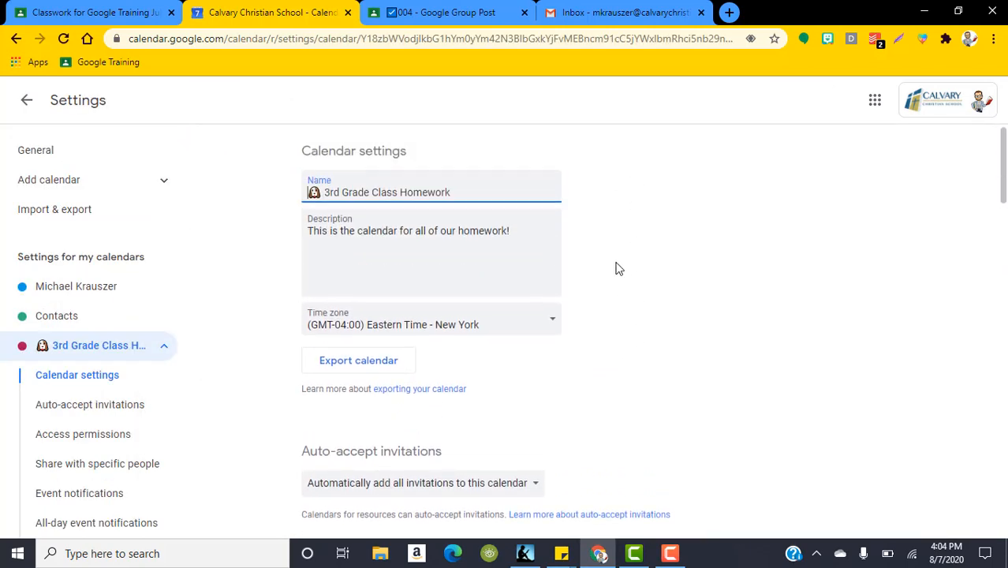
{"action": "left_click", "coordinate": [1004, 149]}
{"action": "left_click_drag", "start_coordinate": [1004, 149], "coordinate": [1004, 212]}
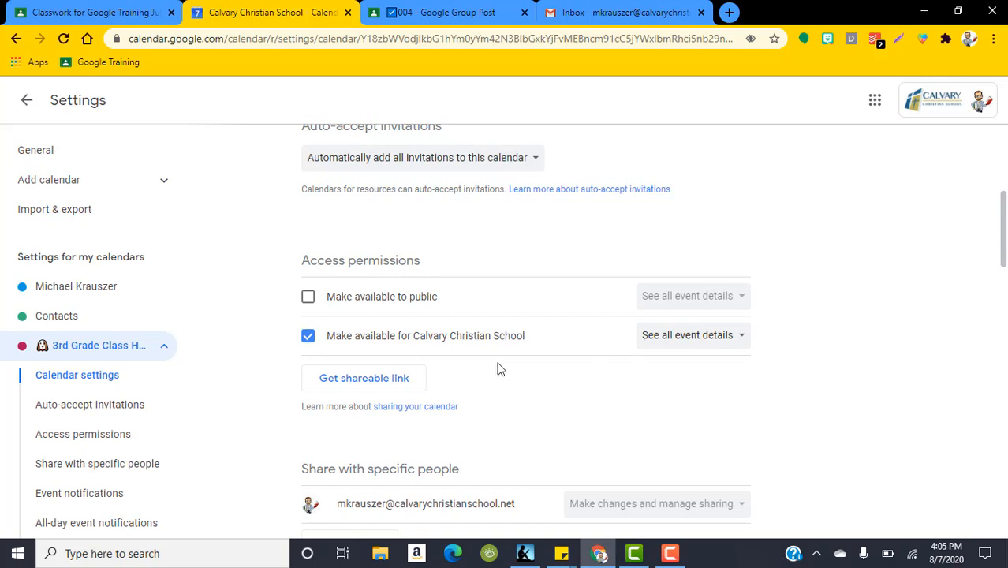
{"action": "left_click", "coordinate": [308, 298]}
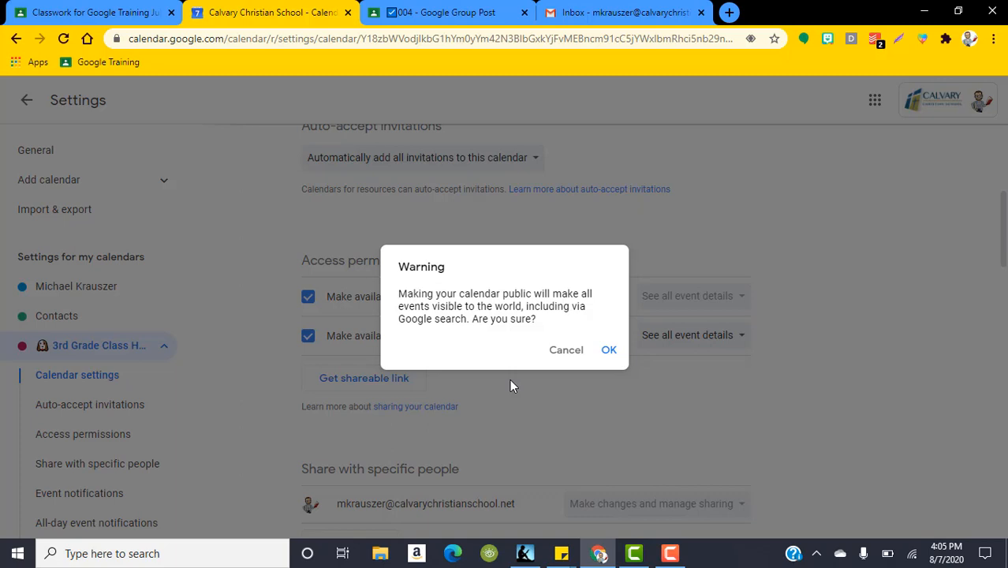
{"action": "left_click", "coordinate": [611, 352]}
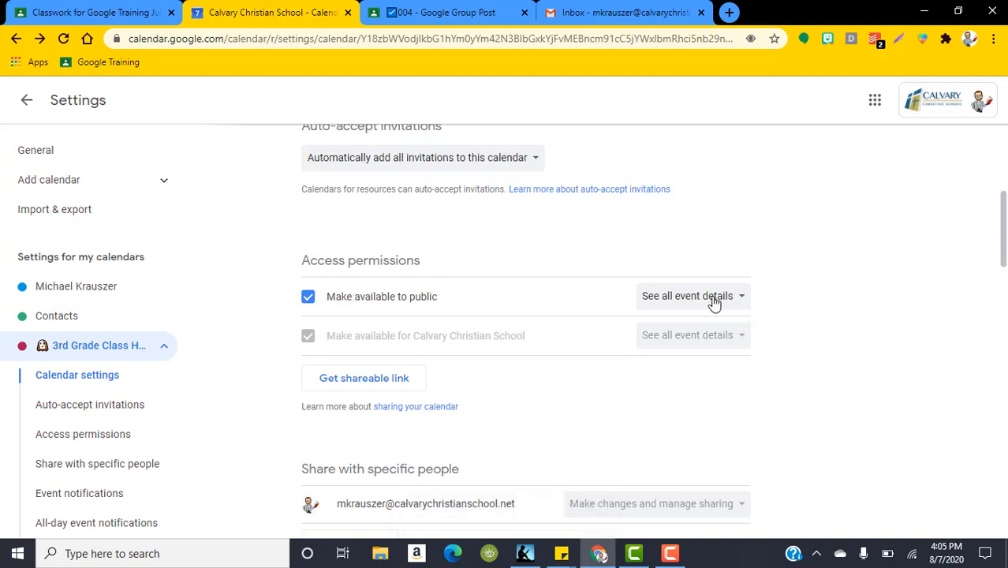
{"action": "left_click", "coordinate": [739, 305]}
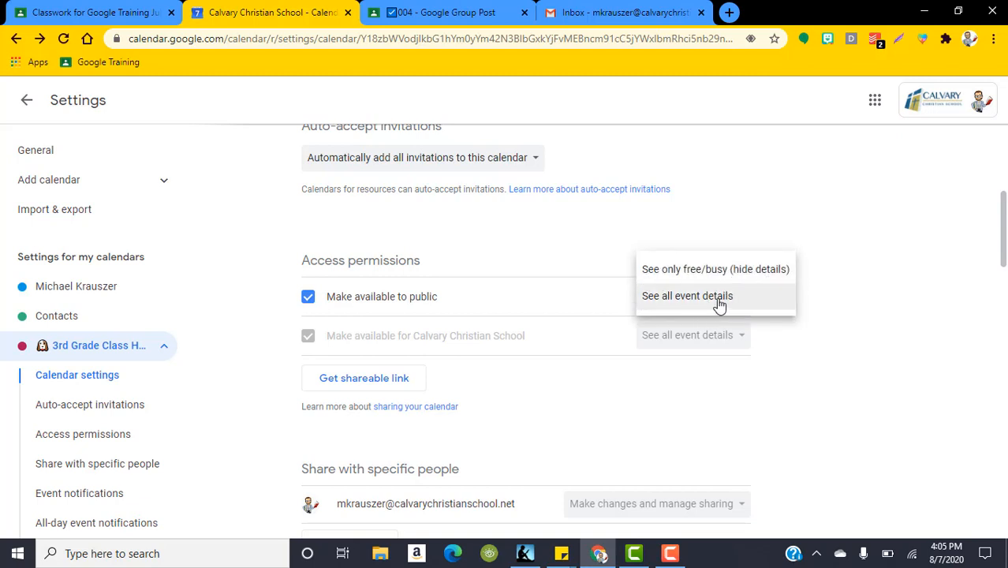
{"action": "left_click", "coordinate": [750, 304]}
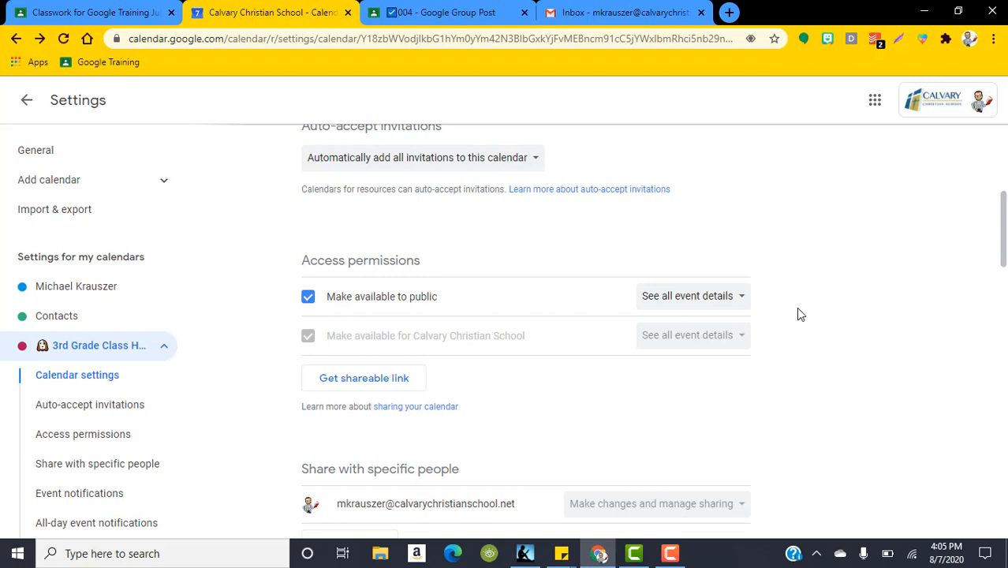
- Get the shareable link of the 3rd Grade Class Homework calendar and copy it
{"action": "scroll", "coordinate": [808, 327], "scroll_direction": "down", "scroll_amount": 1}
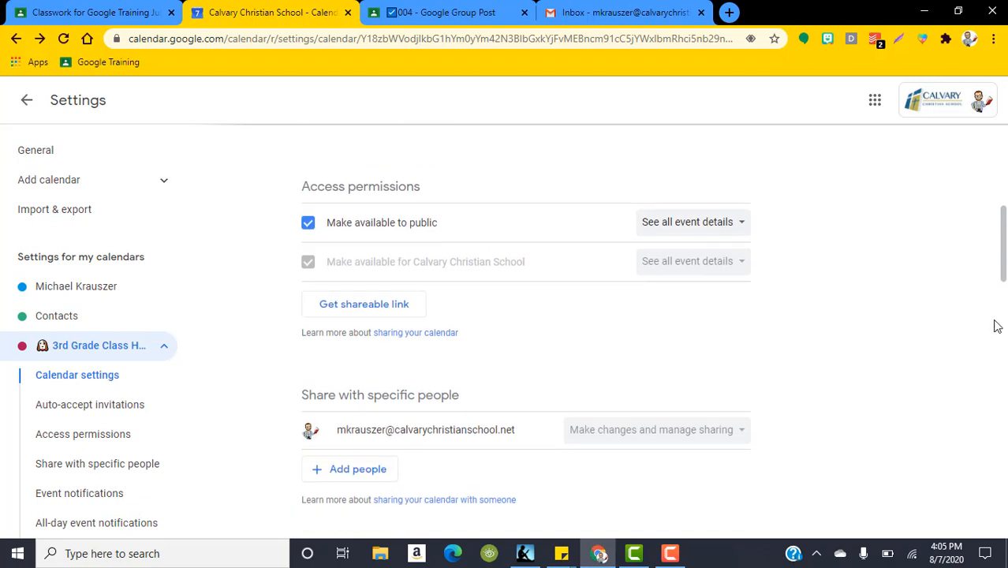
{"action": "left_click_drag", "start_coordinate": [1002, 267], "coordinate": [1002, 274]}
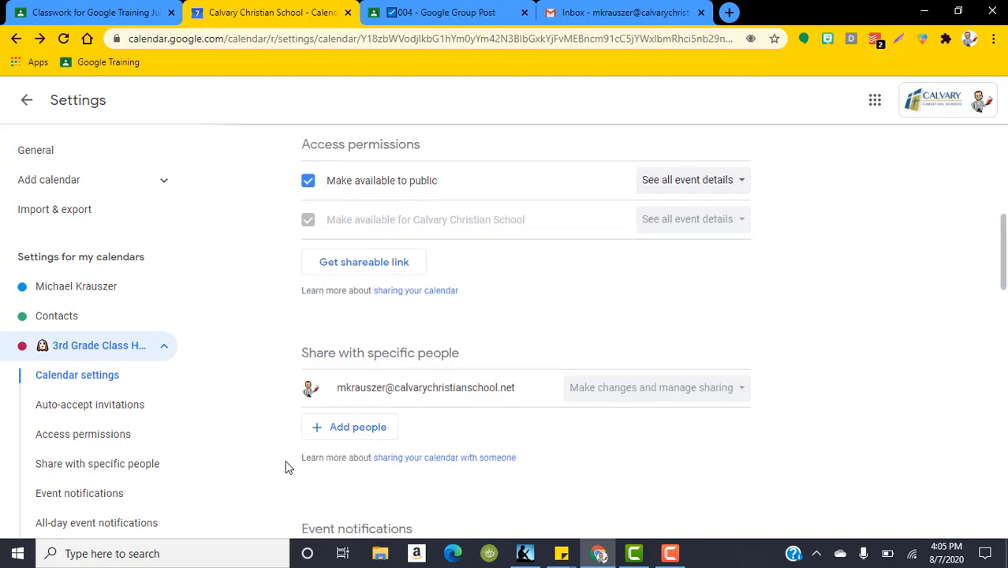
{"action": "scroll", "coordinate": [528, 383], "scroll_direction": "up", "scroll_amount": 1}
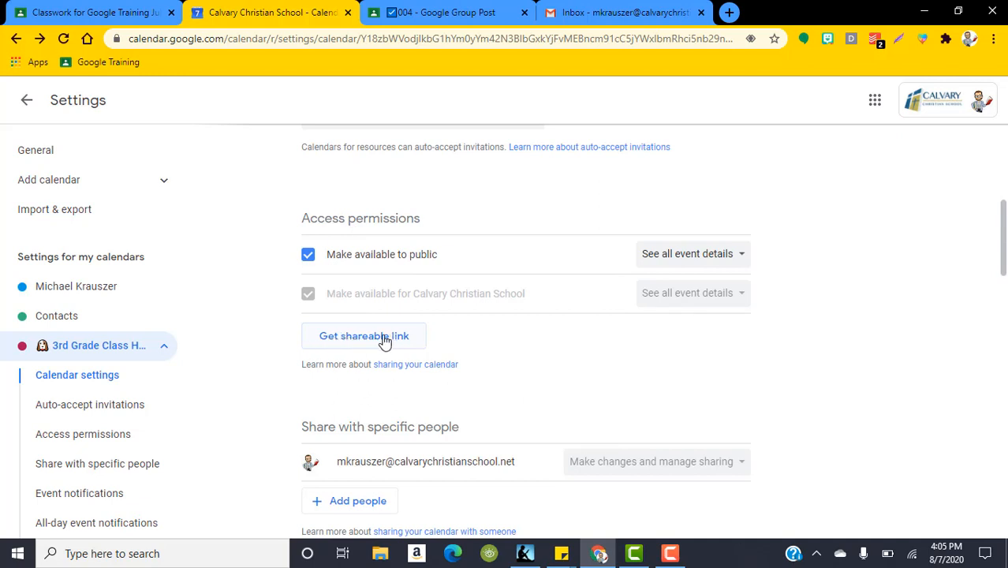
{"action": "left_click", "coordinate": [357, 336]}
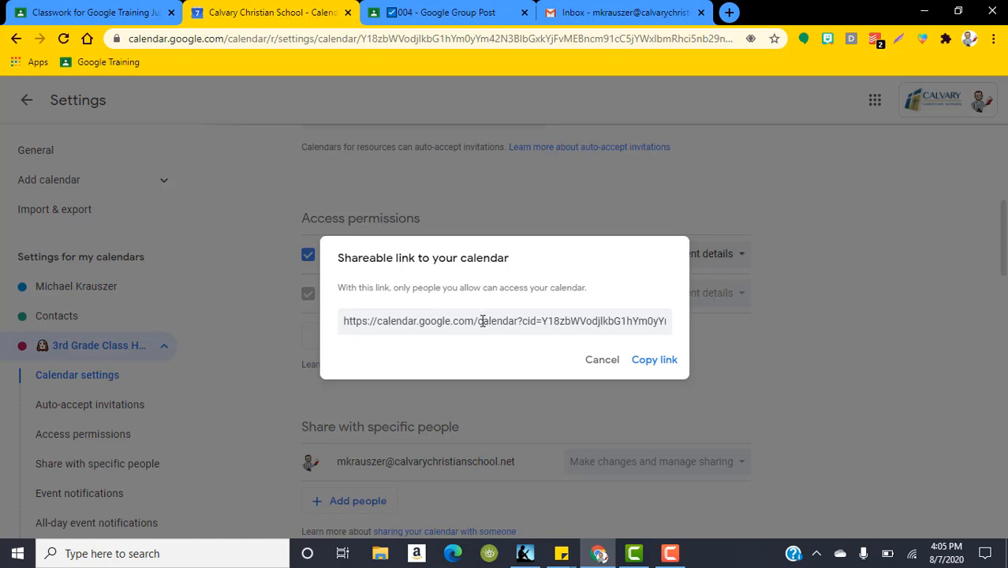
{"action": "left_click", "coordinate": [657, 361]}
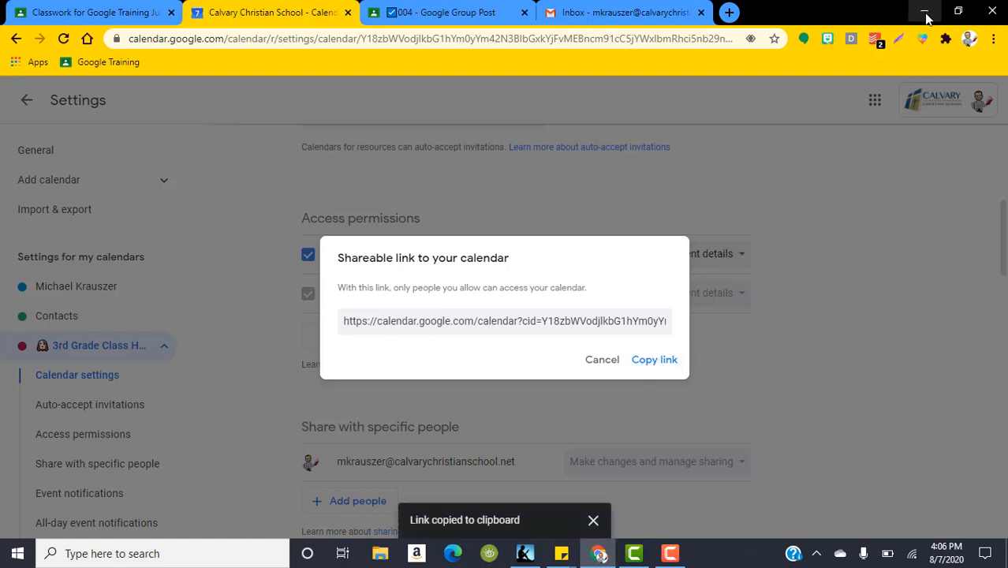
- Leave the school browser window and open the personal Chrome profile from the desktop in a maximized window
{"action": "left_click", "coordinate": [924, 11]}
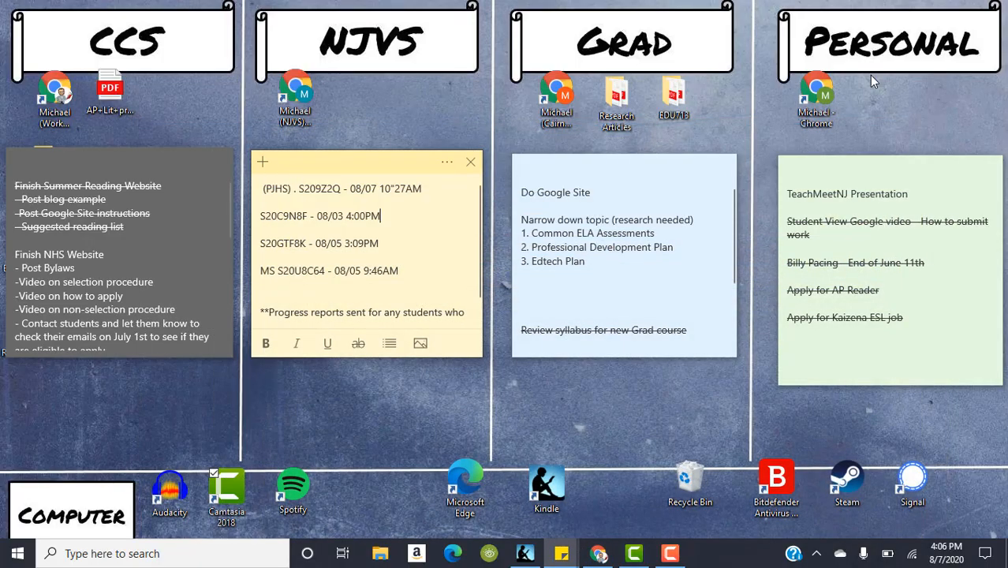
{"action": "double_click", "coordinate": [825, 88]}
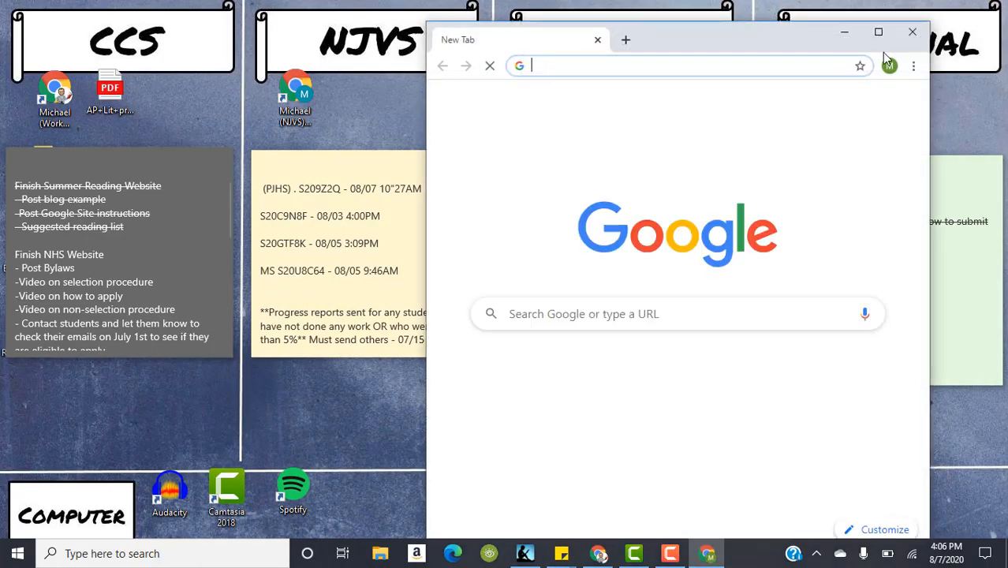
{"action": "left_click", "coordinate": [877, 32]}
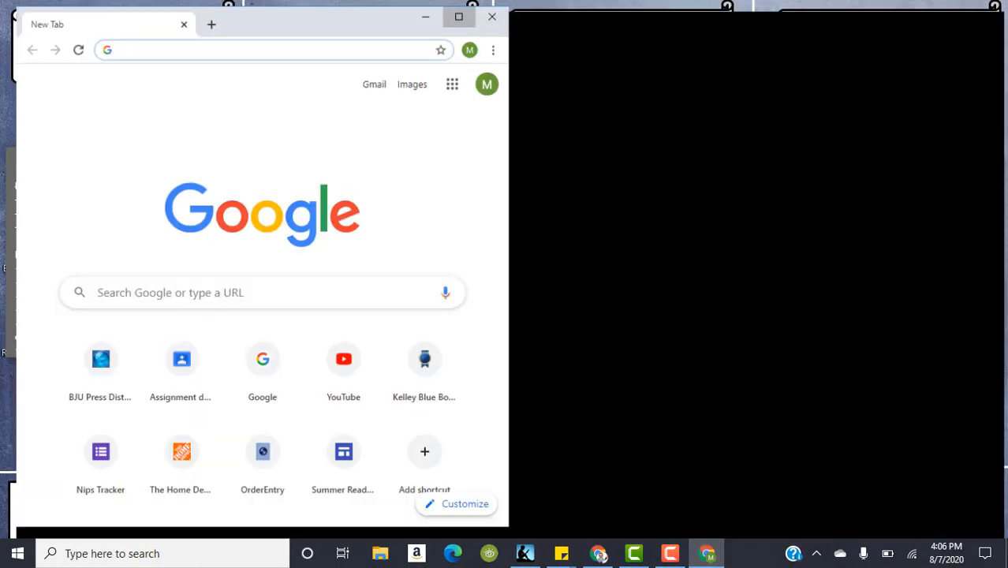
- Load the copied calendar link in this profile and add the 3rd Grade Class Homework calendar
{"action": "right_click", "coordinate": [378, 39]}
{"action": "left_click", "coordinate": [452, 139]}
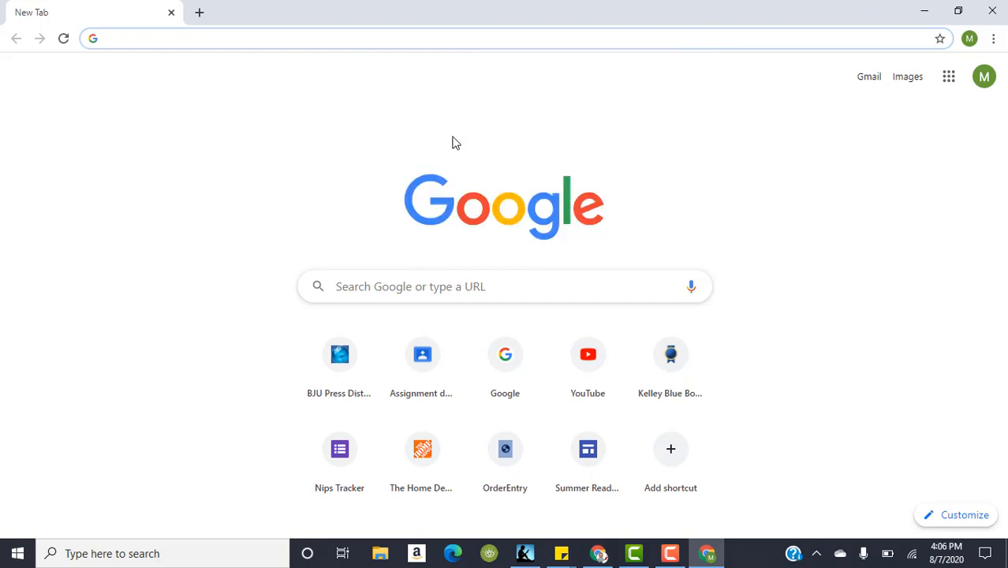
{"action": "key", "text": "Return"}
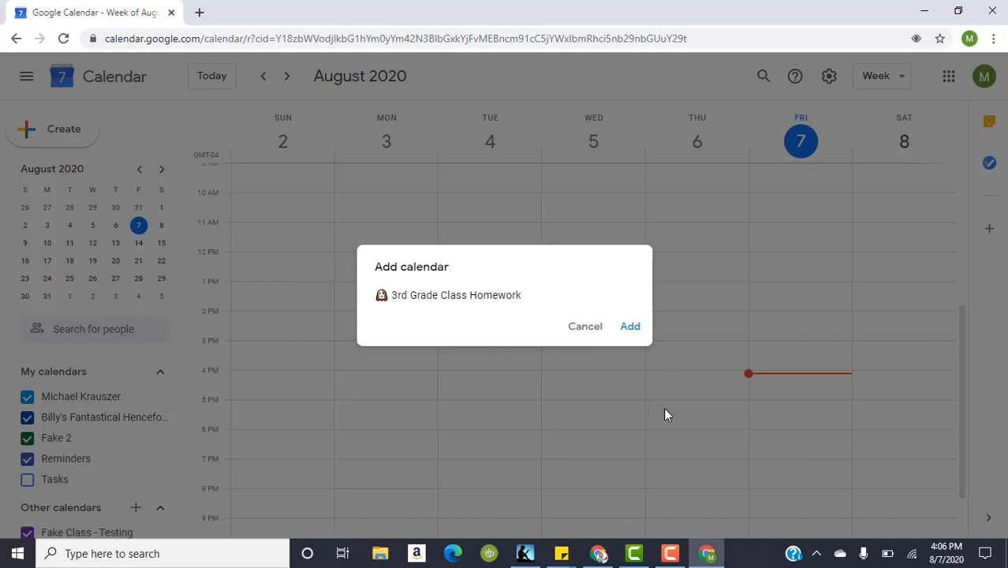
{"action": "left_click", "coordinate": [632, 329]}
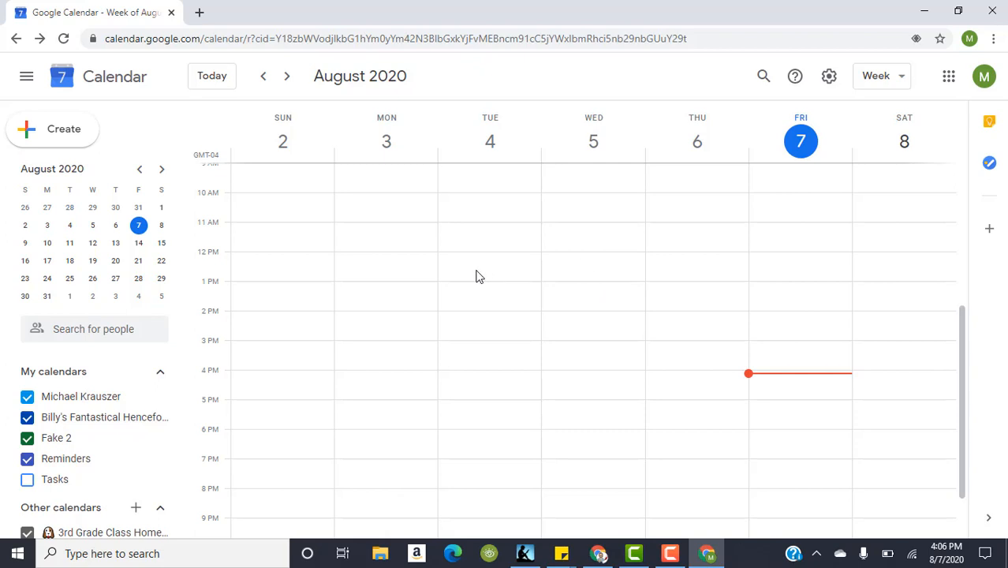
- Locate the 3rd Grade Class Homework calendar under Other calendars and switch the calendar to Month view
{"action": "scroll", "coordinate": [110, 343], "scroll_direction": "down", "scroll_amount": 1}
{"action": "scroll", "coordinate": [79, 347], "scroll_direction": "up", "scroll_amount": 1}
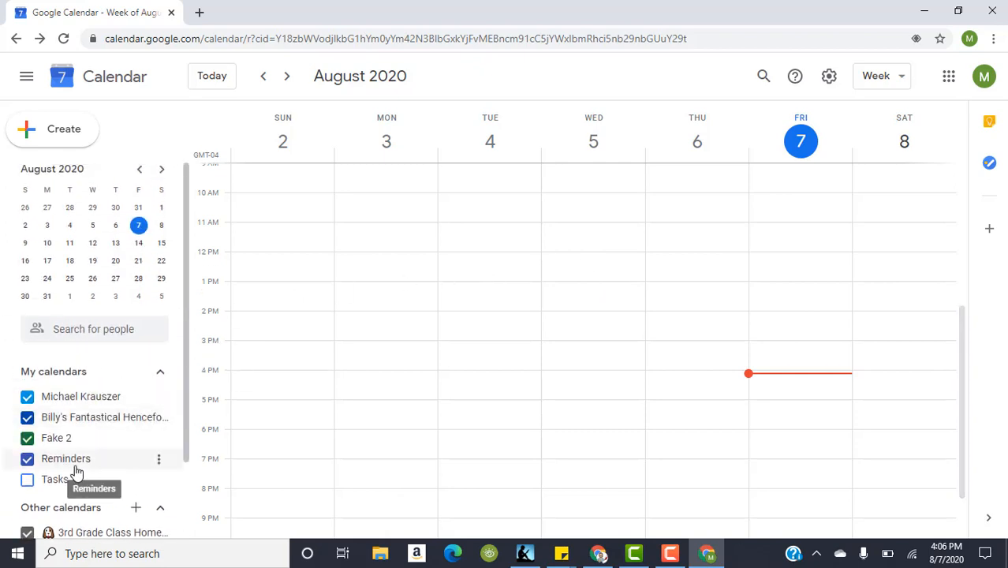
{"action": "scroll", "coordinate": [83, 469], "scroll_direction": "down", "scroll_amount": 2}
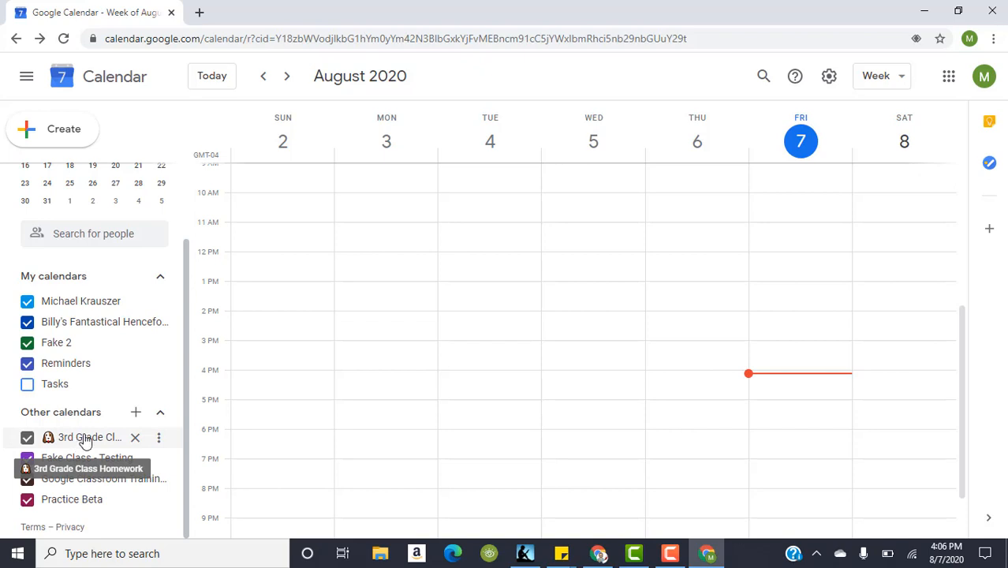
{"action": "left_click", "coordinate": [882, 76]}
{"action": "left_click", "coordinate": [885, 168]}
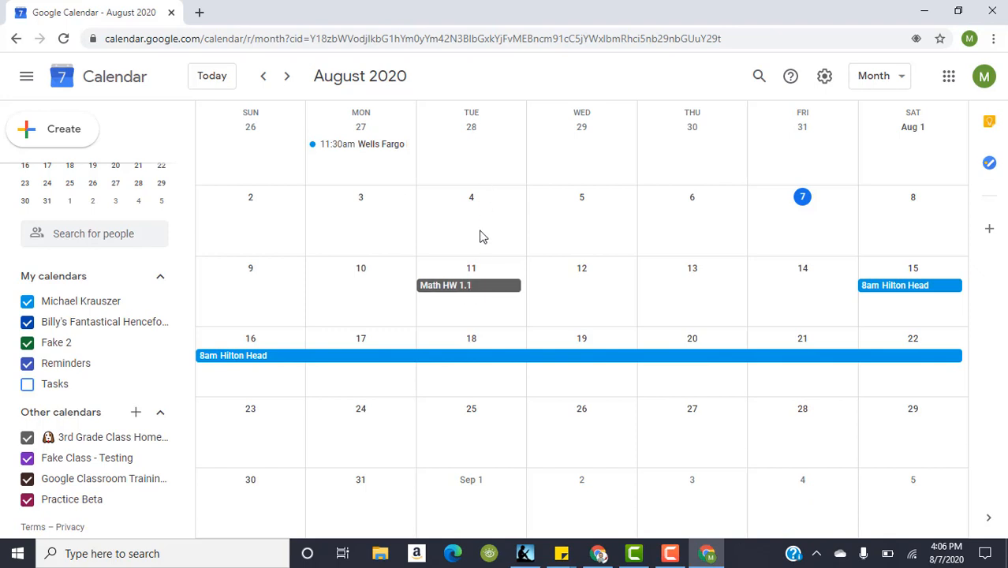
- Open the details of the Math HW 1.1 event on August 11 and highlight the creator's name
{"action": "left_click", "coordinate": [481, 286]}
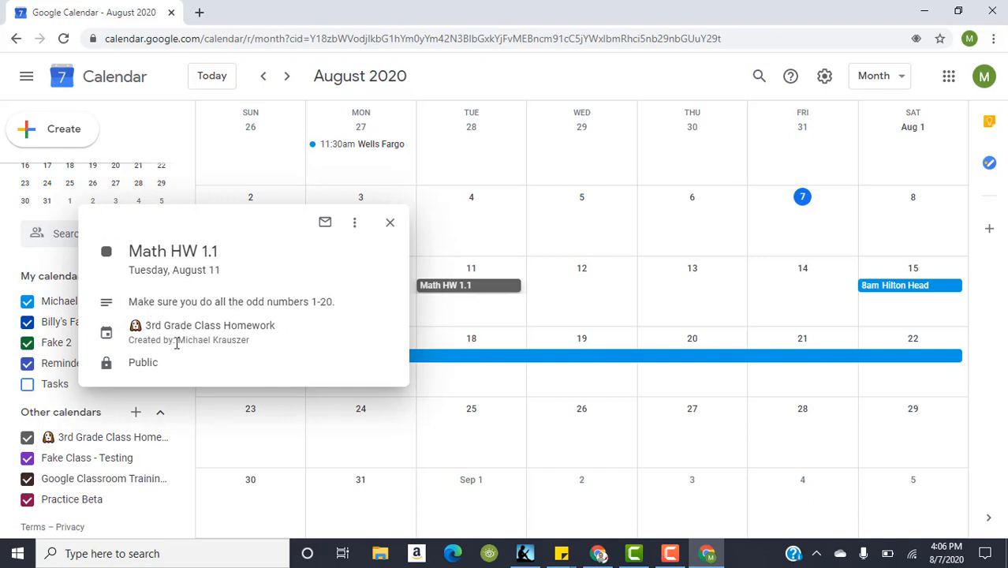
{"action": "left_click_drag", "start_coordinate": [179, 339], "coordinate": [265, 341]}
{"action": "left_click", "coordinate": [264, 341]}
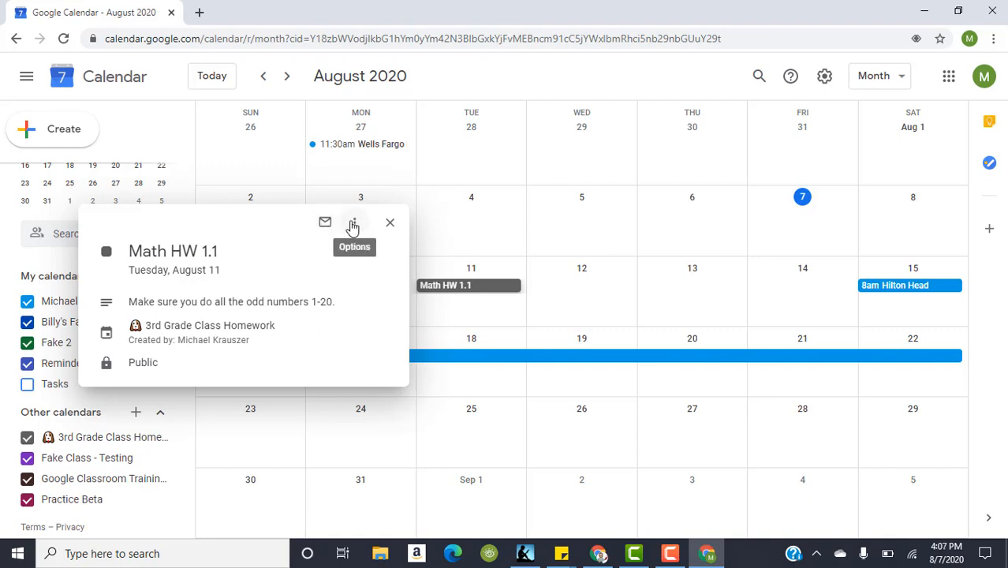
- Check the recipient suggestions in the Email guests form of the Math HW 1.1 event and cancel the email
{"action": "left_click", "coordinate": [326, 223]}
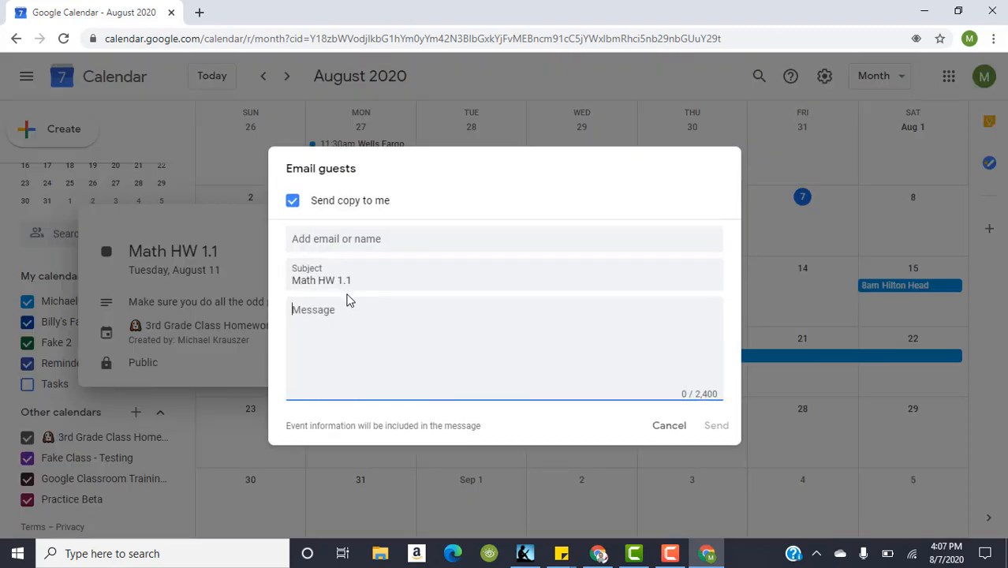
{"action": "left_click", "coordinate": [352, 239]}
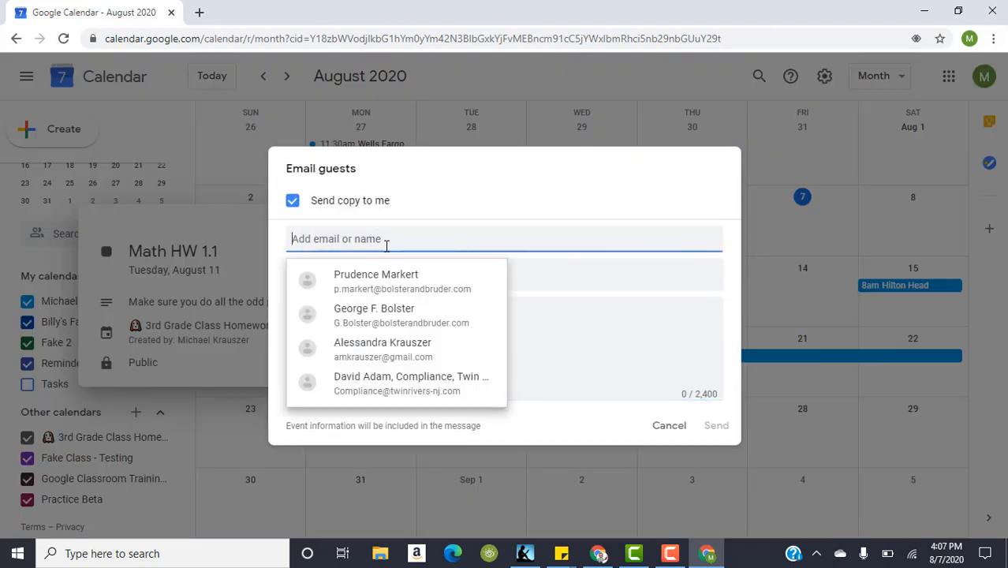
{"action": "left_click", "coordinate": [611, 211]}
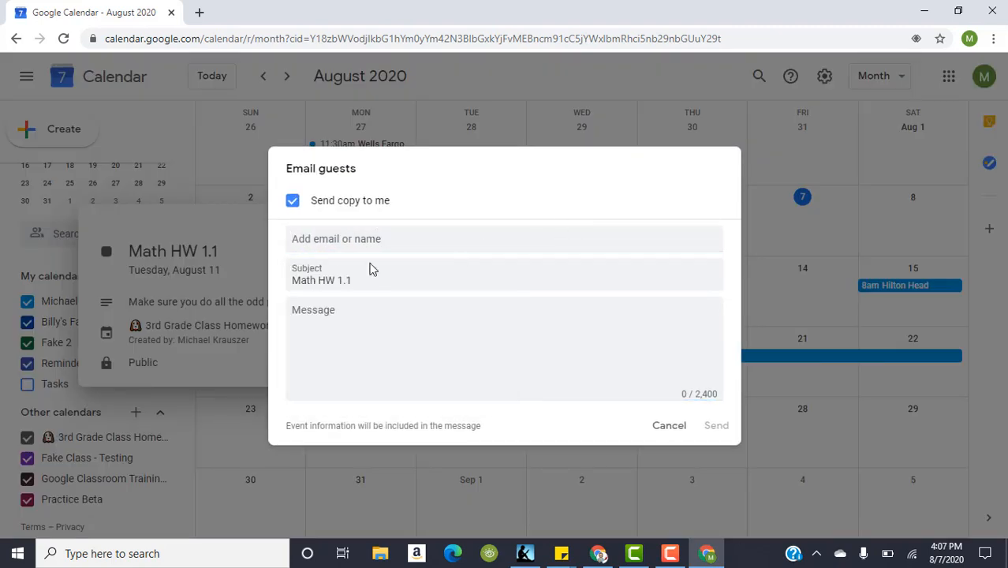
{"action": "left_click", "coordinate": [655, 433]}
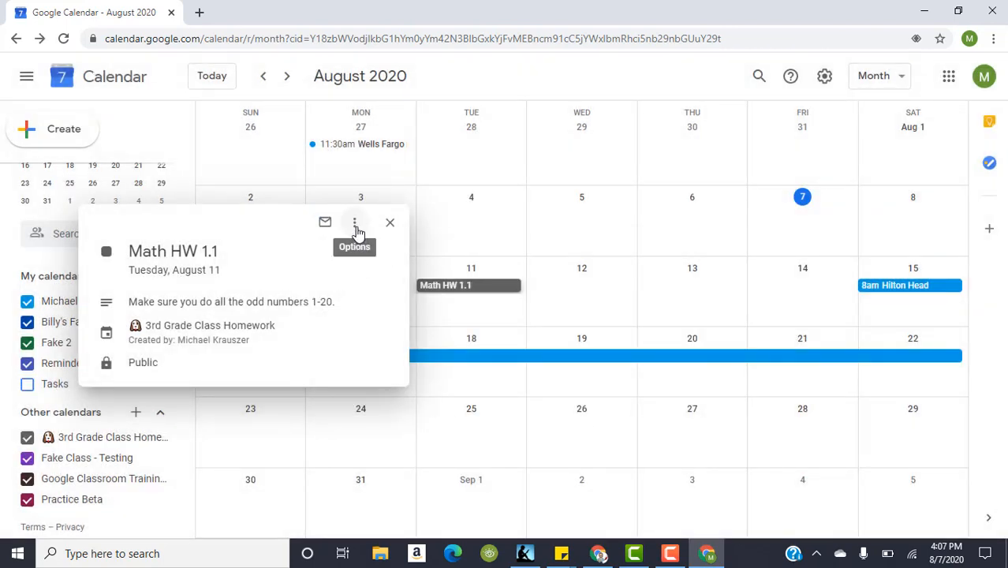
- Check the print, duplicate and copy options of the Math HW 1.1 event and close its details
{"action": "left_click", "coordinate": [355, 224]}
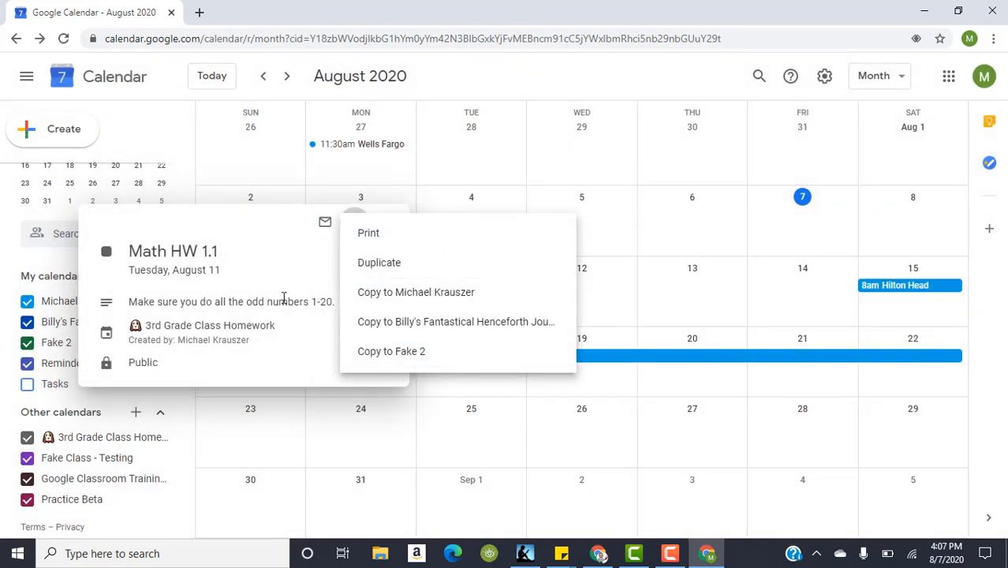
{"action": "left_click", "coordinate": [312, 284]}
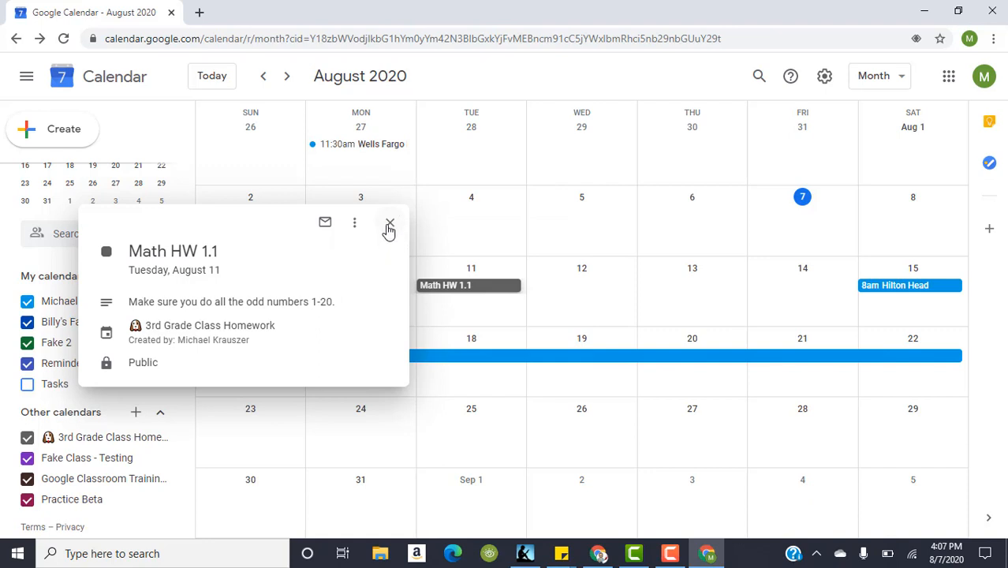
{"action": "left_click", "coordinate": [389, 224]}
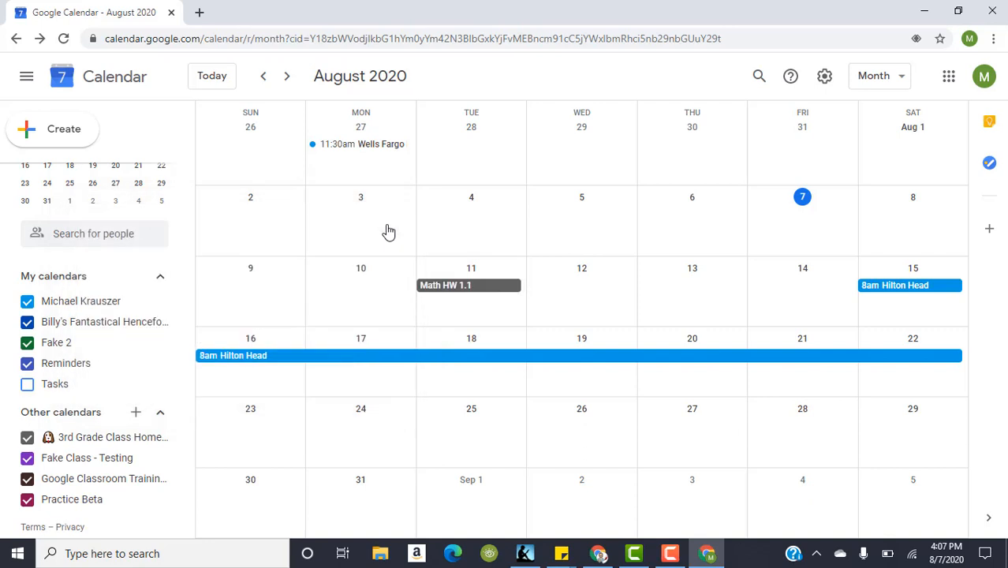
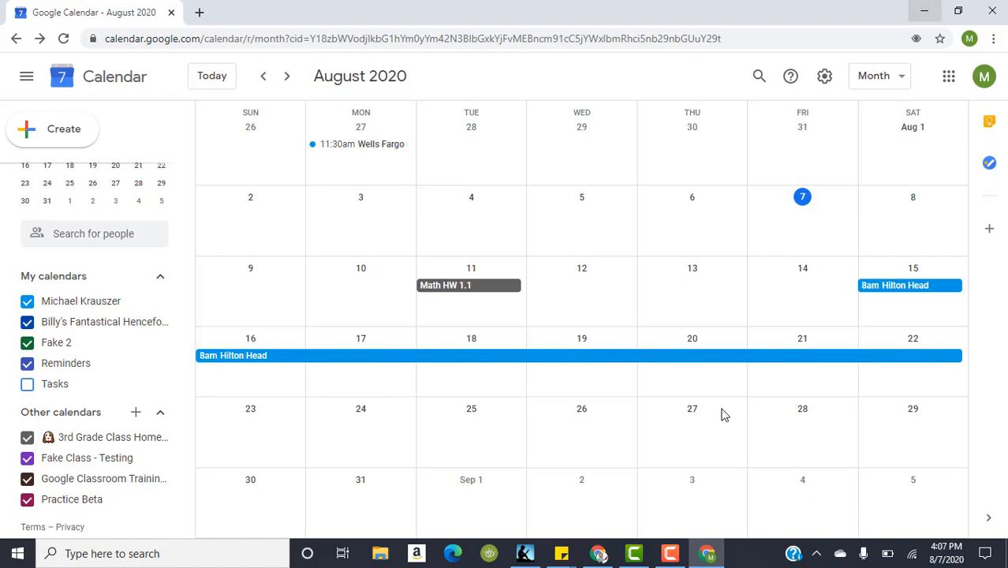
- Return to the school account's calendar settings, dismiss the shareable link dialog and go to the Share with specific people section
{"action": "left_click", "coordinate": [607, 552]}
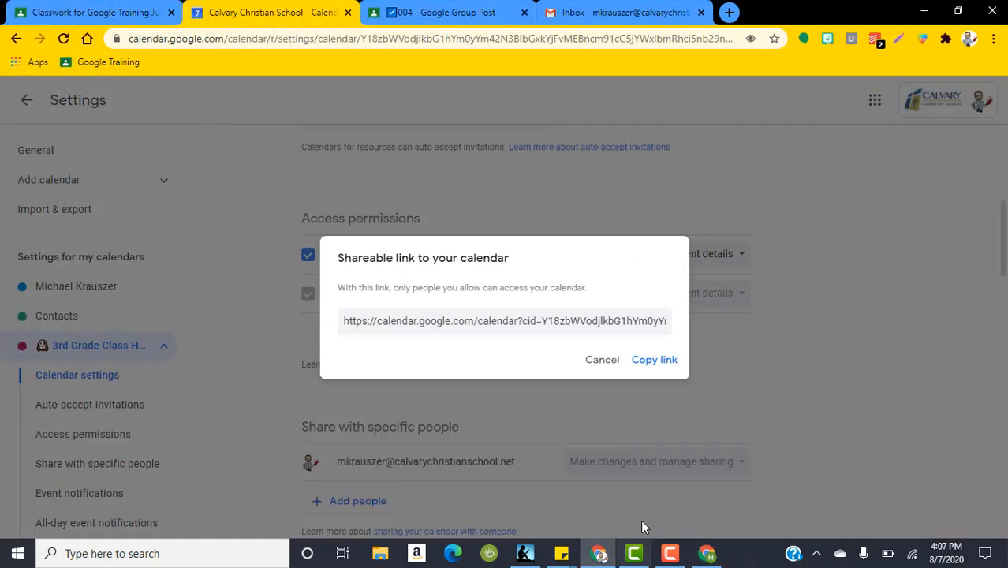
{"action": "left_click", "coordinate": [606, 363]}
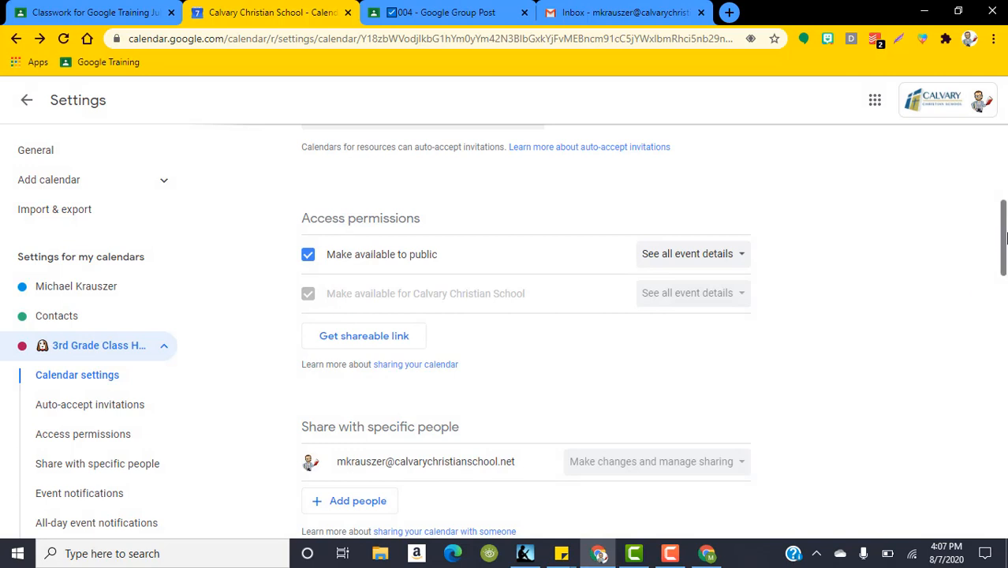
{"action": "left_click_drag", "start_coordinate": [1004, 240], "coordinate": [1003, 263]}
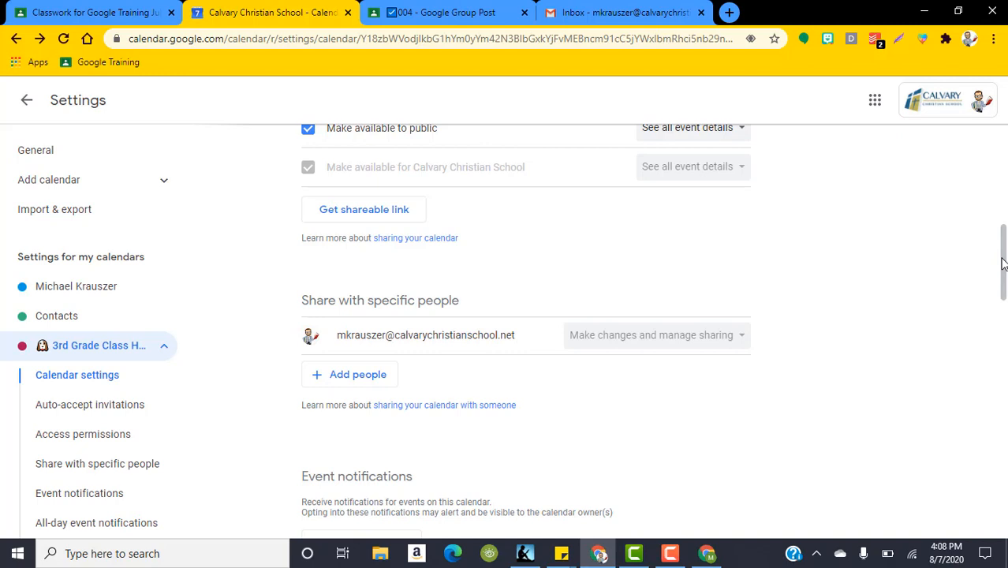
- Test the copied calendar link in an incognito window without a signed-in account, and close that window
{"action": "key", "text": "ctrl+shift+n"}
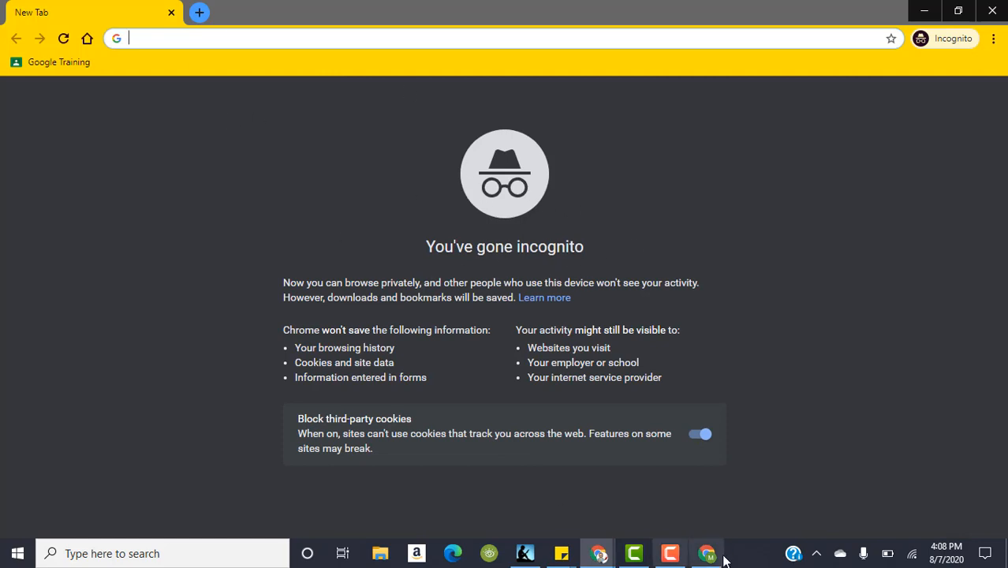
{"action": "left_click", "coordinate": [801, 272]}
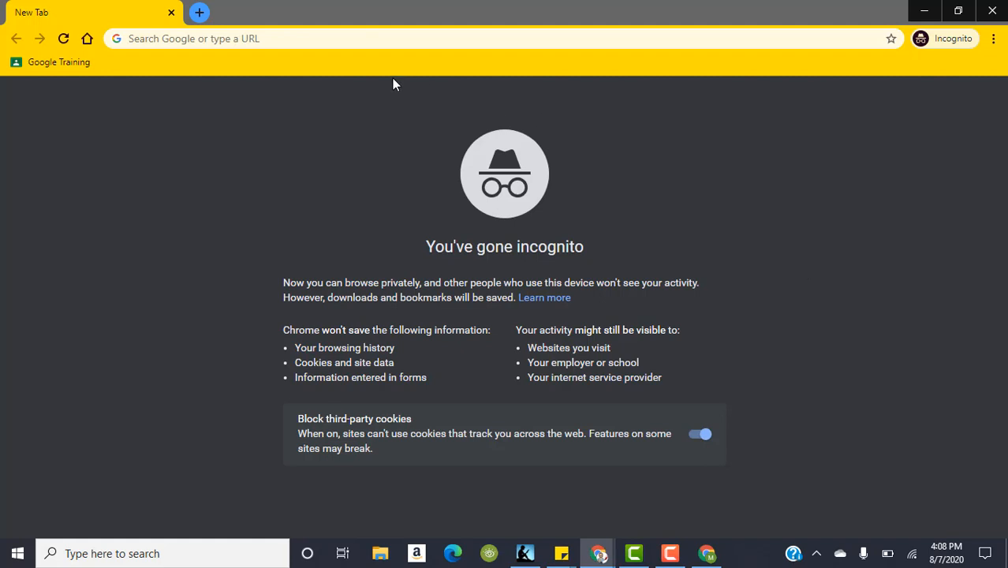
{"action": "left_click", "coordinate": [248, 36]}
{"action": "right_click", "coordinate": [247, 36]}
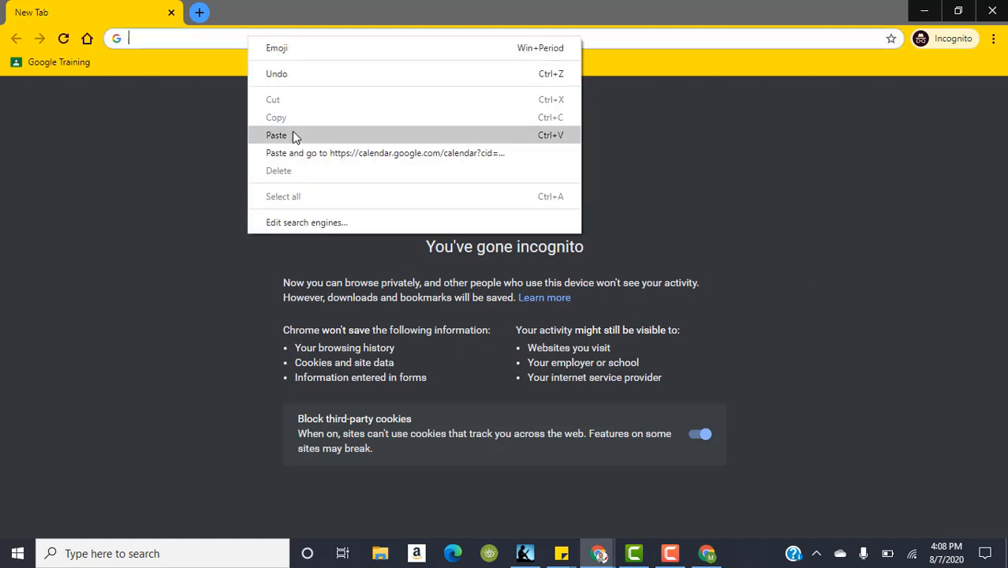
{"action": "left_click", "coordinate": [291, 133]}
{"action": "left_click", "coordinate": [339, 74]}
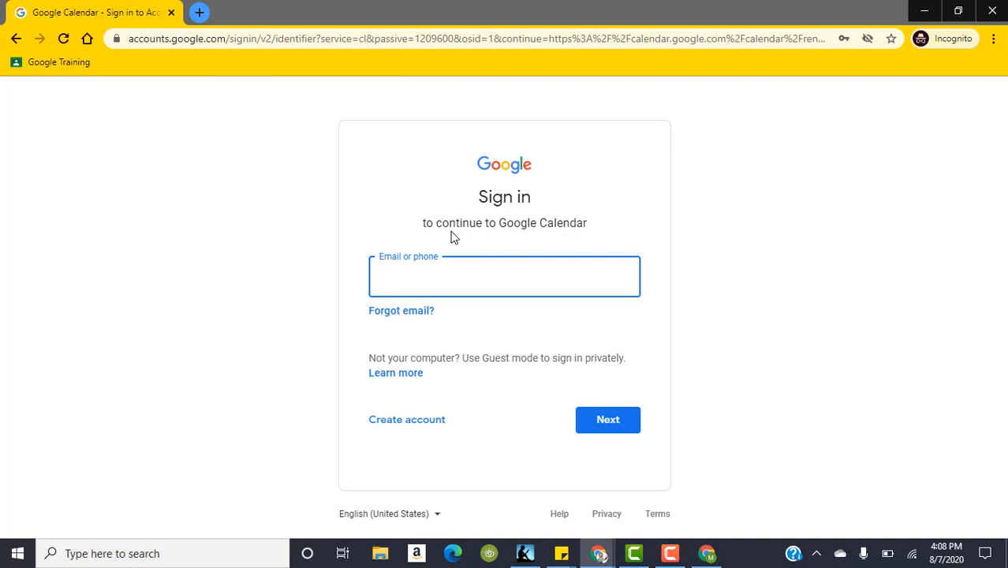
{"action": "left_click", "coordinate": [992, 11]}
- Look through the homework calendar's notification settings down to Integrate calendar and return to the sharing section
{"action": "scroll", "coordinate": [798, 315], "scroll_direction": "down", "scroll_amount": 2}
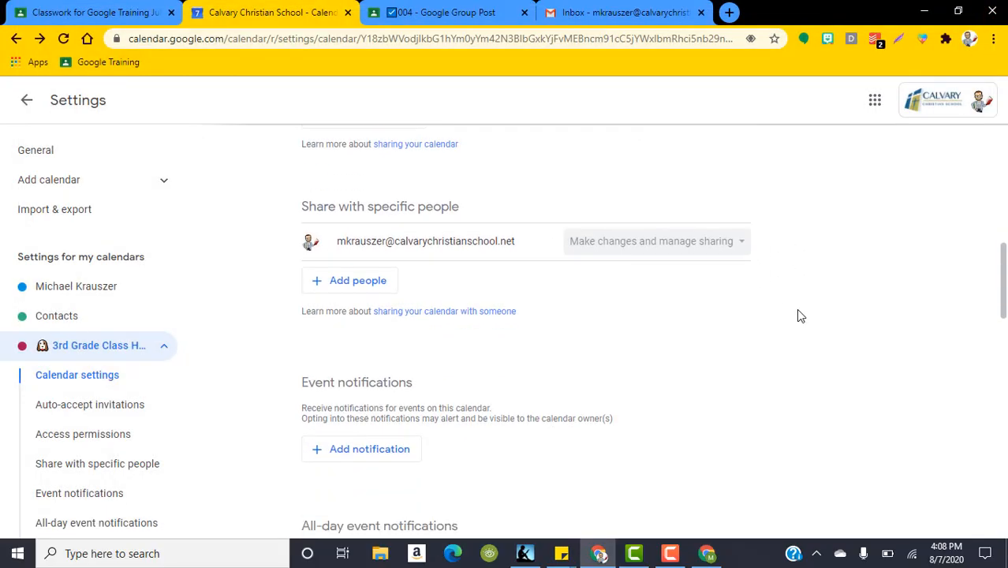
{"action": "scroll", "coordinate": [808, 319], "scroll_direction": "down", "scroll_amount": 5}
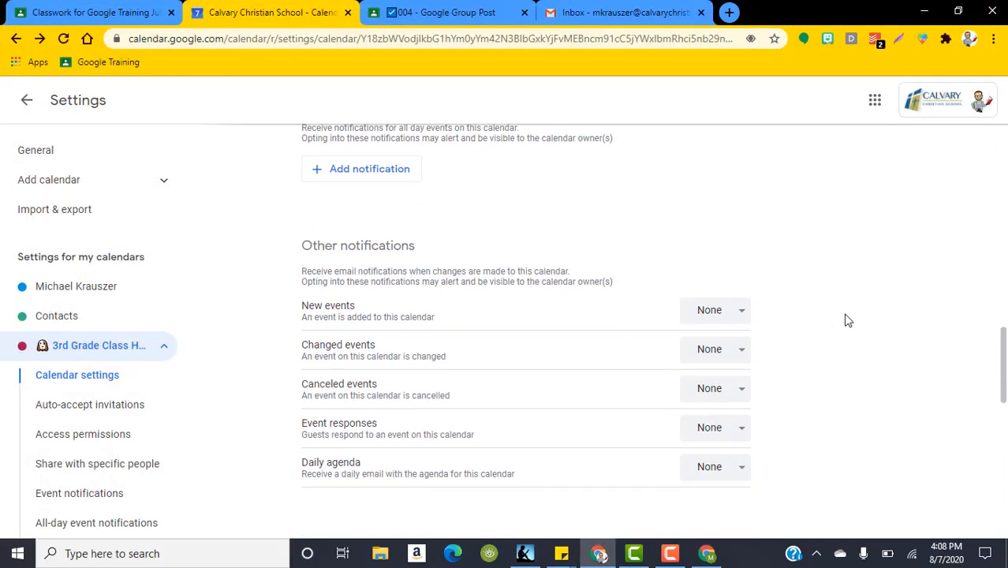
{"action": "scroll", "coordinate": [859, 307], "scroll_direction": "down", "scroll_amount": 3}
{"action": "scroll", "coordinate": [861, 308], "scroll_direction": "up", "scroll_amount": 2}
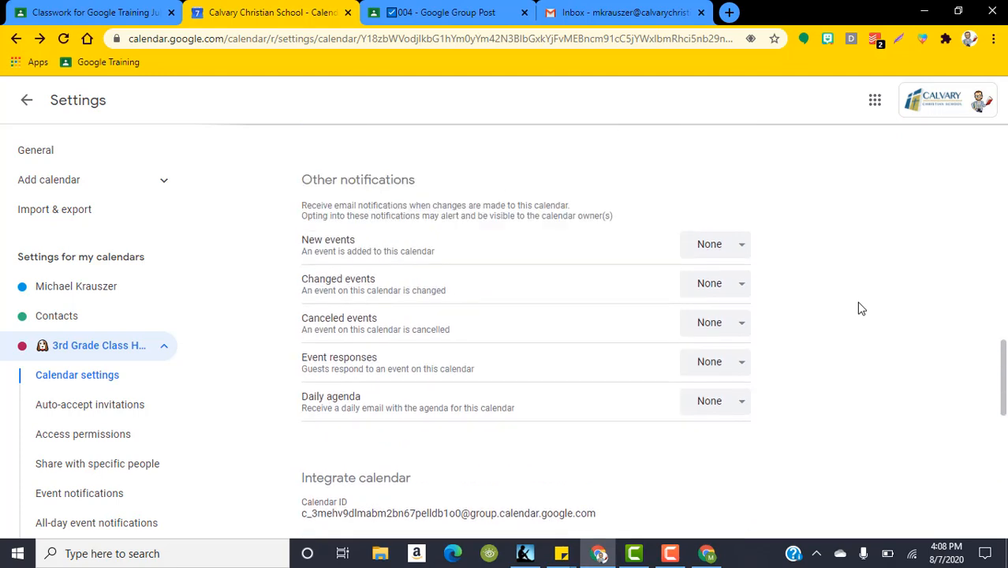
{"action": "scroll", "coordinate": [861, 308], "scroll_direction": "up", "scroll_amount": 5}
{"action": "scroll", "coordinate": [860, 308], "scroll_direction": "up", "scroll_amount": 3}
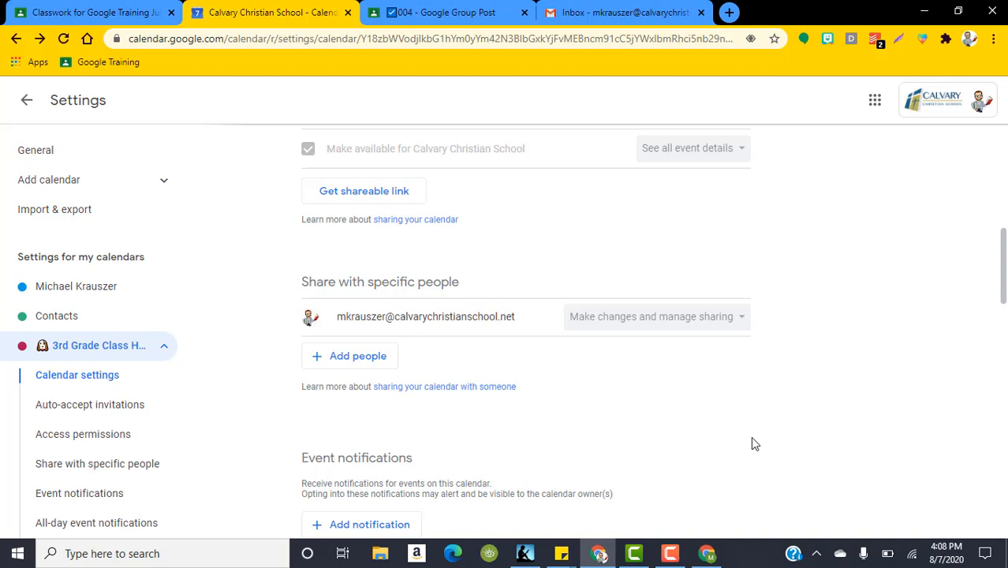
- Review the homework calendar's access permissions, sharing and notification settings, ending at the public URL and embed code under Integrate calendar
{"action": "scroll", "coordinate": [751, 443], "scroll_direction": "up", "scroll_amount": 3}
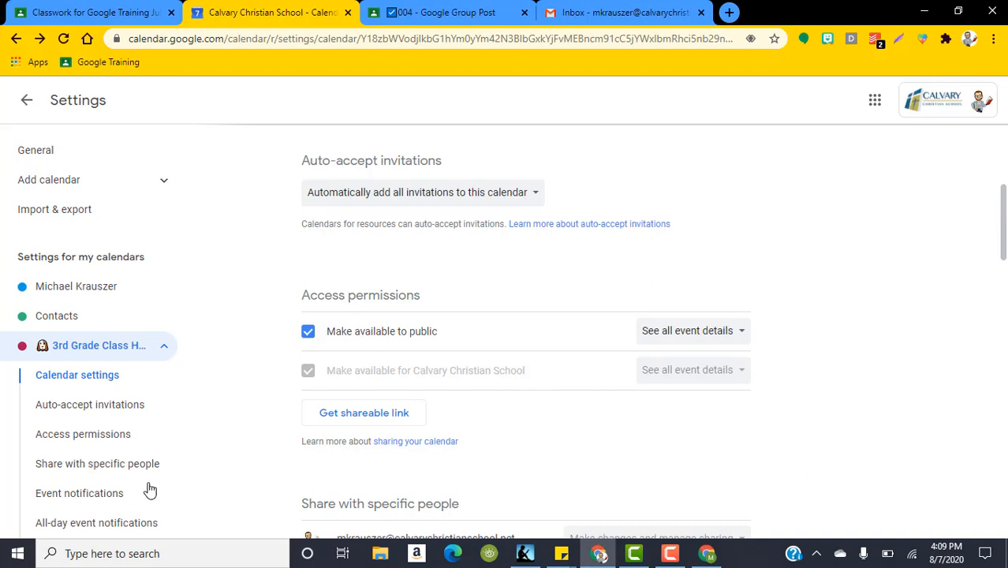
{"action": "scroll", "coordinate": [792, 313], "scroll_direction": "down", "scroll_amount": 3}
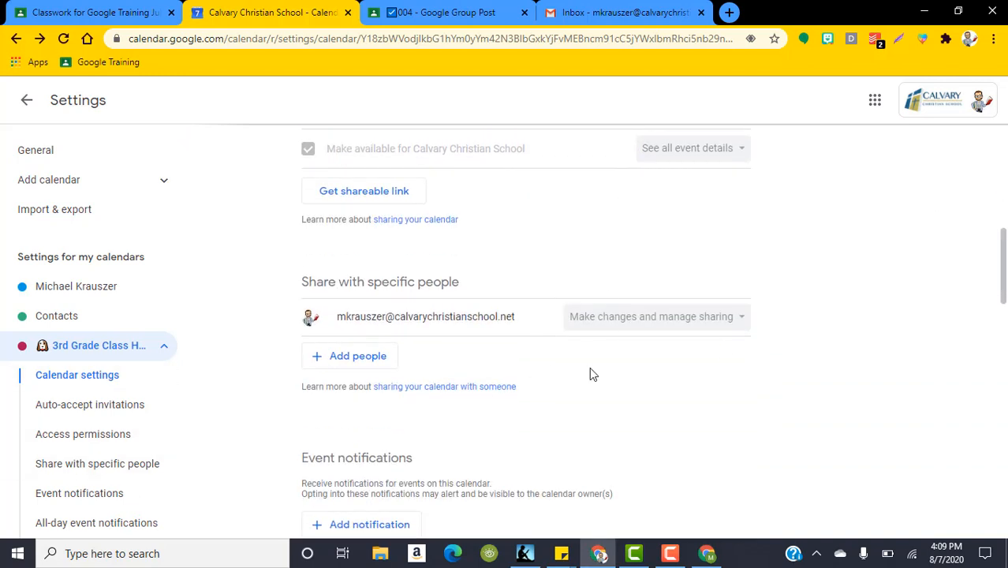
{"action": "scroll", "coordinate": [593, 374], "scroll_direction": "down", "scroll_amount": 4}
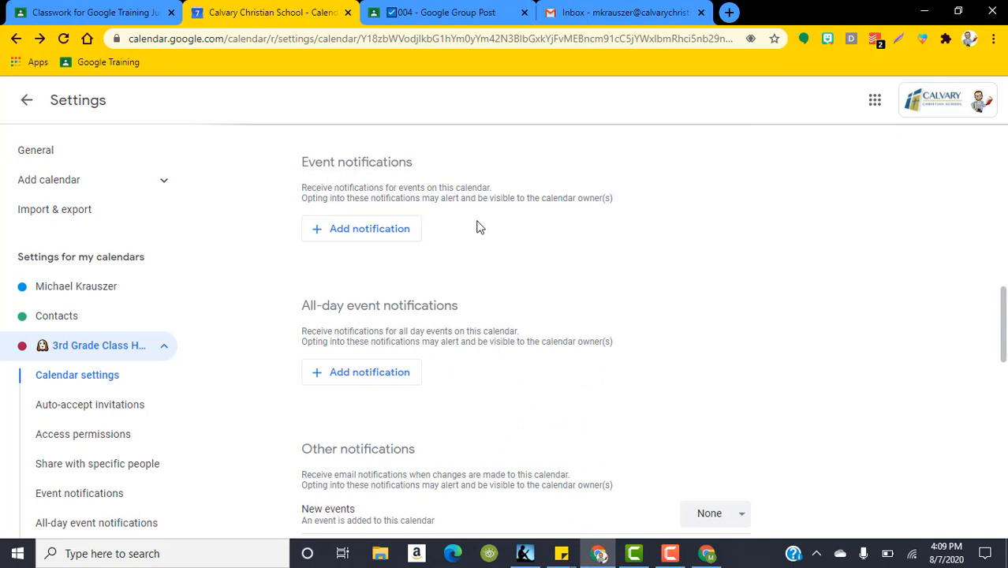
{"action": "scroll", "coordinate": [479, 227], "scroll_direction": "down", "scroll_amount": 3}
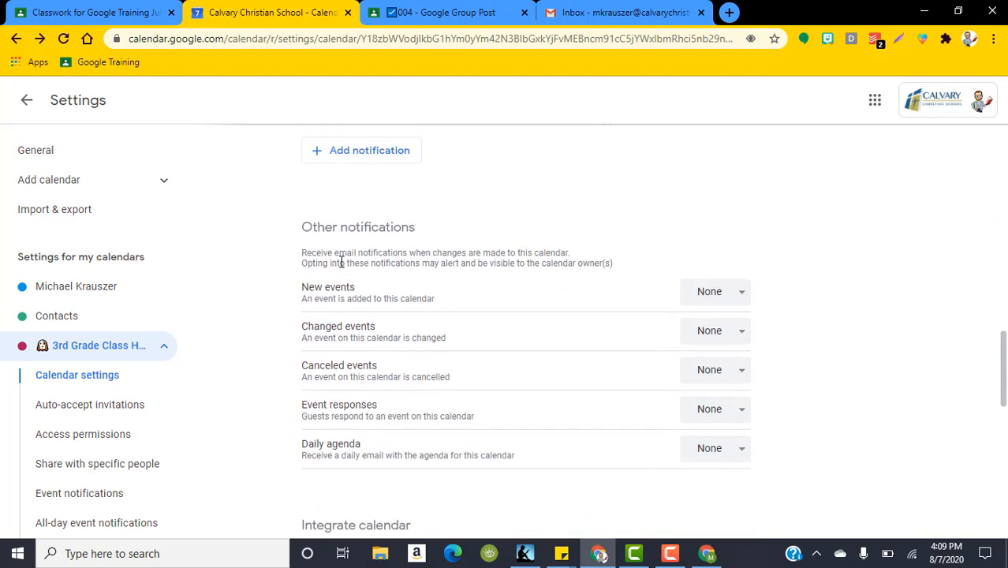
{"action": "scroll", "coordinate": [397, 246], "scroll_direction": "down", "scroll_amount": 1}
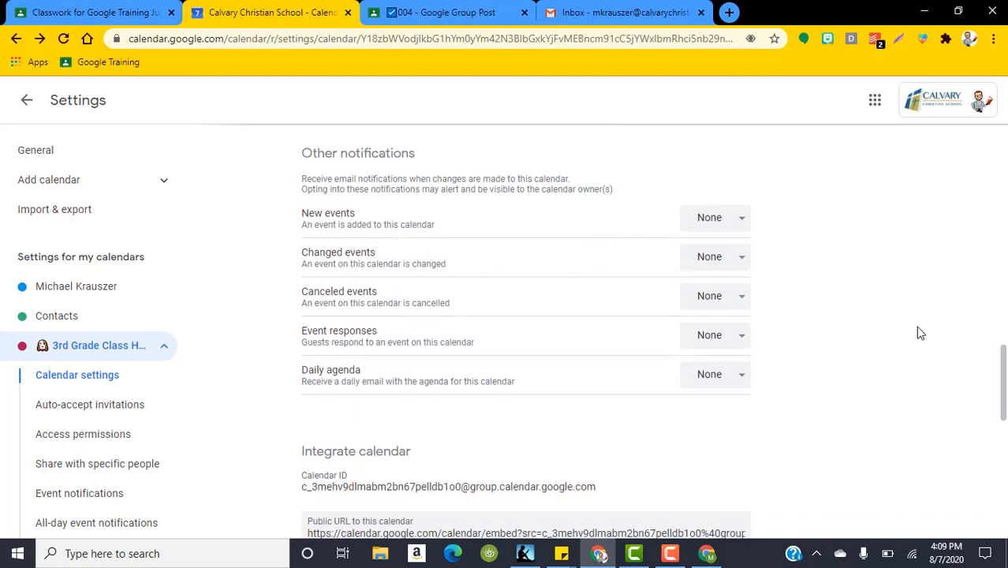
{"action": "scroll", "coordinate": [678, 360], "scroll_direction": "down", "scroll_amount": 3}
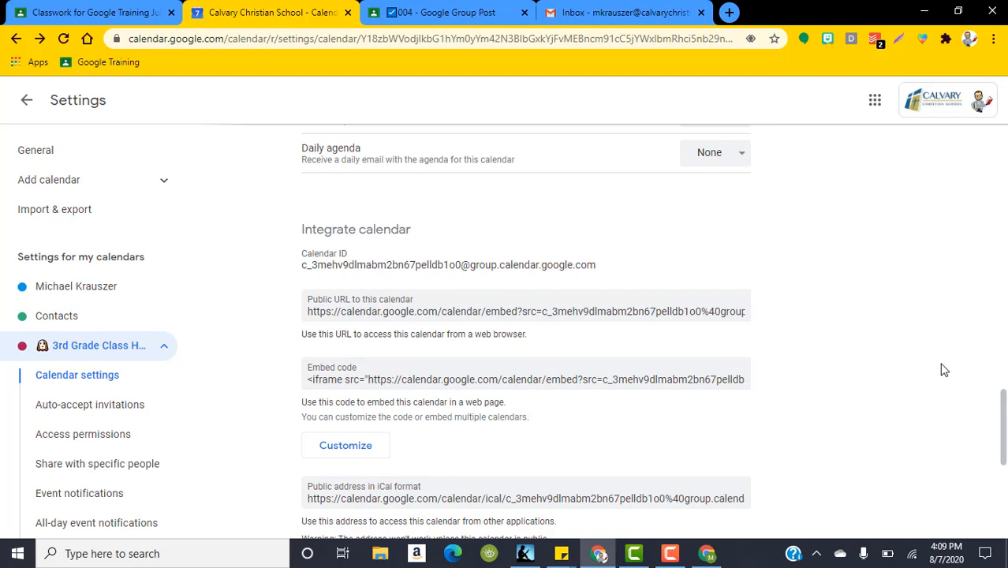
{"action": "scroll", "coordinate": [541, 321], "scroll_direction": "down", "scroll_amount": 1}
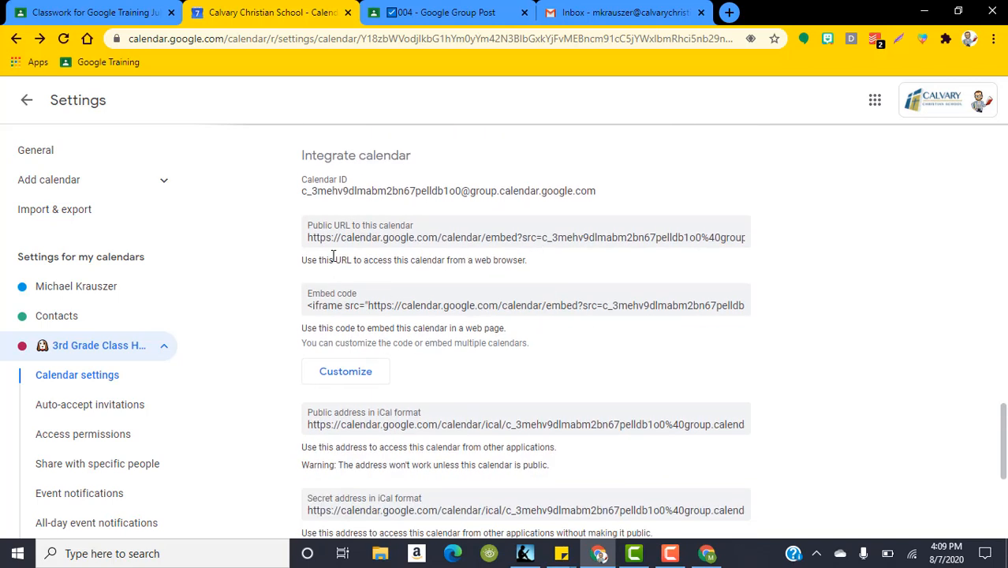
- Copy the 3rd Grade Class Homework calendar's public URL and open it in a new incognito window
{"action": "left_click", "coordinate": [424, 238]}
{"action": "right_click", "coordinate": [423, 237]}
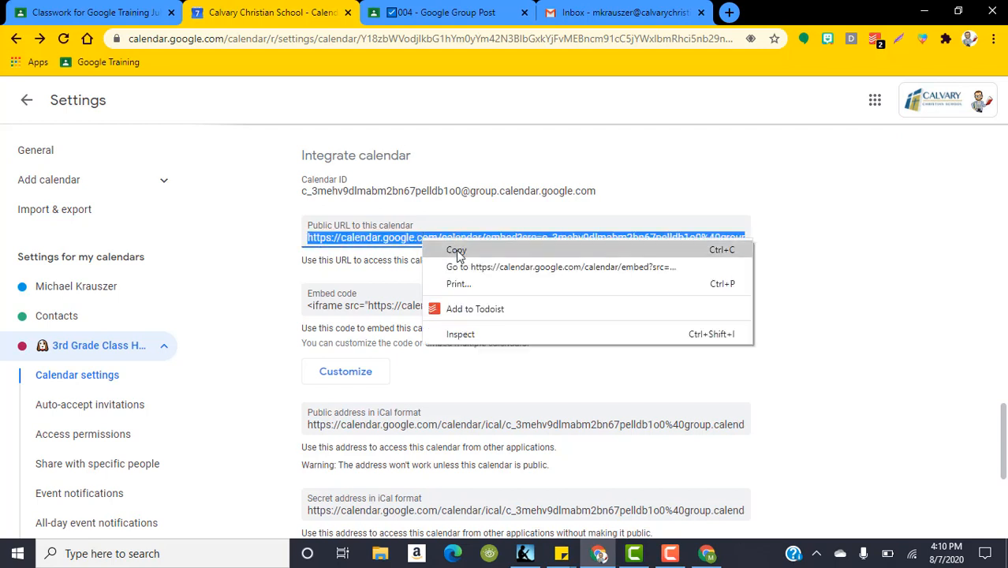
{"action": "left_click", "coordinate": [455, 250]}
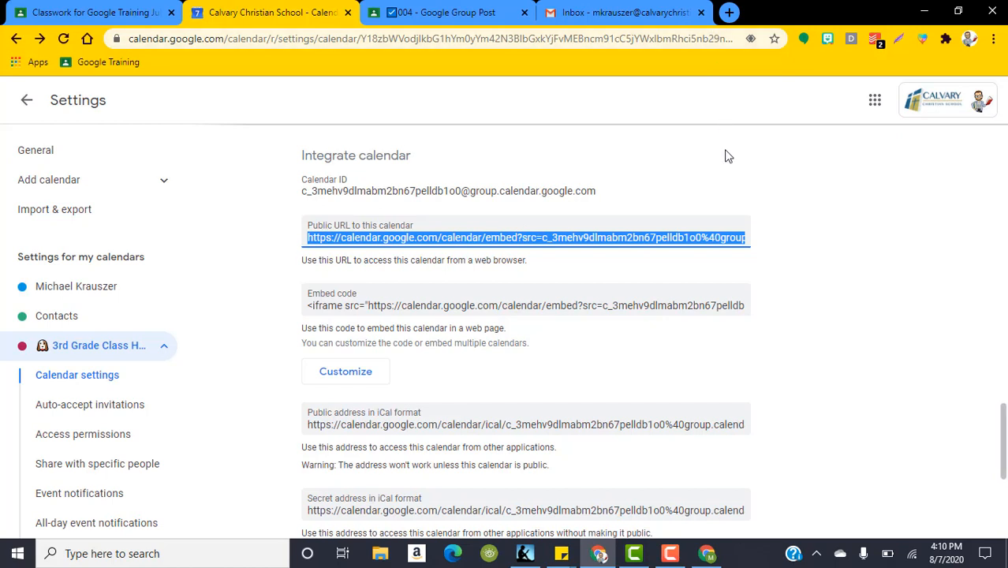
{"action": "key", "text": "ctrl+shift+n"}
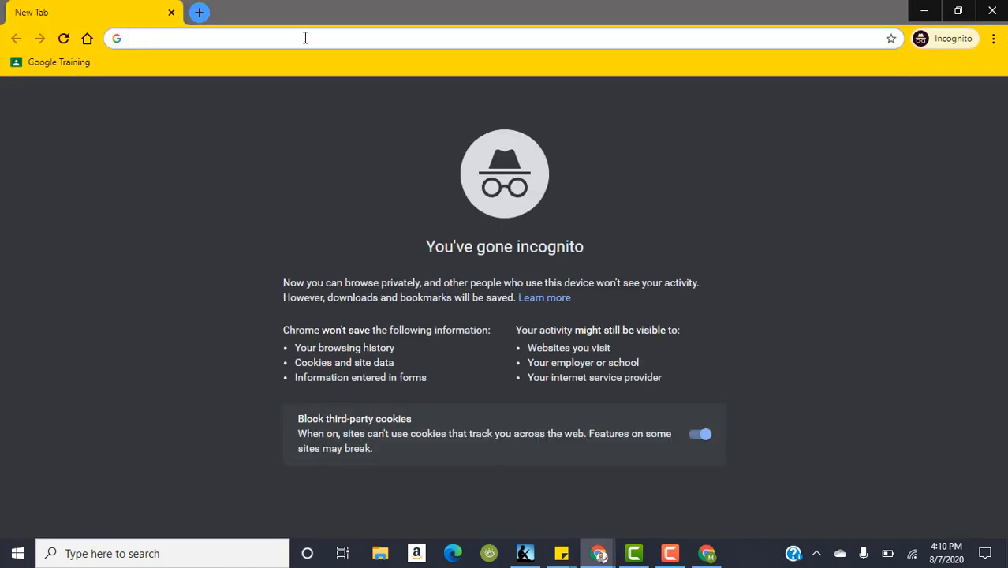
{"action": "right_click", "coordinate": [305, 39]}
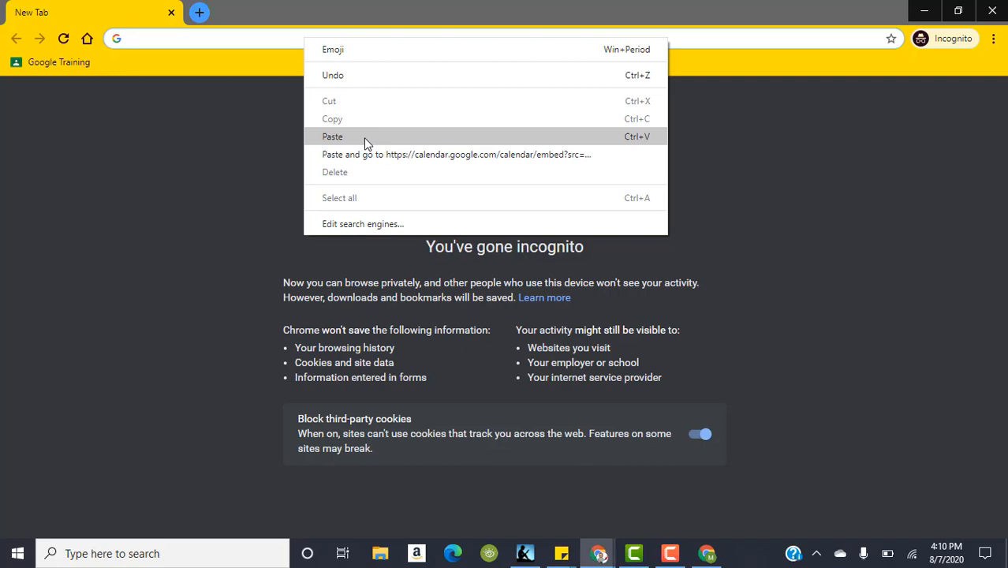
{"action": "left_click", "coordinate": [344, 138]}
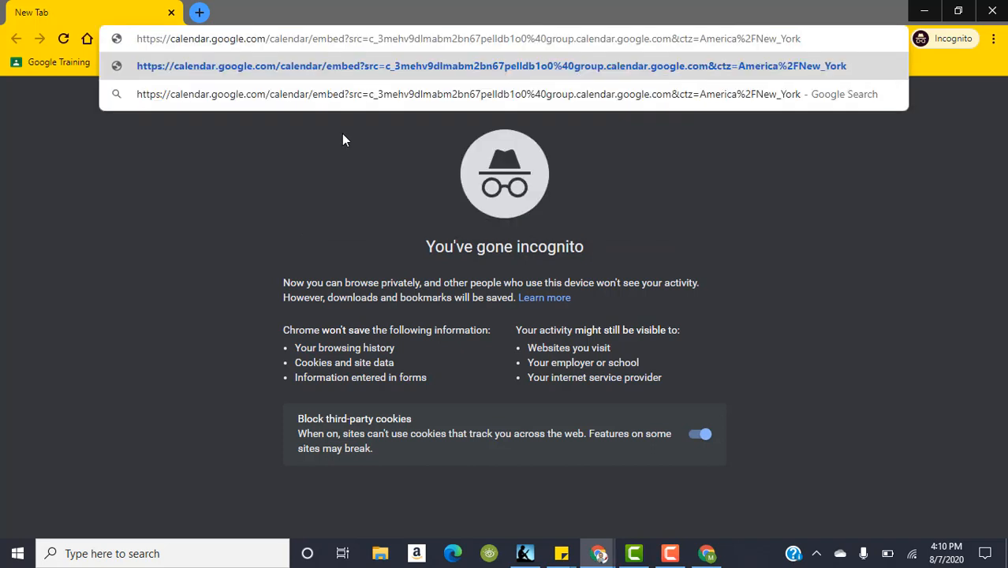
{"action": "key", "text": "Return"}
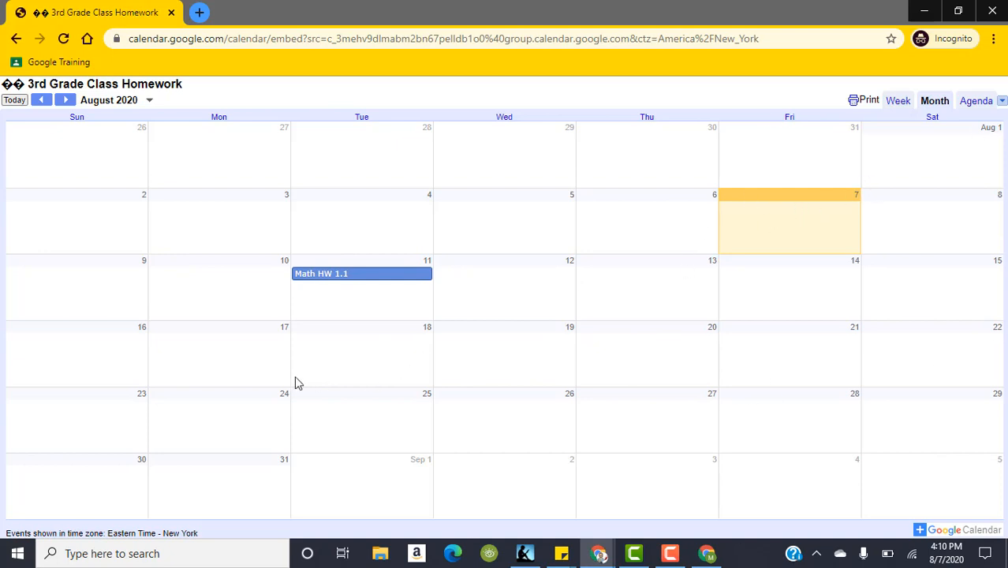
- View the details of the Math HW 1.1 event in the public calendar, then close the incognito window
{"action": "left_click", "coordinate": [347, 275]}
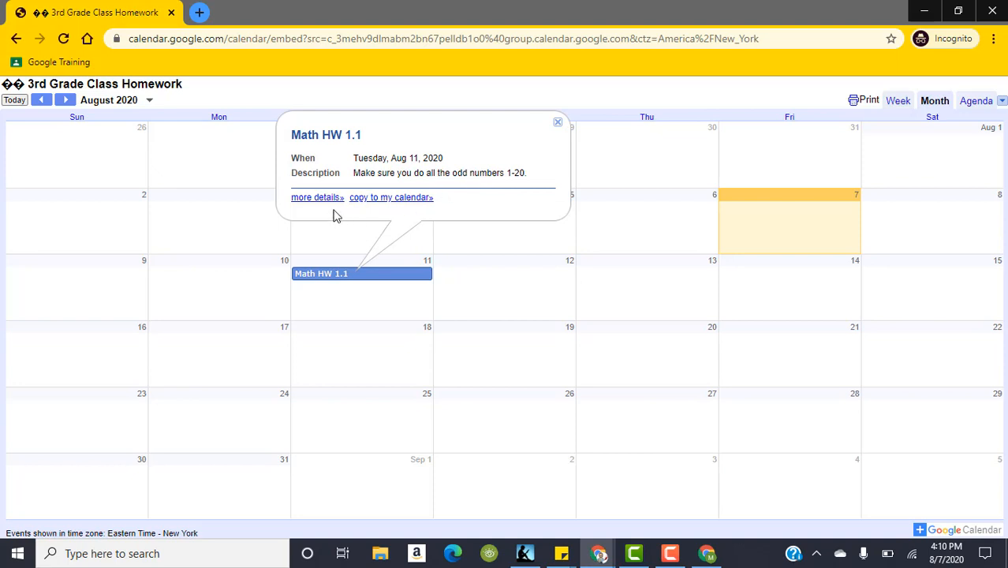
{"action": "left_click", "coordinate": [559, 127]}
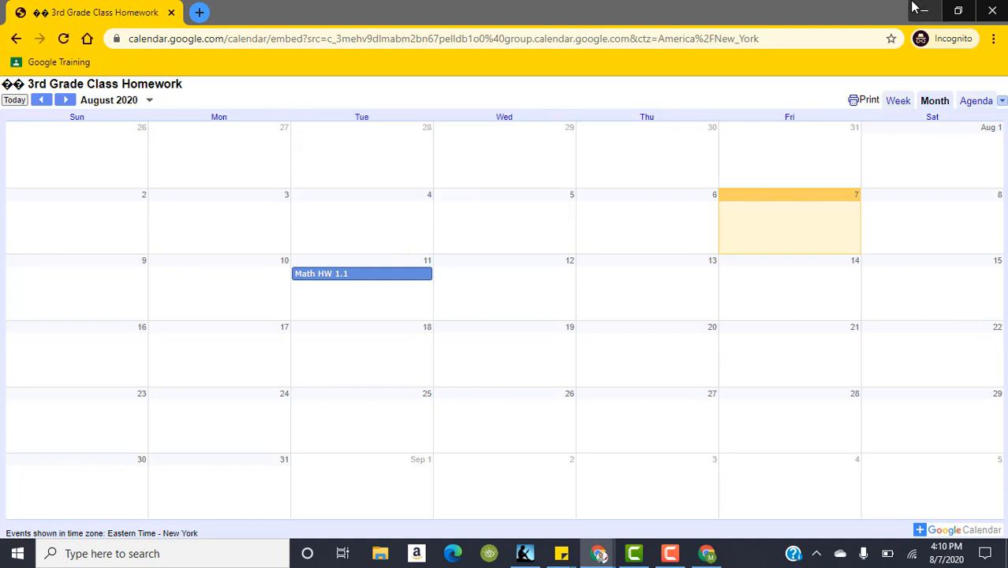
{"action": "left_click", "coordinate": [994, 7]}
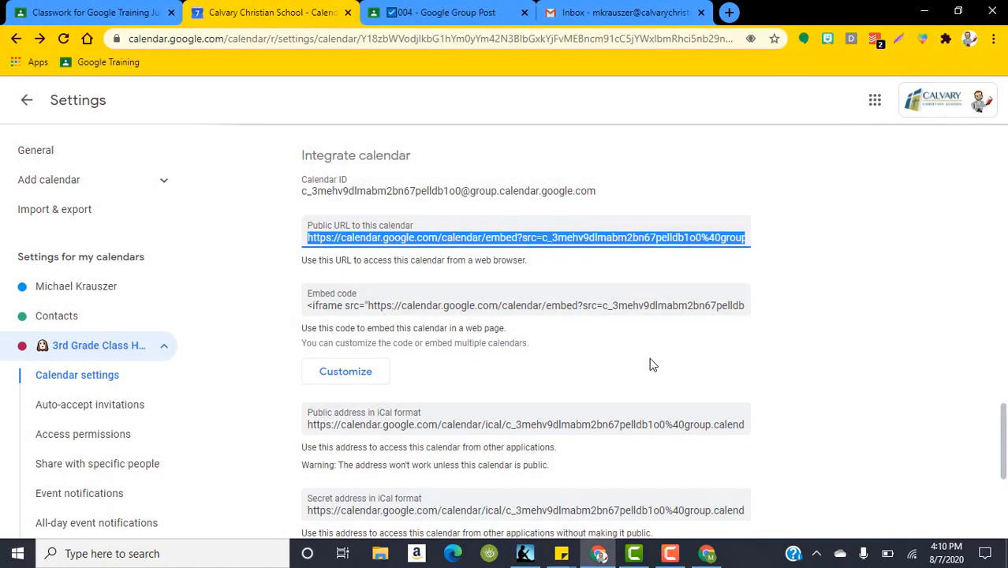
- Leave the 3rd Grade Class Homework calendar's settings and return to the month view
{"action": "scroll", "coordinate": [652, 364], "scroll_direction": "down", "scroll_amount": 1}
{"action": "scroll", "coordinate": [401, 292], "scroll_direction": "down", "scroll_amount": 1}
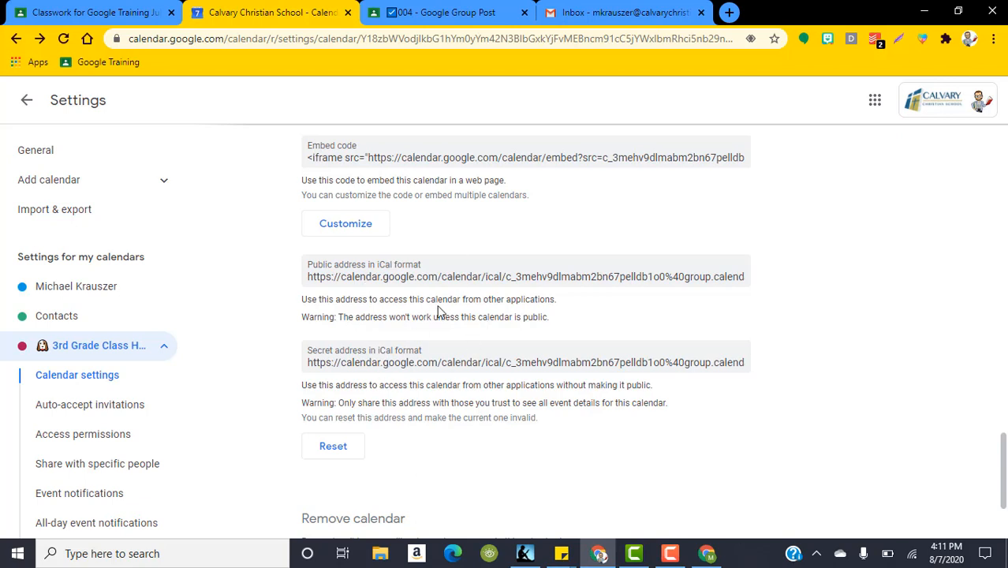
{"action": "scroll", "coordinate": [438, 309], "scroll_direction": "down", "scroll_amount": 2}
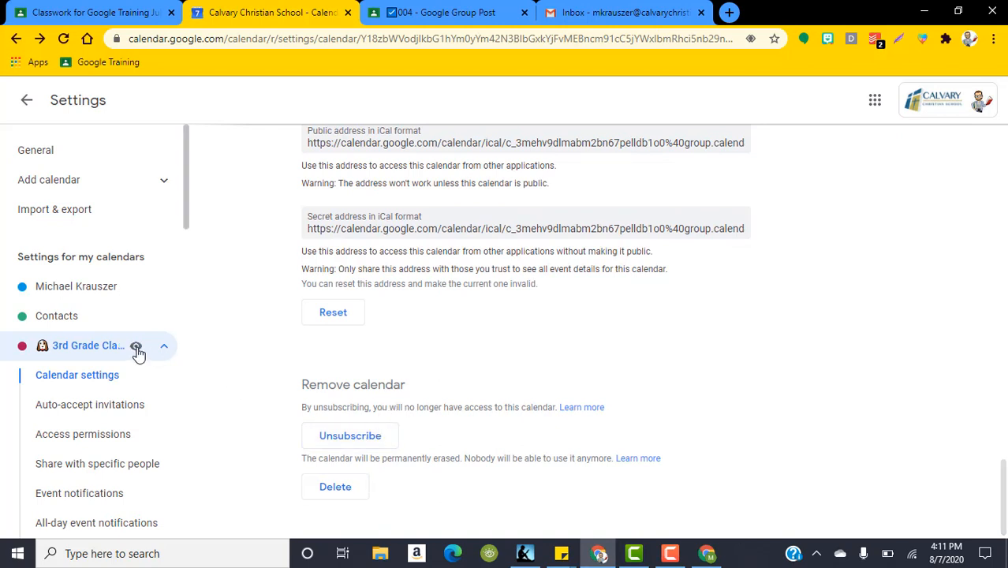
{"action": "left_click", "coordinate": [25, 100]}
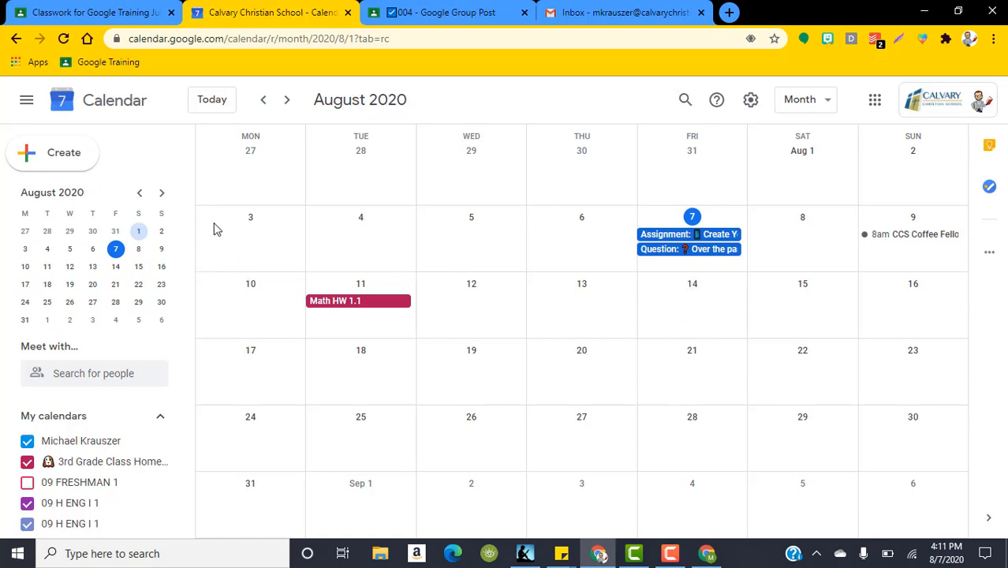
{"action": "left_click", "coordinate": [28, 156]}
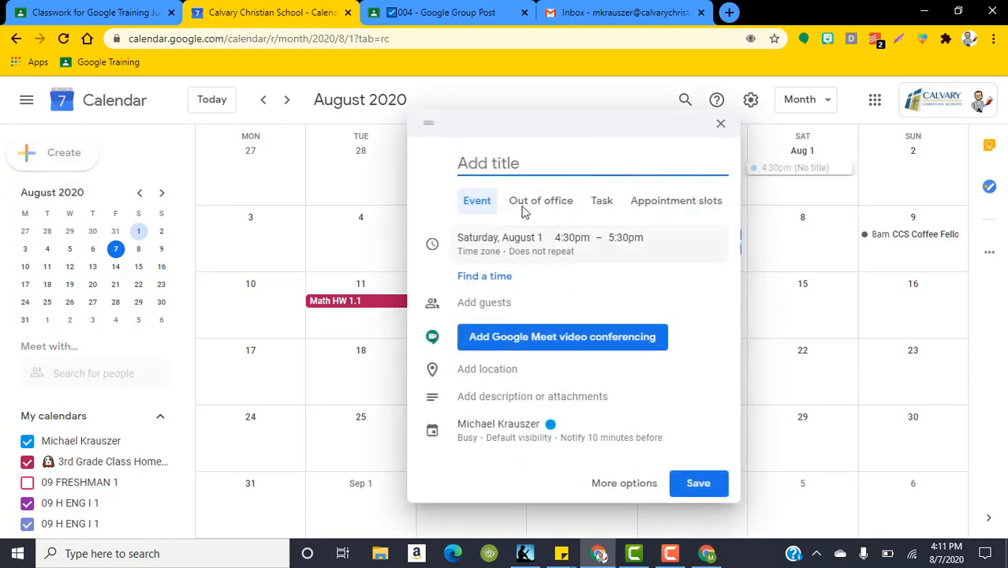
{"action": "left_click", "coordinate": [721, 125]}
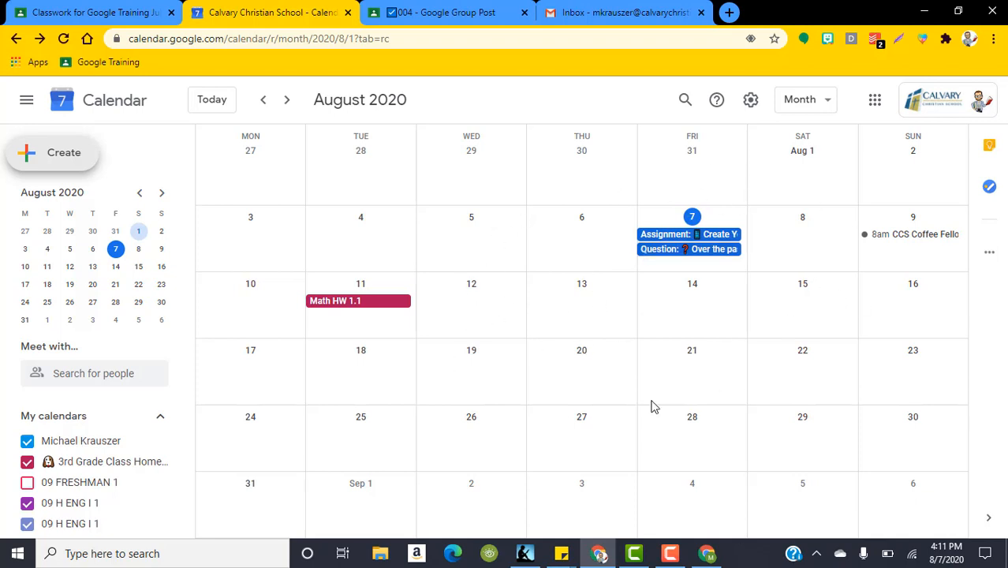
{"action": "left_click", "coordinate": [694, 304]}
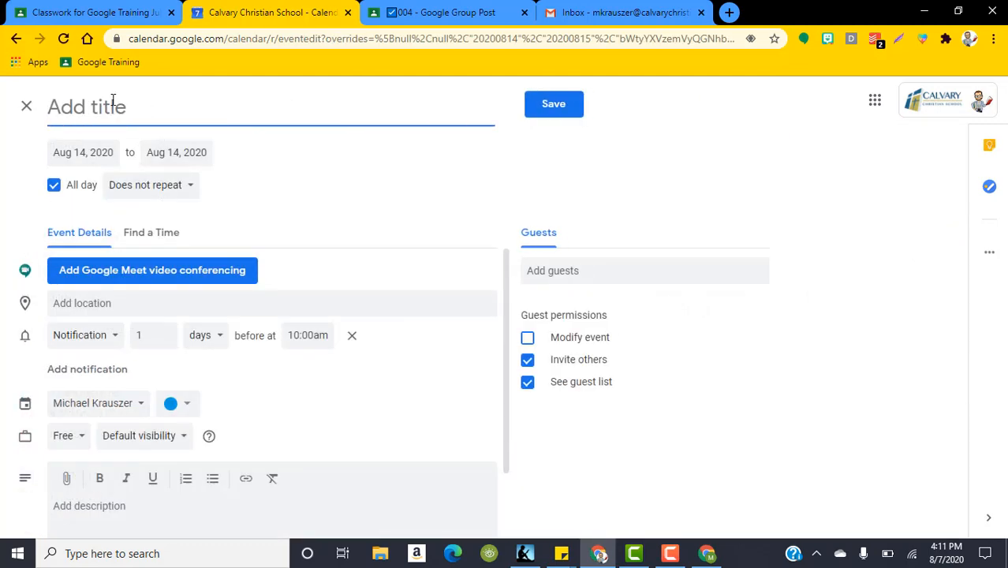
{"action": "left_click", "coordinate": [22, 106]}
{"action": "left_click", "coordinate": [708, 301]}
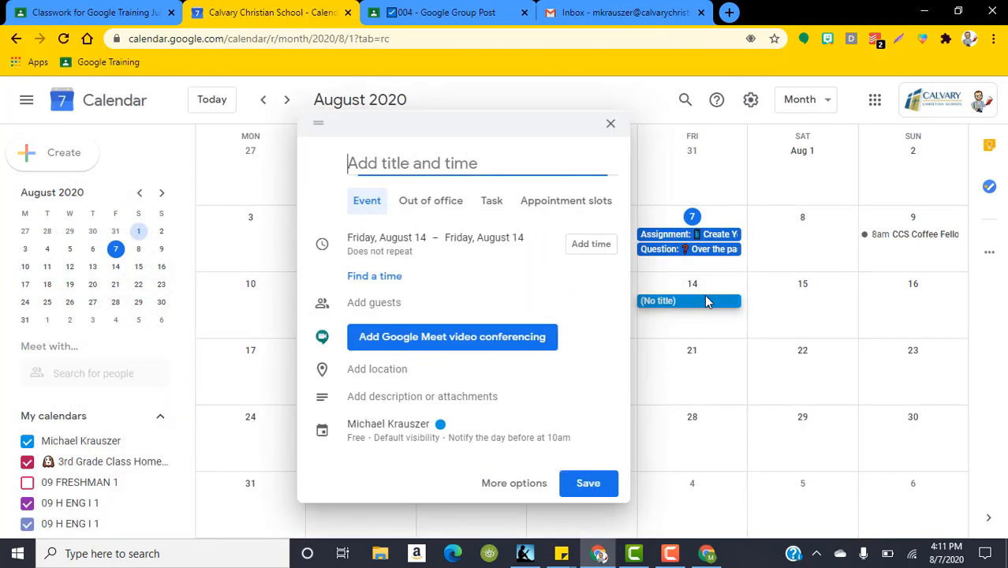
{"action": "left_click", "coordinate": [609, 128]}
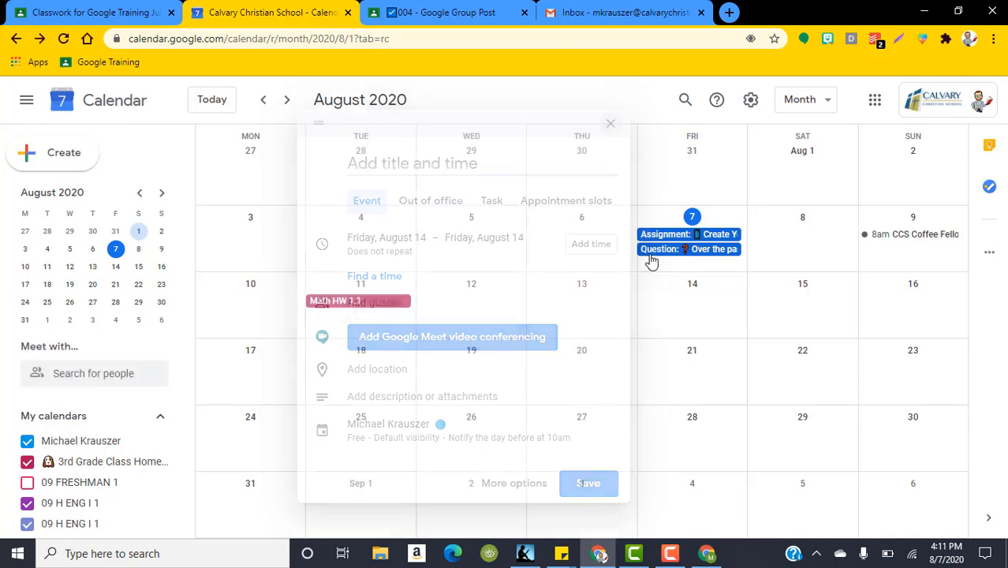
{"action": "left_click", "coordinate": [693, 301]}
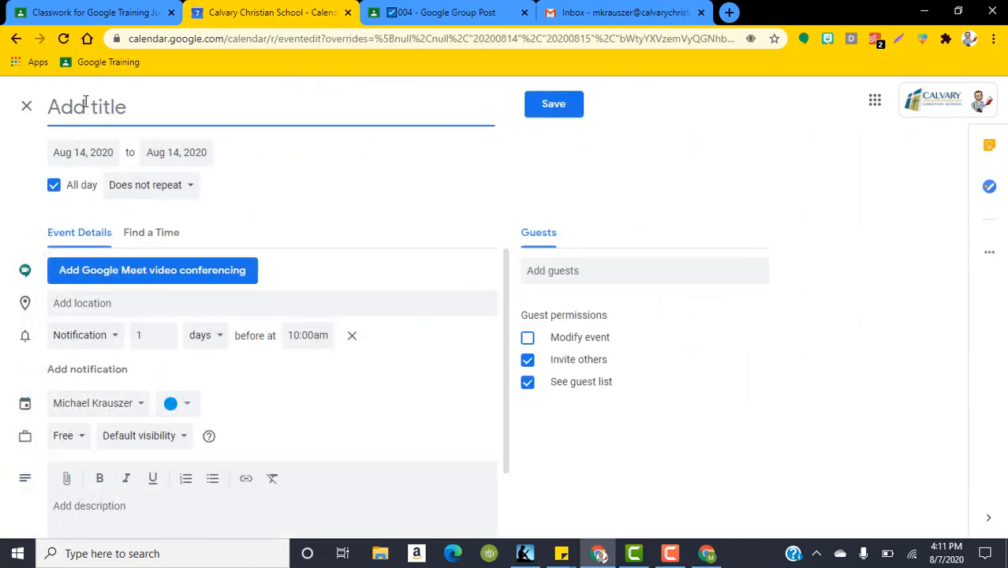
{"action": "left_click", "coordinate": [27, 106]}
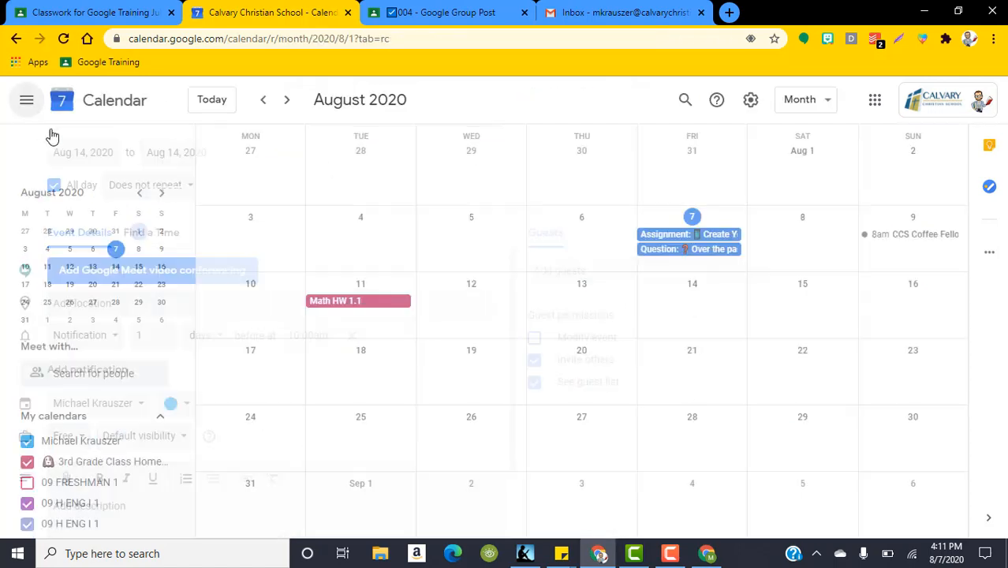
- Start a new event on Friday, August 14 titled "Current Events - 3rd graders"
{"action": "left_click", "coordinate": [697, 309]}
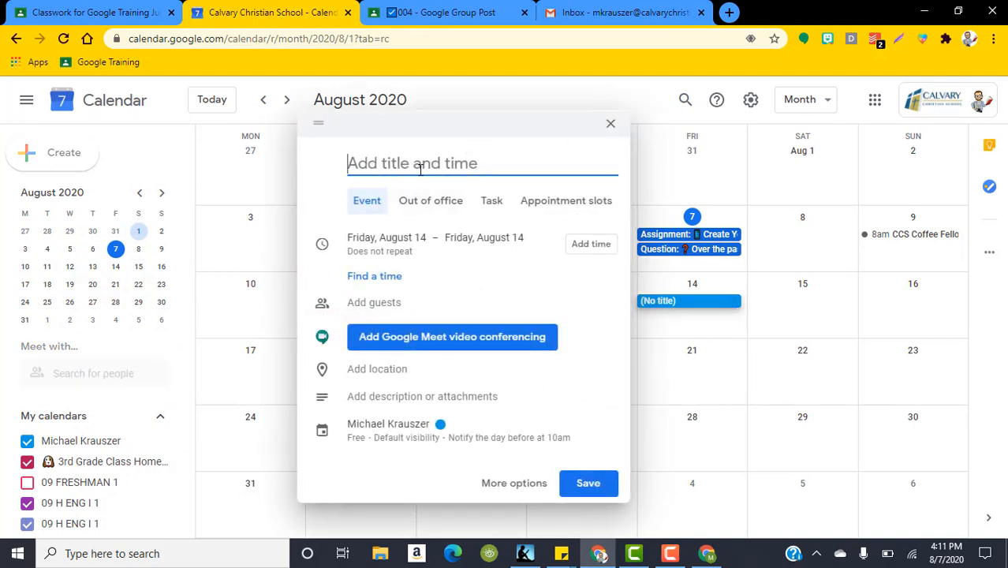
{"action": "type", "text": "Cur"}
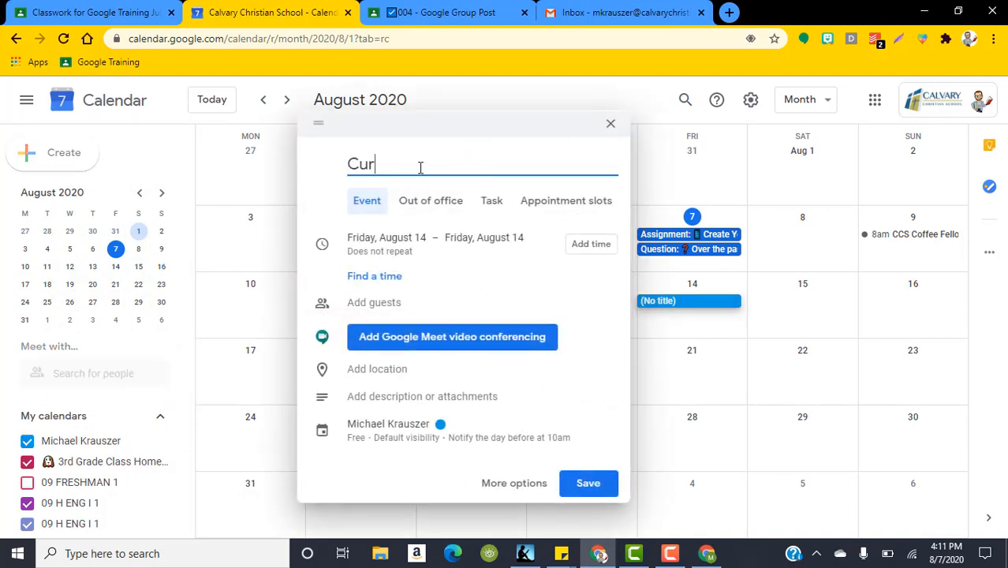
{"action": "type", "text": "r"}
{"action": "key", "text": "BackSpace"}
{"action": "key", "text": "BackSpace"}
{"action": "key", "text": "BackSpace"}
{"action": "key", "text": "BackSpace"}
{"action": "type", "text": "Current Events -"}
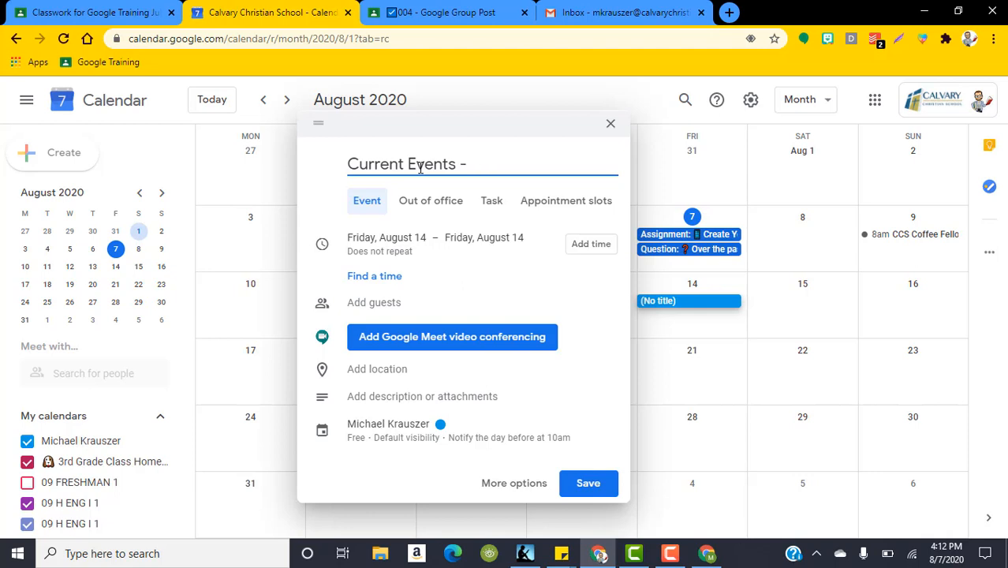
{"action": "type", "text": " 3rd graders"}
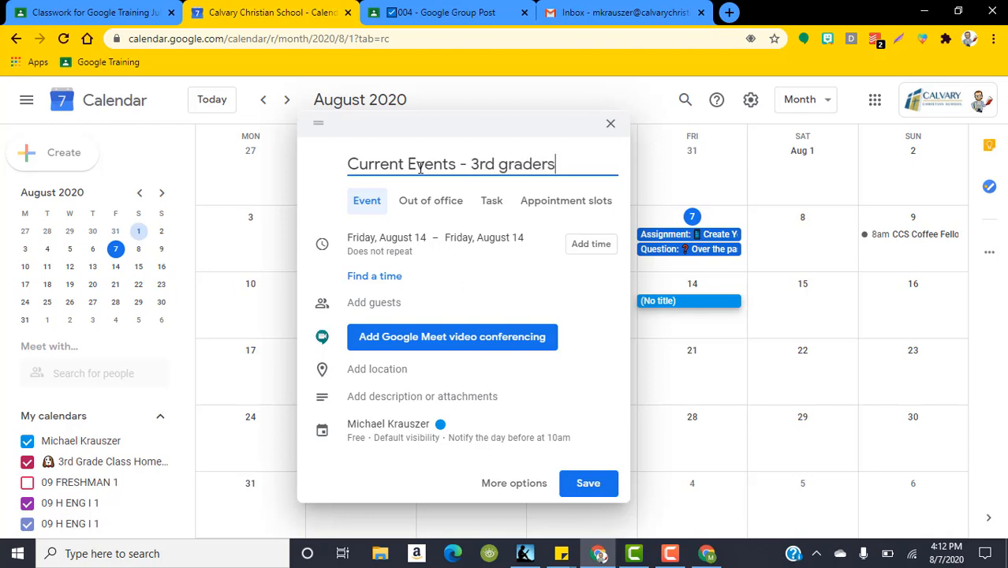
- Set the Current Events event to repeat weekly on Friday
{"action": "left_click", "coordinate": [399, 246]}
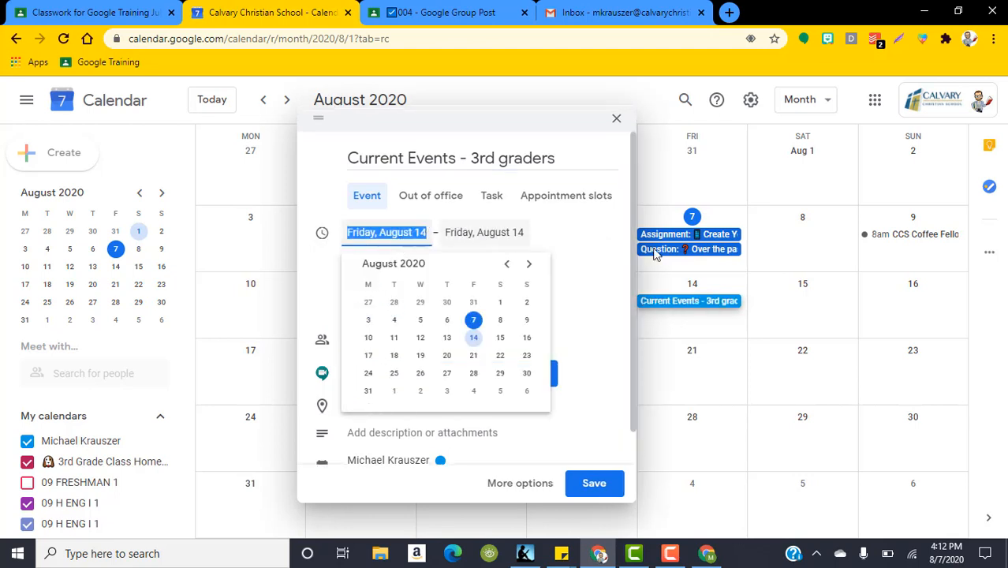
{"action": "left_click", "coordinate": [600, 272]}
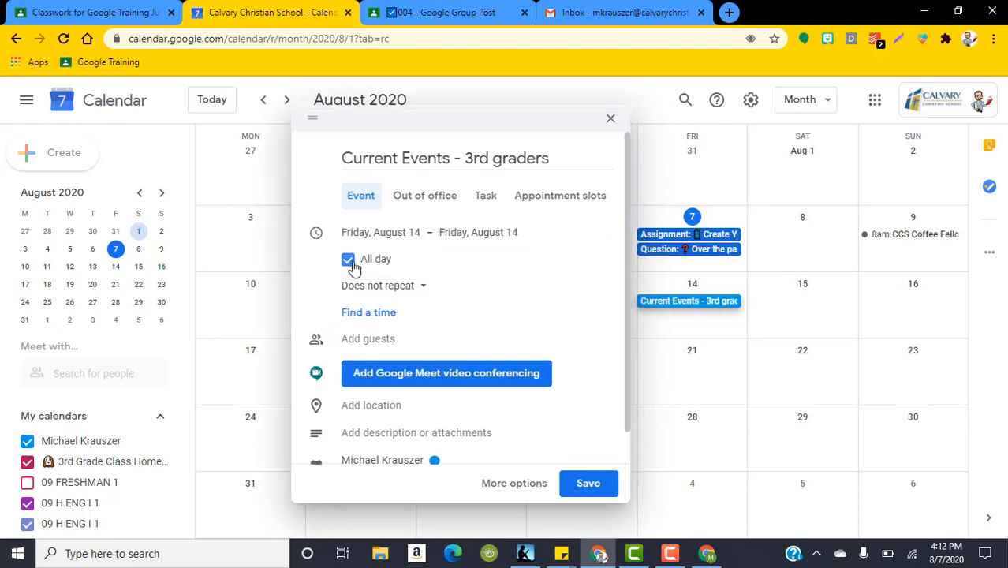
{"action": "left_click", "coordinate": [415, 291]}
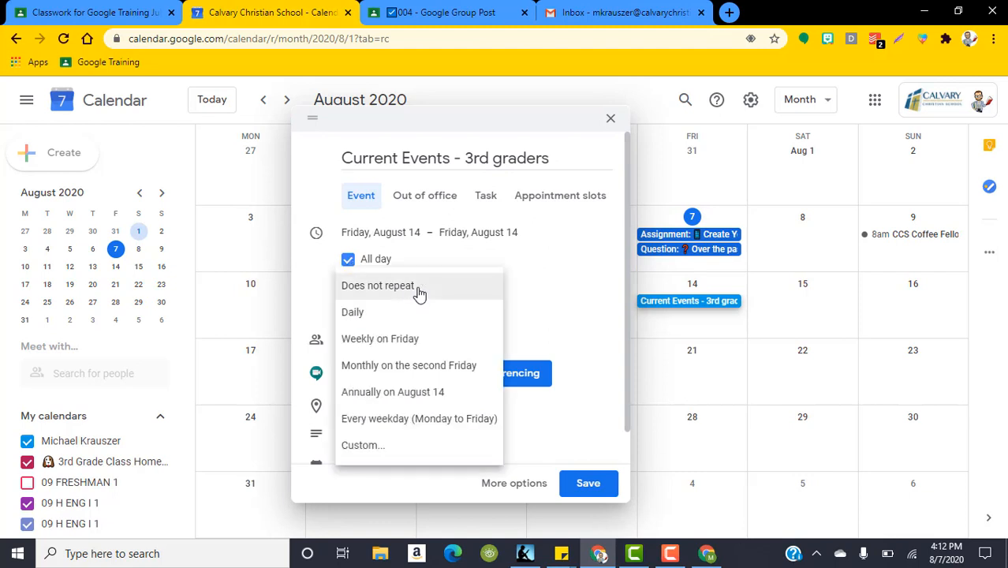
{"action": "left_click", "coordinate": [412, 338]}
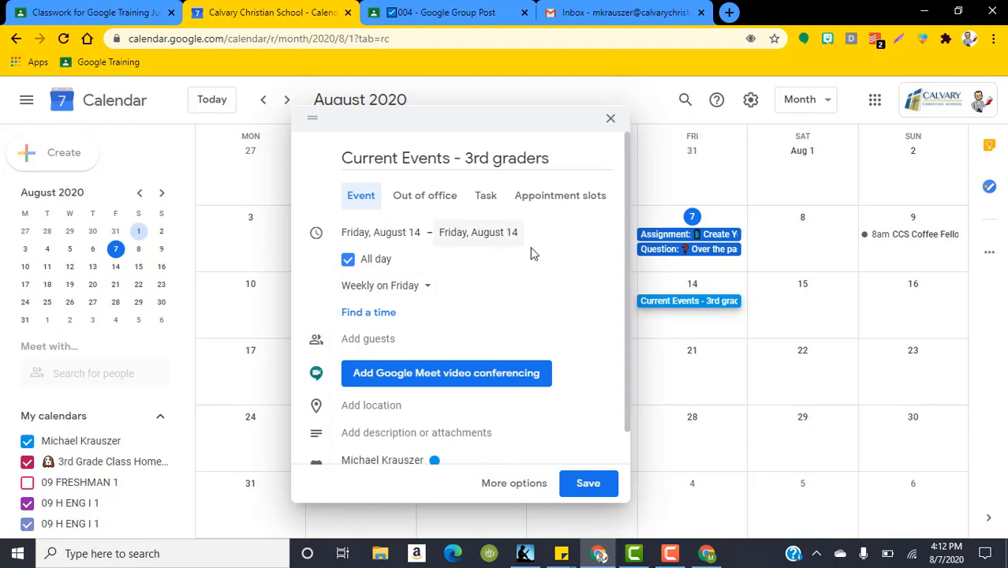
- Assign the Current Events event to the 3rd Grade Class Homework calendar and save it
{"action": "scroll", "coordinate": [473, 272], "scroll_direction": "down", "scroll_amount": 1}
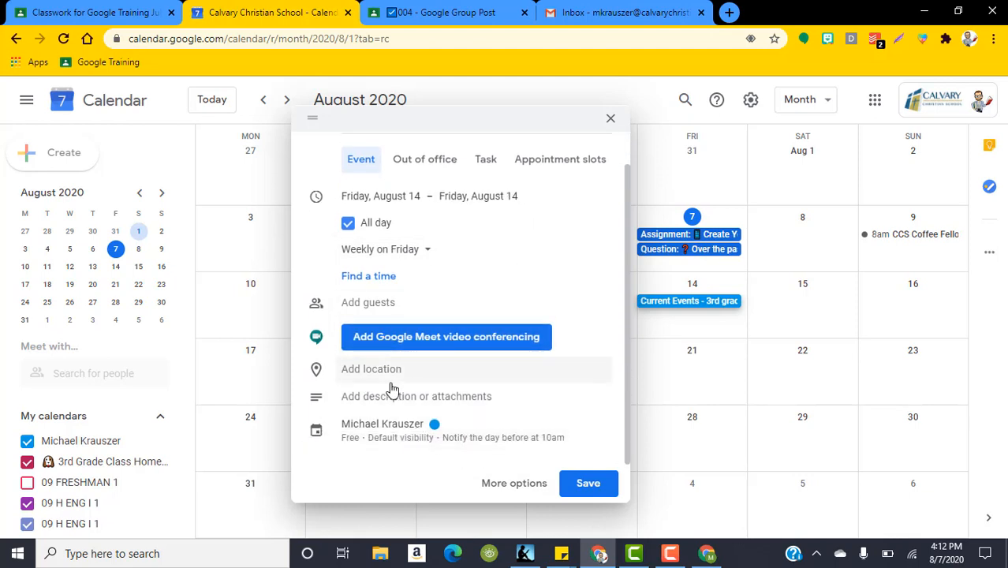
{"action": "left_click", "coordinate": [422, 430]}
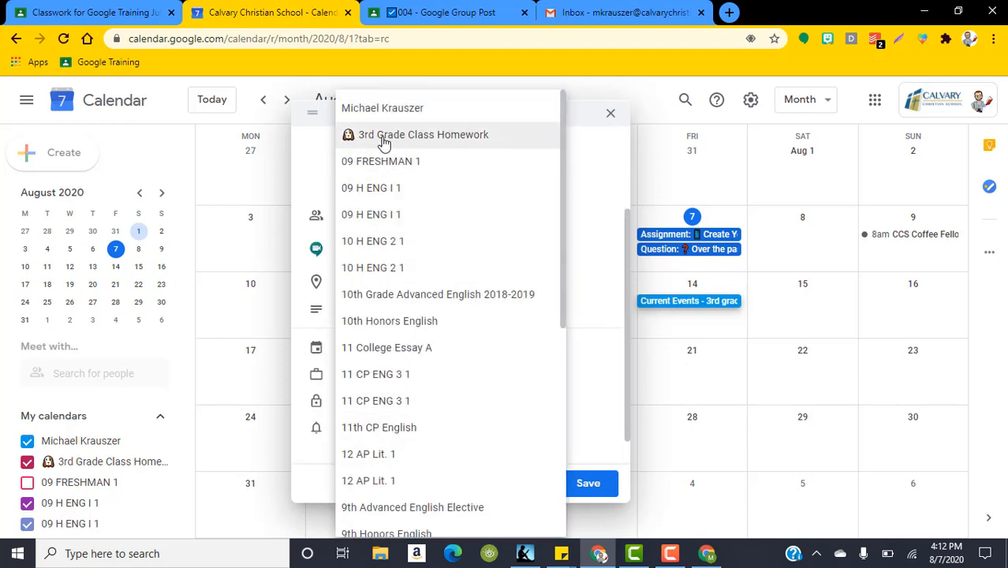
{"action": "left_click", "coordinate": [438, 135]}
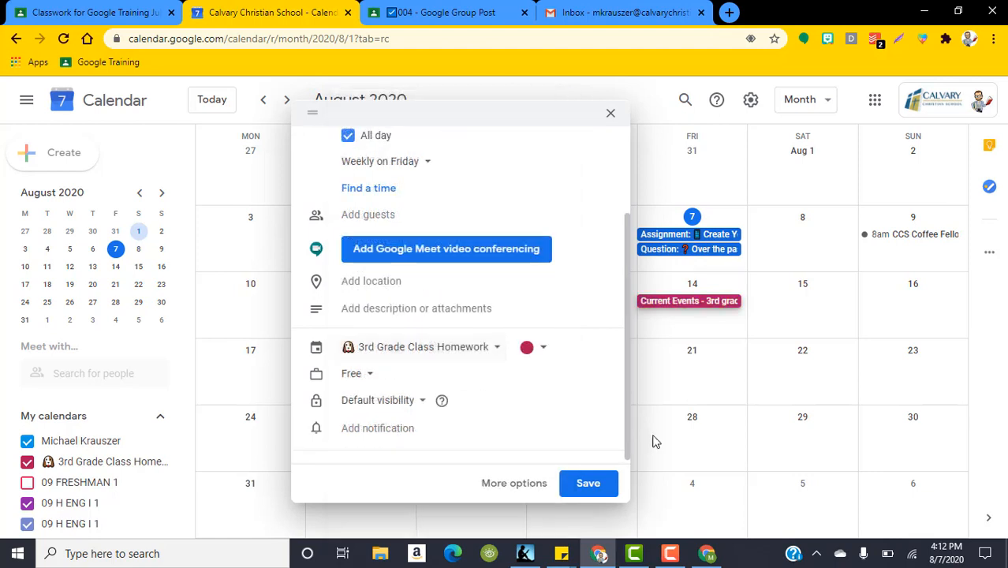
{"action": "left_click", "coordinate": [589, 483]}
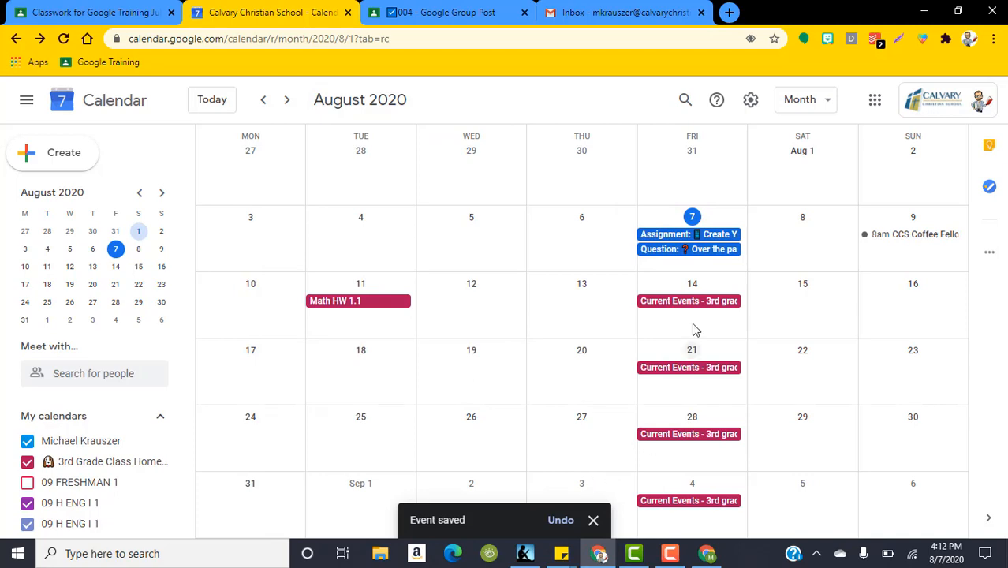
- Browse the following months to check the weekly Current Events entries on Fridays
{"action": "scroll", "coordinate": [710, 307], "scroll_direction": "down", "scroll_amount": 2}
{"action": "scroll", "coordinate": [717, 330], "scroll_direction": "up", "scroll_amount": 2}
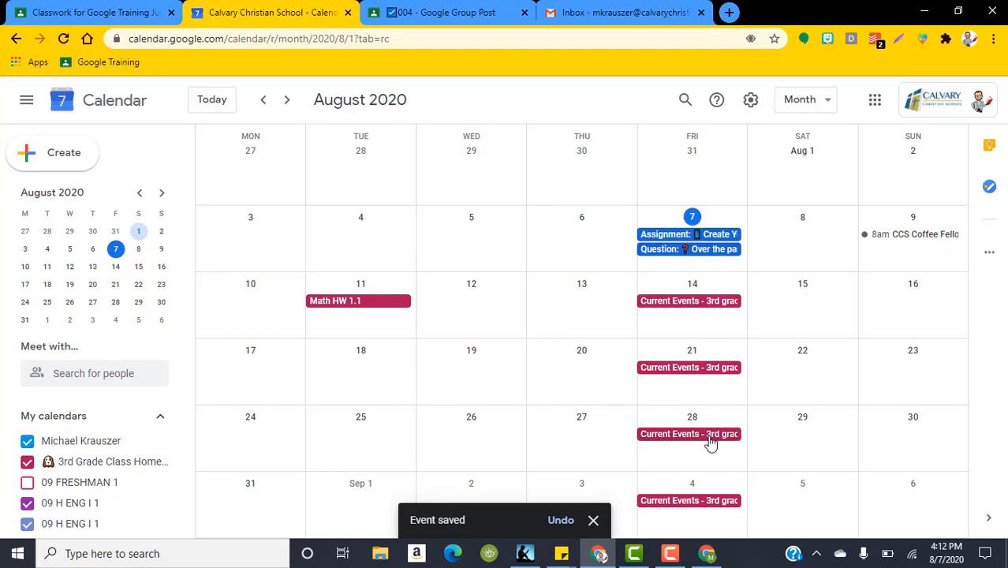
{"action": "left_click", "coordinate": [288, 106]}
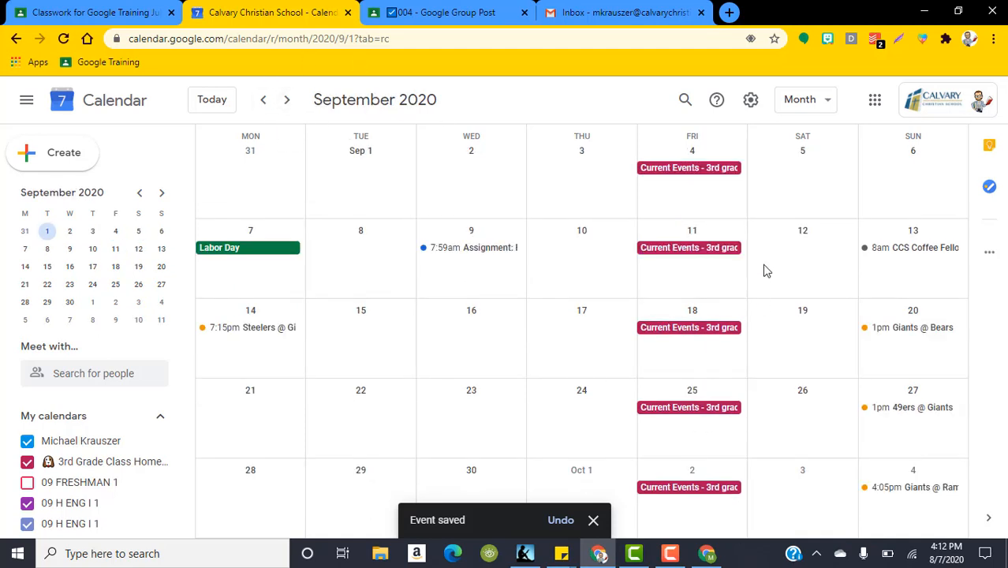
{"action": "left_click", "coordinate": [288, 105]}
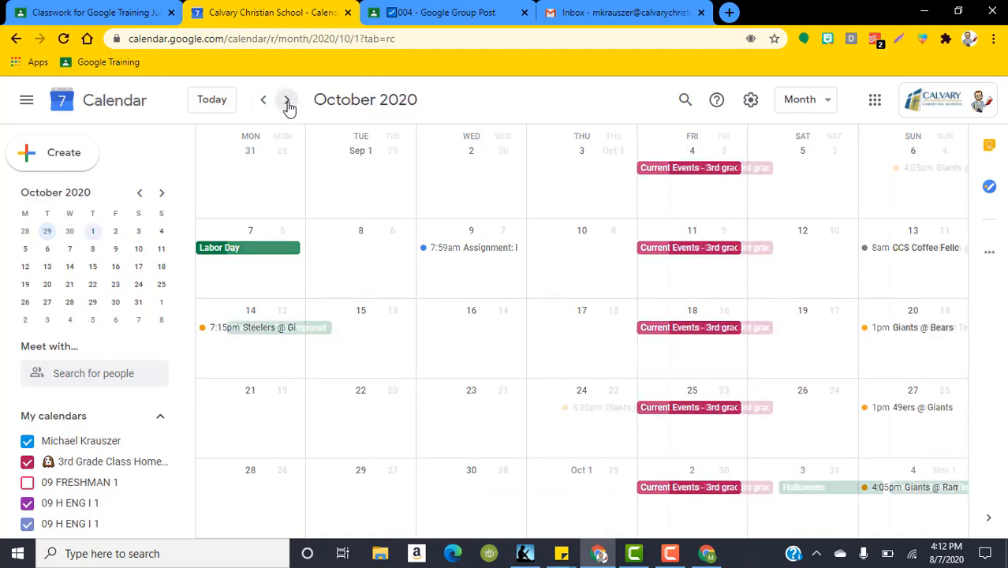
{"action": "left_click", "coordinate": [288, 107]}
{"action": "left_click", "coordinate": [265, 104]}
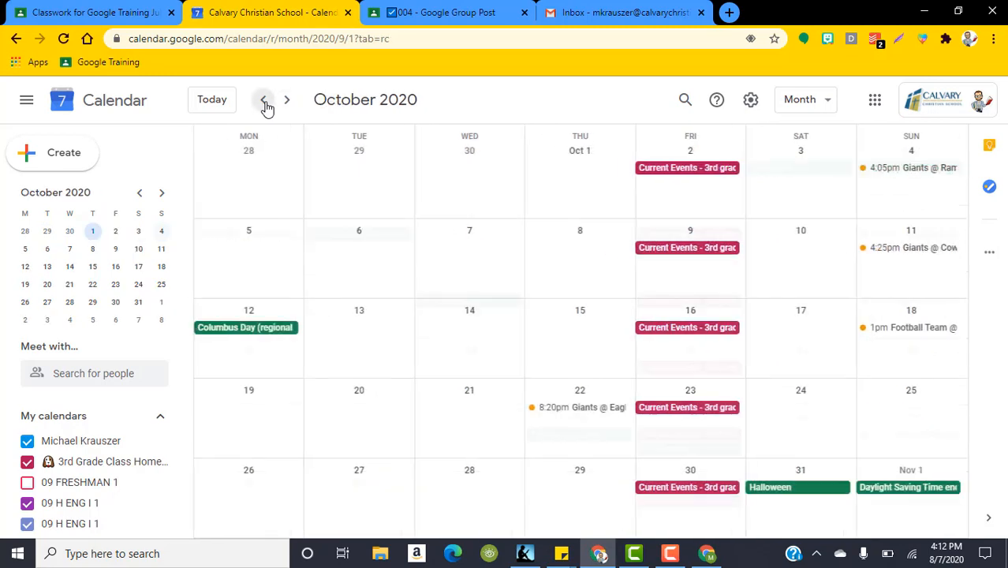
- Return to August 2020 and open the August 14 Current Events - 3rd graders event for editing
{"action": "left_click", "coordinate": [265, 104]}
{"action": "left_click", "coordinate": [265, 104]}
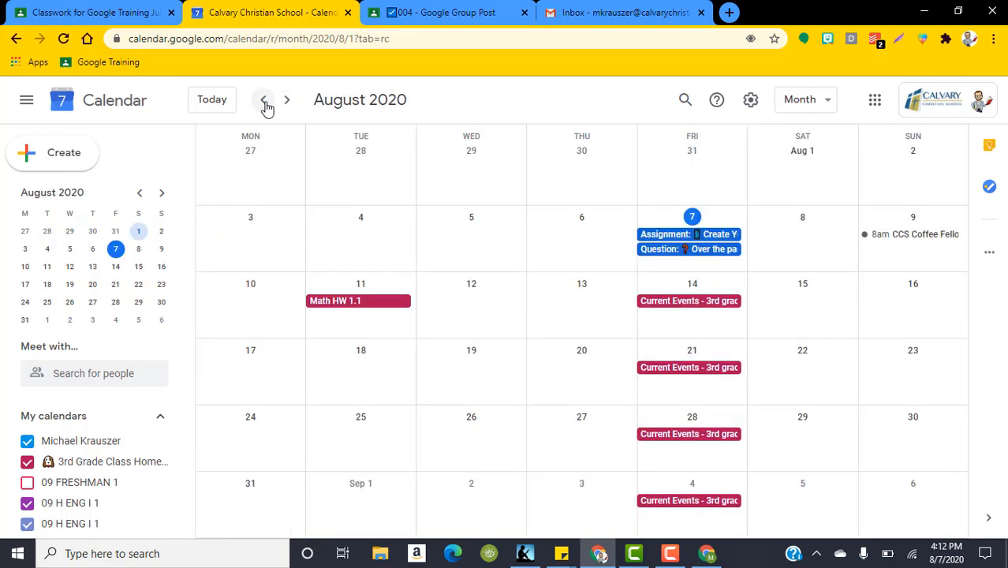
{"action": "left_click", "coordinate": [690, 309]}
{"action": "left_click", "coordinate": [488, 251]}
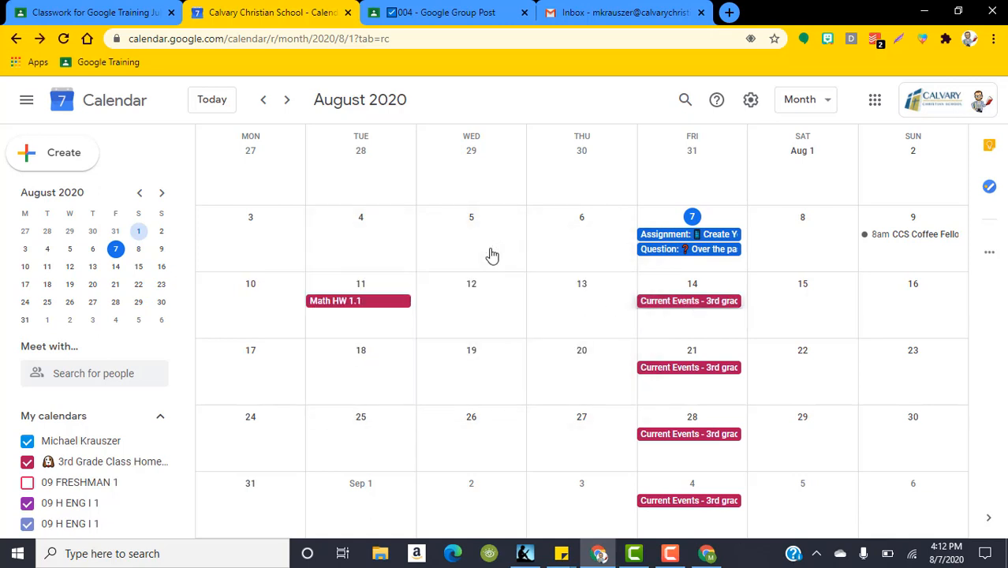
{"action": "scroll", "coordinate": [376, 398], "scroll_direction": "down", "scroll_amount": 1}
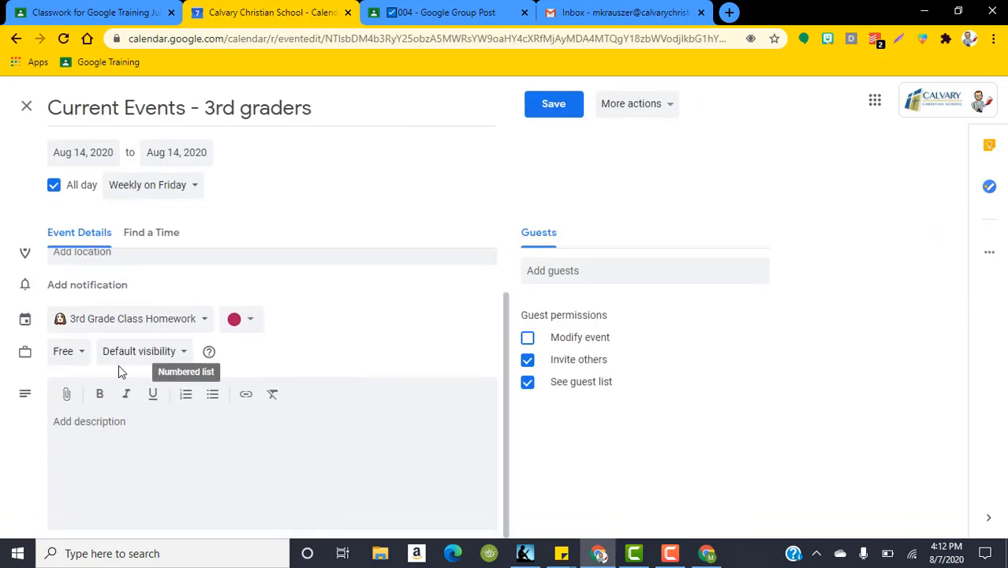
{"action": "scroll", "coordinate": [347, 356], "scroll_direction": "up", "scroll_amount": 1}
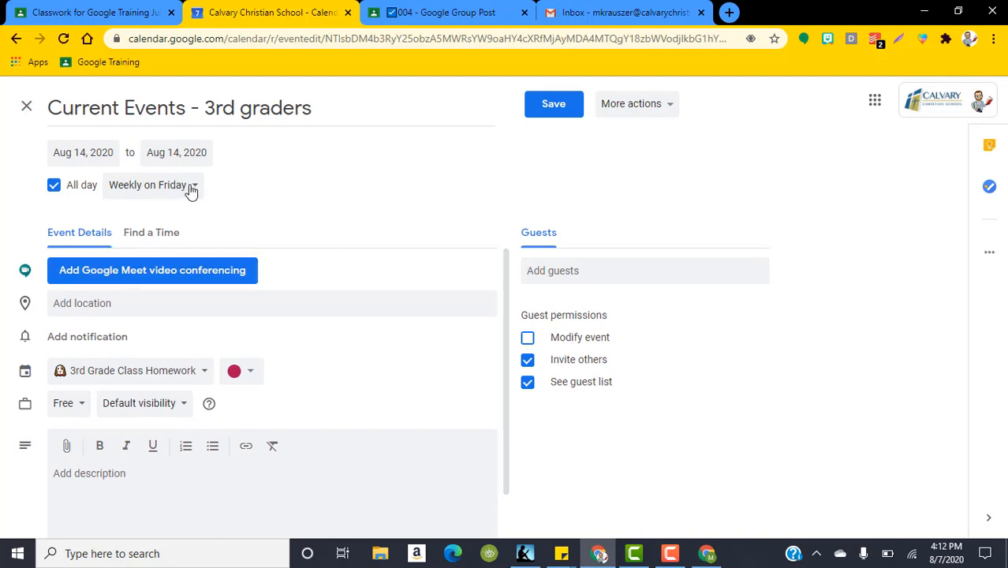
- Set a custom weekly Friday recurrence ending on Nov 27, 2020, and save it for this and following events
{"action": "left_click", "coordinate": [187, 188]}
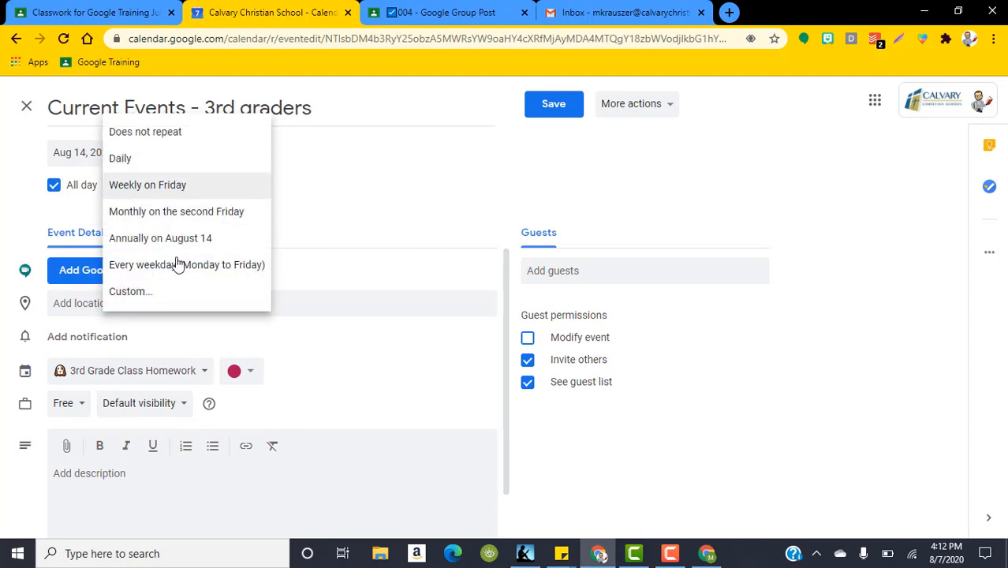
{"action": "left_click", "coordinate": [130, 291]}
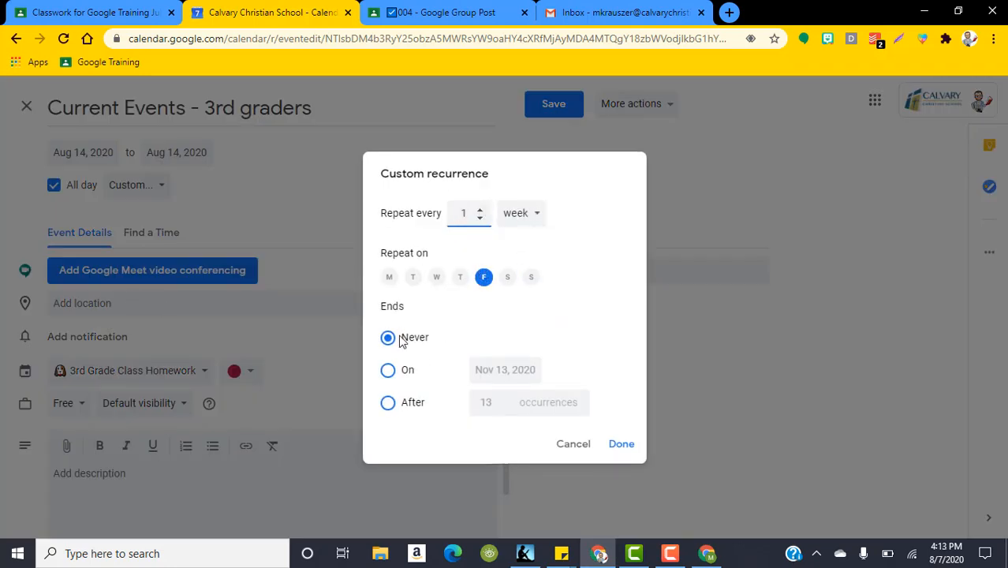
{"action": "left_click", "coordinate": [387, 369]}
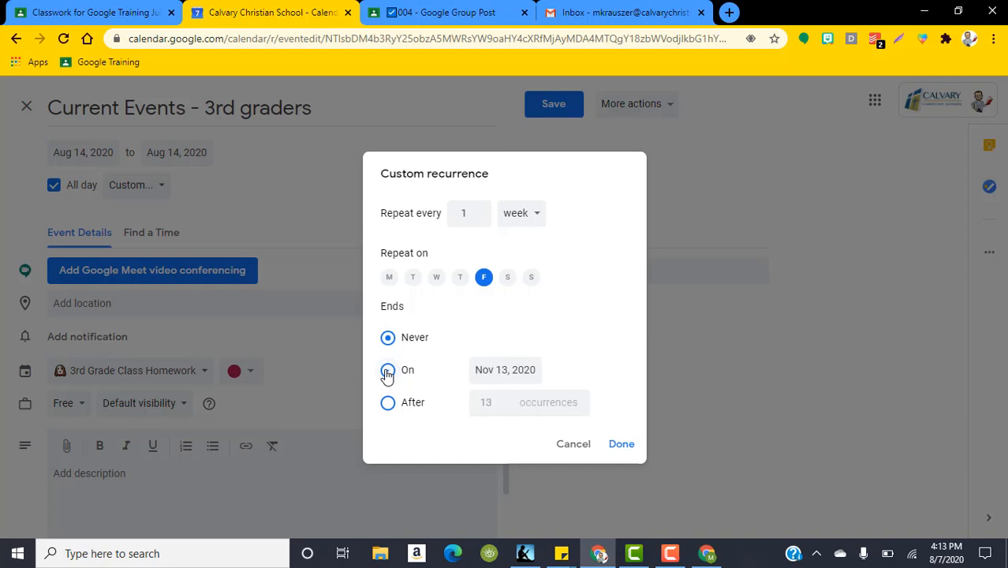
{"action": "left_click", "coordinate": [504, 370]}
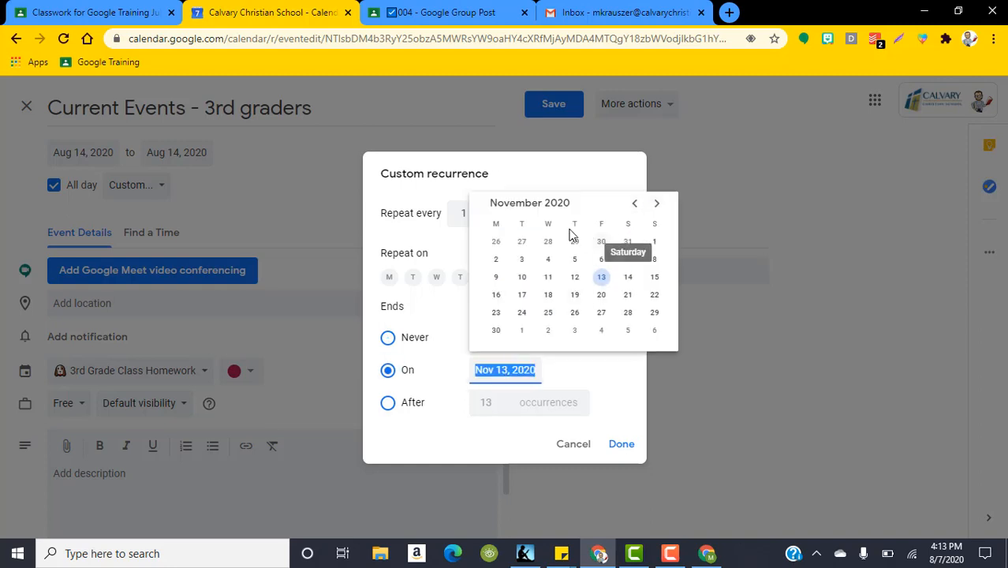
{"action": "left_click", "coordinate": [635, 204]}
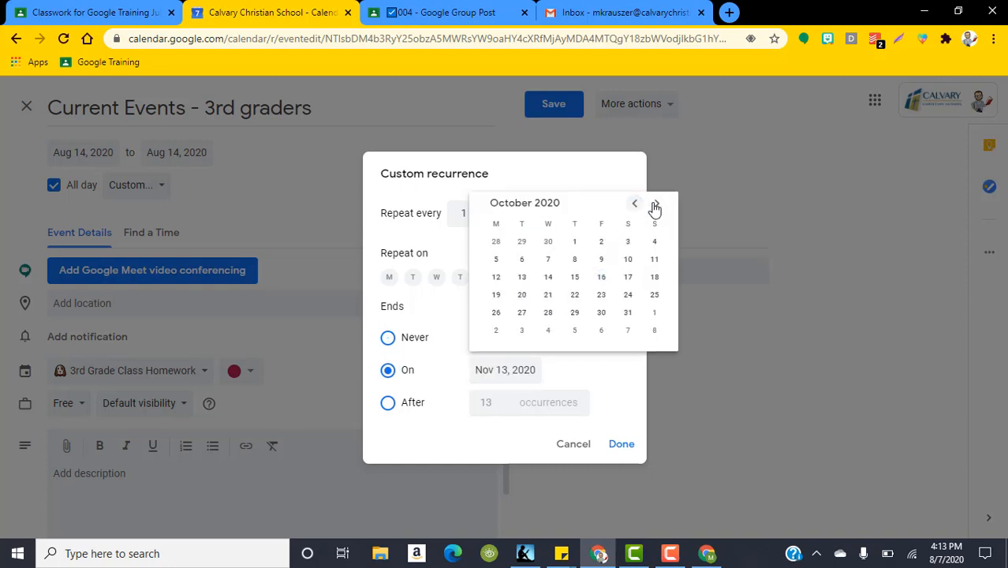
{"action": "left_click", "coordinate": [656, 205]}
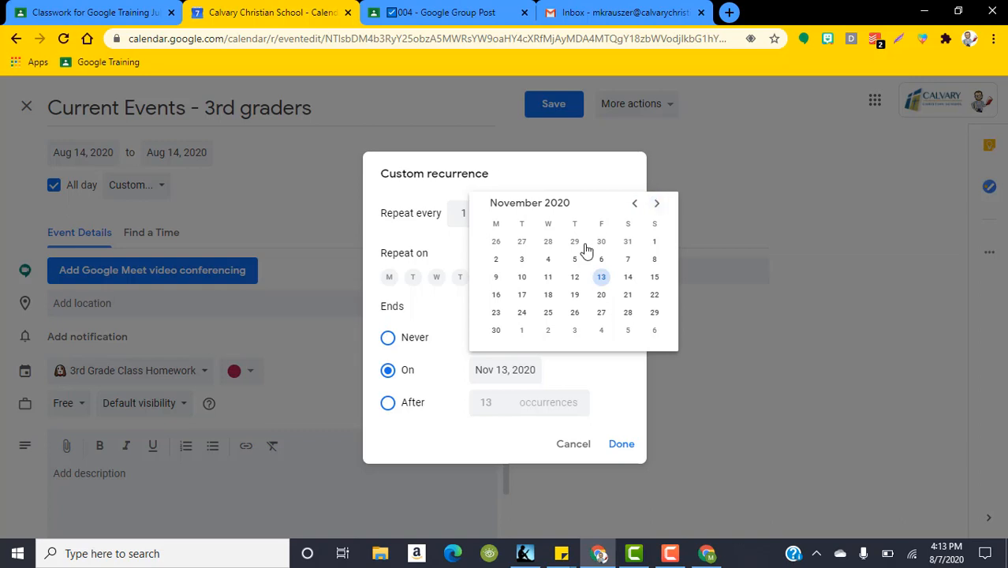
{"action": "left_click", "coordinate": [601, 313]}
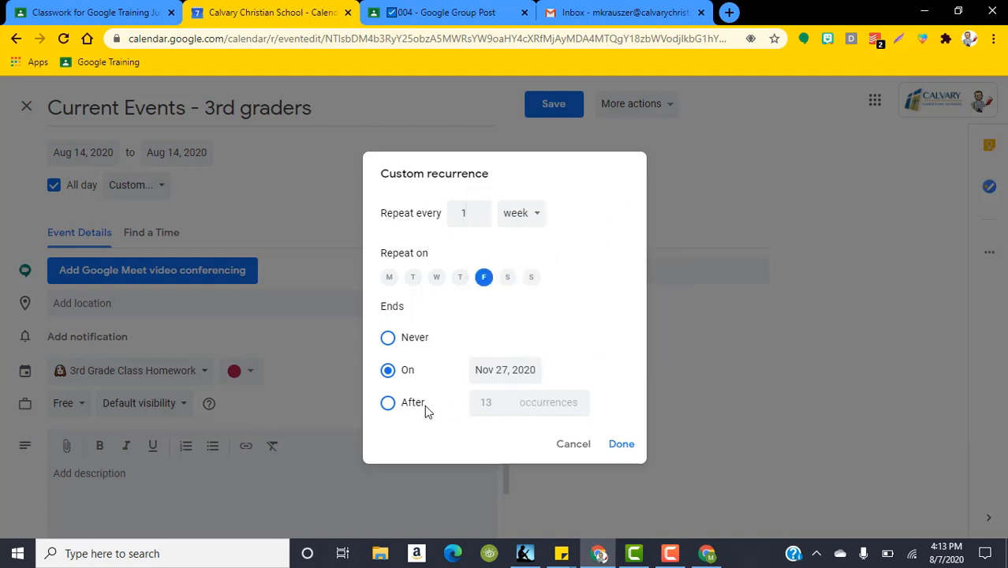
{"action": "left_click", "coordinate": [623, 445]}
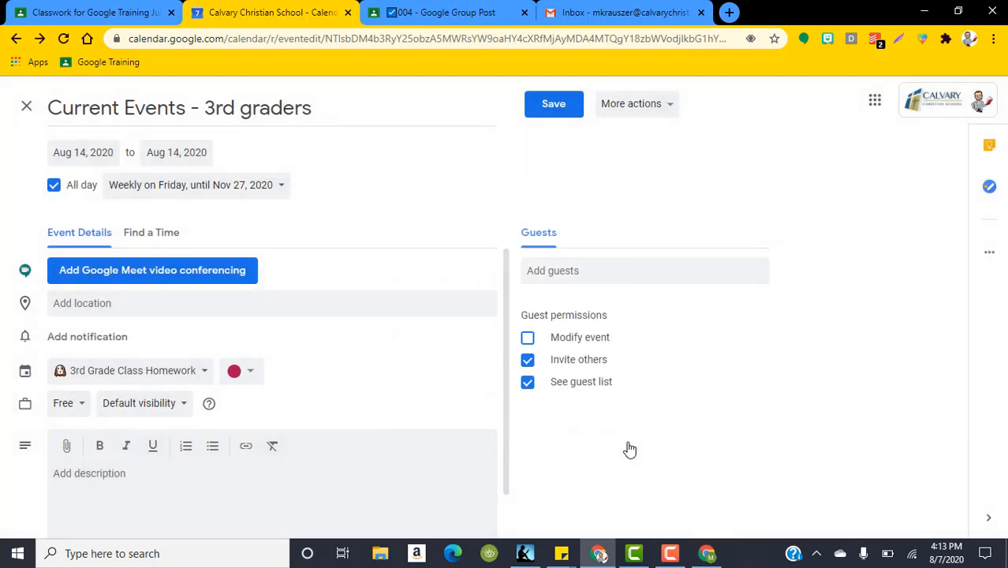
{"action": "left_click", "coordinate": [562, 112]}
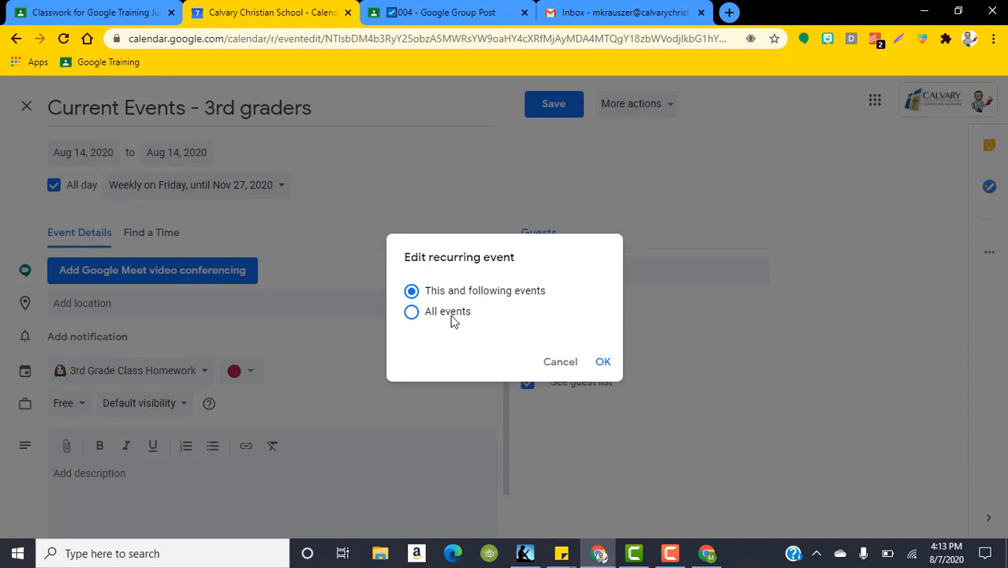
{"action": "left_click", "coordinate": [604, 363]}
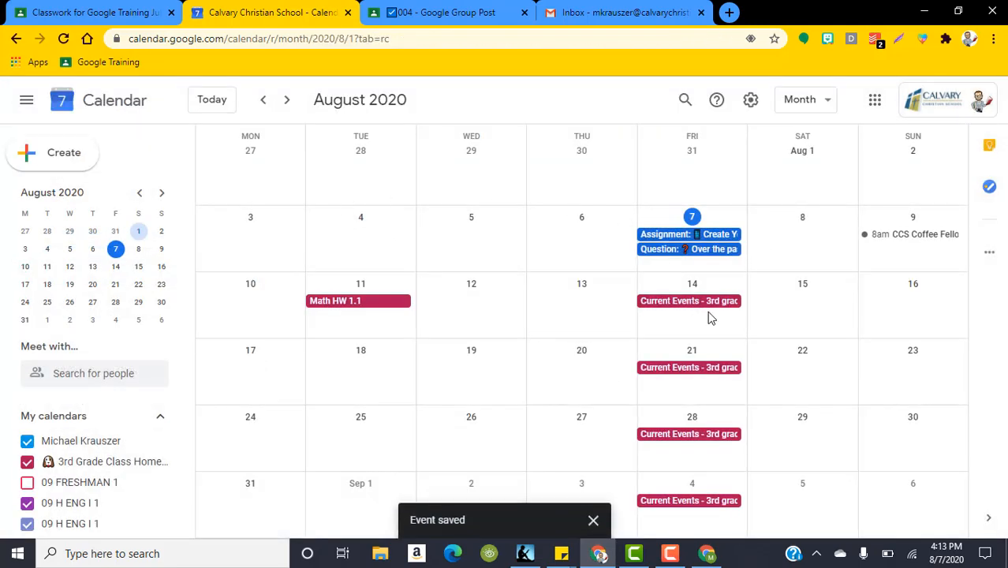
- Check the Friday Current Events entries month by month from September through December 2020
{"action": "left_click", "coordinate": [287, 100]}
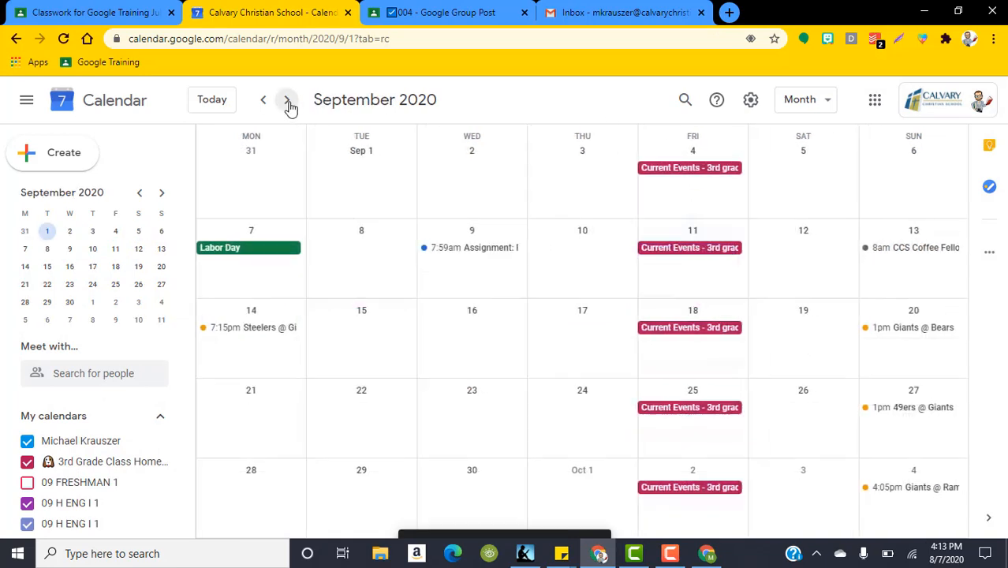
{"action": "left_click", "coordinate": [289, 102]}
{"action": "left_click", "coordinate": [288, 103]}
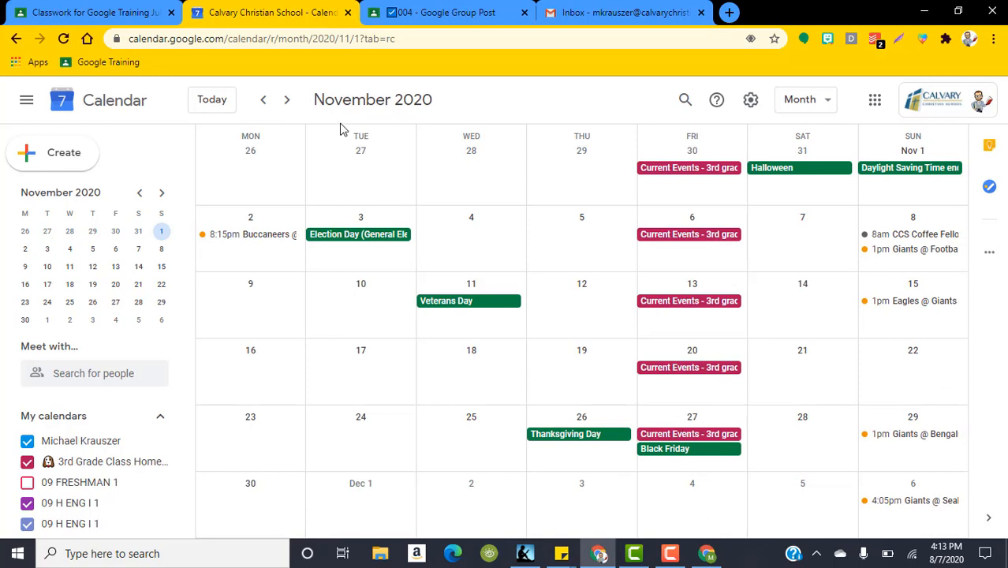
{"action": "left_click", "coordinate": [286, 100]}
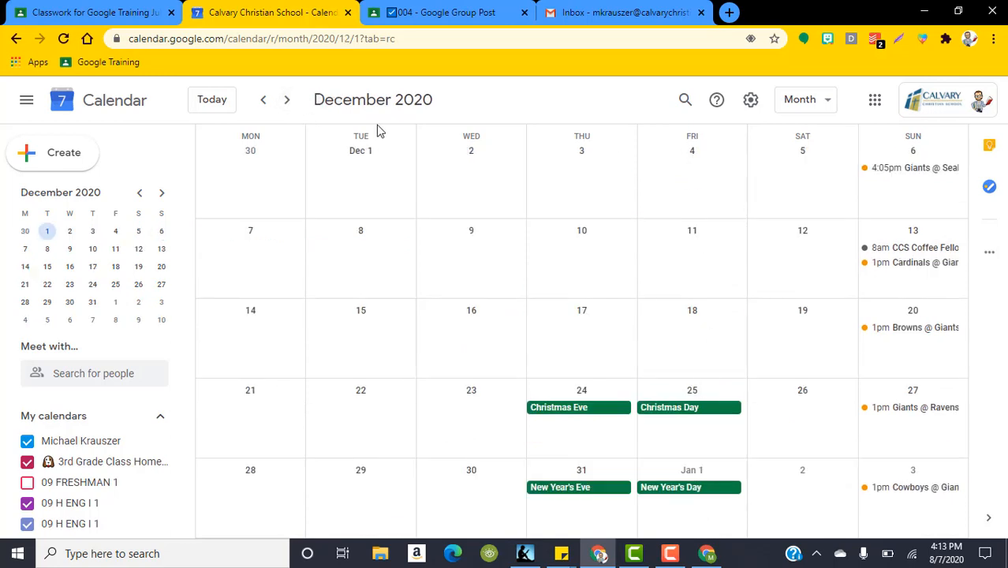
{"action": "left_click", "coordinate": [265, 105]}
{"action": "left_click", "coordinate": [265, 107]}
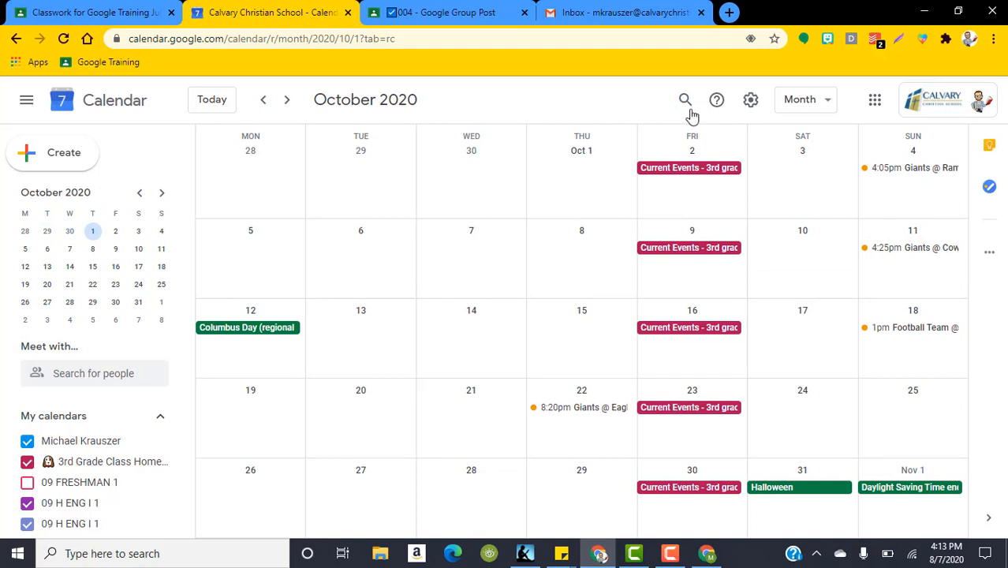
{"action": "left_click", "coordinate": [619, 264]}
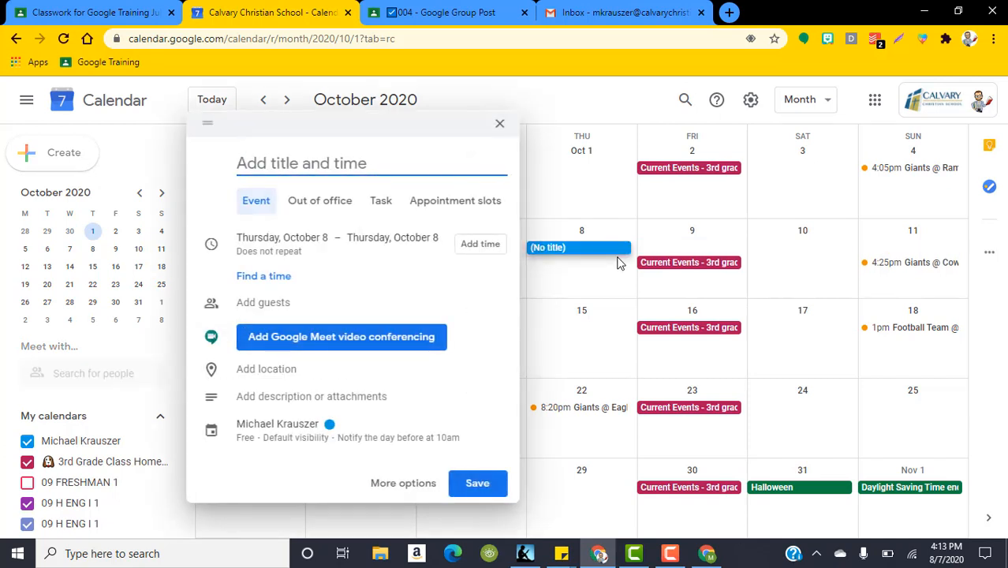
{"action": "left_click", "coordinate": [500, 125]}
- View the public 3rd Grade Class Homework calendar from its copied link in an incognito window, and return to the calendar being edited
{"action": "key", "text": "ctrl+shift+n"}
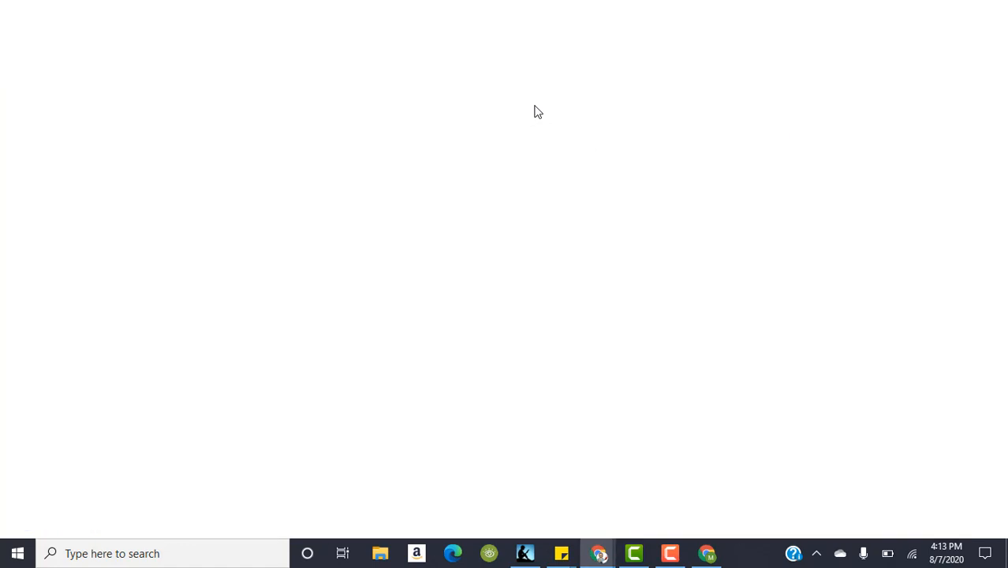
{"action": "right_click", "coordinate": [354, 35]}
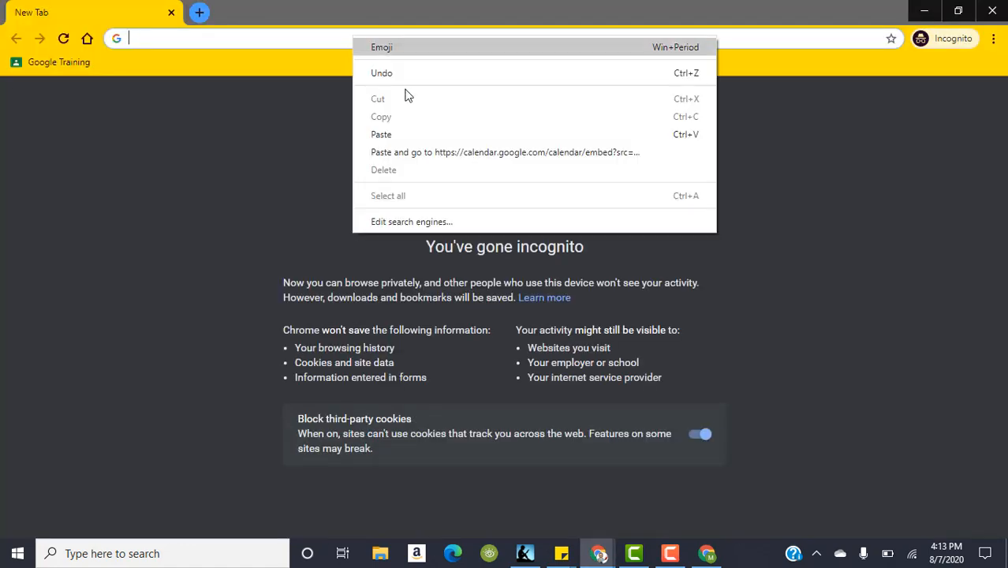
{"action": "left_click", "coordinate": [407, 135]}
{"action": "key", "text": "Return"}
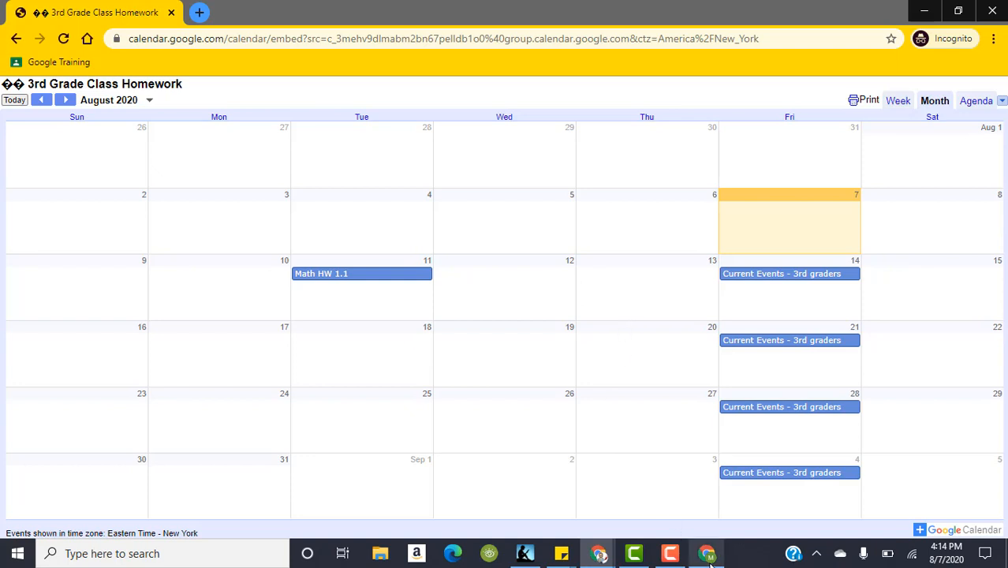
{"action": "left_click", "coordinate": [931, 16]}
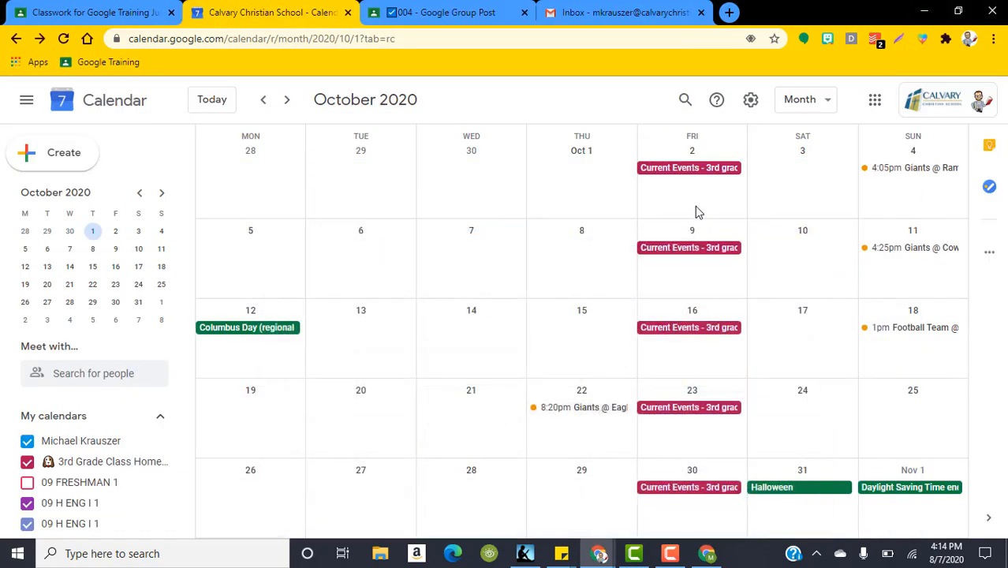
- Describe the August 14 Current Events event as "These current events are worth 20 points each. Remember that the first paragraph is summary and second is opinion."
{"action": "left_click", "coordinate": [264, 102]}
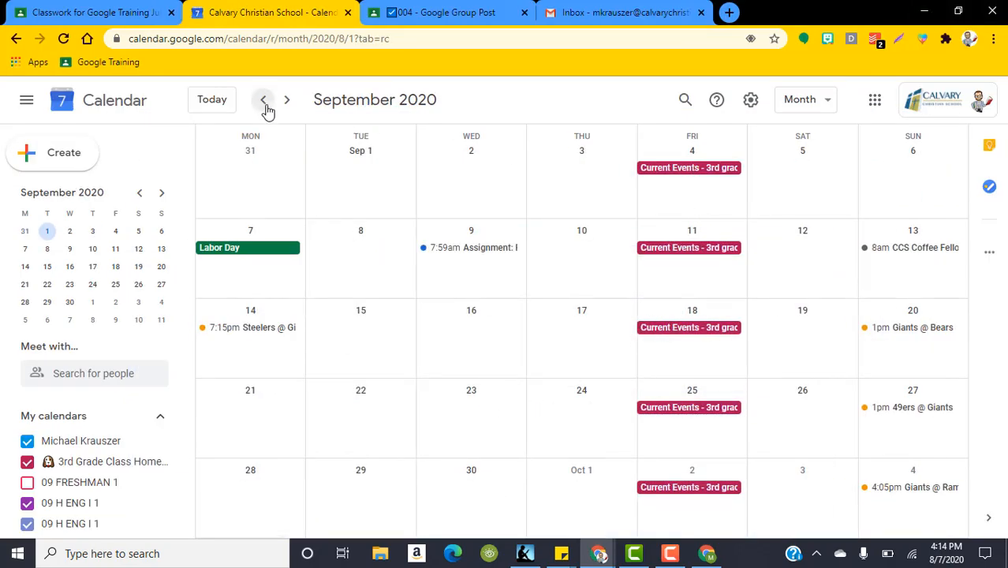
{"action": "left_click", "coordinate": [265, 101]}
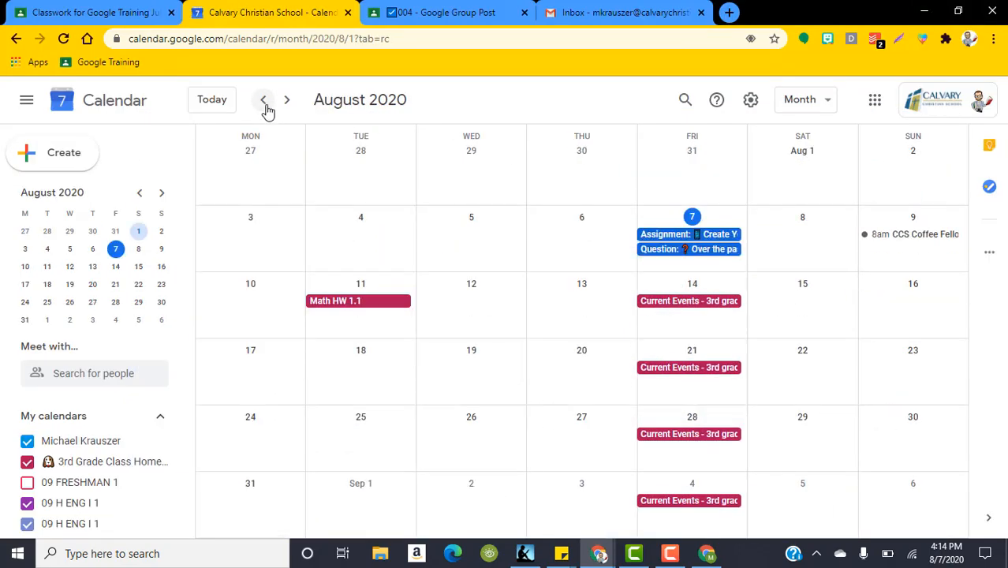
{"action": "left_click", "coordinate": [683, 308]}
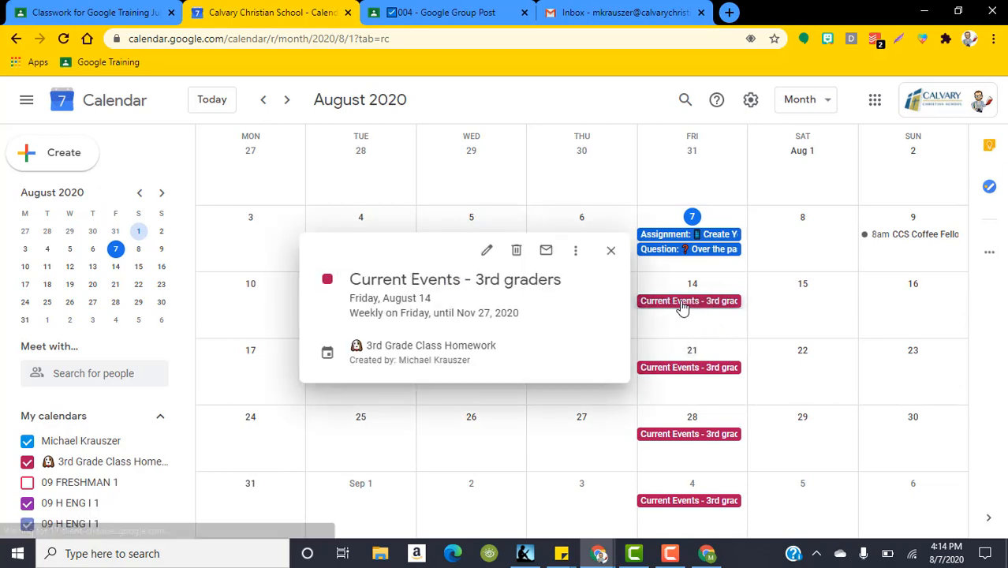
{"action": "left_click", "coordinate": [487, 253]}
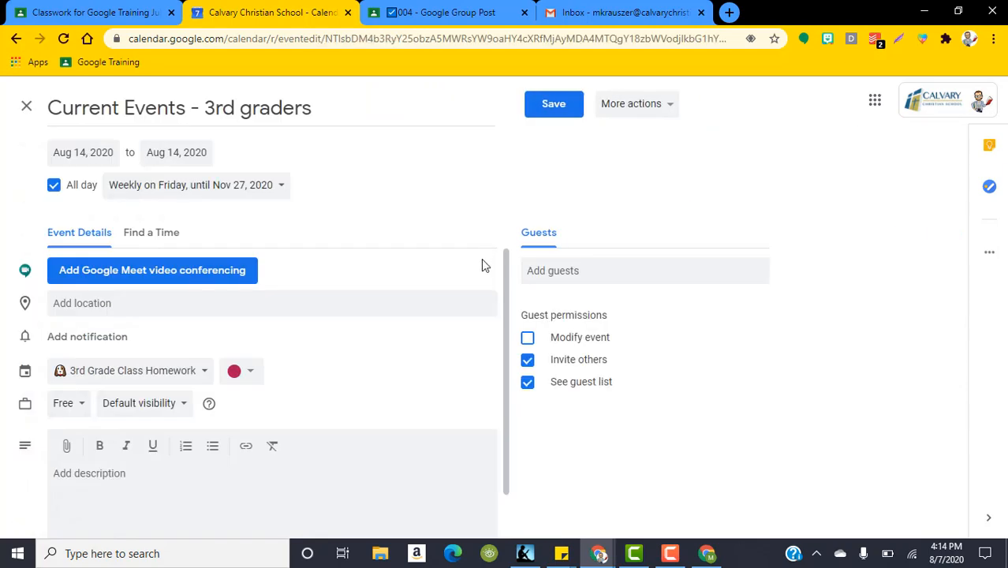
{"action": "scroll", "coordinate": [327, 353], "scroll_direction": "down", "scroll_amount": 1}
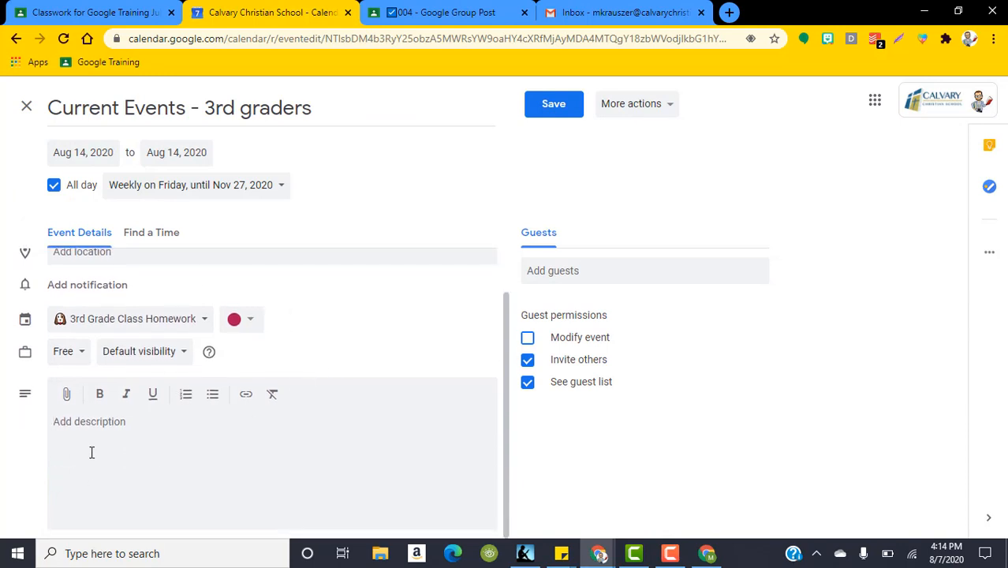
{"action": "type", "text": "T"}
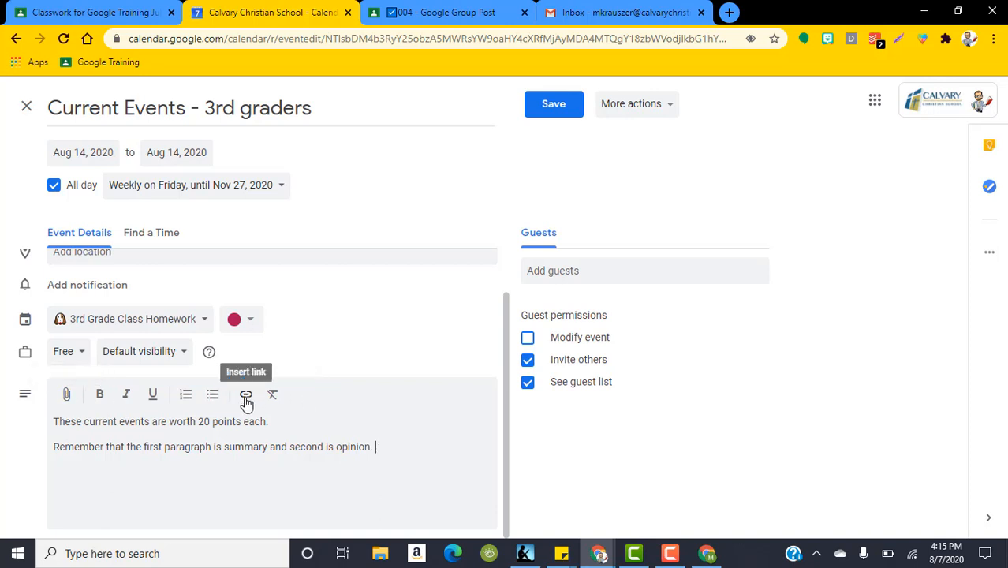
- Attach the recent Drive file Kindergarten Virtual Classroom to the August 14 Current Events event's description
{"action": "left_click", "coordinate": [67, 395]}
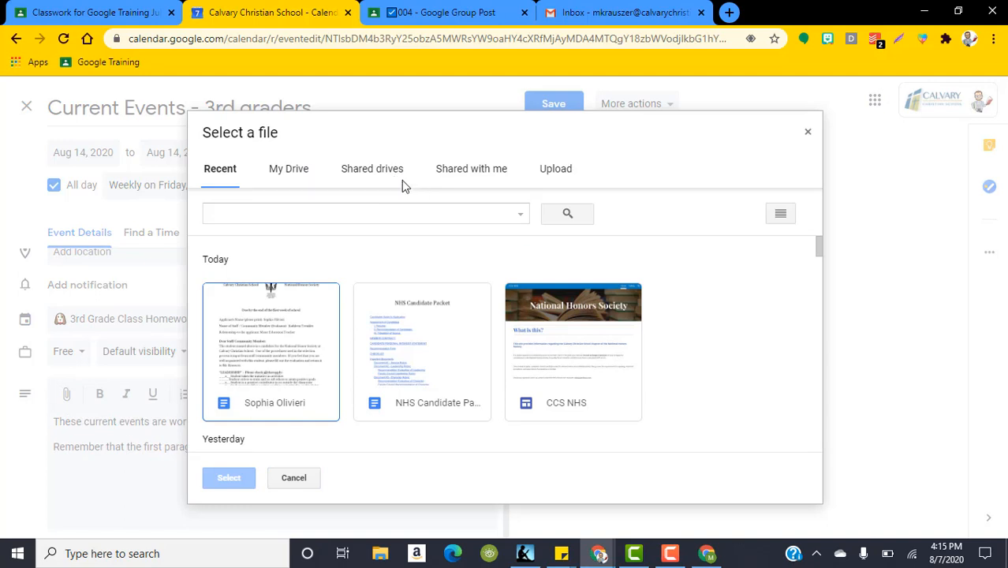
{"action": "left_click", "coordinate": [293, 180]}
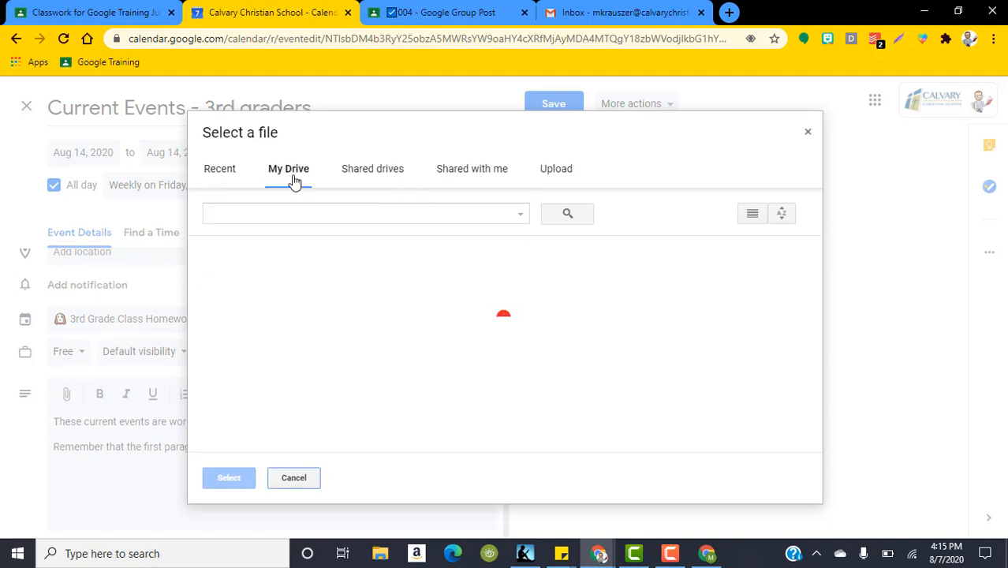
{"action": "left_click", "coordinate": [224, 171]}
{"action": "scroll", "coordinate": [475, 268], "scroll_direction": "down", "scroll_amount": 5}
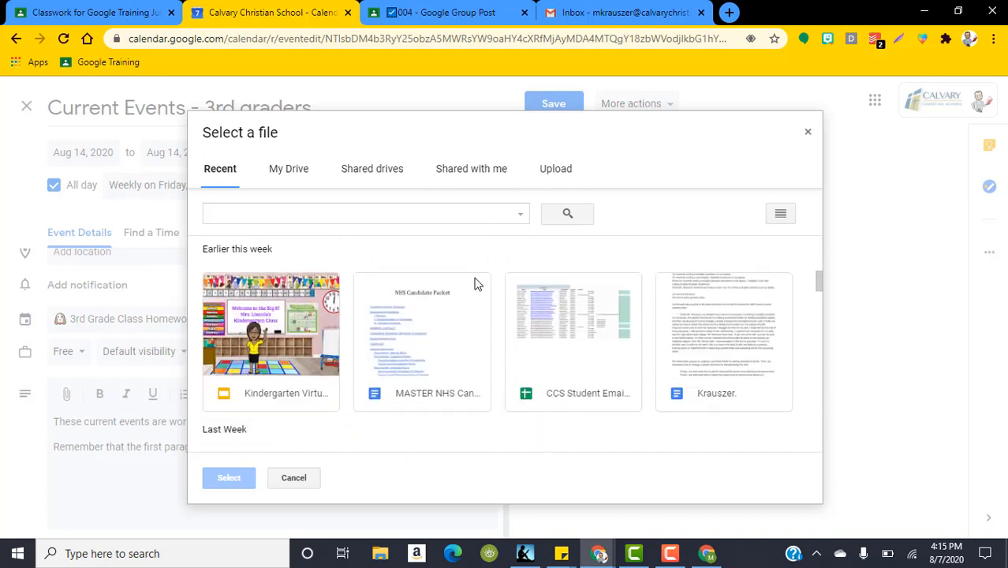
{"action": "scroll", "coordinate": [476, 285], "scroll_direction": "down", "scroll_amount": 2}
{"action": "scroll", "coordinate": [476, 287], "scroll_direction": "up", "scroll_amount": 2}
{"action": "double_click", "coordinate": [264, 347]}
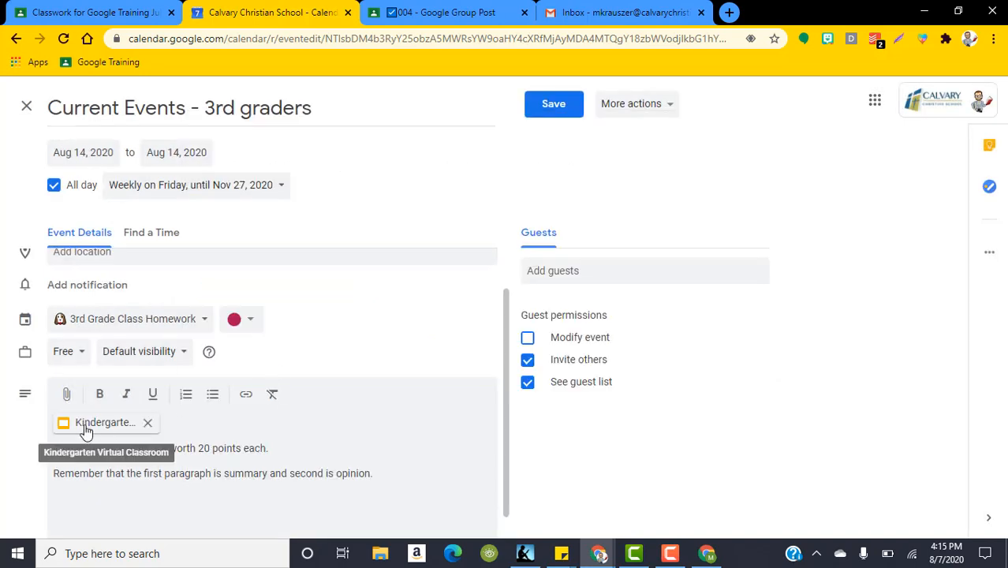
{"action": "scroll", "coordinate": [115, 402], "scroll_direction": "down", "scroll_amount": 1}
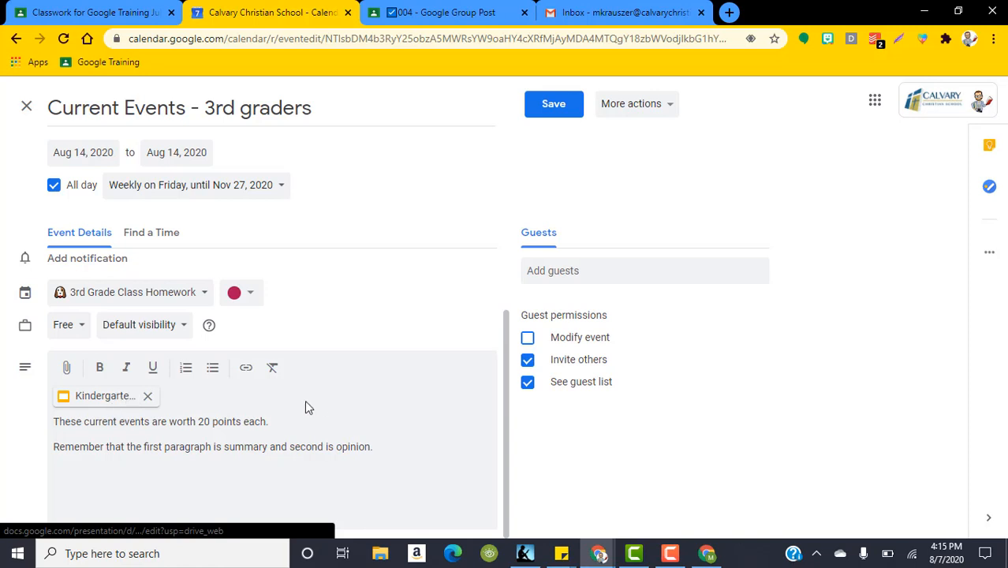
- Save the Current Events changes for this and following events
{"action": "left_click", "coordinate": [552, 107]}
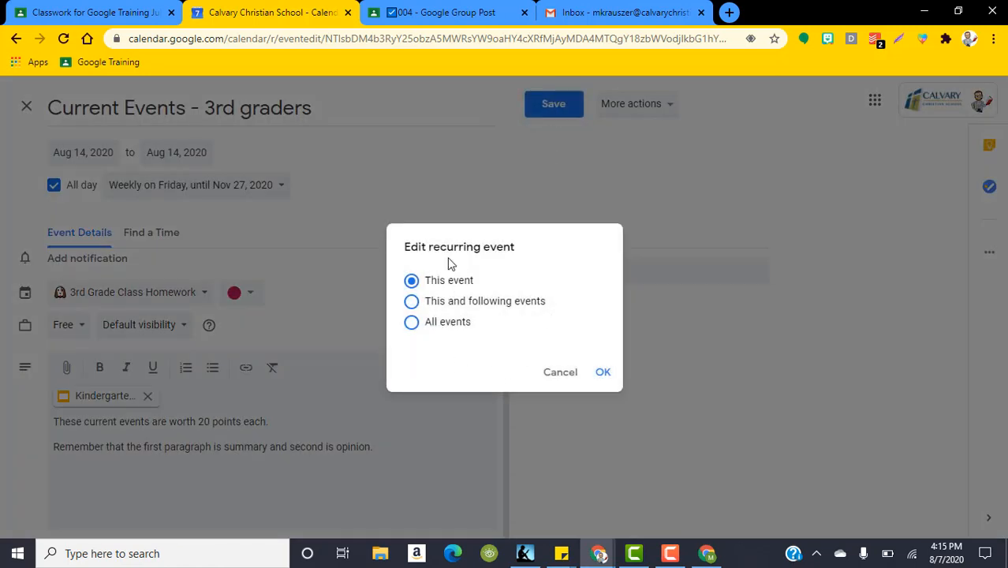
{"action": "left_click", "coordinate": [412, 303]}
{"action": "left_click", "coordinate": [603, 374]}
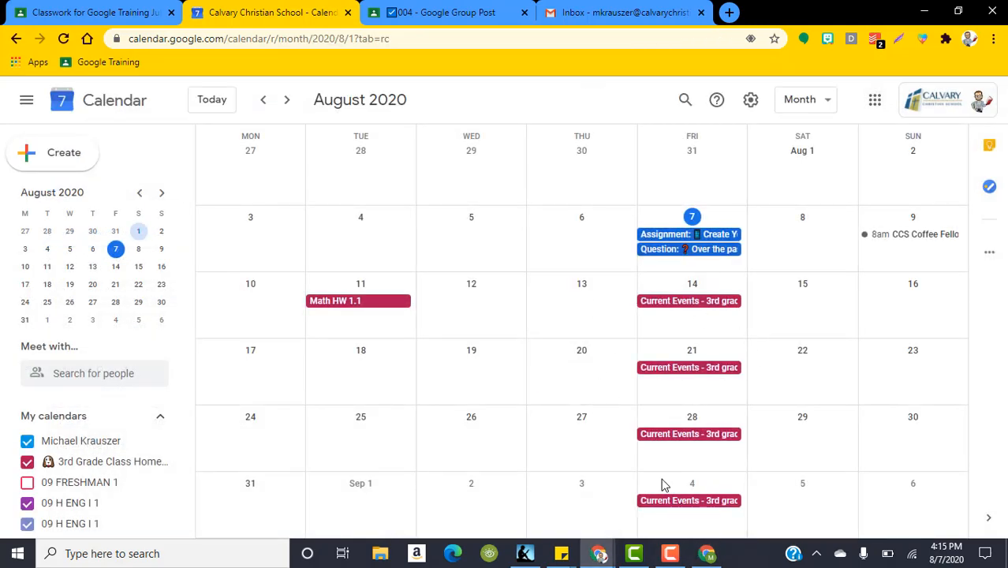
- Load the public 3rd Grade Class Homework calendar from its copied link in a new incognito window
{"action": "key", "text": "ctrl+shift+n"}
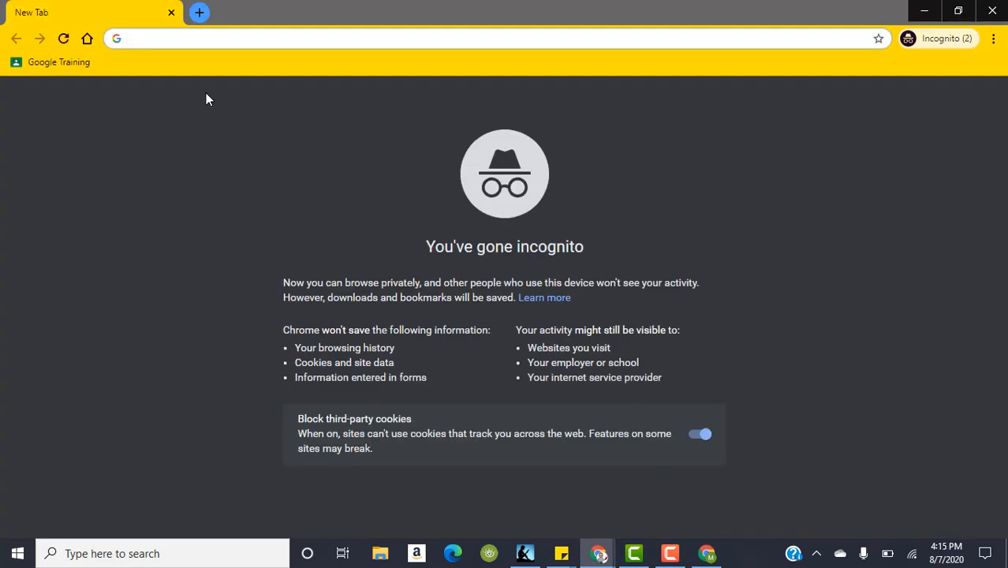
{"action": "right_click", "coordinate": [149, 38]}
{"action": "left_click", "coordinate": [223, 134]}
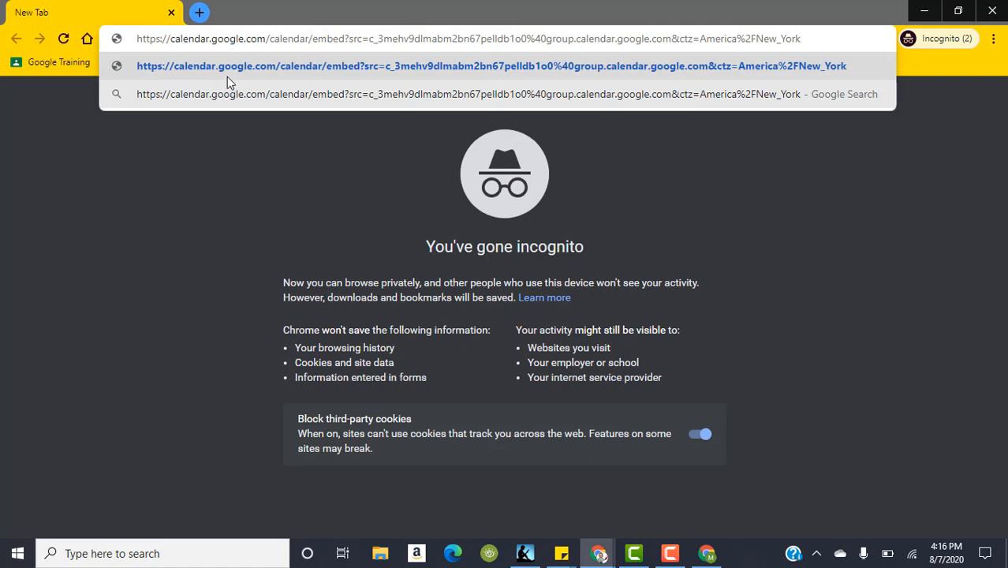
{"action": "left_click", "coordinate": [227, 77]}
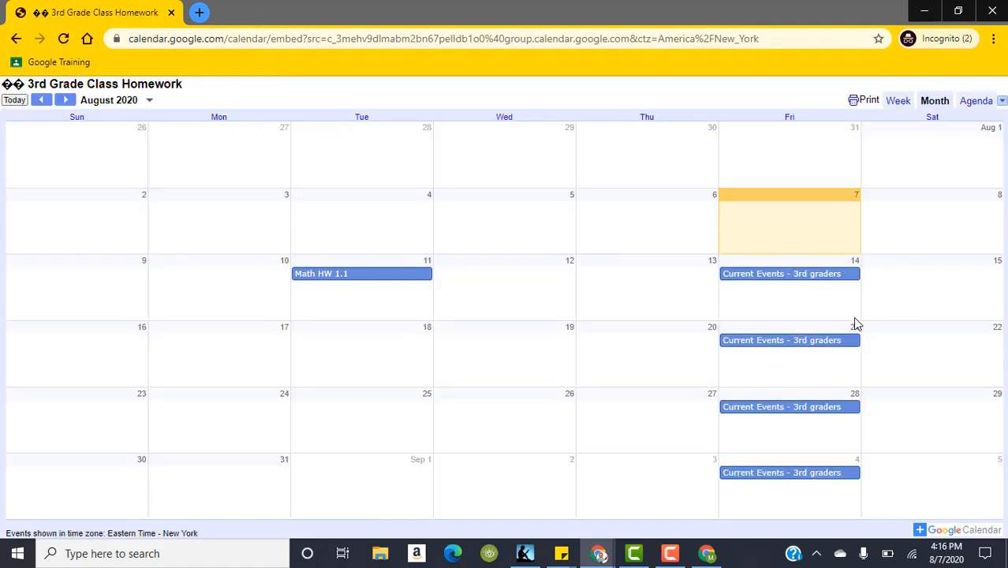
- View the full details of the public August 14 Current Events event, try to open its attachment, and leave the incognito window
{"action": "left_click", "coordinate": [781, 275]}
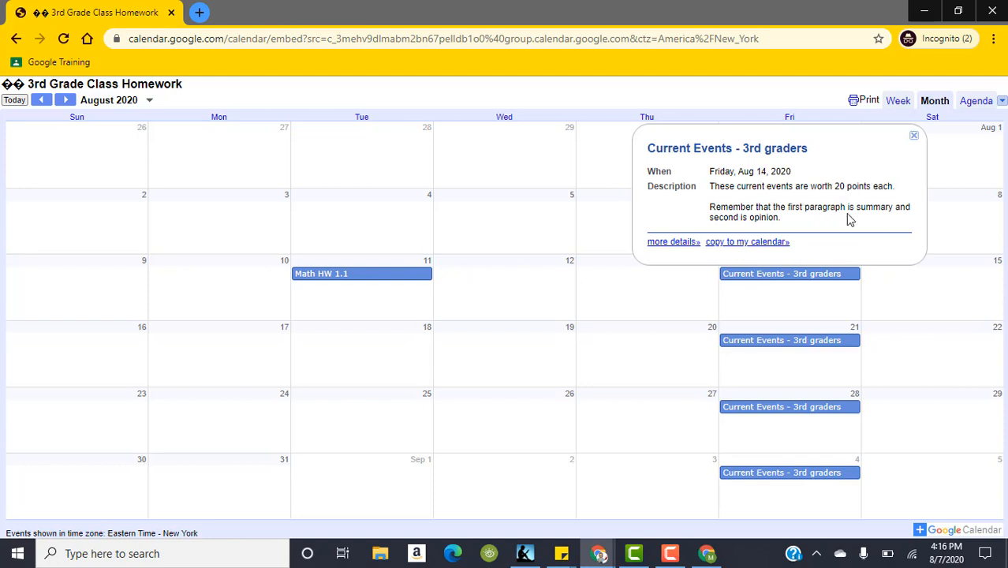
{"action": "left_click", "coordinate": [684, 244]}
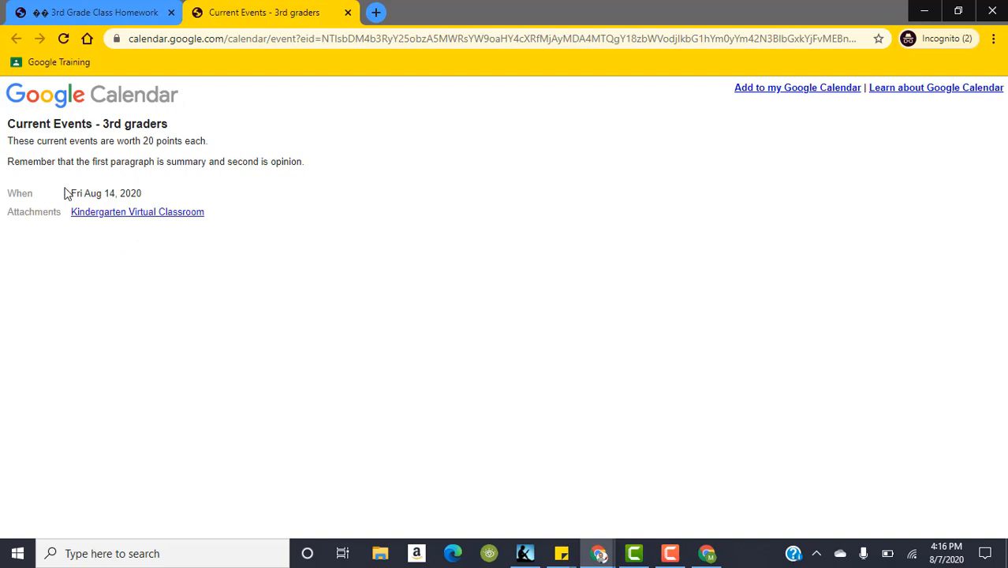
{"action": "left_click", "coordinate": [132, 215]}
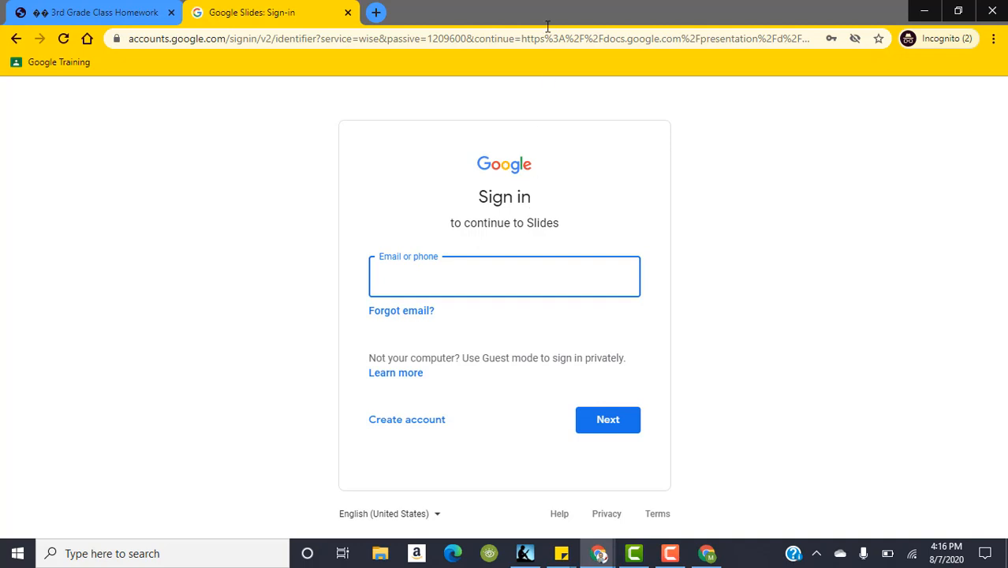
{"action": "left_click", "coordinate": [346, 16]}
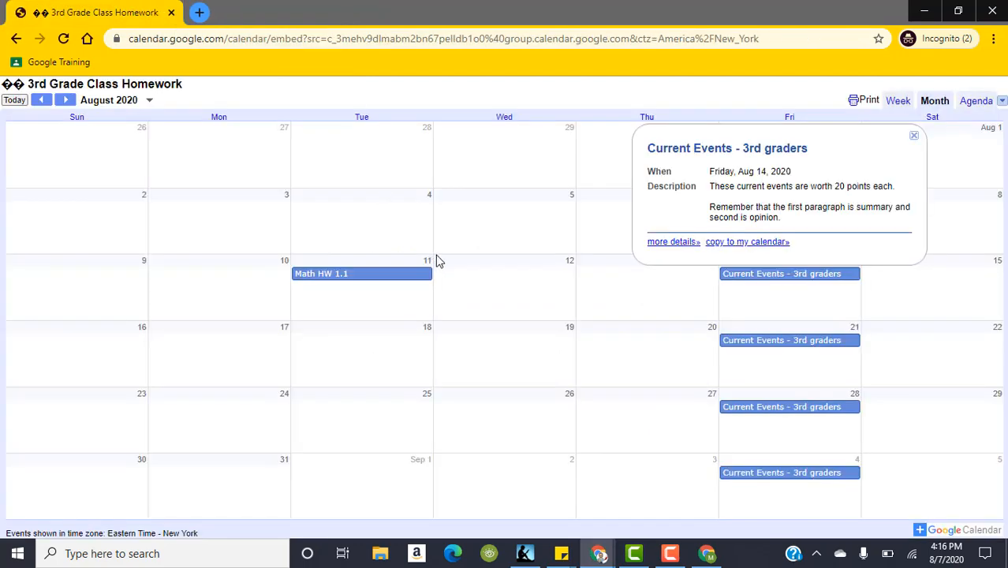
{"action": "left_click", "coordinate": [922, 10]}
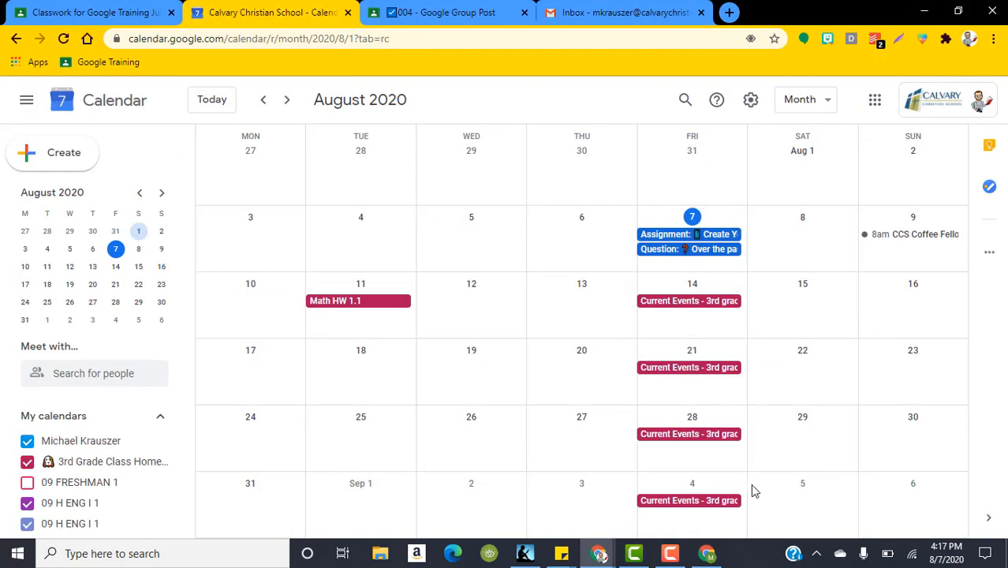
- Switch to the Google Calendar window of the other account and display only the 3rd Grade Class Homework calendar
{"action": "left_click", "coordinate": [925, 11]}
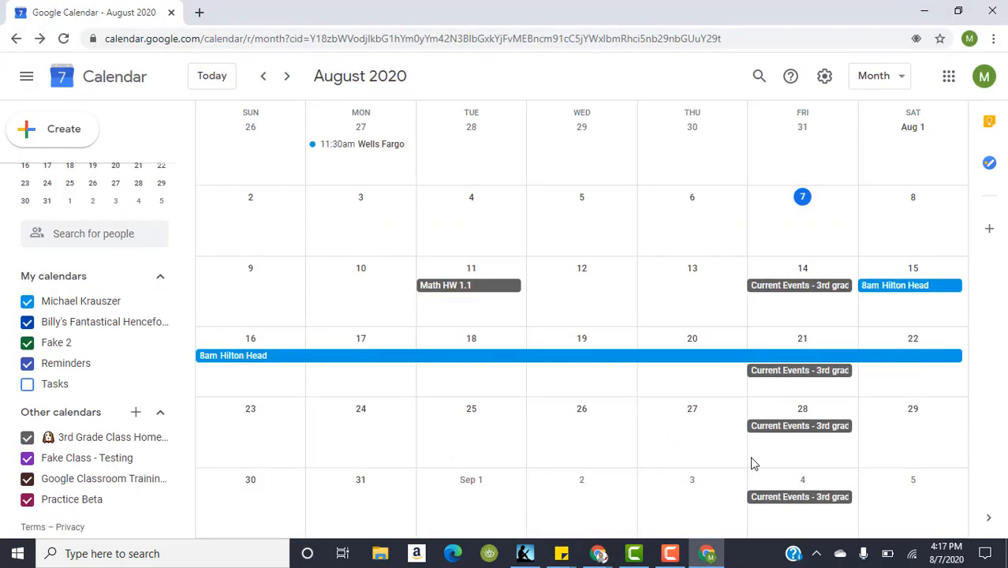
{"action": "left_click", "coordinate": [708, 554]}
{"action": "left_click", "coordinate": [708, 555]}
{"action": "left_click", "coordinate": [194, 12]}
{"action": "left_click", "coordinate": [158, 14]}
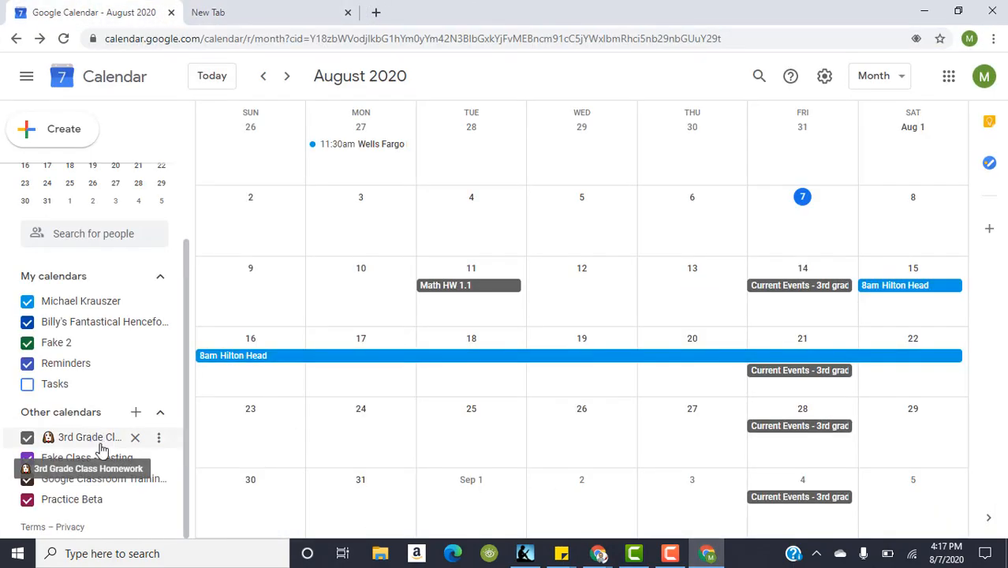
{"action": "left_click", "coordinate": [158, 438]}
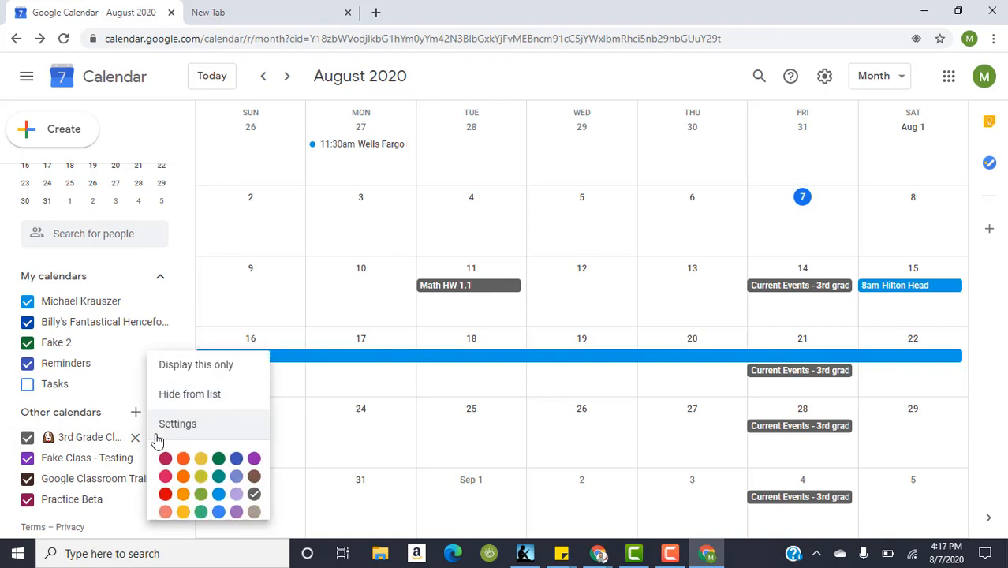
{"action": "left_click", "coordinate": [211, 350]}
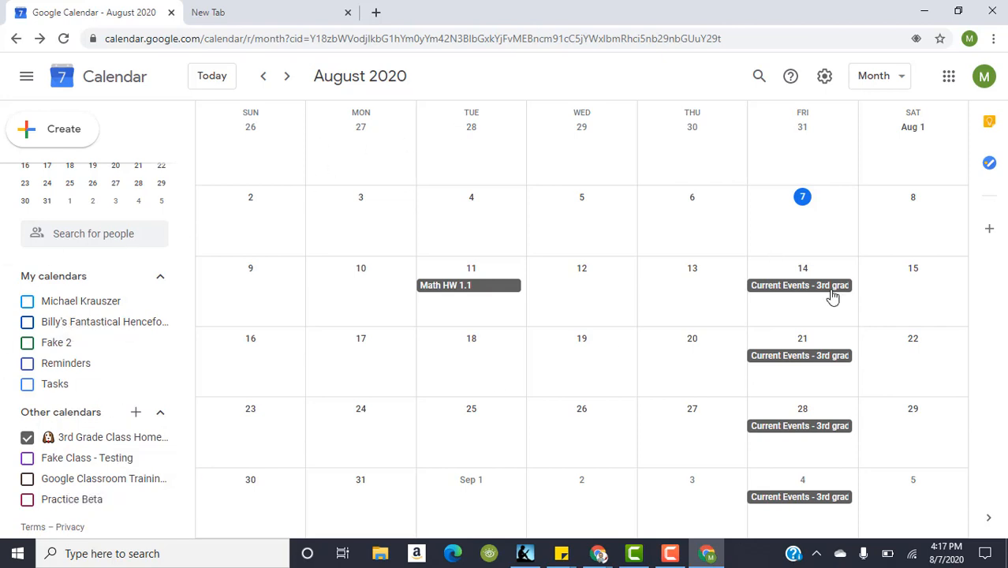
- View the August 14 Current Events event, try to open its Kindergarten Virtual Classroom attachment, and return to the Calvary Christian School calendar
{"action": "left_click", "coordinate": [795, 289]}
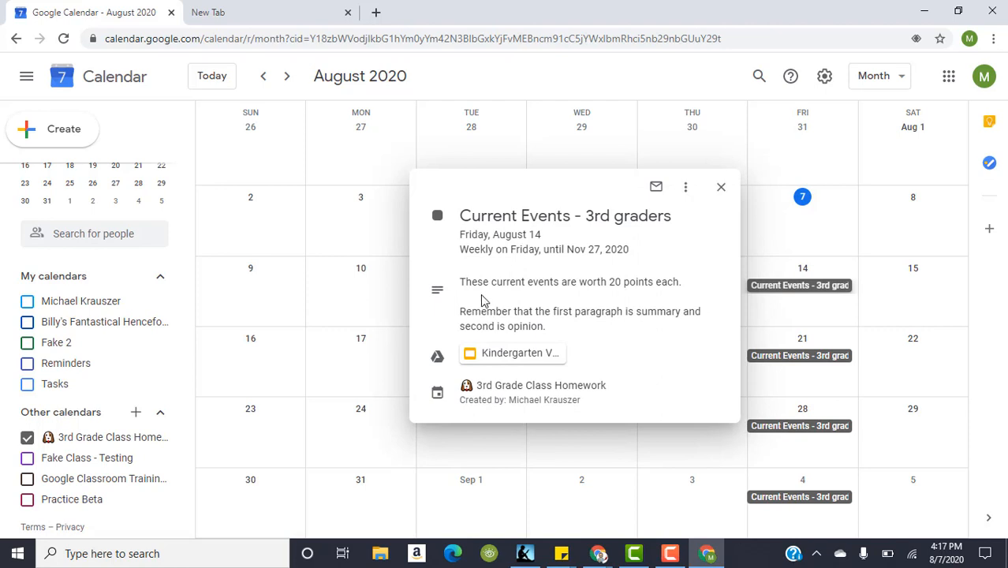
{"action": "left_click", "coordinate": [501, 355]}
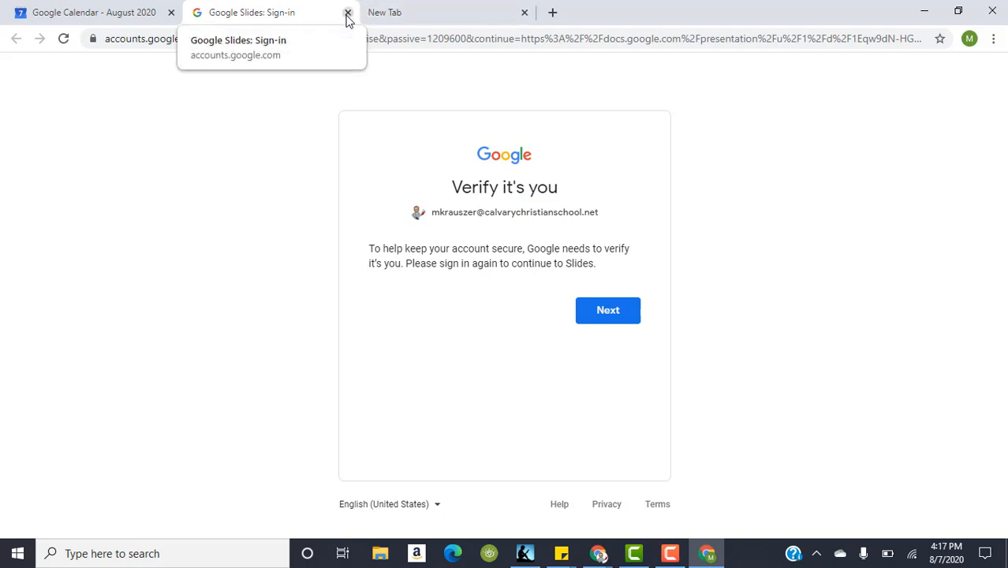
{"action": "left_click", "coordinate": [348, 12]}
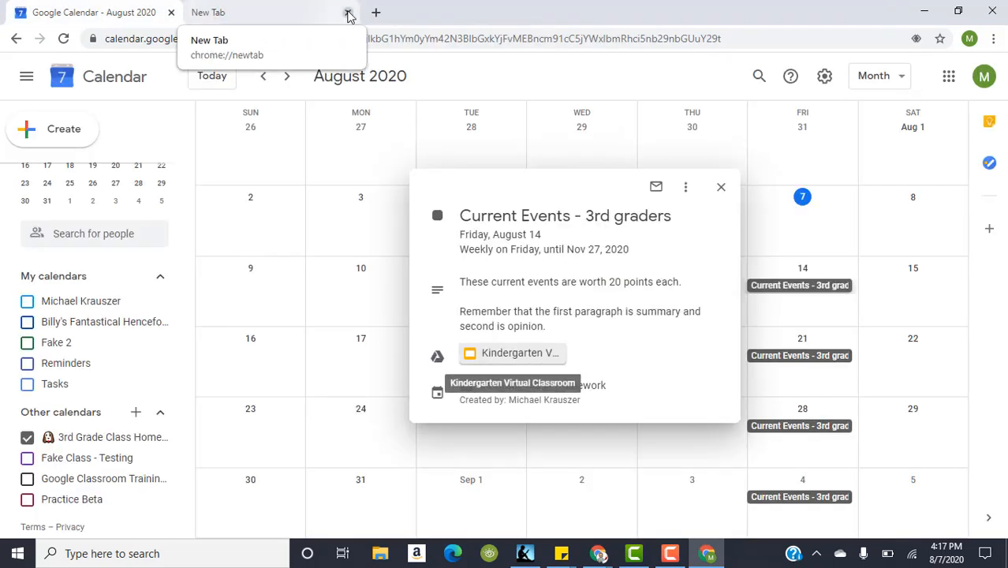
{"action": "left_click", "coordinate": [348, 12]}
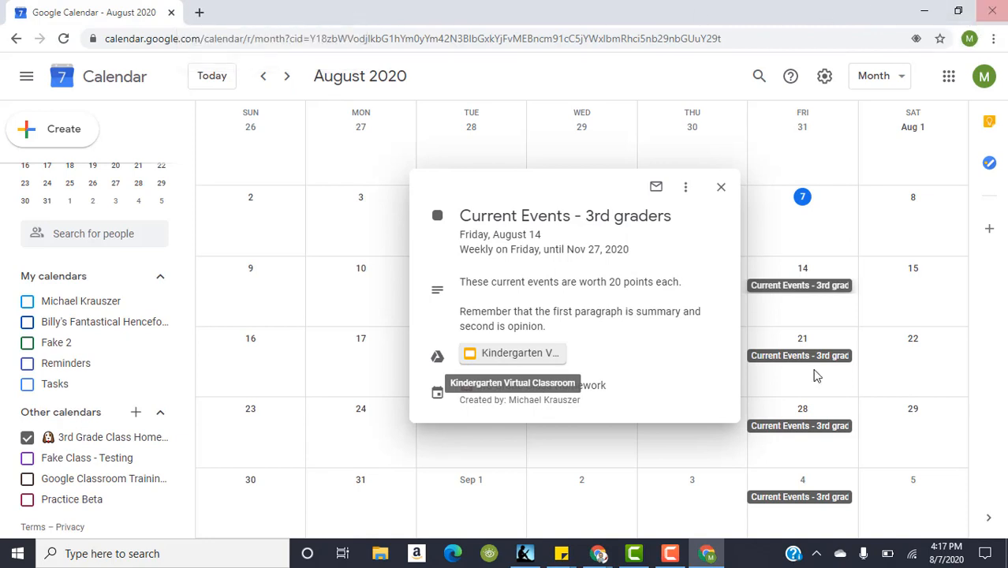
{"action": "mouse_move", "coordinate": [603, 548]}
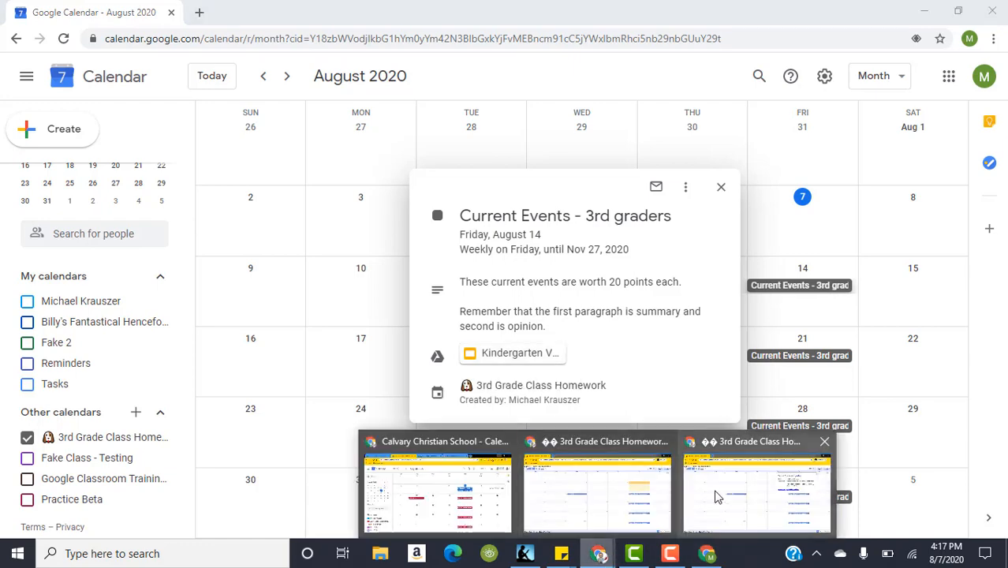
{"action": "mouse_move", "coordinate": [717, 496]}
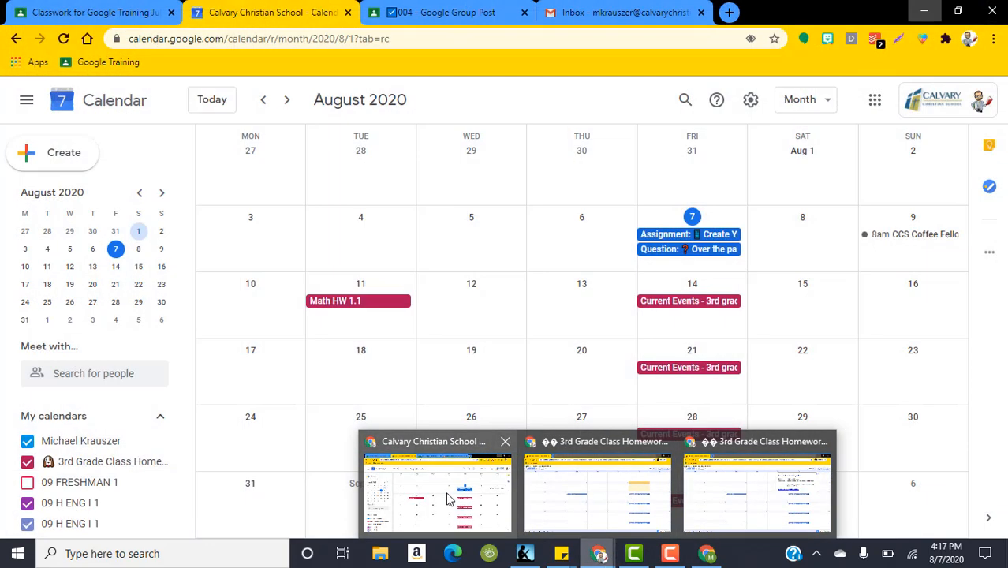
{"action": "left_click", "coordinate": [447, 497]}
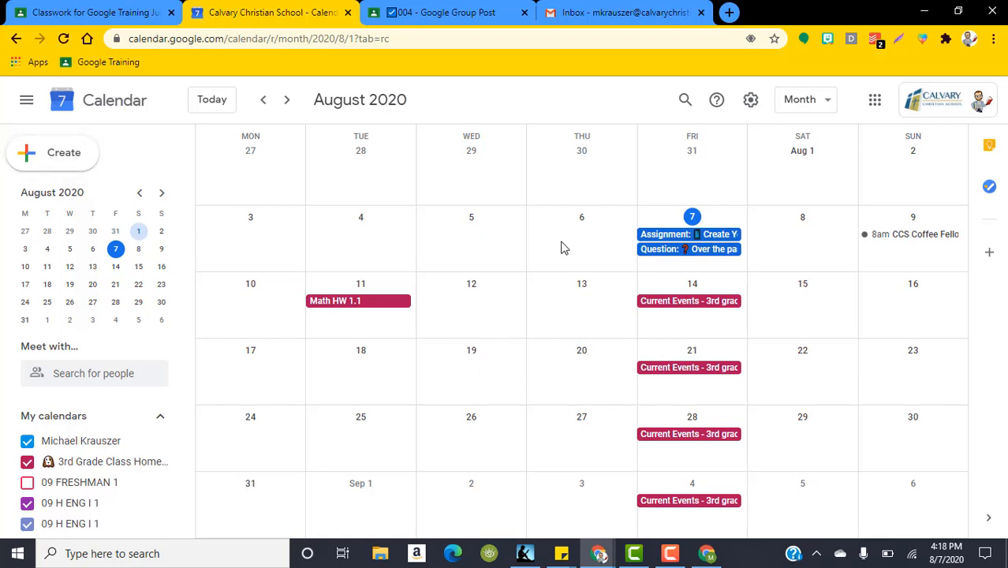
- Start an all-day event on Wednesday, August 19, 2020, titled "ELA HW 1"
{"action": "scroll", "coordinate": [558, 251], "scroll_direction": "down", "scroll_amount": 1}
{"action": "scroll", "coordinate": [554, 254], "scroll_direction": "up", "scroll_amount": 1}
{"action": "left_click", "coordinate": [474, 366]}
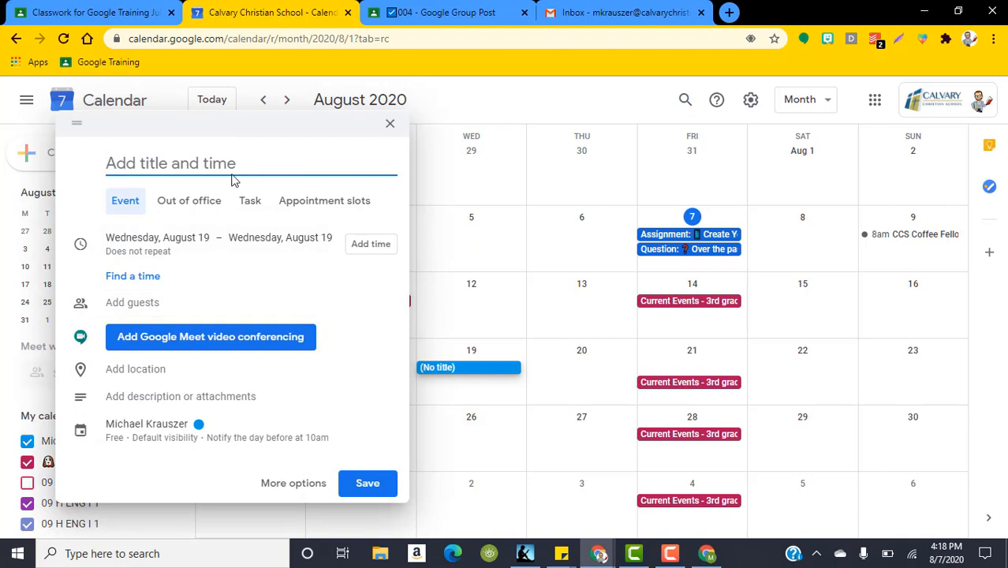
{"action": "type", "text": "U"}
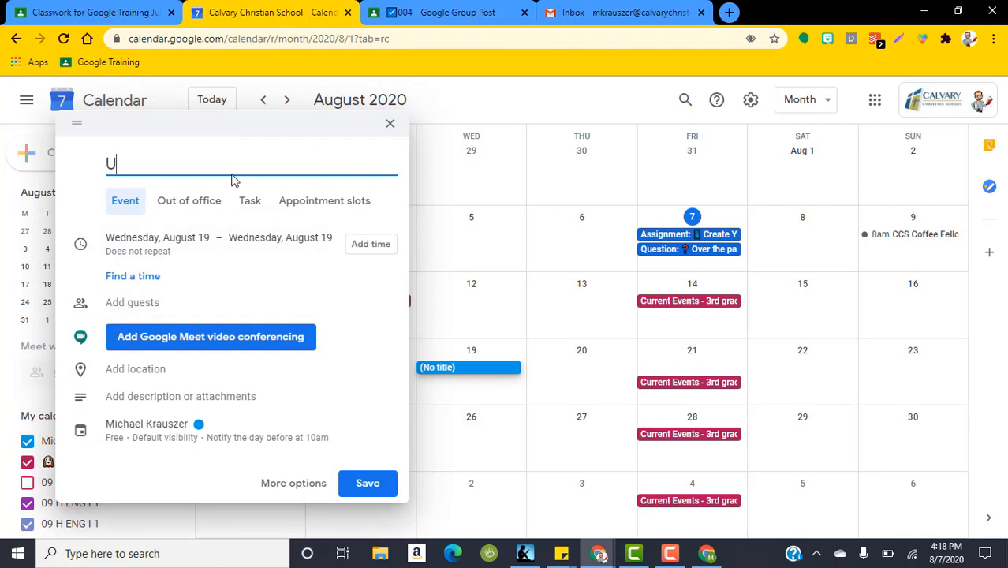
{"action": "type", "text": "pload"}
{"action": "key", "text": "BackSpace"}
{"action": "key", "text": "BackSpace"}
{"action": "key", "text": "BackSpace"}
{"action": "key", "text": "BackSpace"}
{"action": "key", "text": "BackSpace"}
{"action": "key", "text": "BackSpace"}
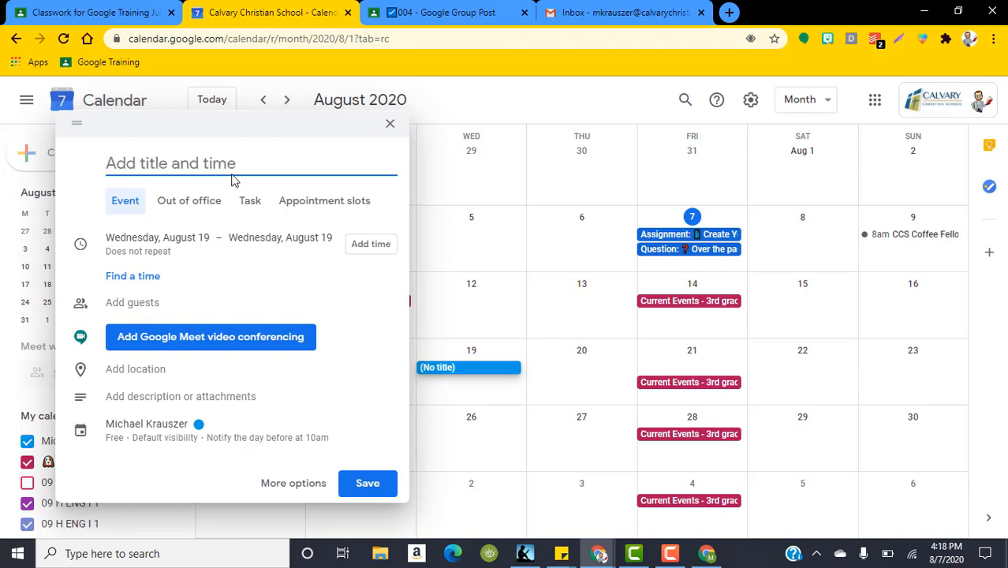
{"action": "type", "text": "ELA HW 1"}
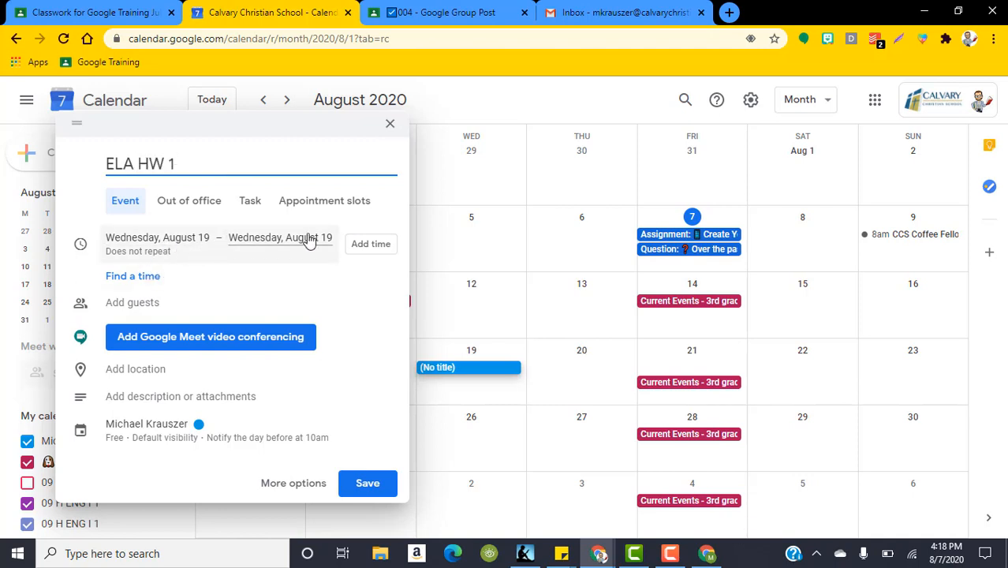
- Assign the ELA HW 1 event to the 3rd Grade Class Homework calendar, keeping its date
{"action": "left_click", "coordinate": [158, 239]}
{"action": "left_click", "coordinate": [160, 234]}
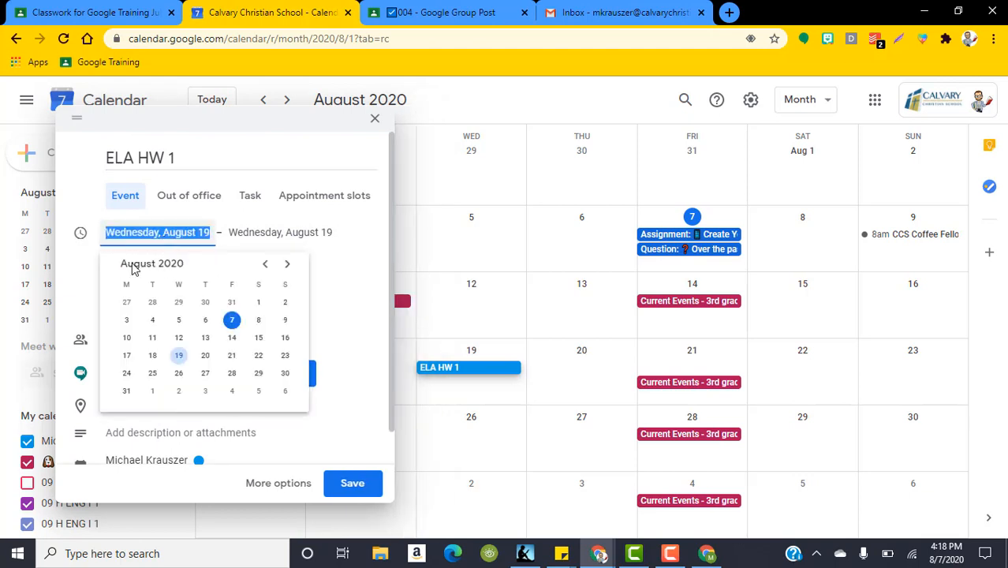
{"action": "left_click", "coordinate": [331, 277]}
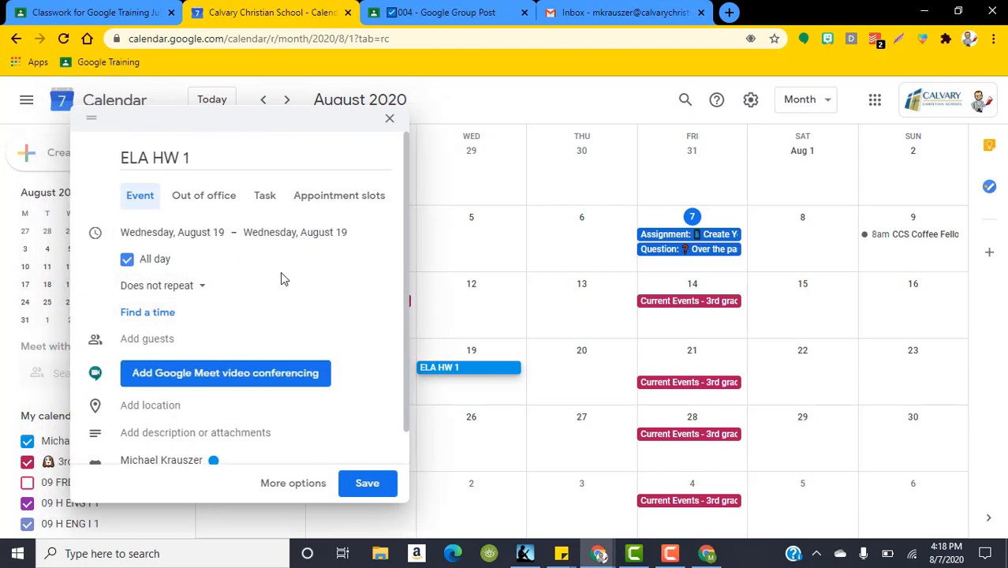
{"action": "scroll", "coordinate": [260, 284], "scroll_direction": "down", "scroll_amount": 1}
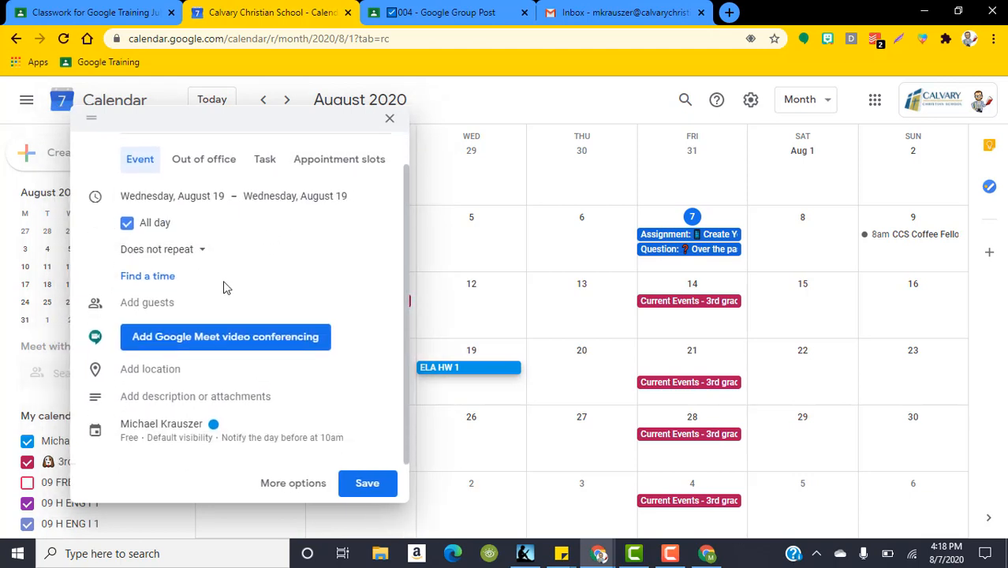
{"action": "left_click", "coordinate": [169, 430]}
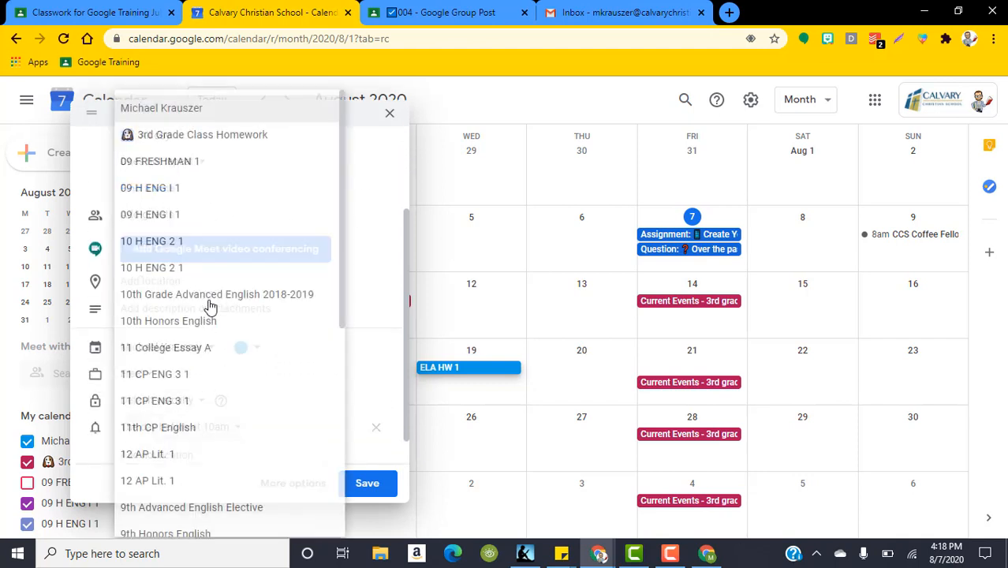
{"action": "left_click", "coordinate": [161, 136]}
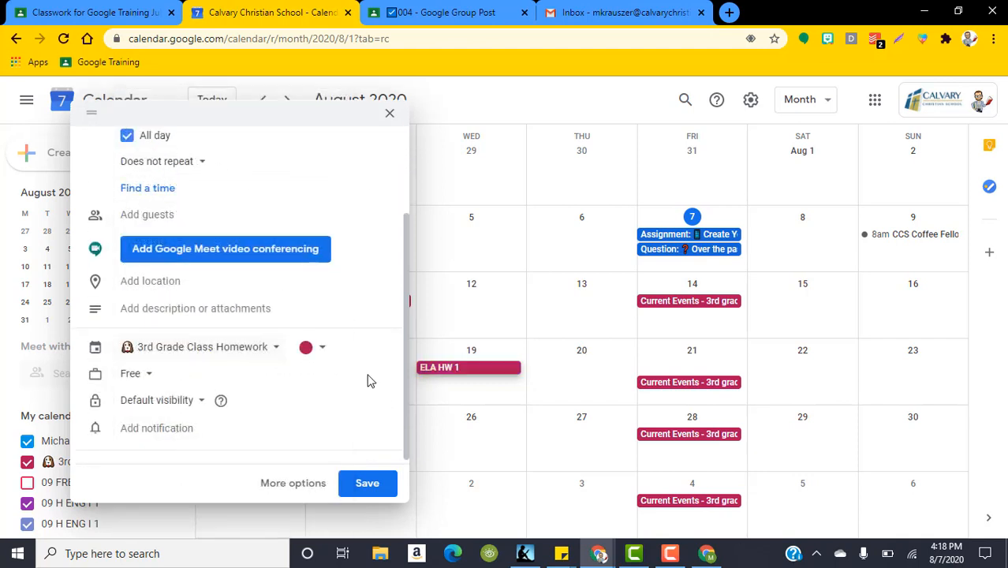
- Save the ELA HW 1 event and reload the public 3rd Grade Class Homework page in the incognito window to check for it
{"action": "left_click", "coordinate": [376, 484]}
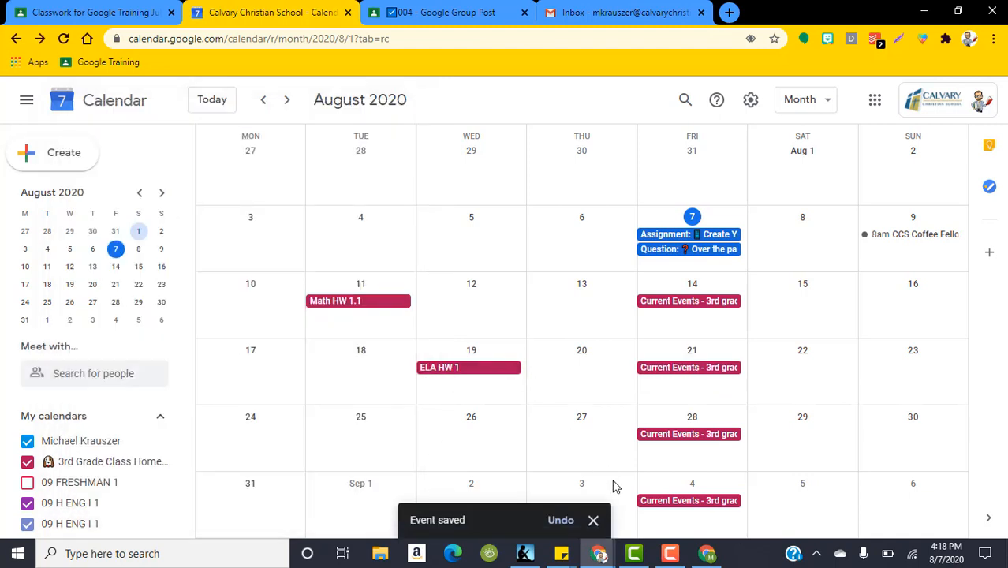
{"action": "left_click", "coordinate": [708, 555]}
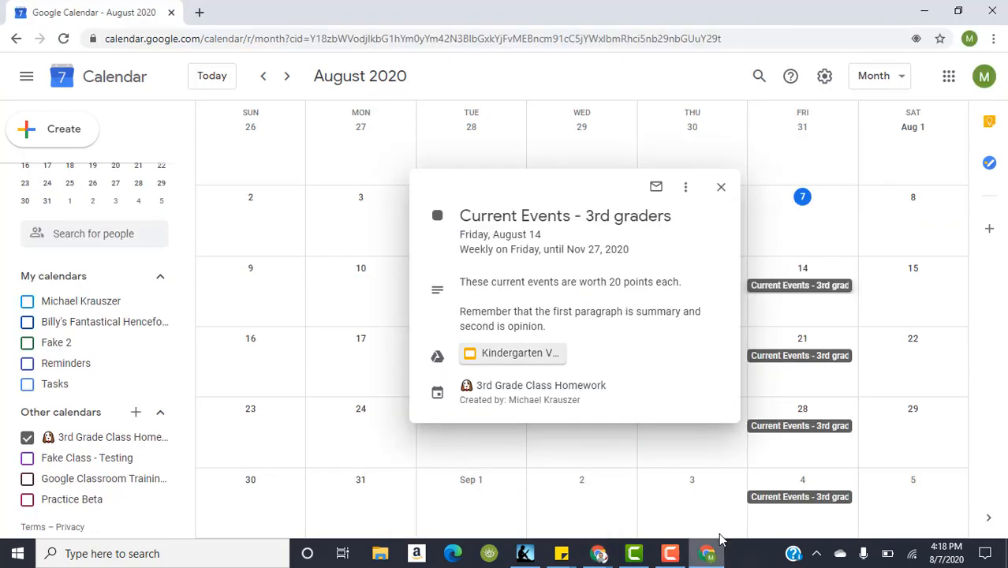
{"action": "left_click", "coordinate": [924, 11]}
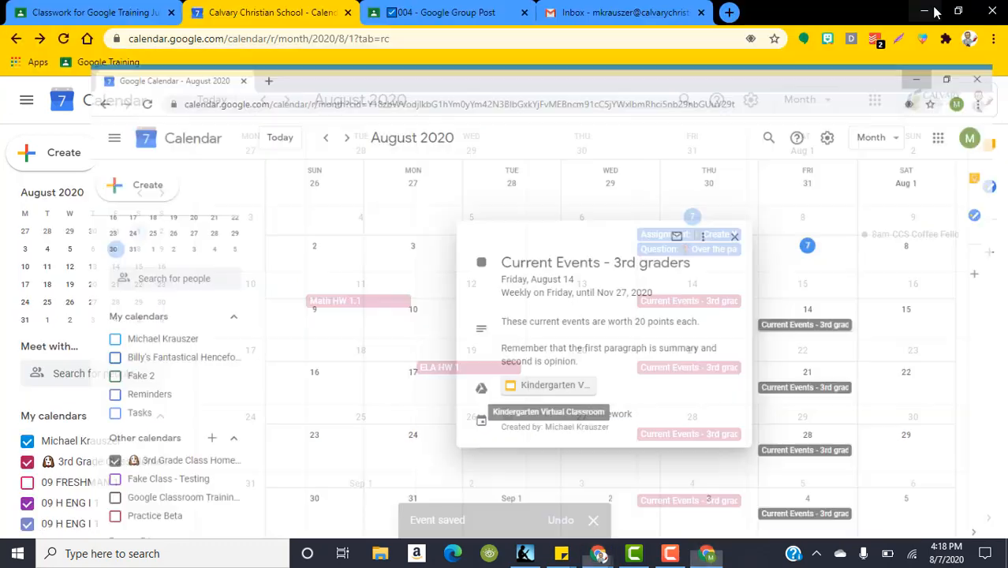
{"action": "mouse_move", "coordinate": [601, 556]}
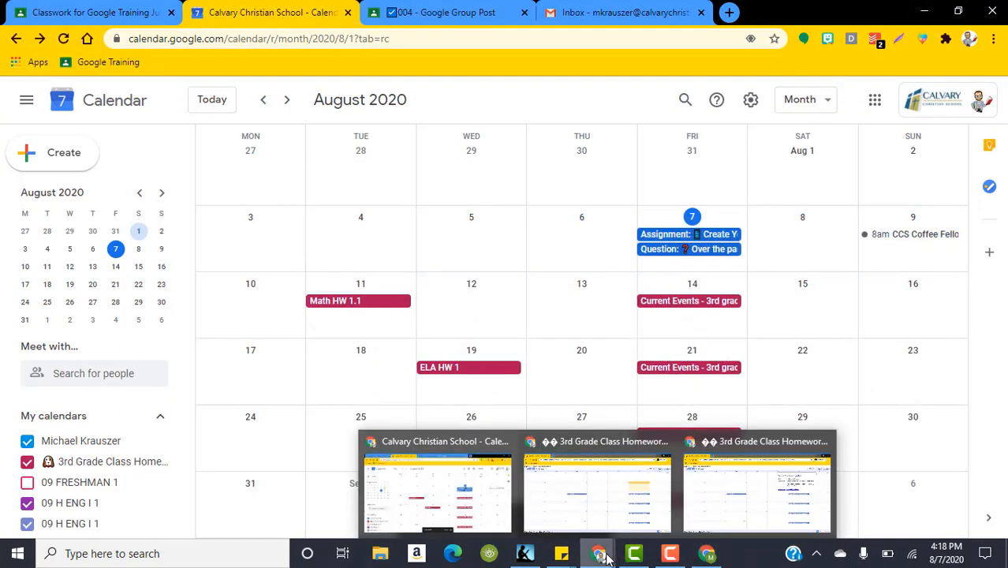
{"action": "left_click", "coordinate": [744, 493]}
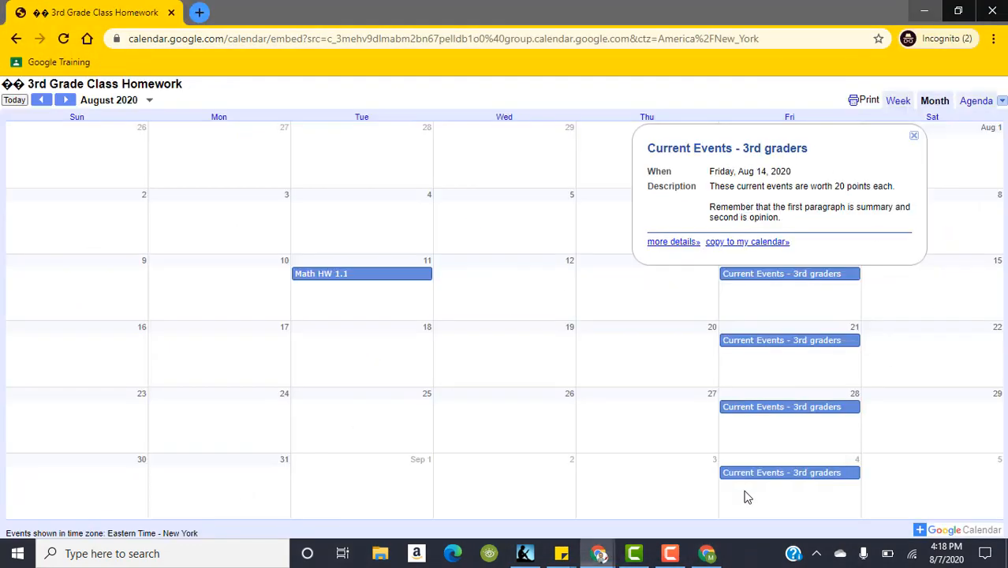
{"action": "left_click", "coordinate": [65, 41]}
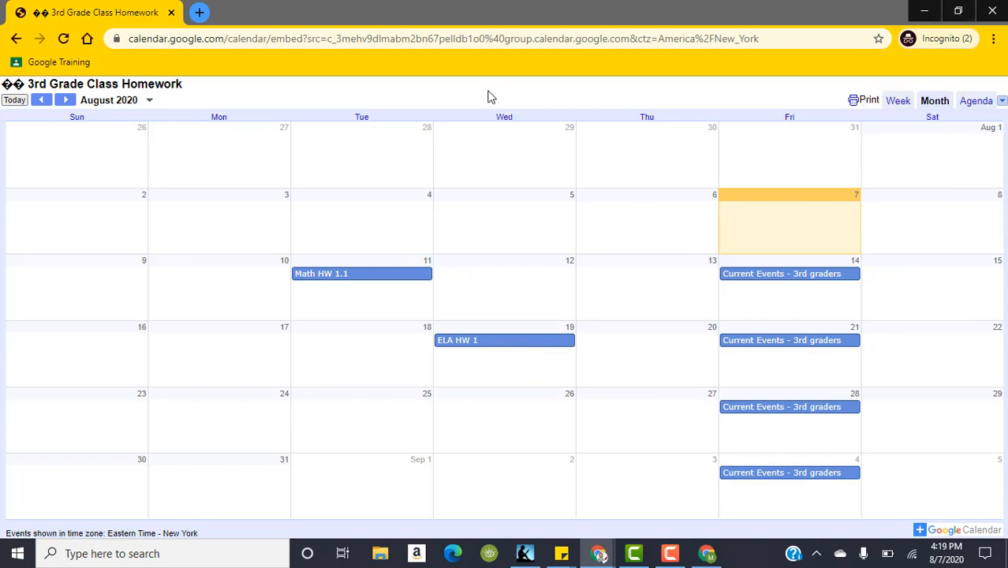
{"action": "left_click", "coordinate": [919, 11]}
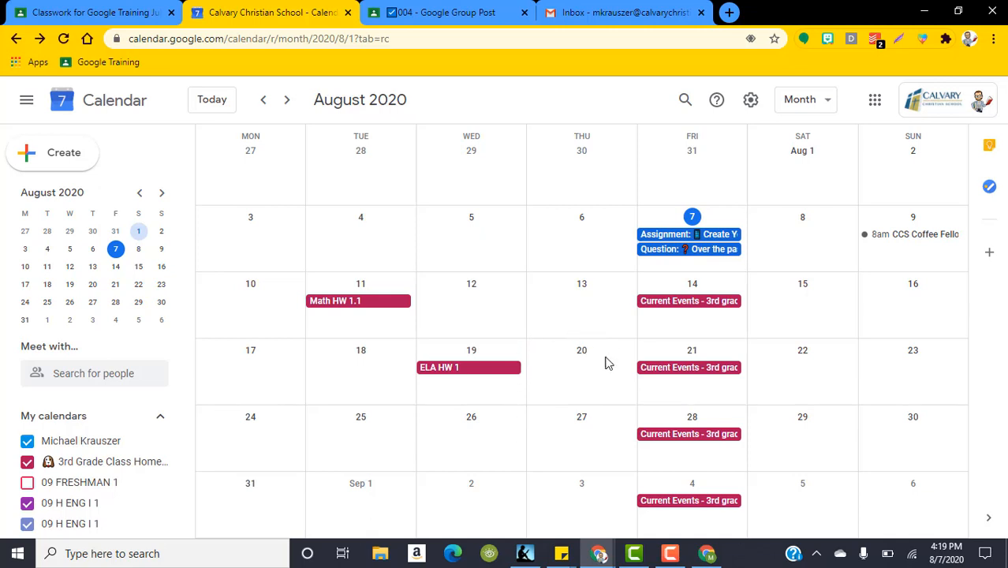
- Start an appointment slots entry on Tuesday, August 25, 2020, titled "Parent Teacher Conferences"
{"action": "left_click", "coordinate": [356, 436]}
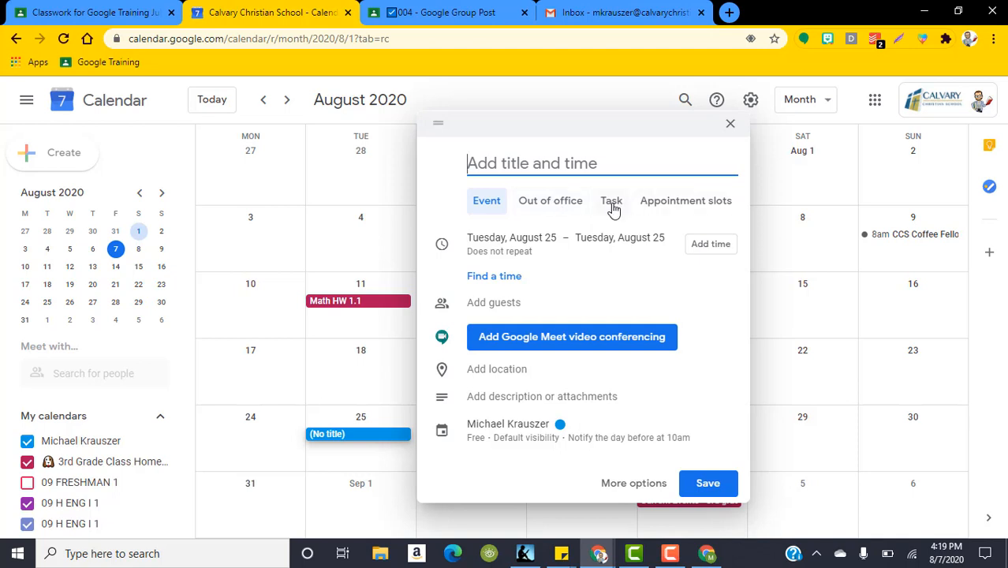
{"action": "left_click", "coordinate": [675, 204]}
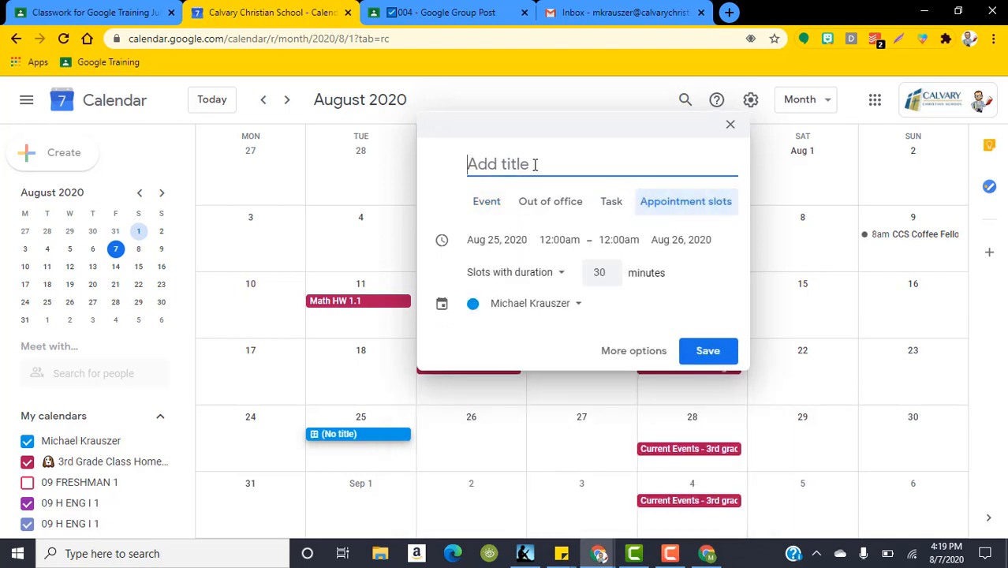
{"action": "type", "text": "Pa"}
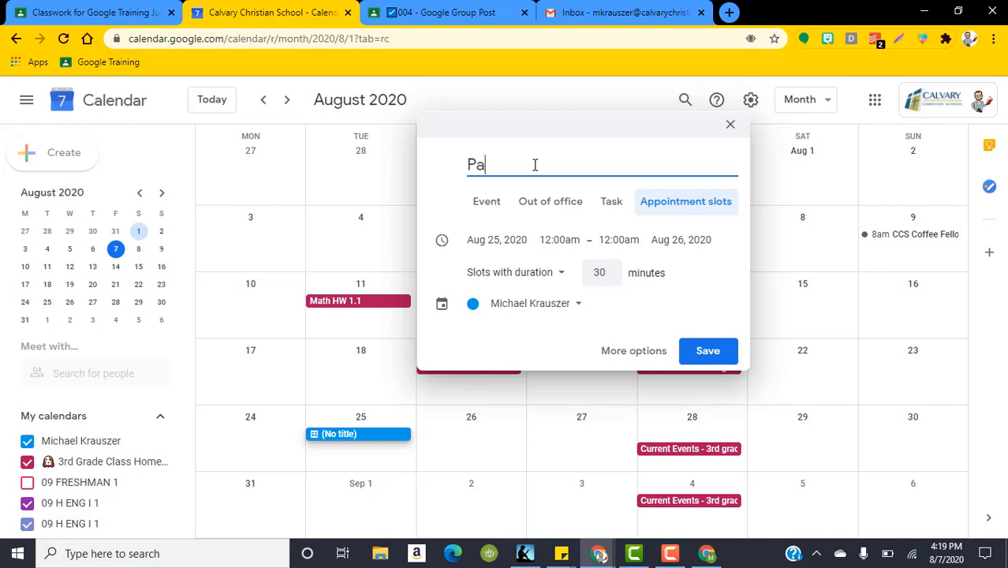
{"action": "type", "text": "rent Teacher Conferences"}
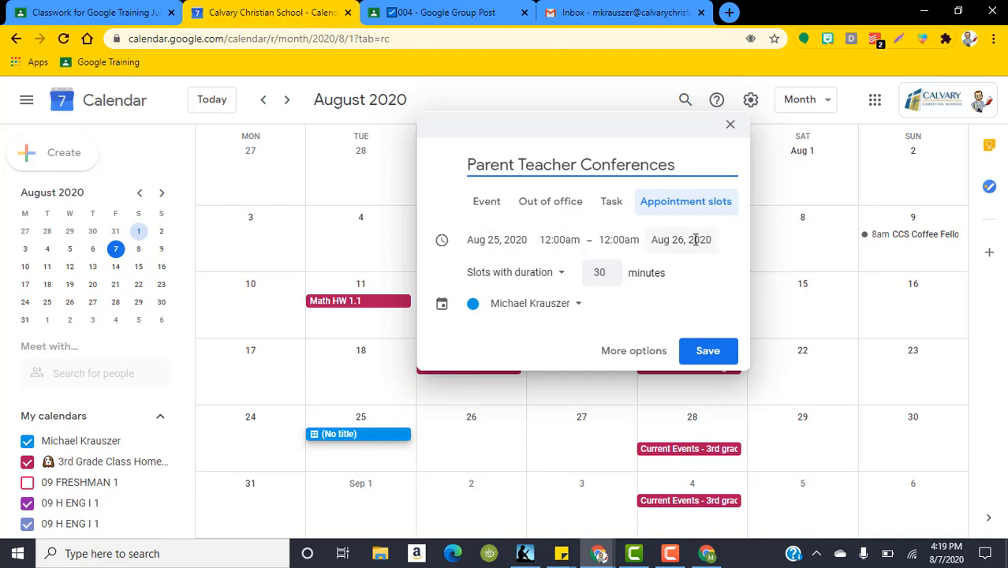
- Set the conference block to run from 1:00pm to 5:00pm, ending on Aug 25, 2020
{"action": "left_click", "coordinate": [569, 239]}
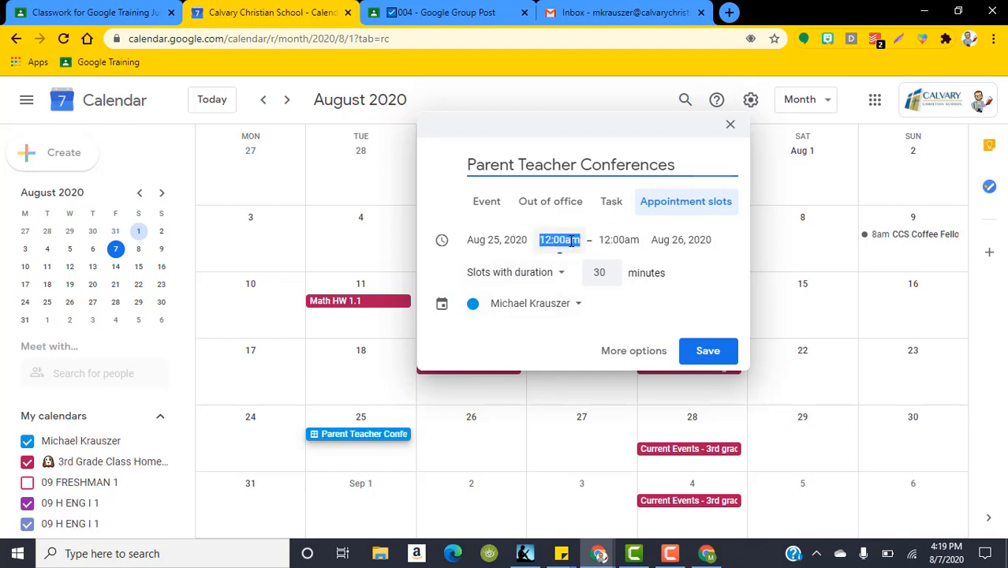
{"action": "left_click_drag", "start_coordinate": [670, 282], "coordinate": [668, 337]}
{"action": "left_click", "coordinate": [603, 320]}
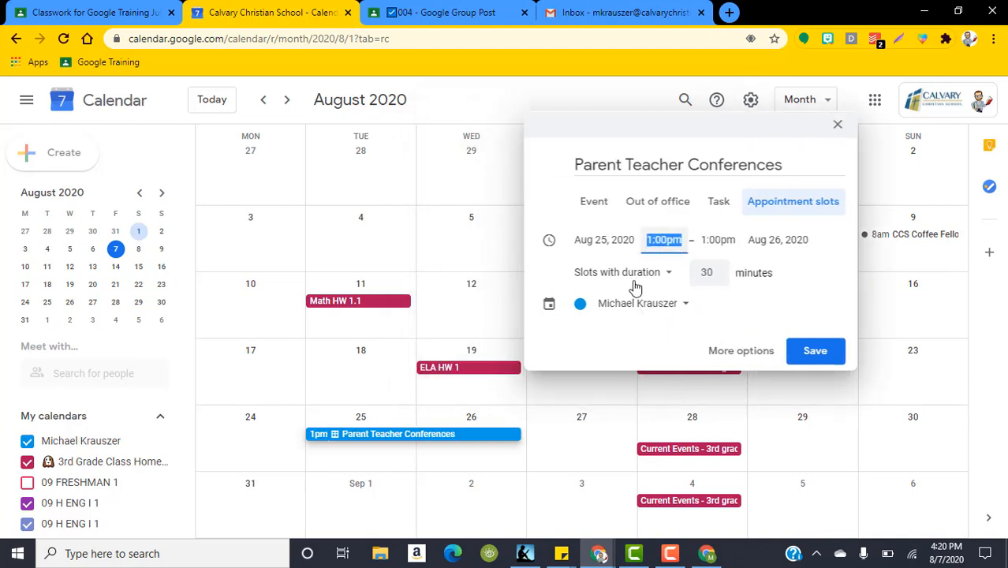
{"action": "left_click", "coordinate": [720, 241]}
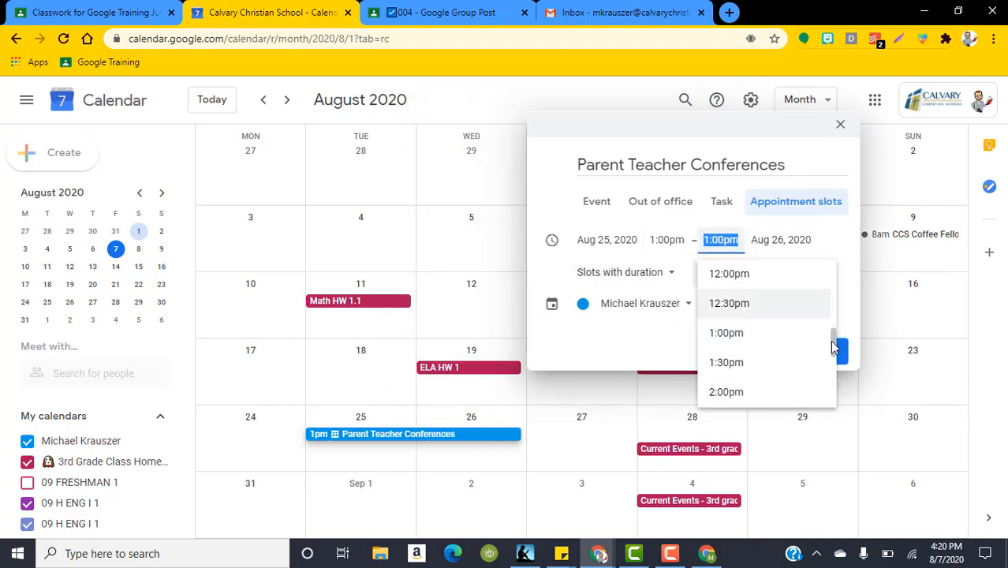
{"action": "left_click", "coordinate": [830, 347]}
{"action": "left_click", "coordinate": [726, 242]}
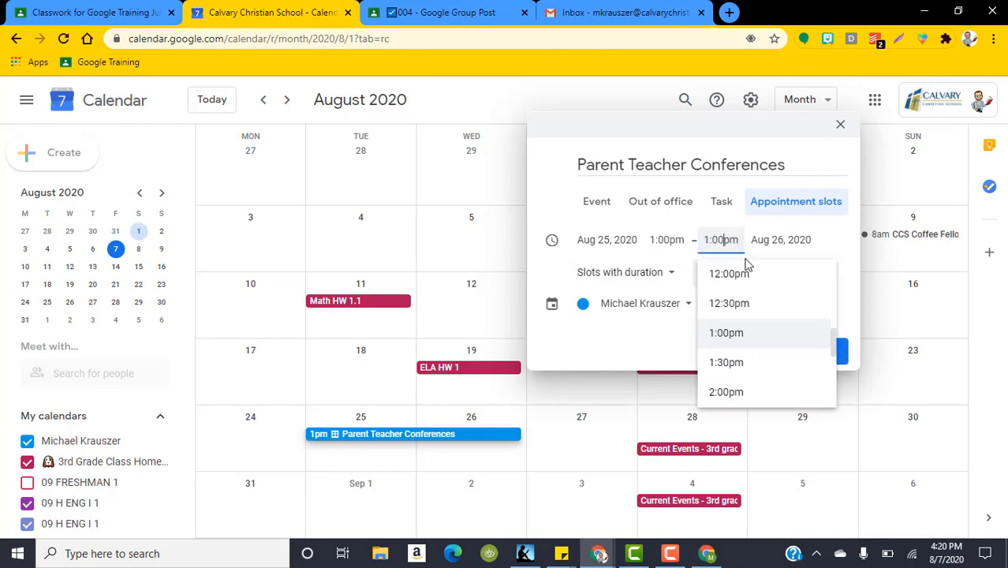
{"action": "scroll", "coordinate": [836, 347], "scroll_direction": "down", "scroll_amount": 5}
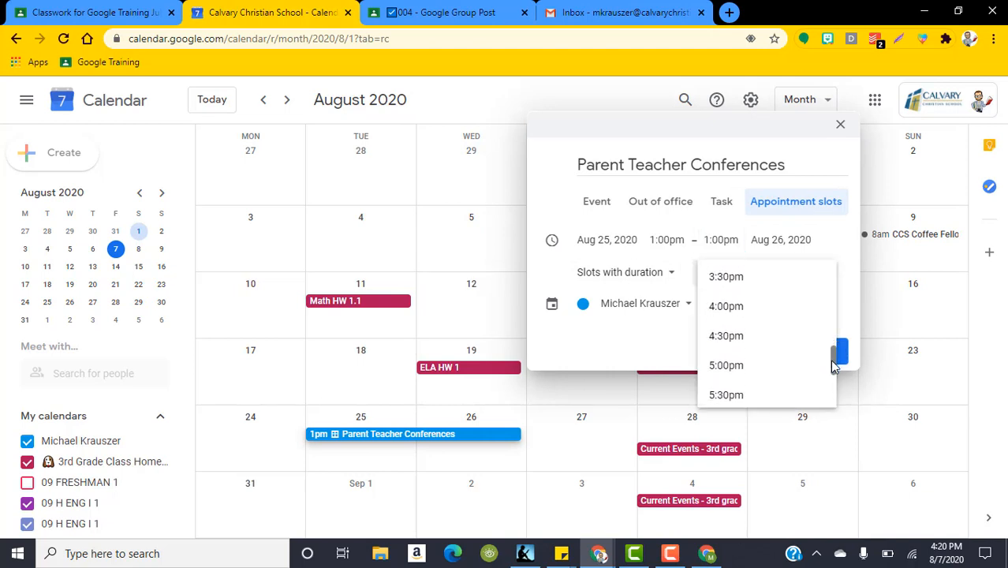
{"action": "left_click", "coordinate": [752, 356]}
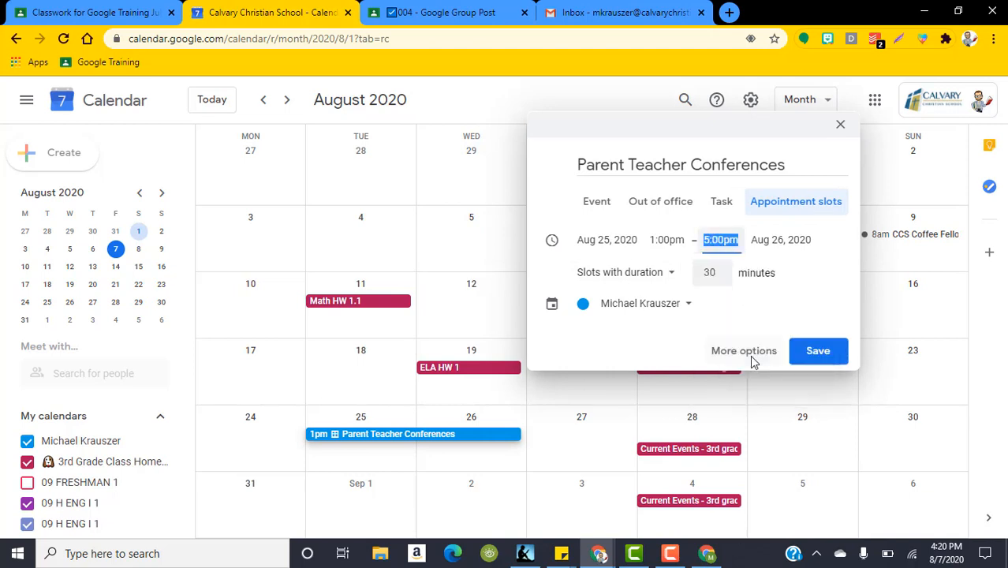
{"action": "left_click", "coordinate": [779, 242]}
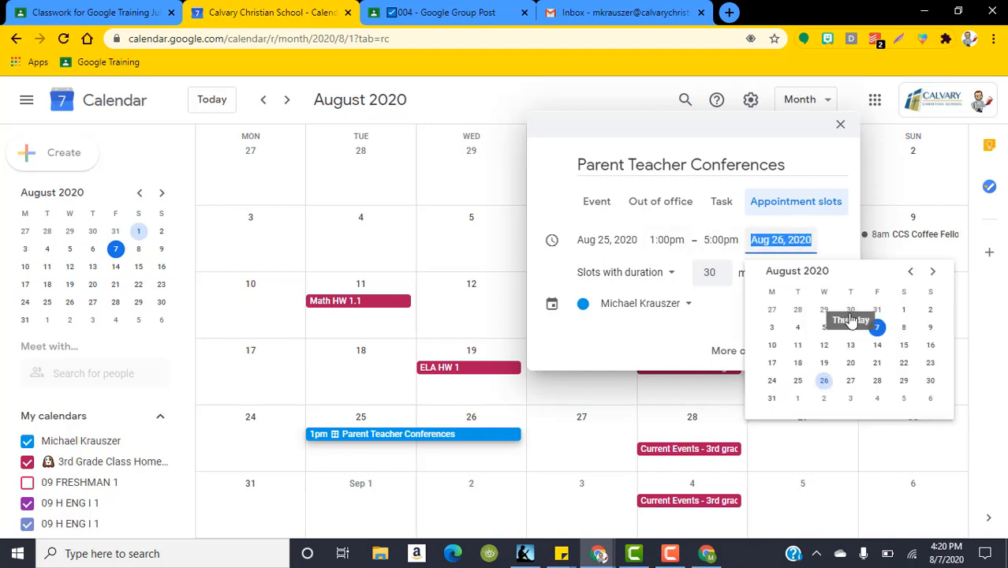
{"action": "left_click", "coordinate": [798, 381]}
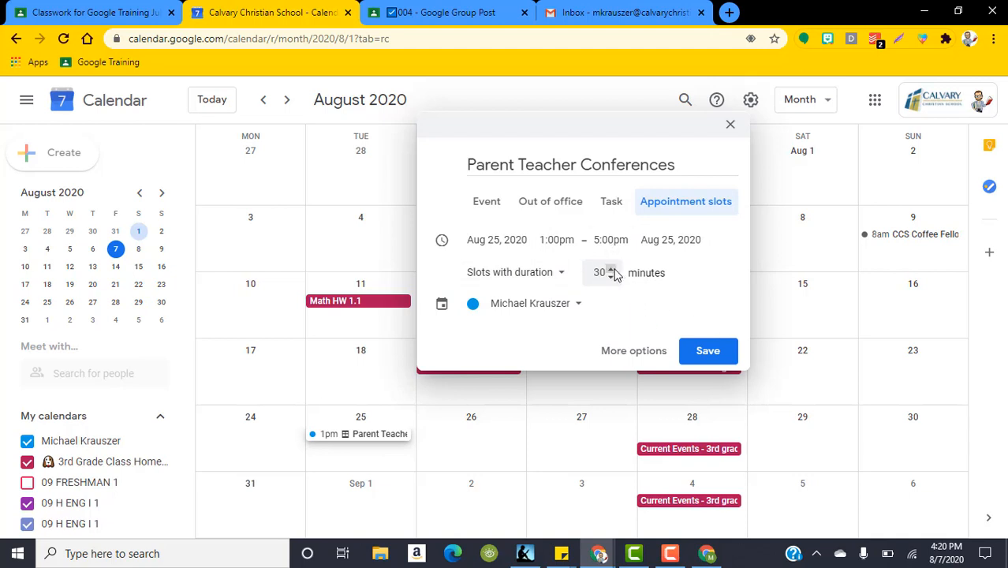
- Try the single slot option, return to slots with duration, and set each slot to 20 minutes
{"action": "left_click", "coordinate": [551, 279]}
{"action": "left_click", "coordinate": [510, 301]}
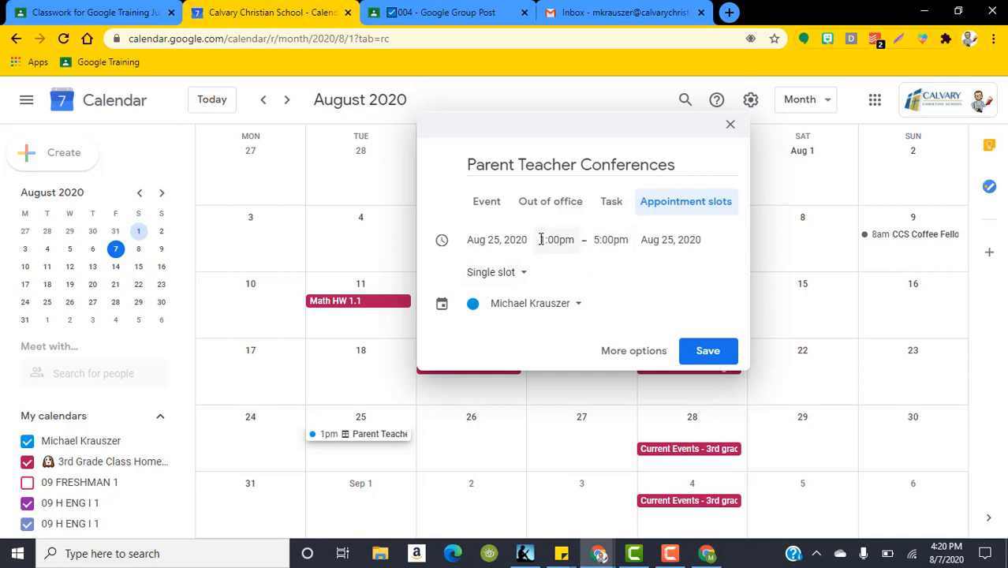
{"action": "left_click", "coordinate": [525, 276]}
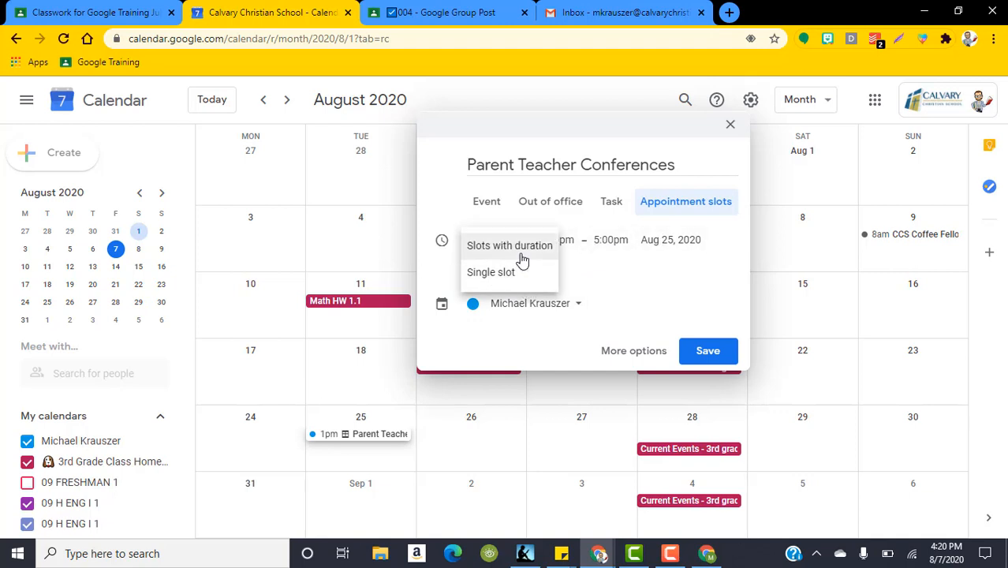
{"action": "left_click", "coordinate": [519, 253]}
{"action": "left_click", "coordinate": [611, 277]}
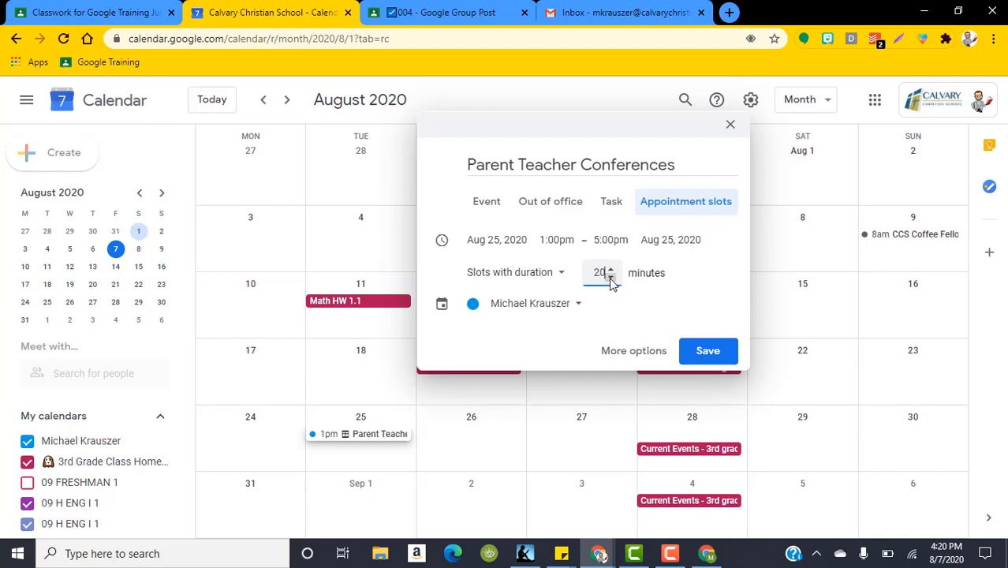
{"action": "left_click", "coordinate": [645, 315]}
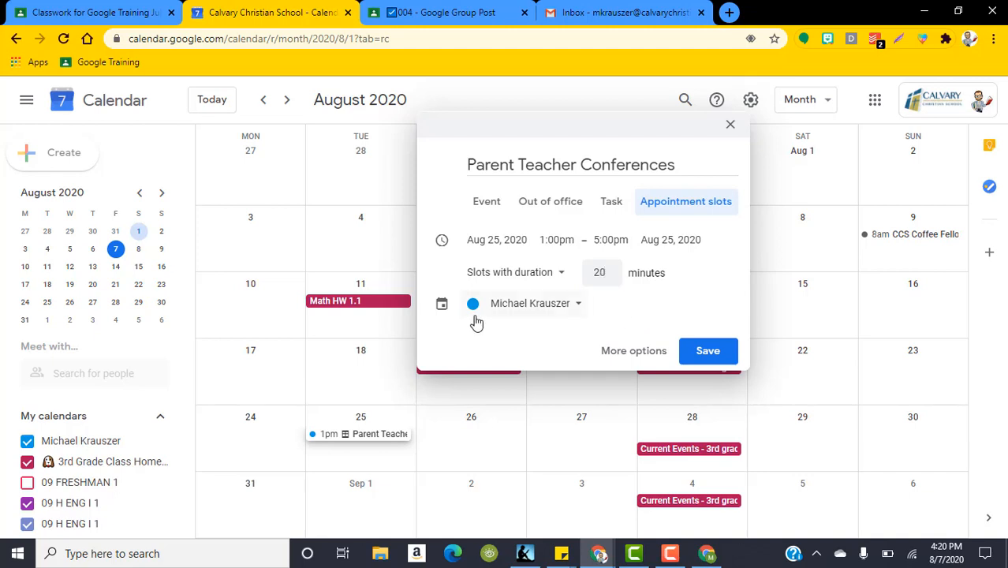
- Assign the Parent Teacher Conferences slots to the 3rd Grade Class Homework calendar and save them
{"action": "left_click", "coordinate": [525, 304]}
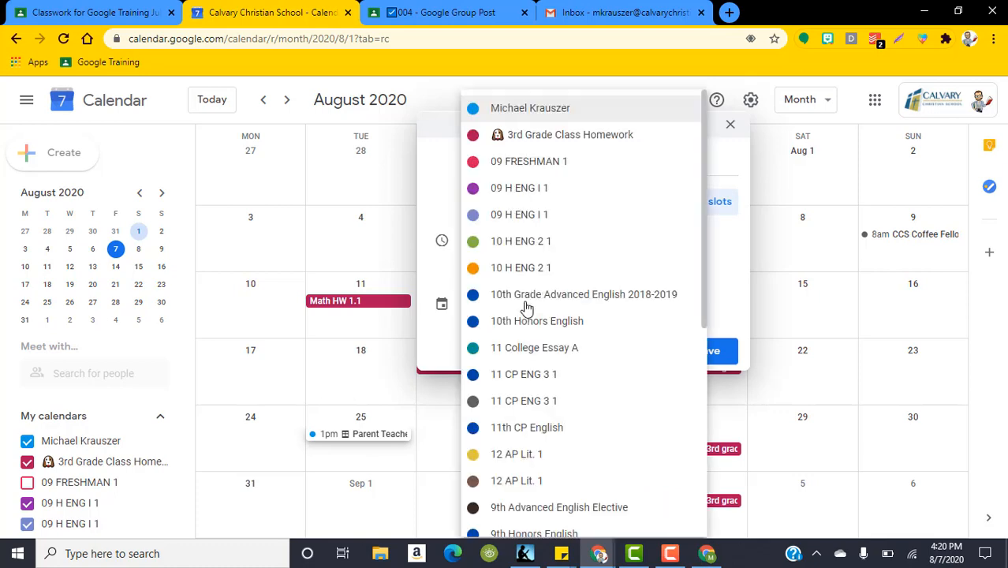
{"action": "left_click", "coordinate": [557, 137]}
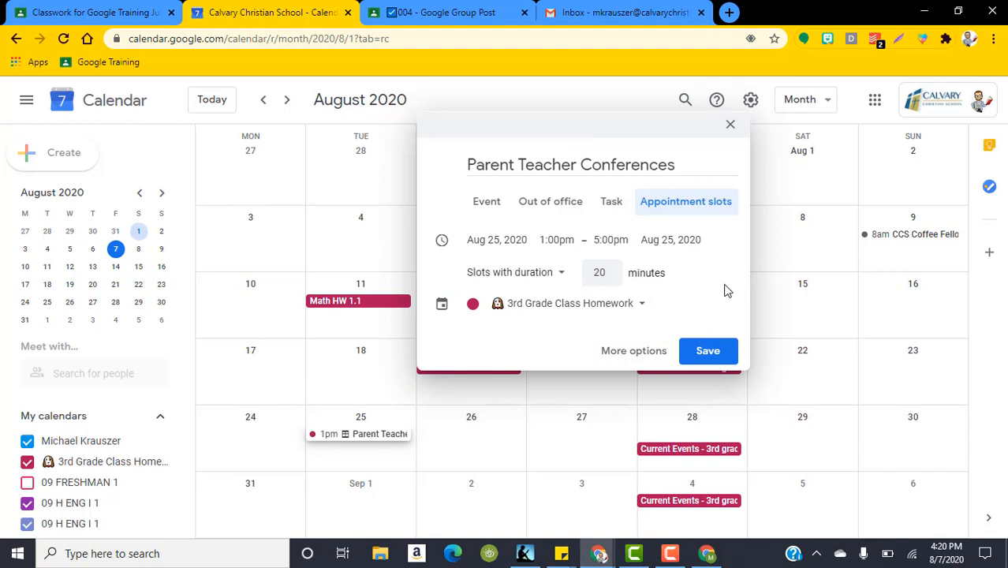
{"action": "left_click", "coordinate": [708, 354]}
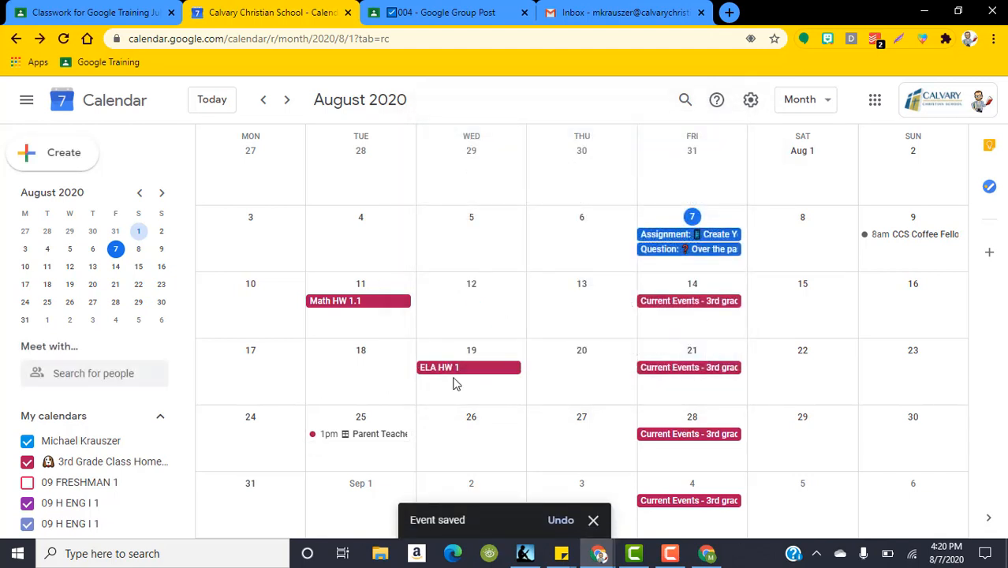
{"action": "scroll", "coordinate": [454, 375], "scroll_direction": "down", "scroll_amount": 1}
{"action": "scroll", "coordinate": [449, 366], "scroll_direction": "up", "scroll_amount": 1}
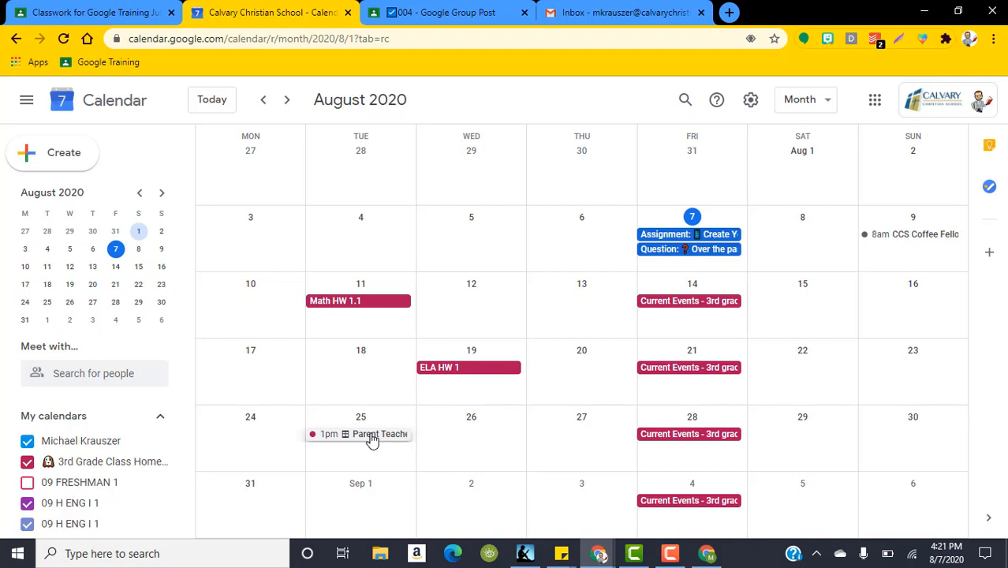
- View the August 25 Parent Teacher Conferences details and go to the appointment page for this calendar
{"action": "left_click", "coordinate": [372, 435]}
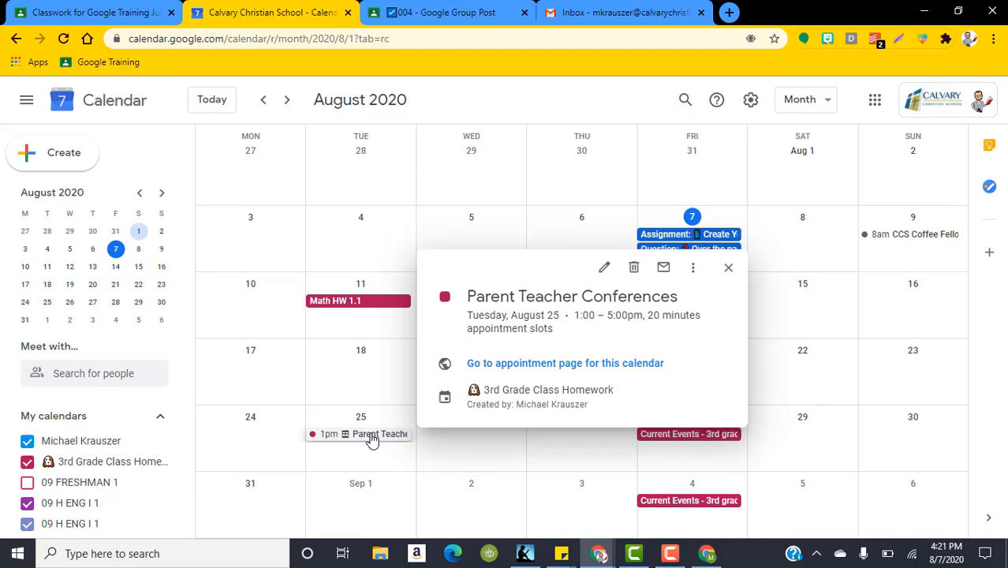
{"action": "left_click", "coordinate": [373, 457]}
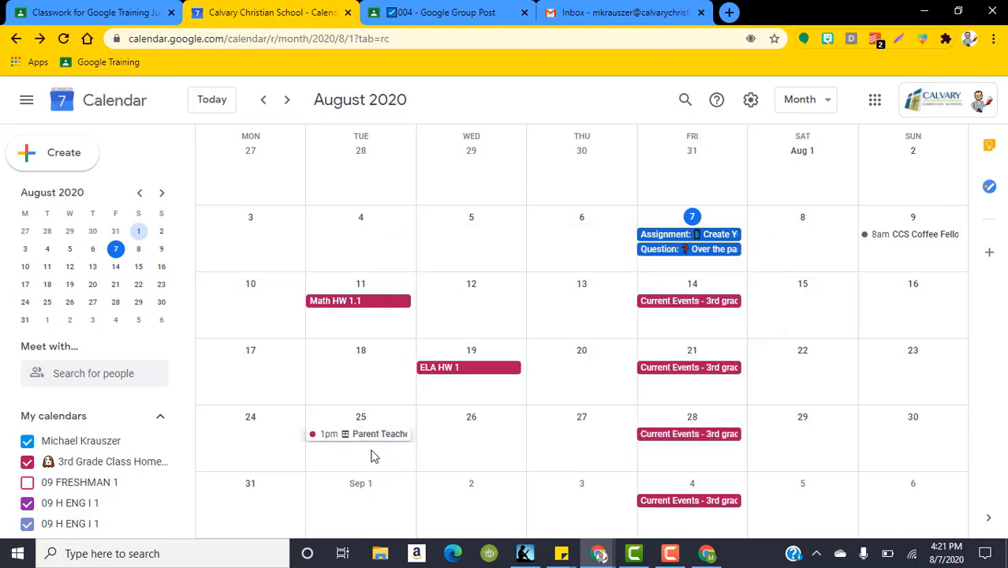
{"action": "left_click", "coordinate": [374, 440]}
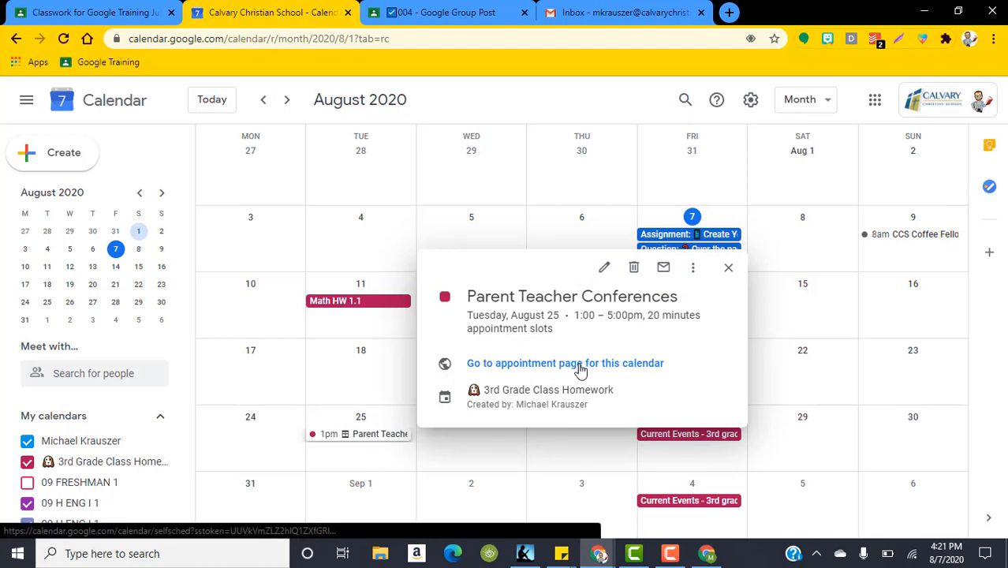
{"action": "left_click", "coordinate": [479, 363]}
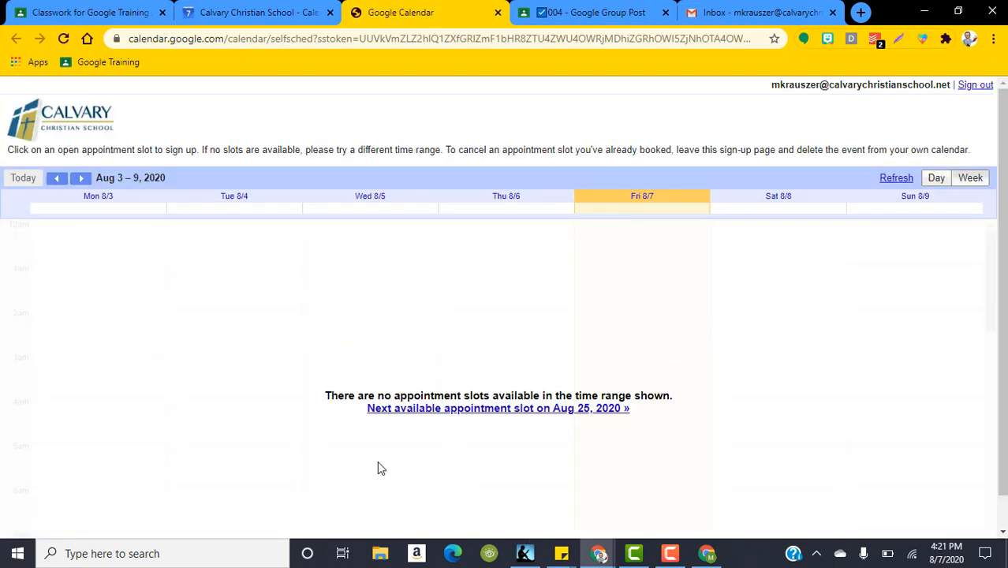
- Advance the appointment page to the week of Aug 24–30, 2020, and open the booking form for Tuesday's 1:00pm slot
{"action": "left_click", "coordinate": [81, 178]}
{"action": "left_click", "coordinate": [82, 178]}
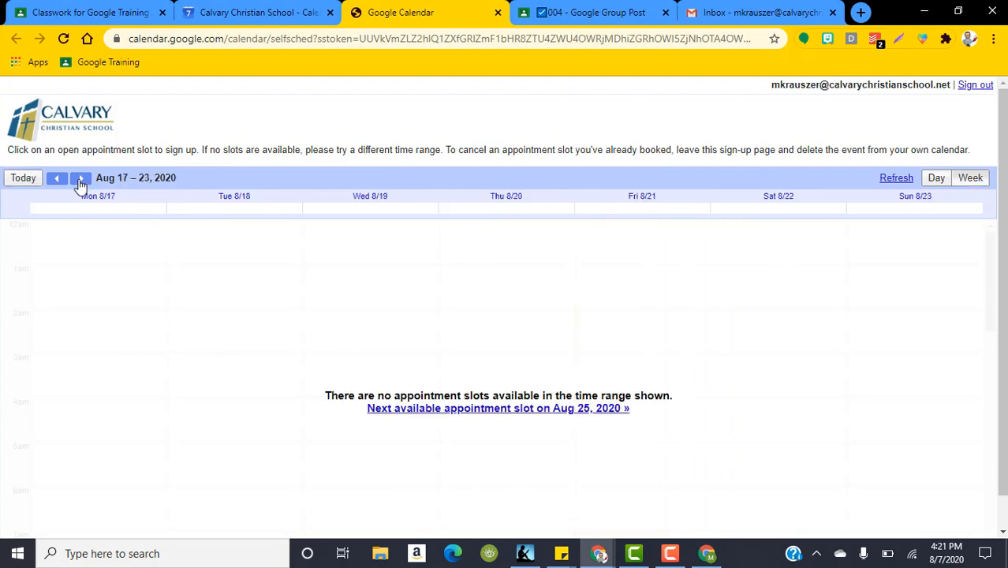
{"action": "left_click", "coordinate": [81, 179]}
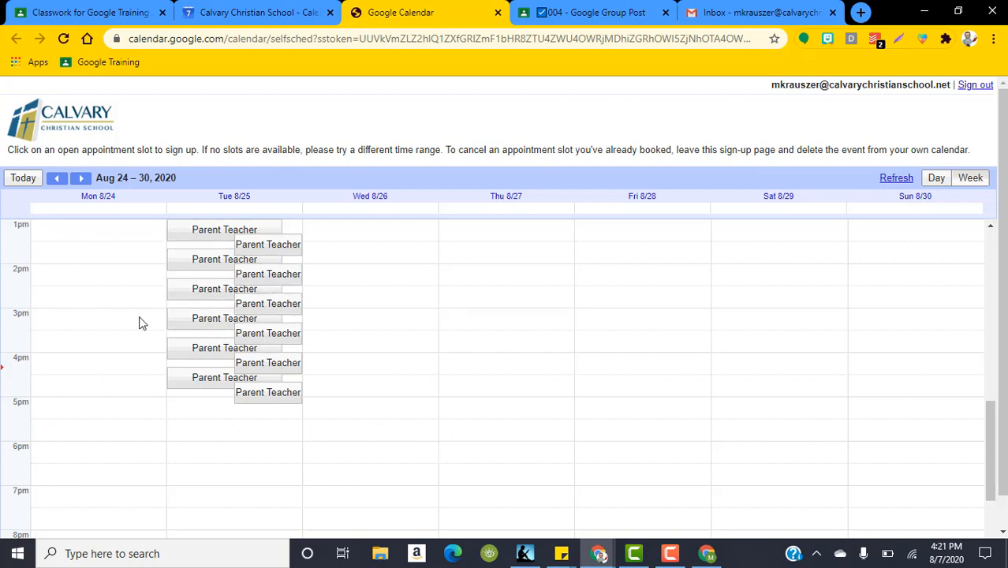
{"action": "left_click", "coordinate": [220, 233]}
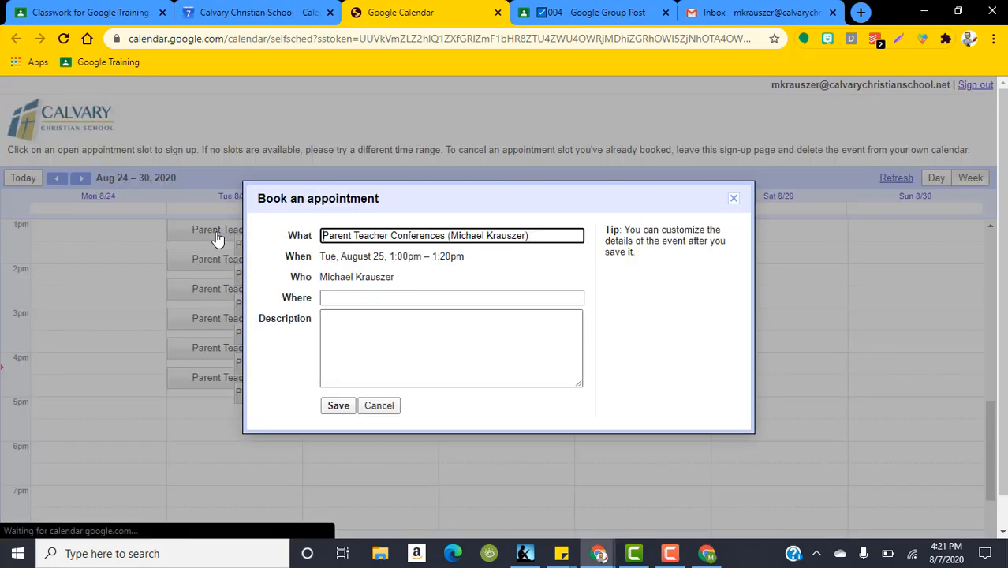
{"action": "left_click", "coordinate": [372, 290]}
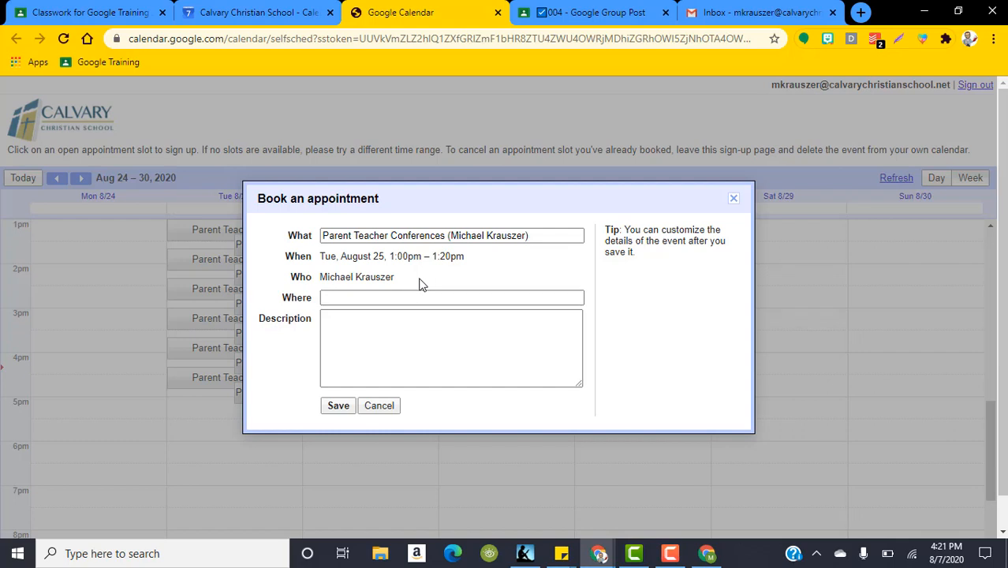
- Look over the Tuesday 1:00pm booking form's time and description fields, and close it without booking
{"action": "left_click", "coordinate": [383, 318]}
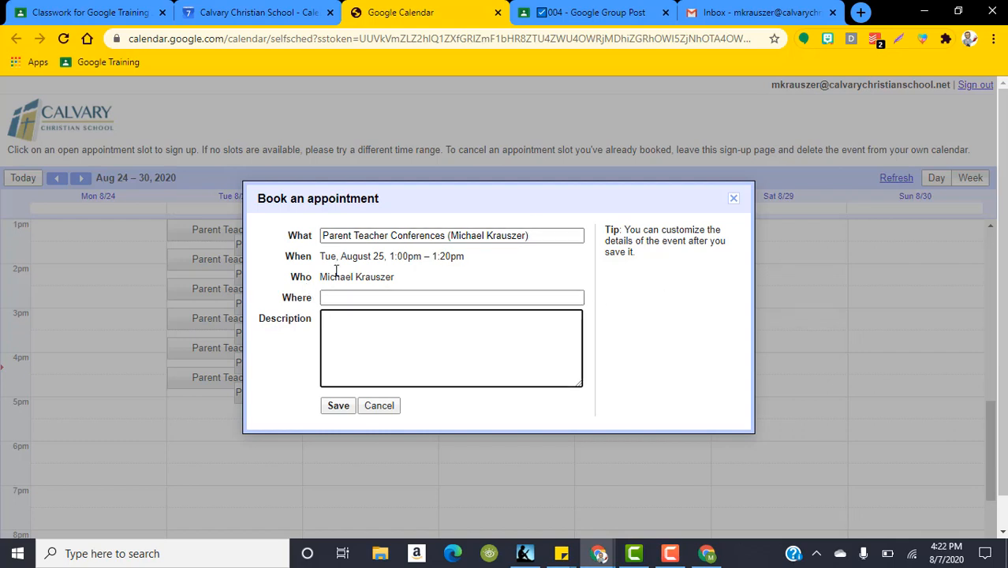
{"action": "left_click", "coordinate": [392, 258]}
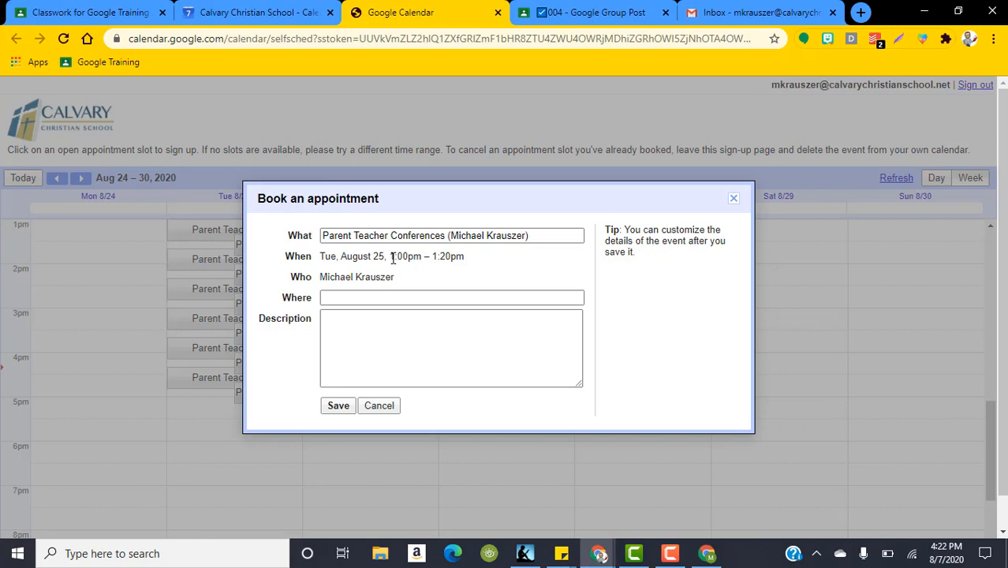
{"action": "left_click", "coordinate": [734, 199]}
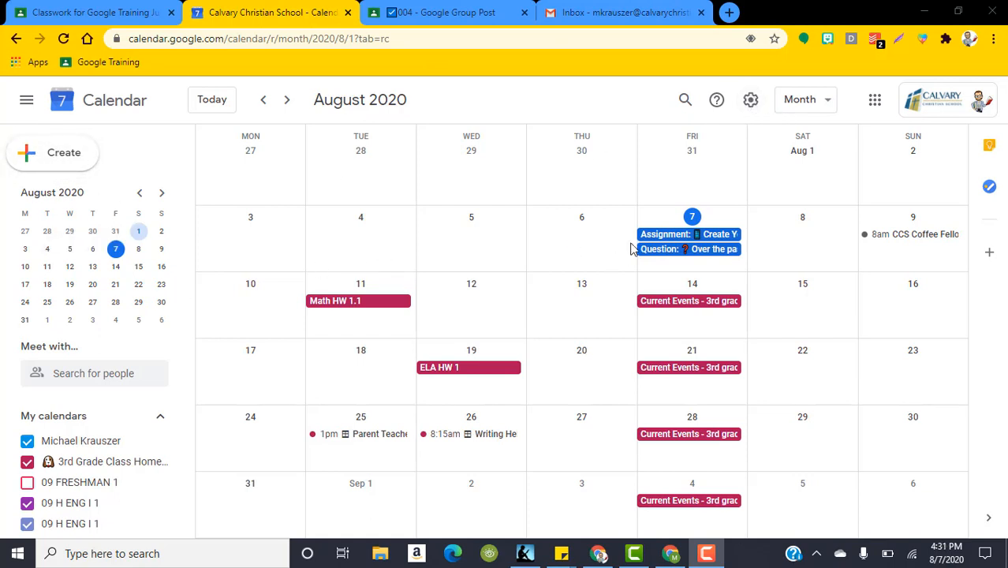
- Discard an out-of-office draft for August 5 and start an out-of-office entry for August 27
{"action": "left_click", "coordinate": [470, 229]}
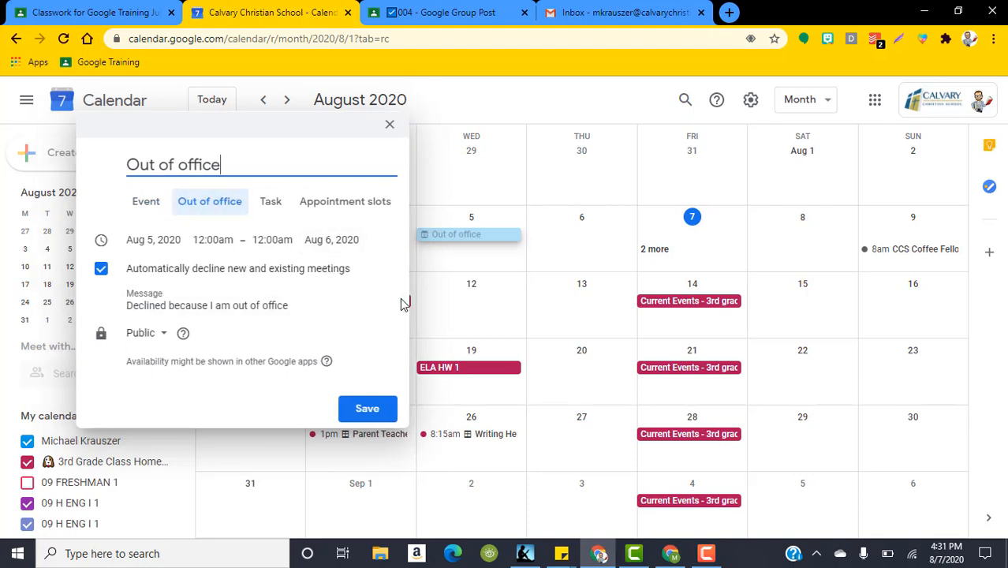
{"action": "left_click", "coordinate": [390, 124]}
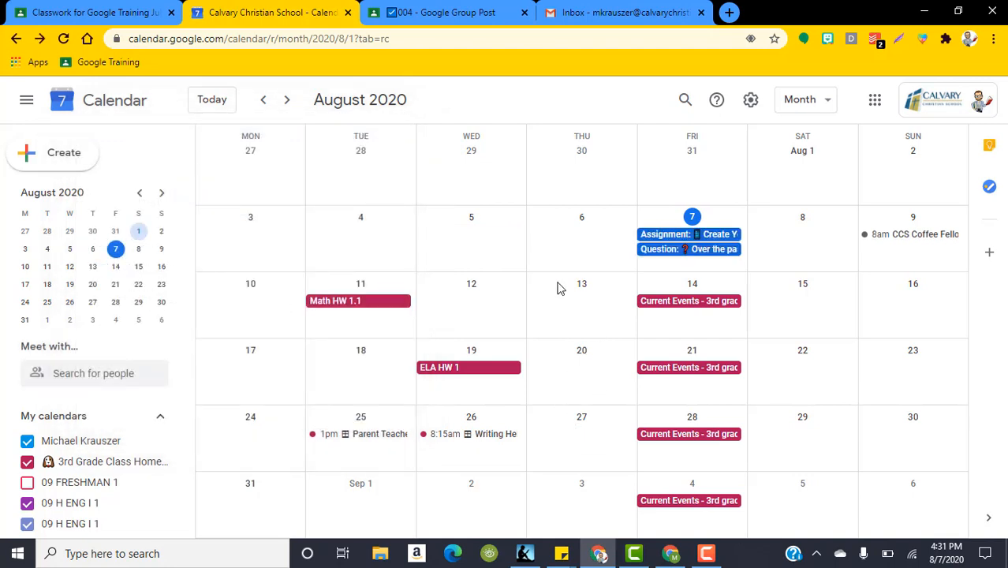
{"action": "left_click", "coordinate": [586, 442]}
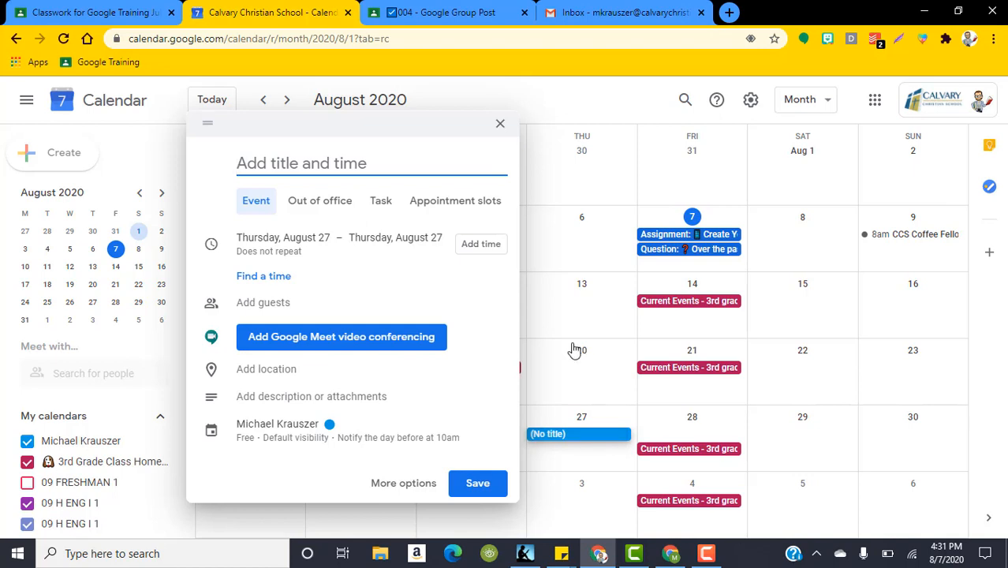
{"action": "left_click", "coordinate": [330, 203]}
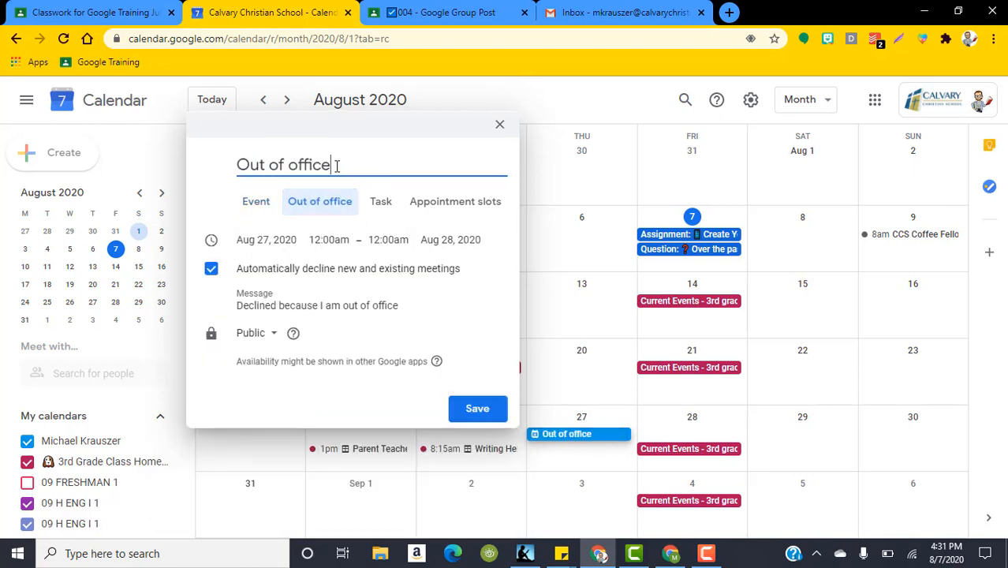
- Set the out-of-office draft to end at 11:30pm on August 27, and discard it without saving
{"action": "left_click", "coordinate": [328, 239]}
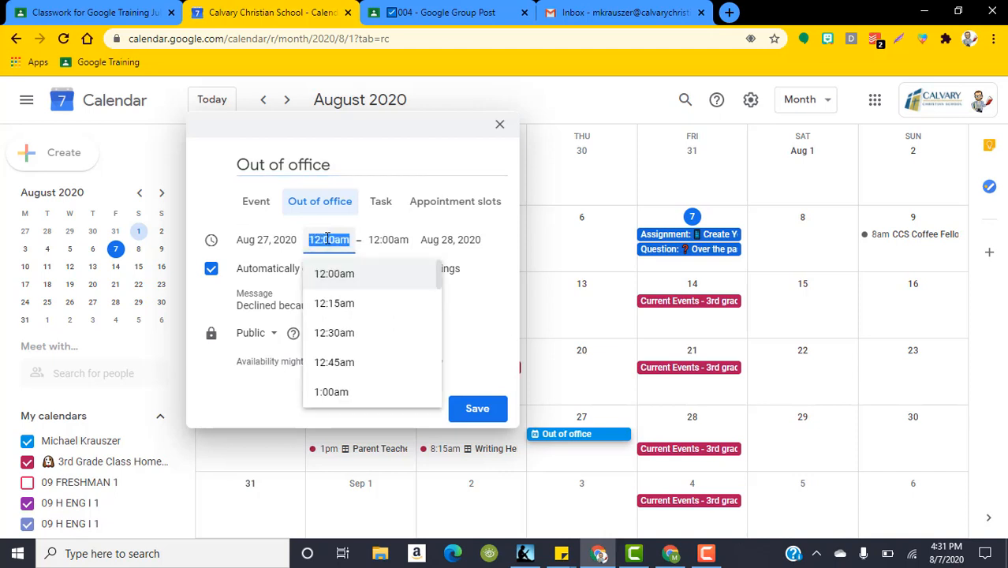
{"action": "left_click", "coordinate": [383, 281]}
{"action": "left_click", "coordinate": [385, 240]}
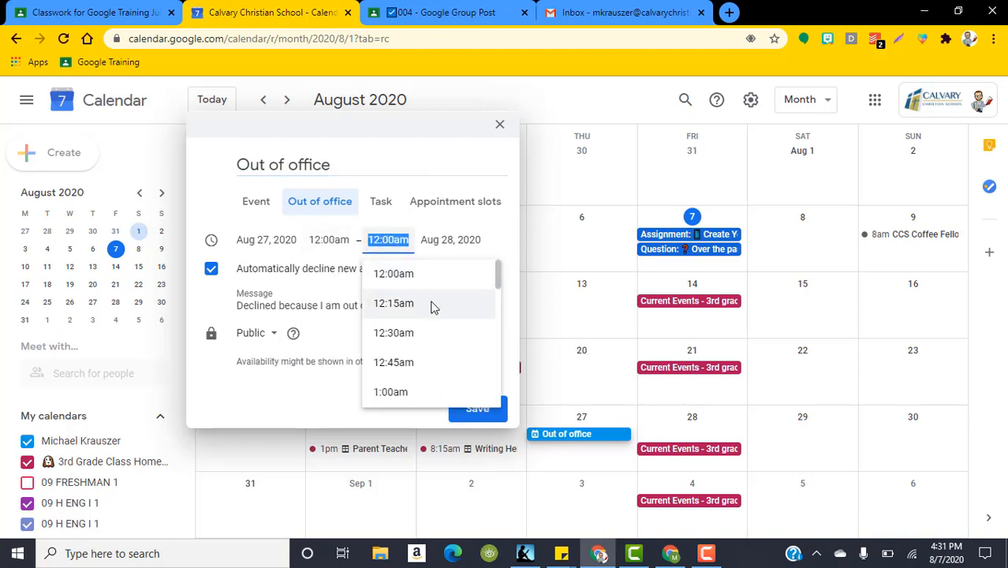
{"action": "scroll", "coordinate": [429, 315], "scroll_direction": "down", "scroll_amount": 5}
{"action": "scroll", "coordinate": [430, 331], "scroll_direction": "down", "scroll_amount": 8}
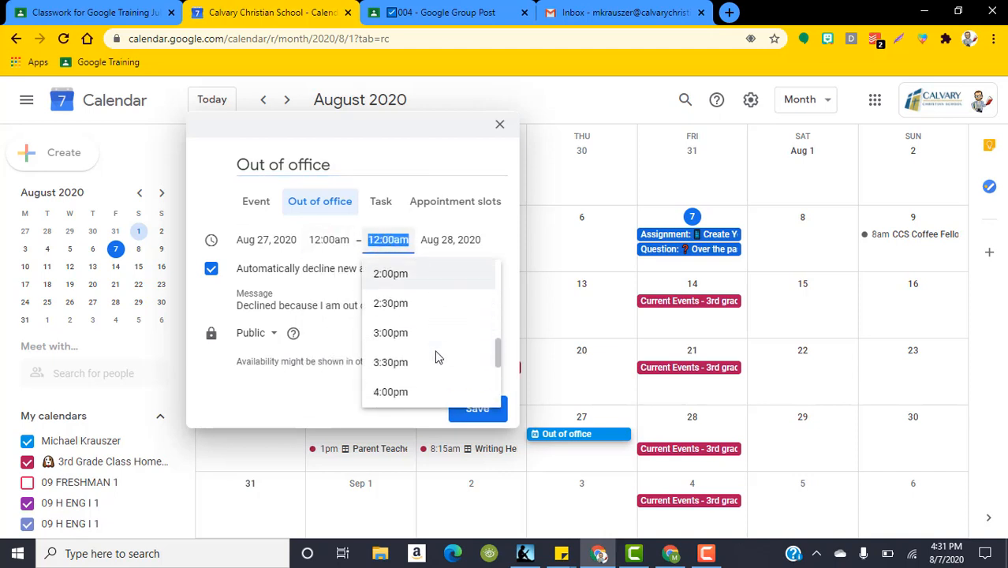
{"action": "scroll", "coordinate": [436, 355], "scroll_direction": "down", "scroll_amount": 4}
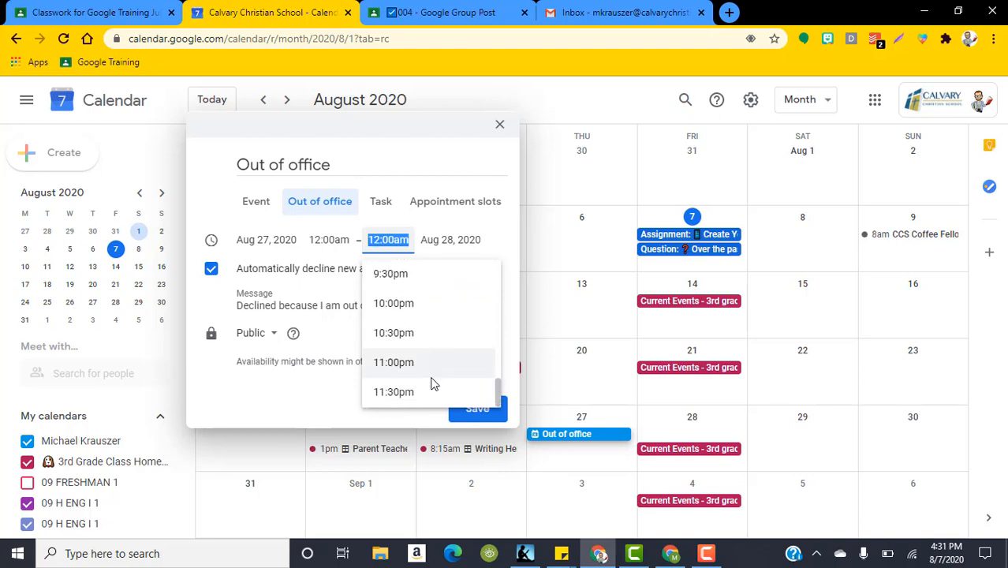
{"action": "left_click", "coordinate": [432, 388]}
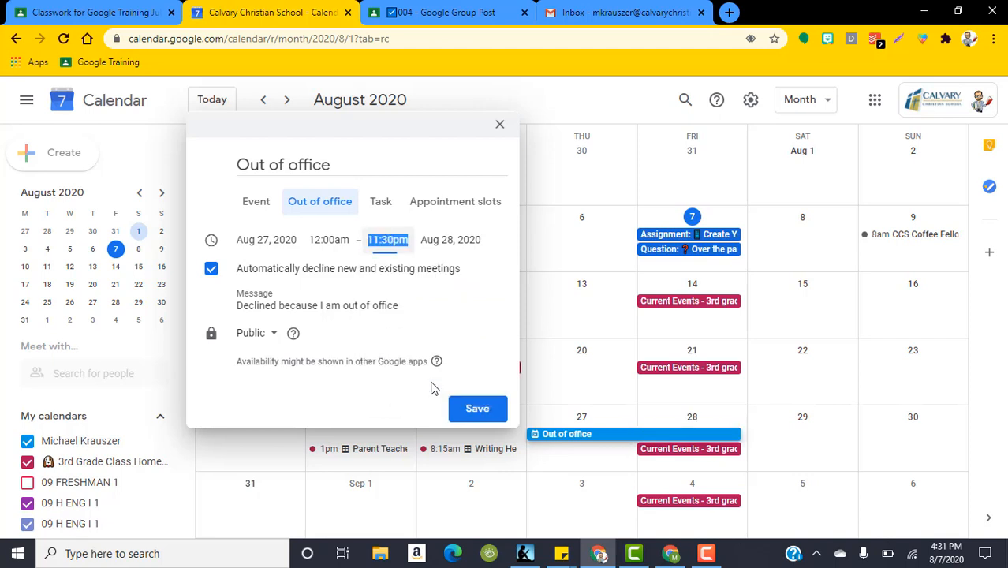
{"action": "left_click", "coordinate": [447, 238]}
{"action": "left_click", "coordinate": [521, 382]}
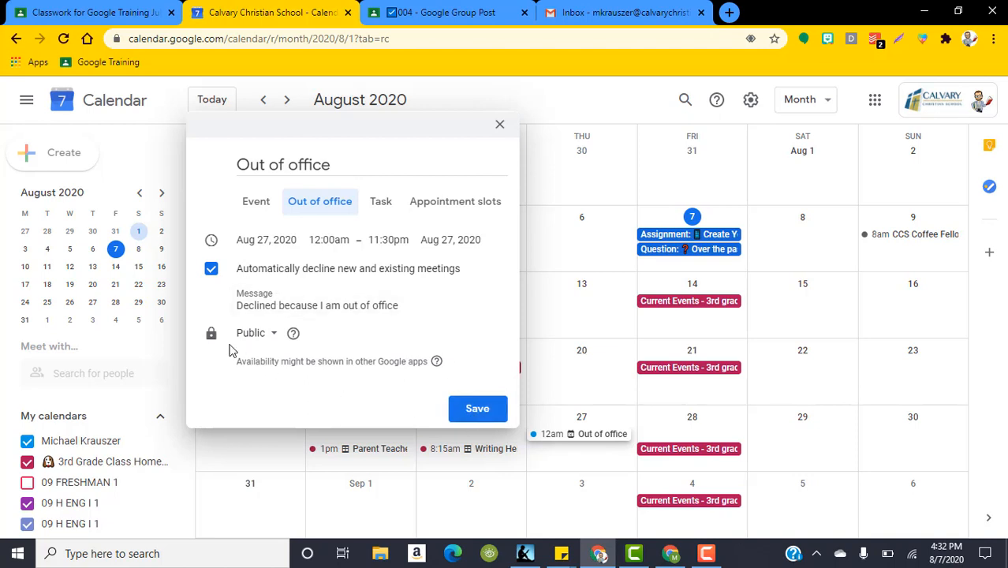
{"action": "left_click", "coordinate": [501, 126]}
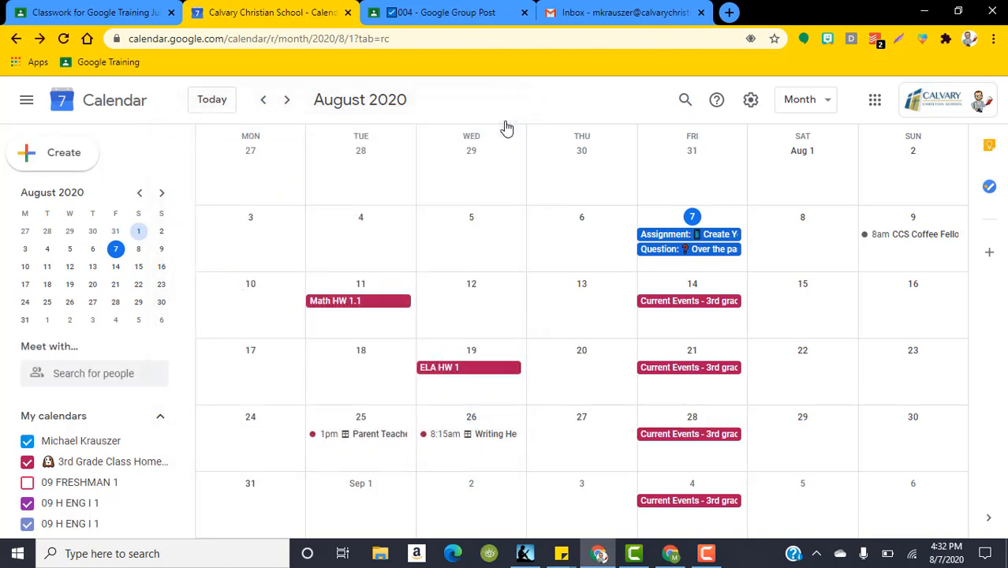
- Start an August 6 task titled "Update Email List" with the description "update now all the people"
{"action": "left_click", "coordinate": [561, 223]}
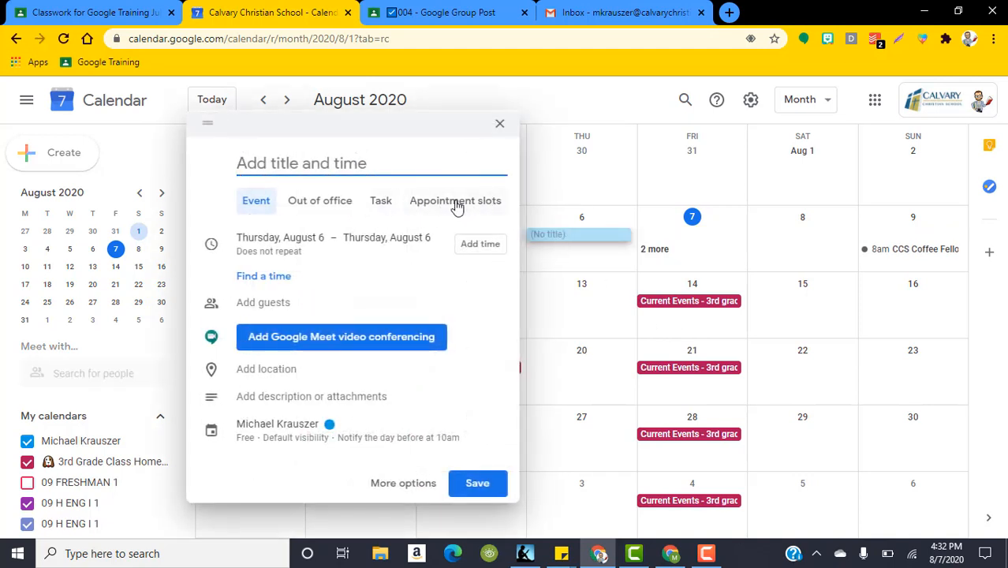
{"action": "left_click", "coordinate": [382, 203]}
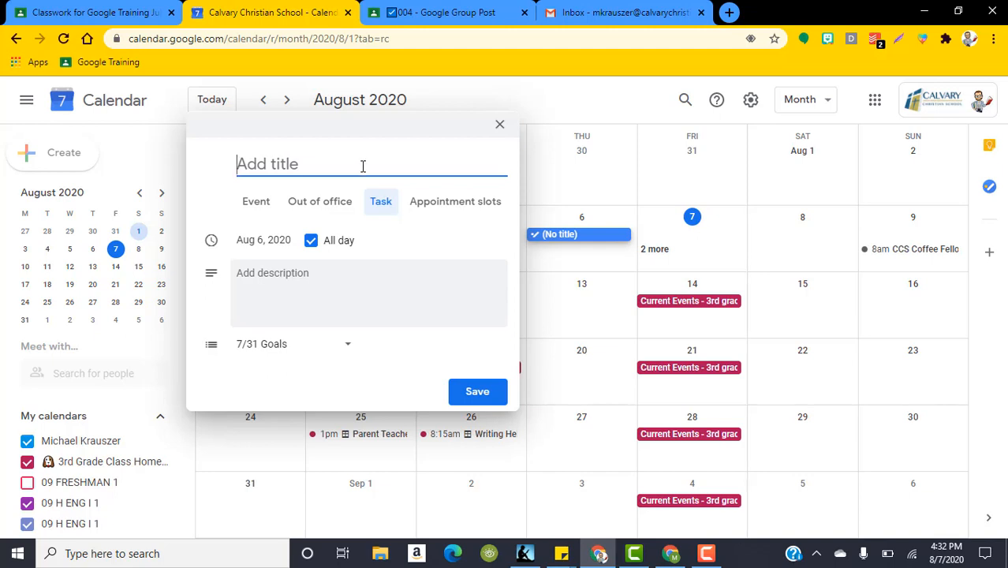
{"action": "type", "text": "U"}
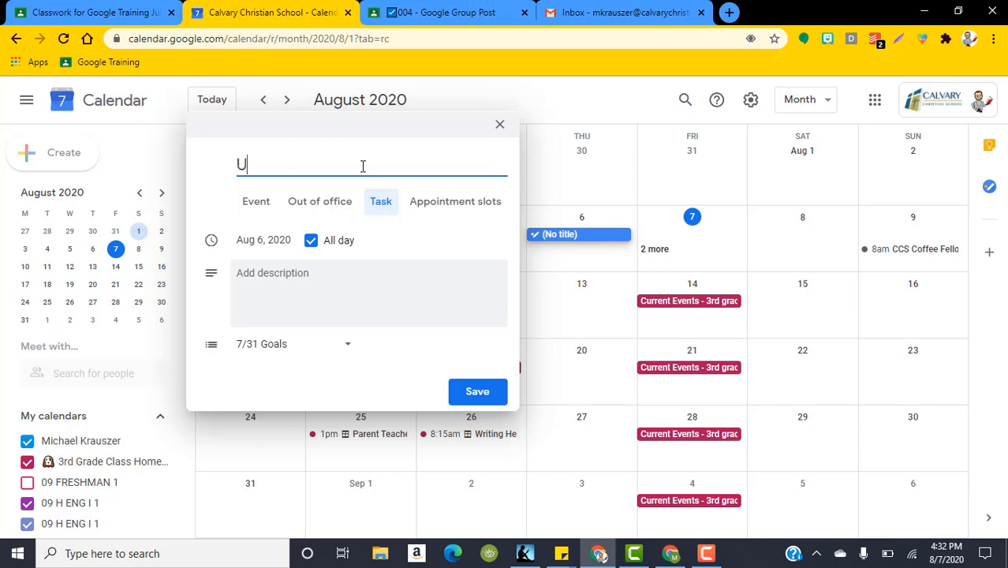
{"action": "type", "text": "pdate Emai"}
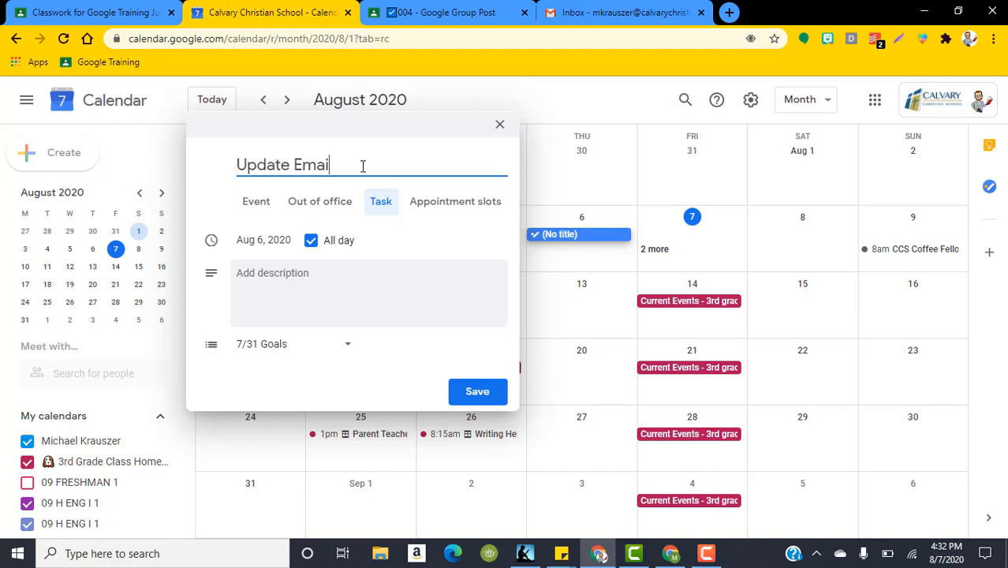
{"action": "type", "text": "l List"}
{"action": "left_click", "coordinate": [331, 267]}
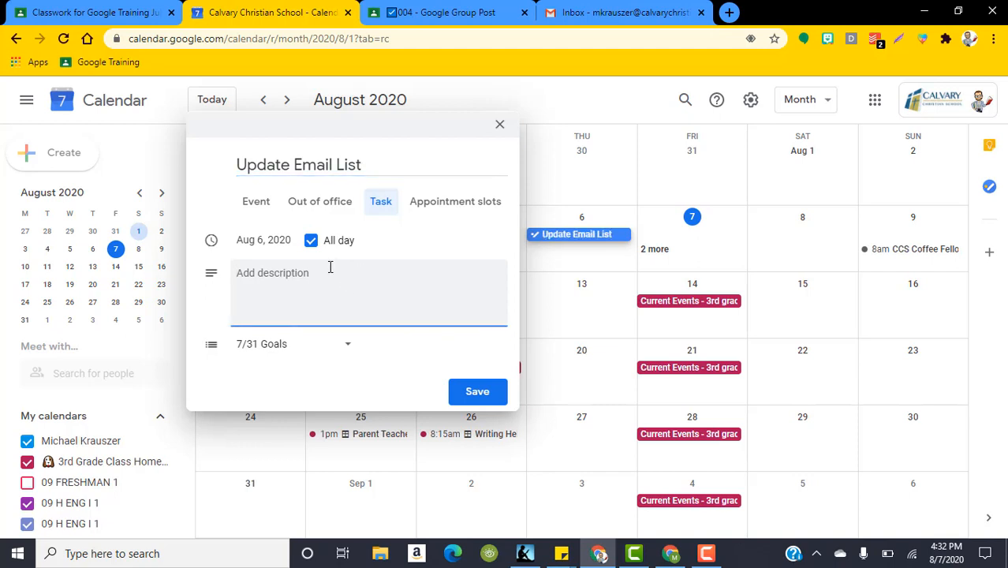
{"action": "type", "text": "update now all the people"}
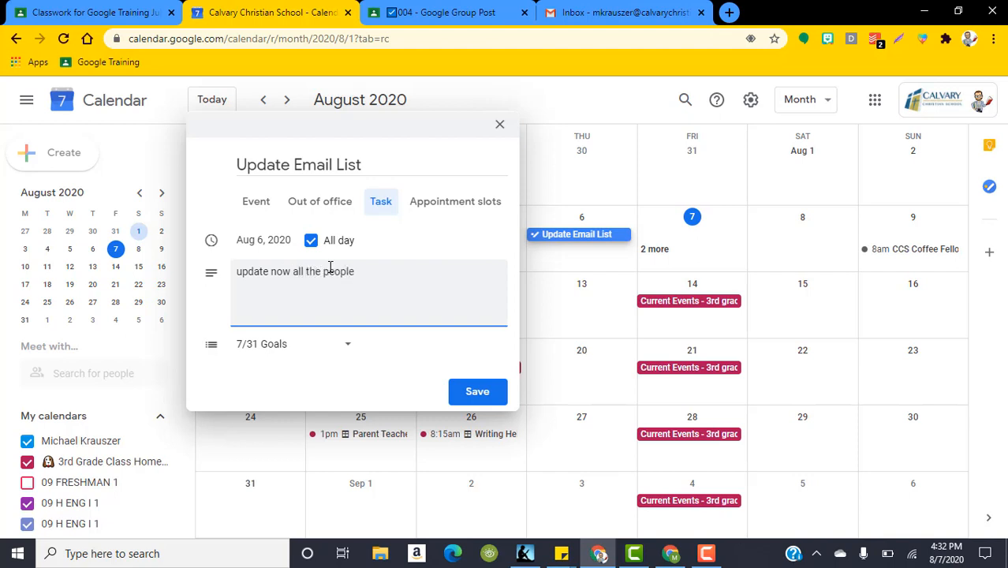
- Assign the Update Email List task to the personal list named after the account owner and save it
{"action": "left_click", "coordinate": [309, 346]}
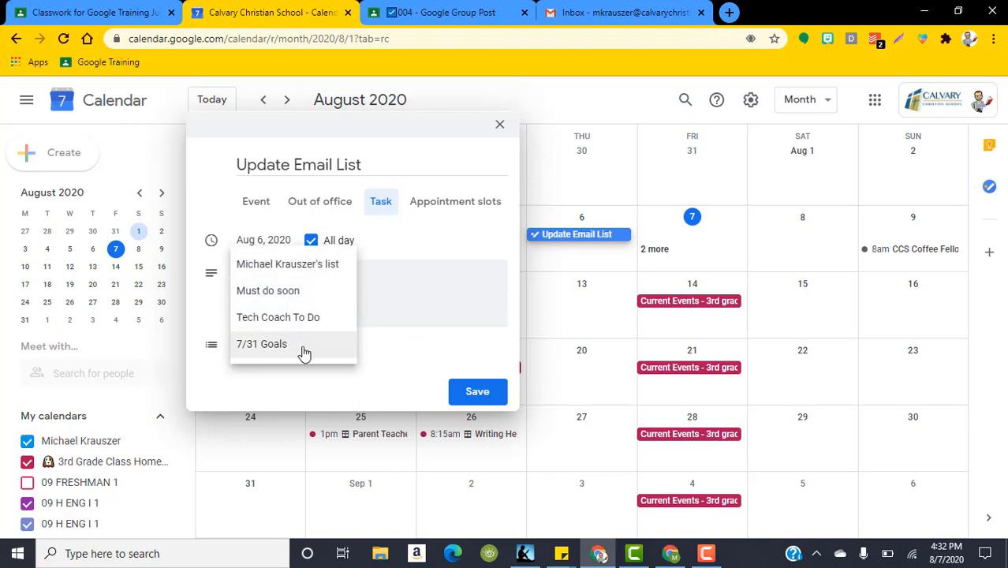
{"action": "left_click", "coordinate": [377, 395]}
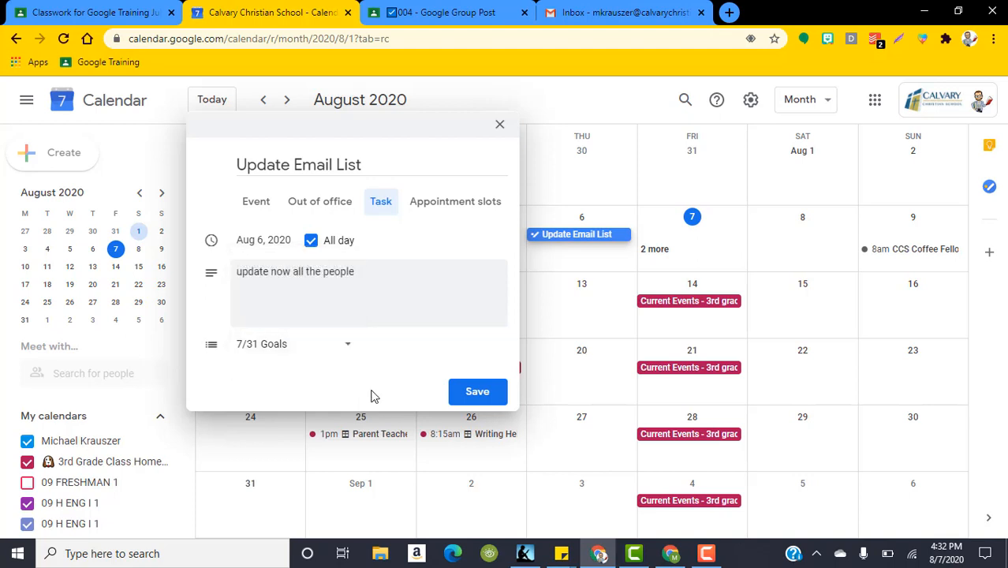
{"action": "left_click", "coordinate": [314, 344]}
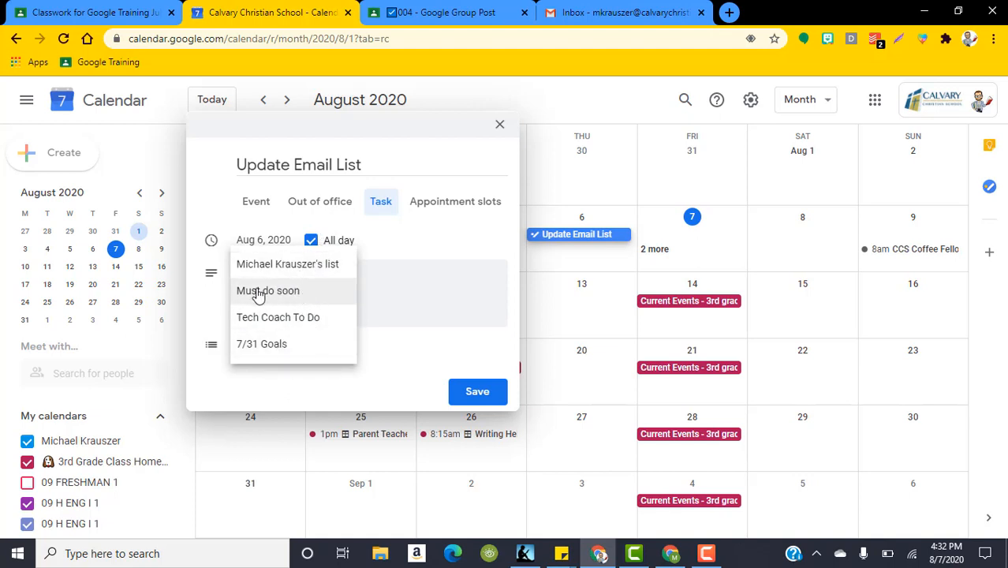
{"action": "left_click", "coordinate": [301, 266]}
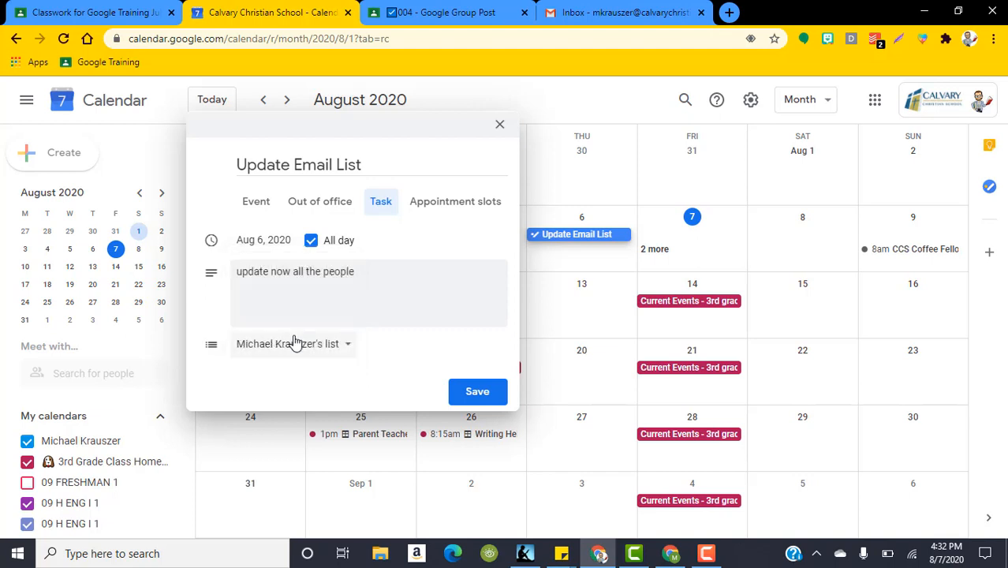
{"action": "left_click", "coordinate": [293, 343]}
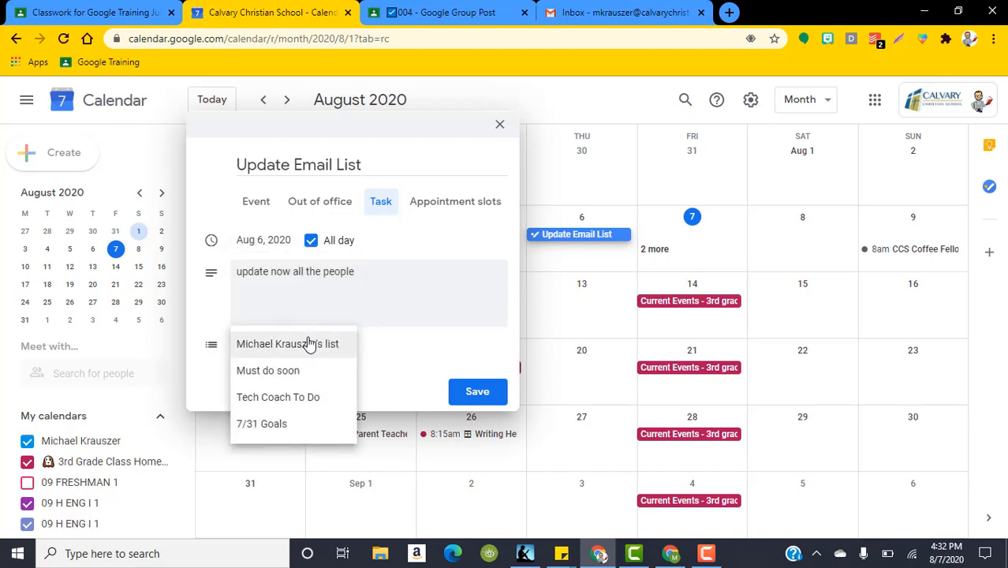
{"action": "left_click", "coordinate": [378, 382]}
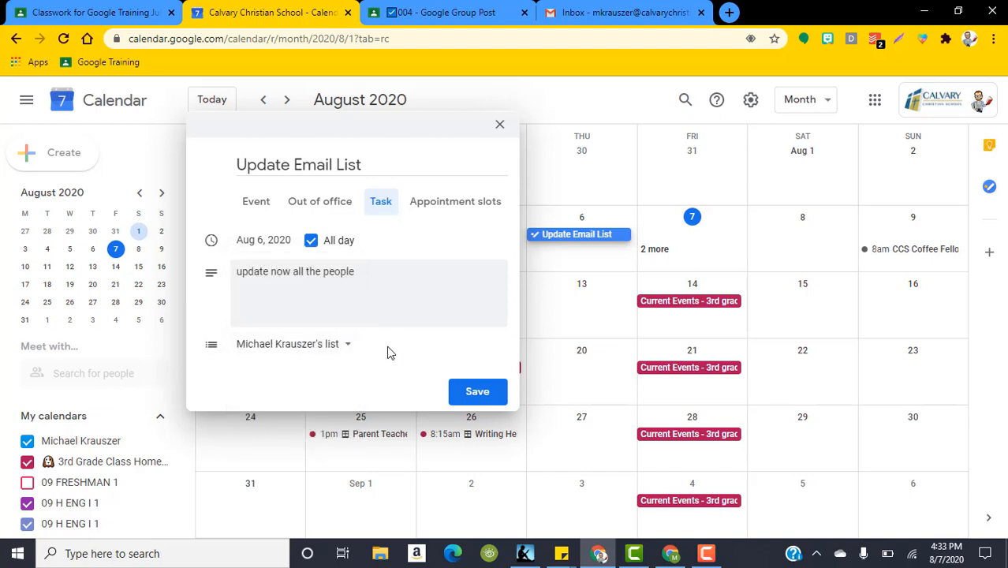
{"action": "left_click", "coordinate": [477, 391]}
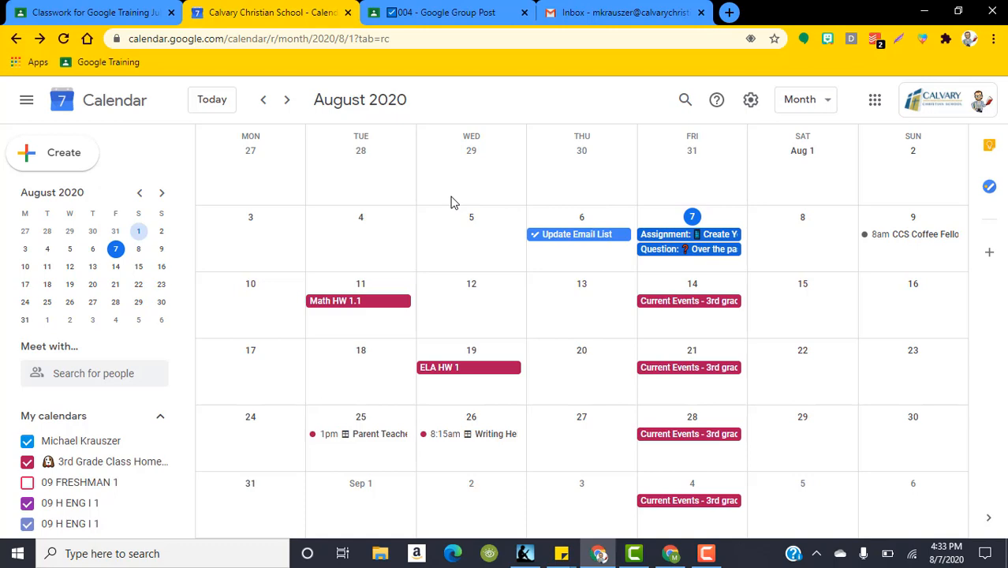
- Switch to the Gmail inbox and open Tasks alongside the messages
{"action": "left_click", "coordinate": [599, 13]}
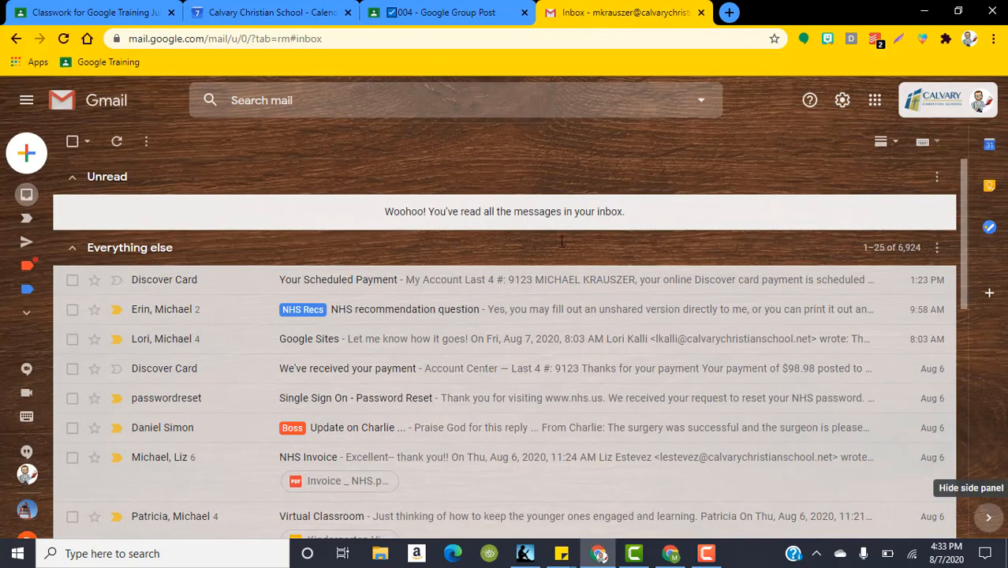
{"action": "left_click", "coordinate": [988, 518]}
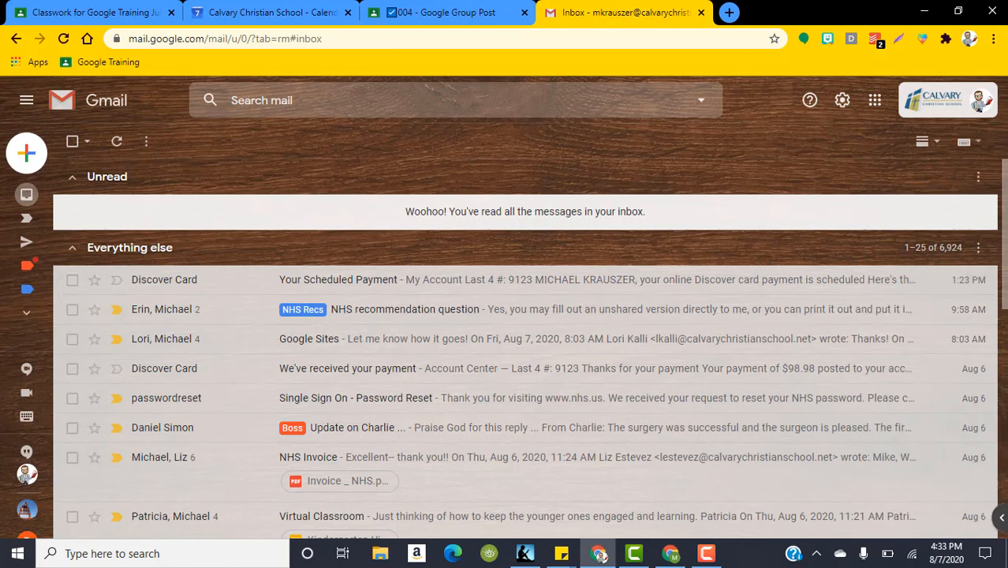
{"action": "left_click", "coordinate": [991, 518]}
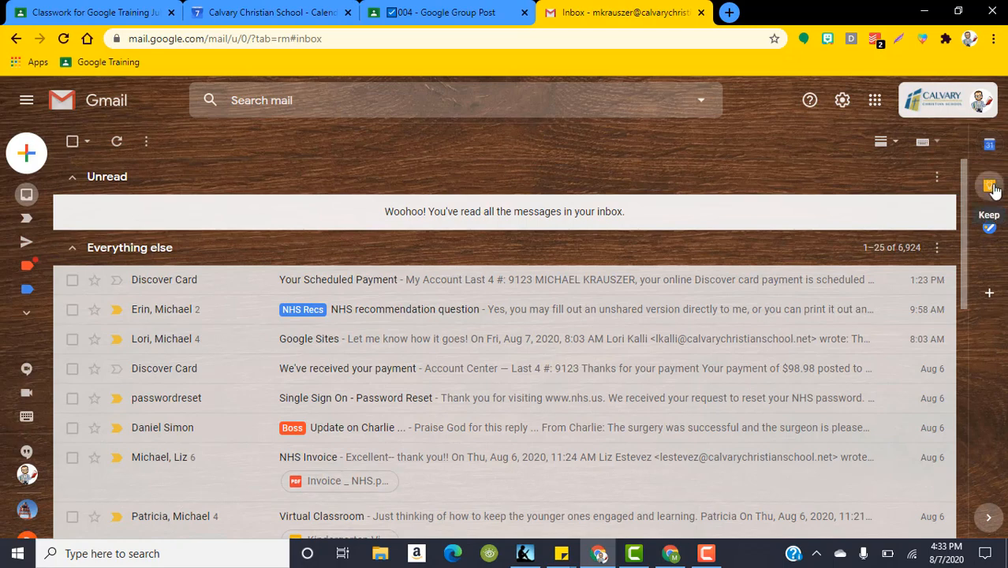
{"action": "left_click", "coordinate": [988, 229]}
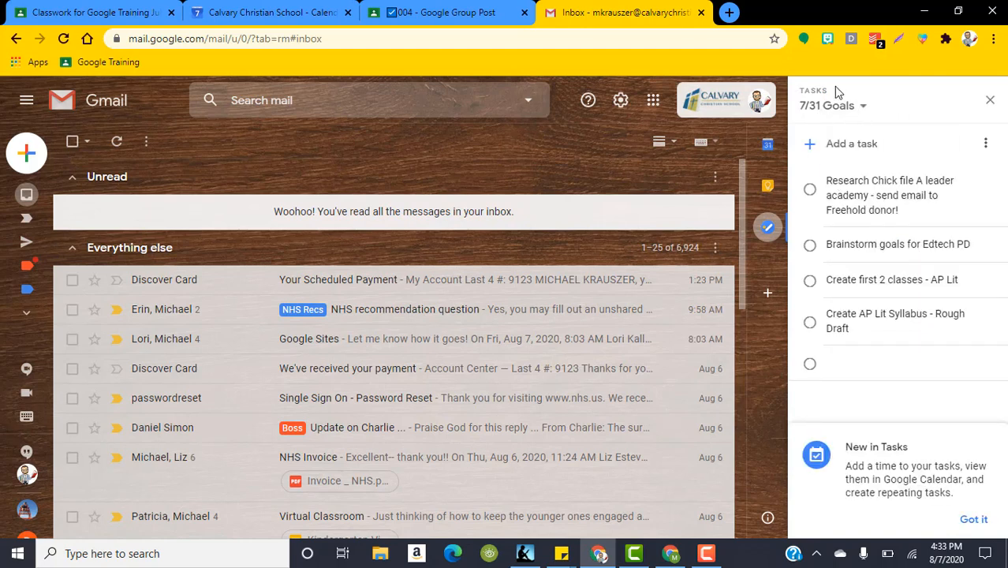
- Dismiss the new-features notice and display the account owner's personal task list to check for the Update Email List task
{"action": "left_click", "coordinate": [858, 111]}
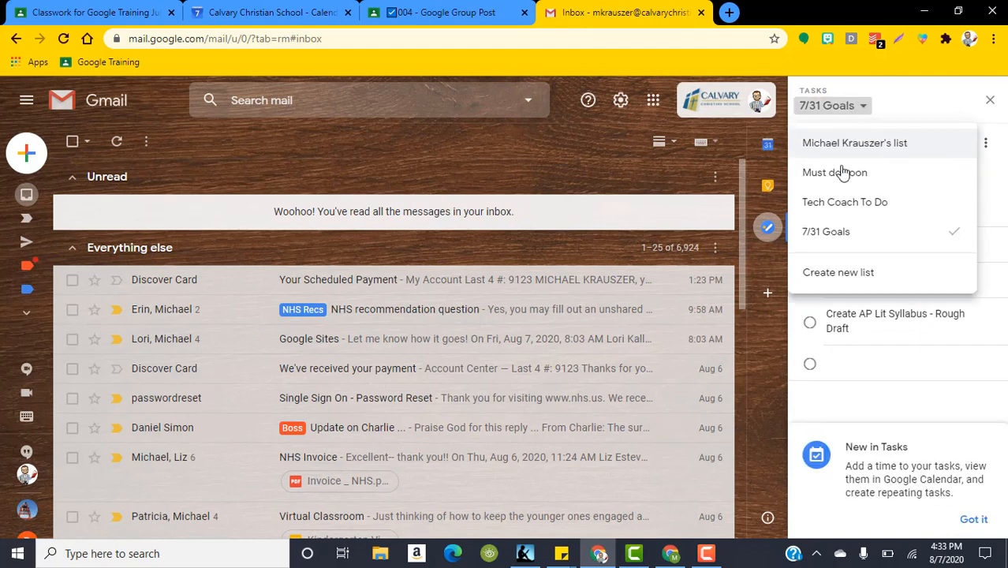
{"action": "left_click", "coordinate": [892, 408]}
{"action": "left_click", "coordinate": [973, 519]}
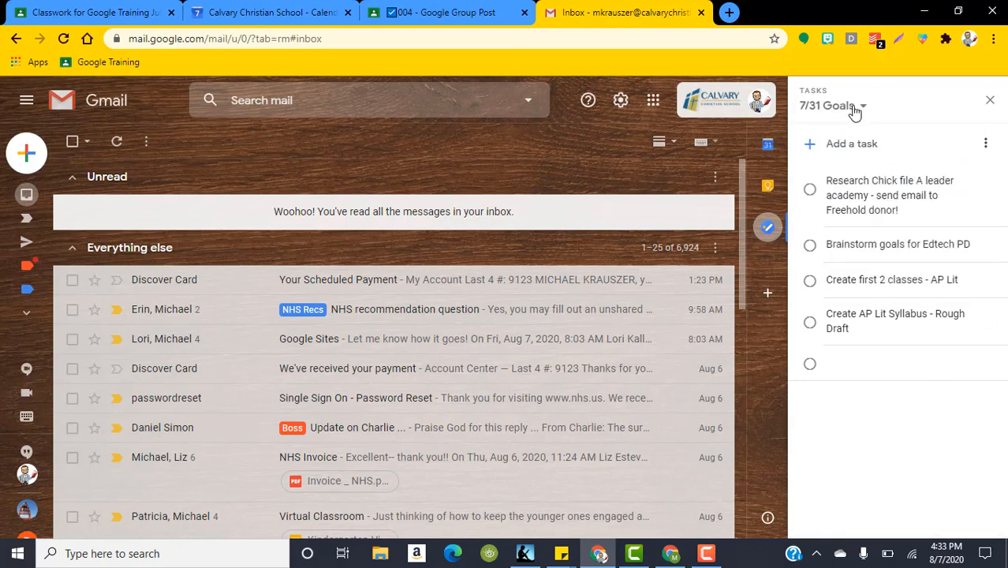
{"action": "left_click", "coordinate": [854, 111]}
{"action": "left_click", "coordinate": [866, 142]}
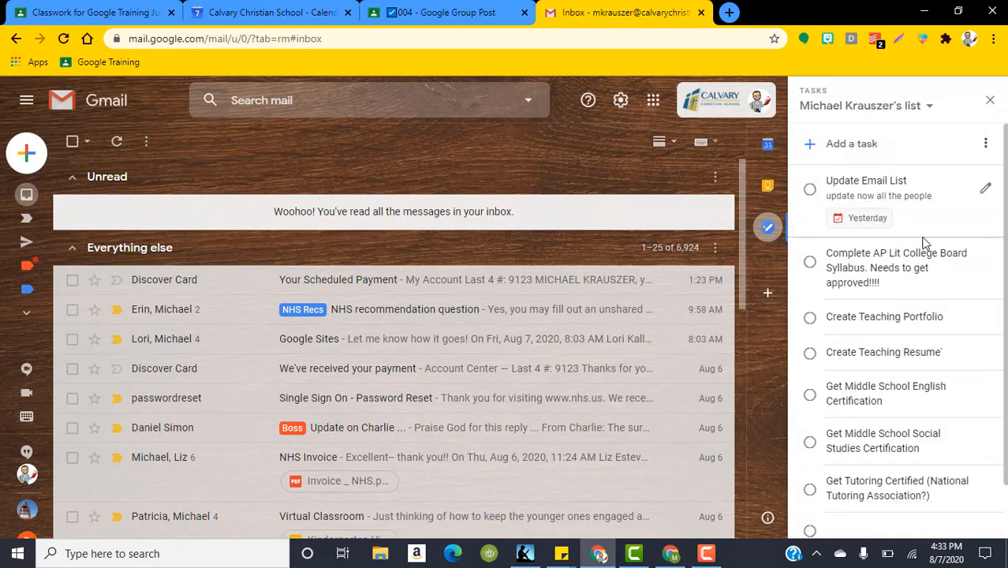
{"action": "scroll", "coordinate": [899, 324], "scroll_direction": "down", "scroll_amount": 3}
{"action": "scroll", "coordinate": [895, 333], "scroll_direction": "up", "scroll_amount": 3}
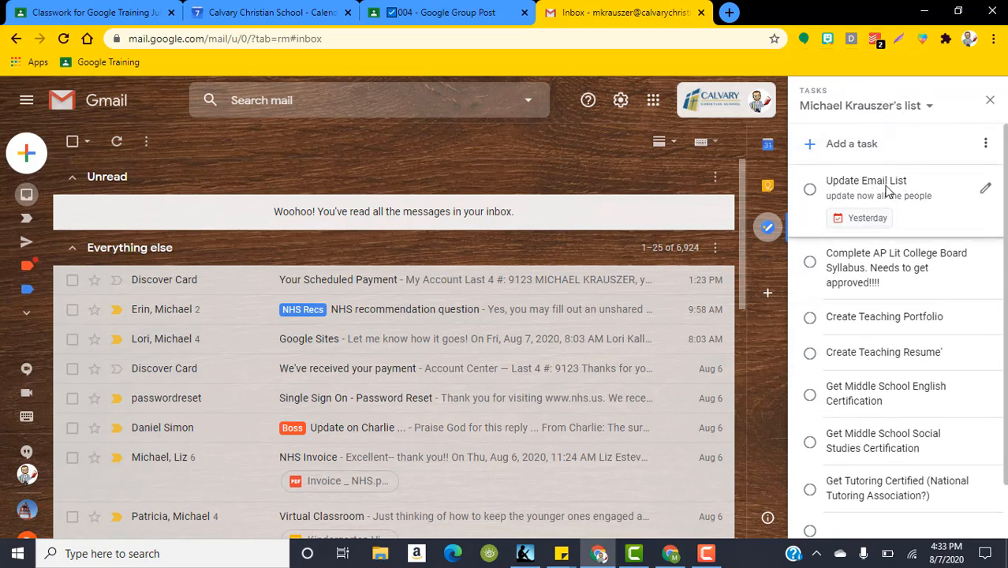
- Mark the Update Email List task as completed in Gmail, switch to Google Calendar and reload it to check the task there
{"action": "left_click", "coordinate": [811, 192]}
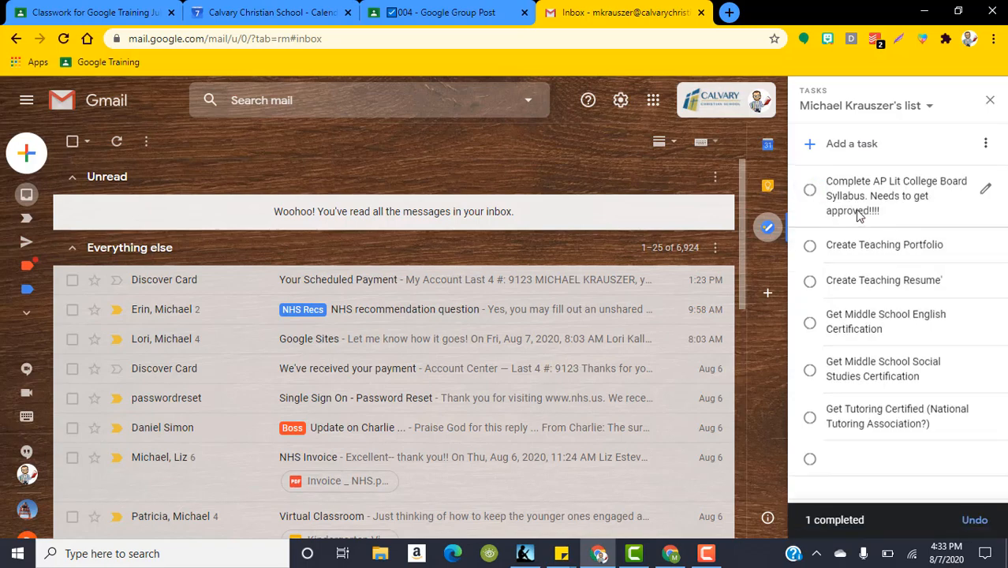
{"action": "left_click", "coordinate": [316, 14]}
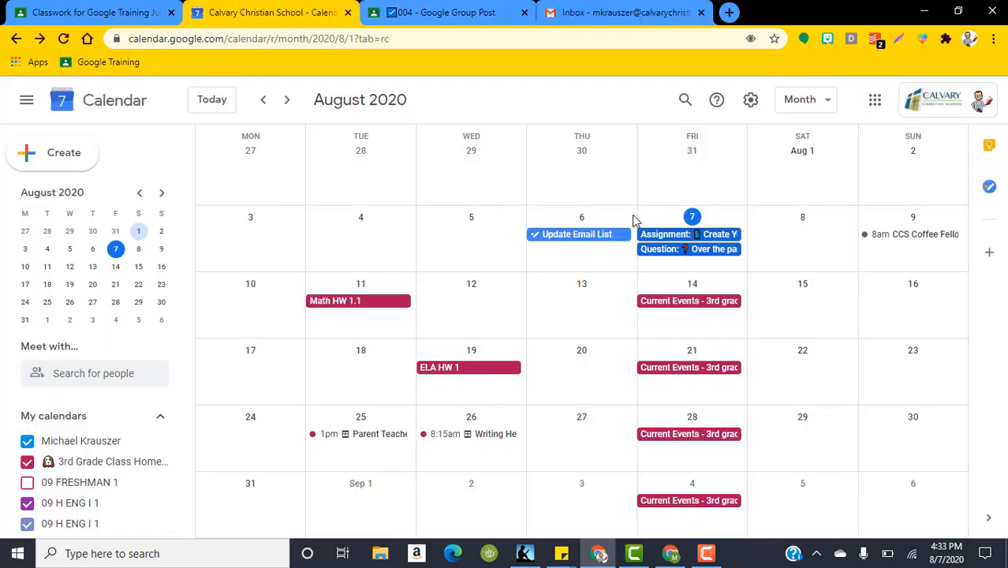
{"action": "left_click", "coordinate": [63, 37]}
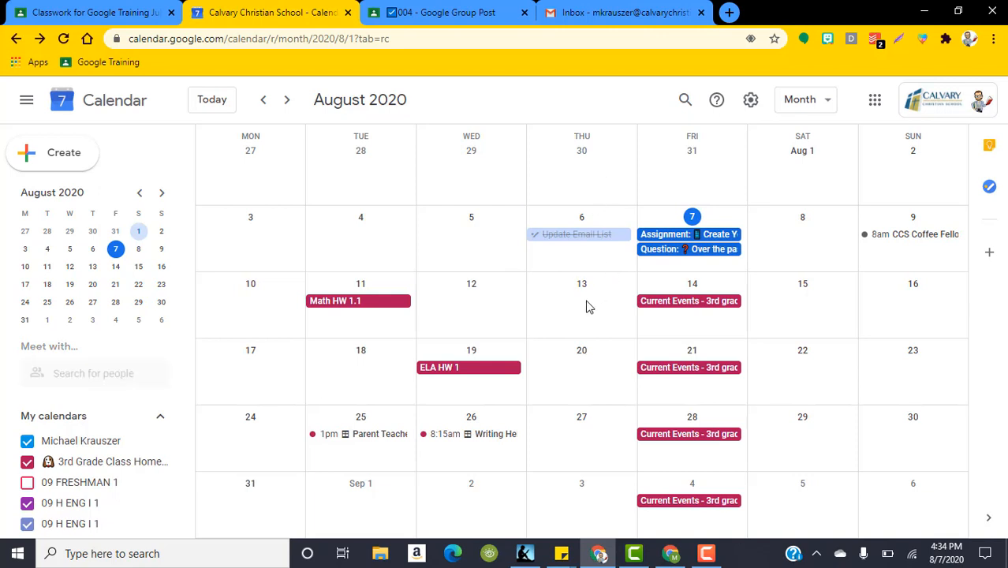
- Start an all-day August 13 task titled "Send email reminder to 3rd graders"
{"action": "left_click", "coordinate": [586, 306]}
{"action": "mouse_move", "coordinate": [690, 319]}
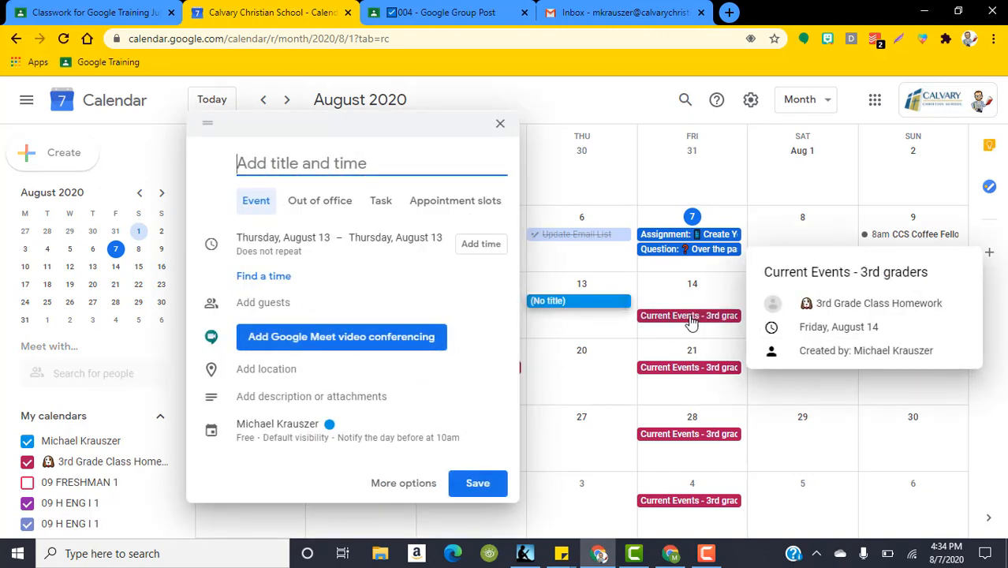
{"action": "left_click", "coordinate": [381, 201]}
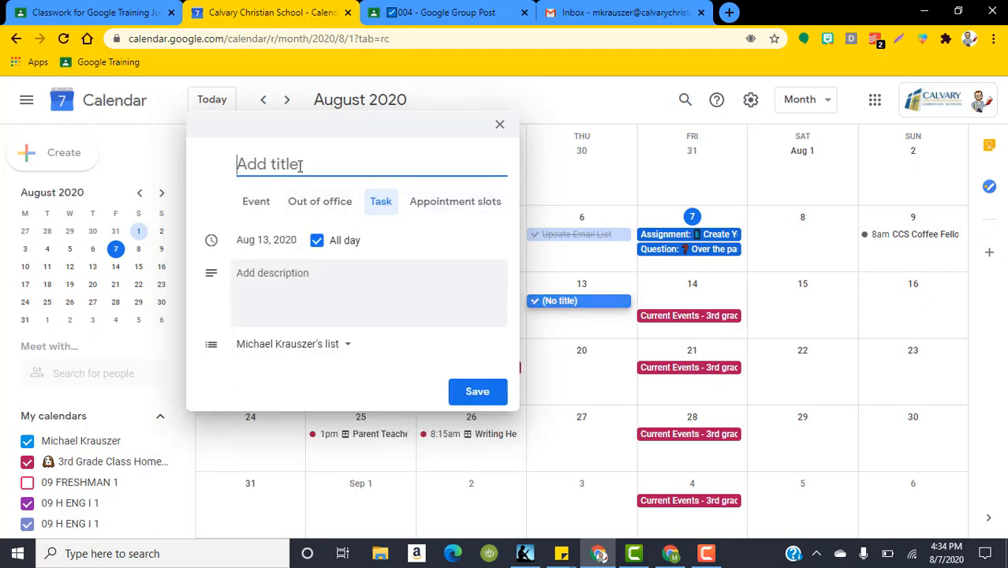
{"action": "type", "text": "S"}
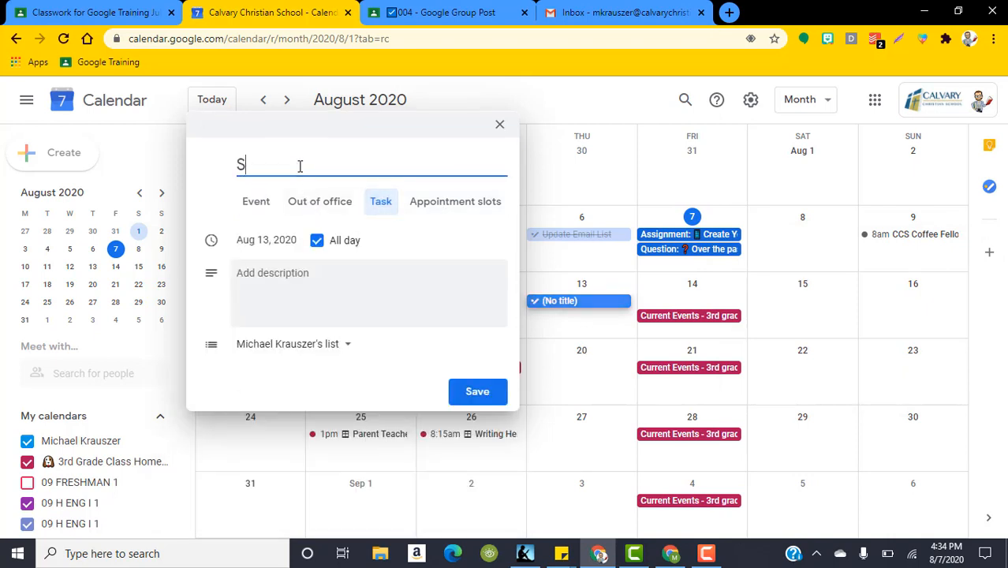
{"action": "type", "text": "end email reminder"}
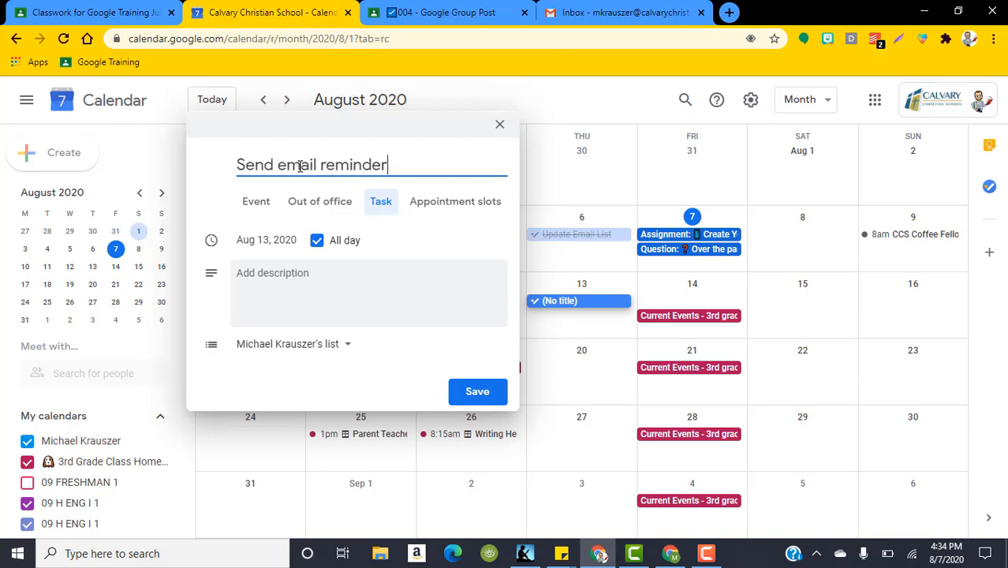
{"action": "type", "text": " to 3rd graders"}
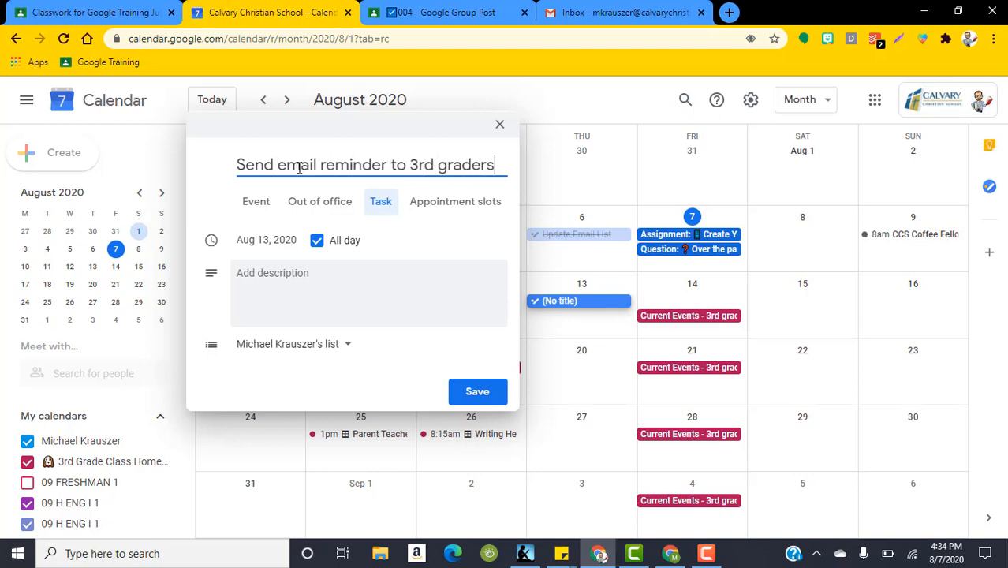
- Add the description "Remind them of homework due tomorrow", keep the task on the account owner's personal list and save it
{"action": "left_click", "coordinate": [268, 289]}
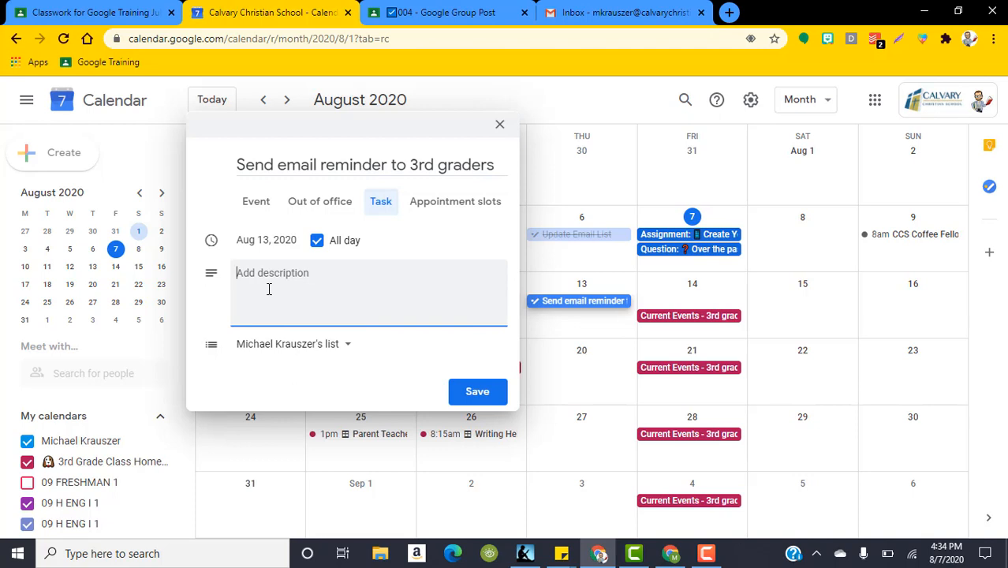
{"action": "type", "text": "Remind them of homework due tomorrow"}
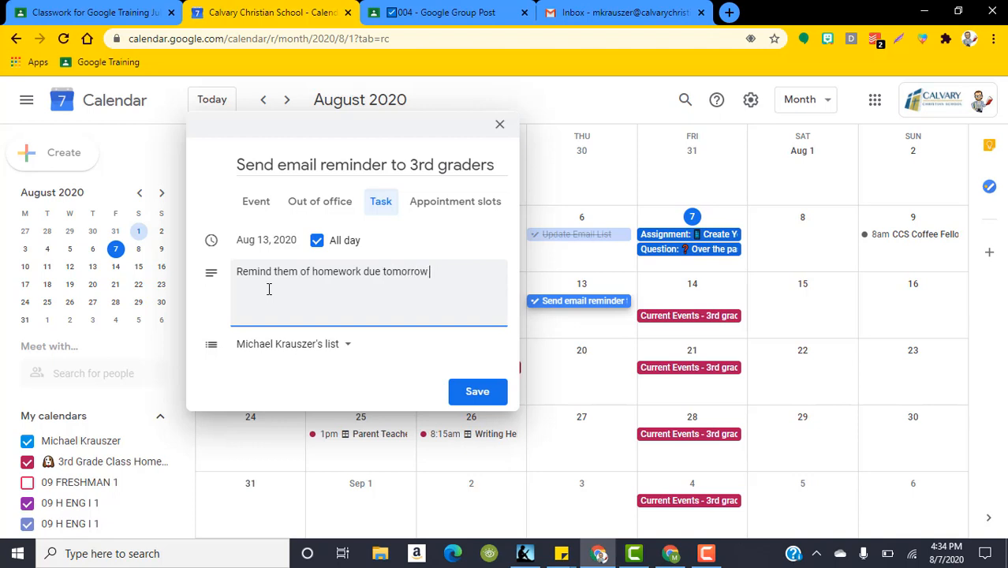
{"action": "left_click", "coordinate": [324, 344]}
{"action": "left_click", "coordinate": [395, 383]}
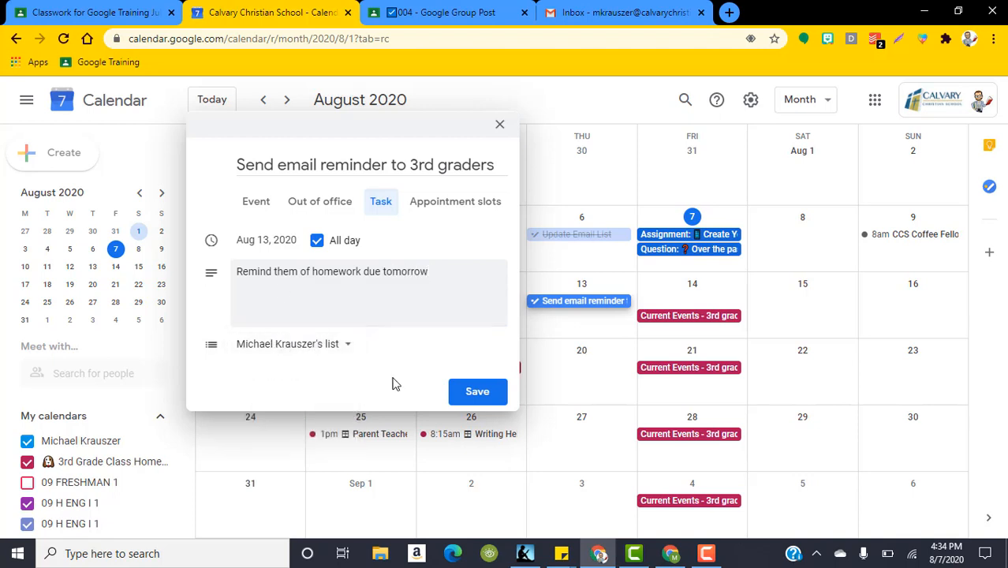
{"action": "left_click", "coordinate": [323, 344]}
{"action": "left_click", "coordinate": [437, 383]}
{"action": "left_click", "coordinate": [477, 392]}
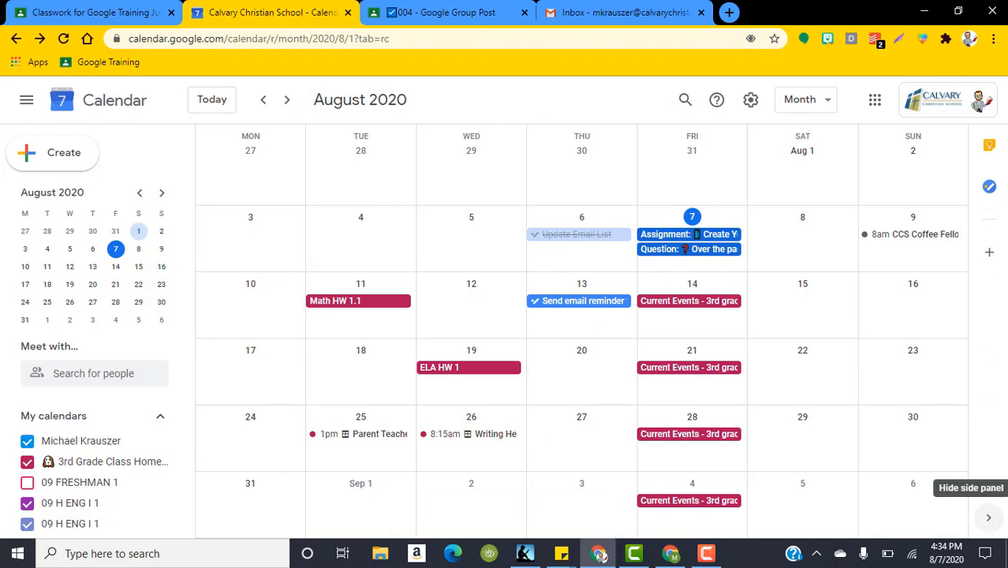
- Hide and restore the calendar's side panel, and view Tasks there before closing it
{"action": "left_click", "coordinate": [988, 518]}
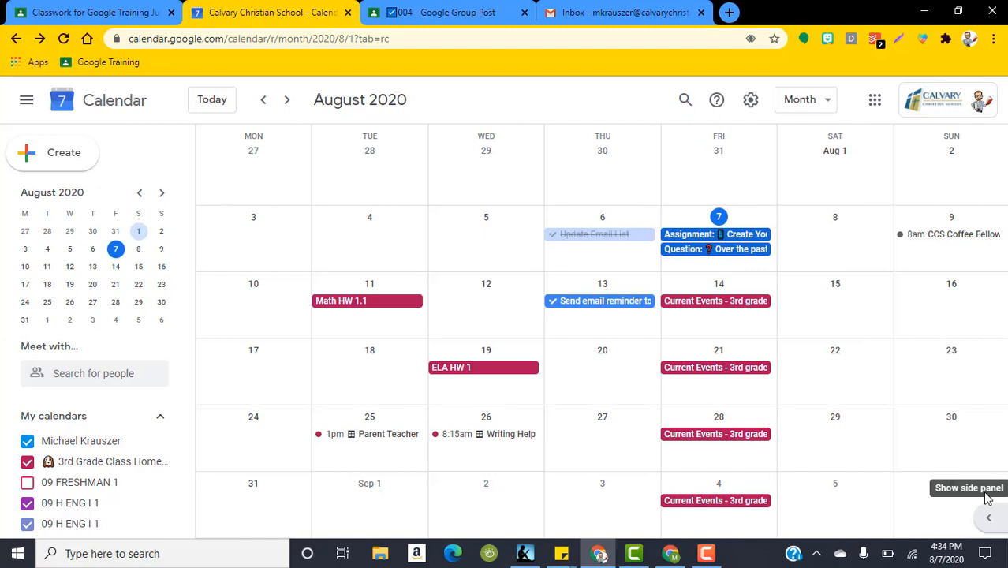
{"action": "left_click", "coordinate": [988, 518]}
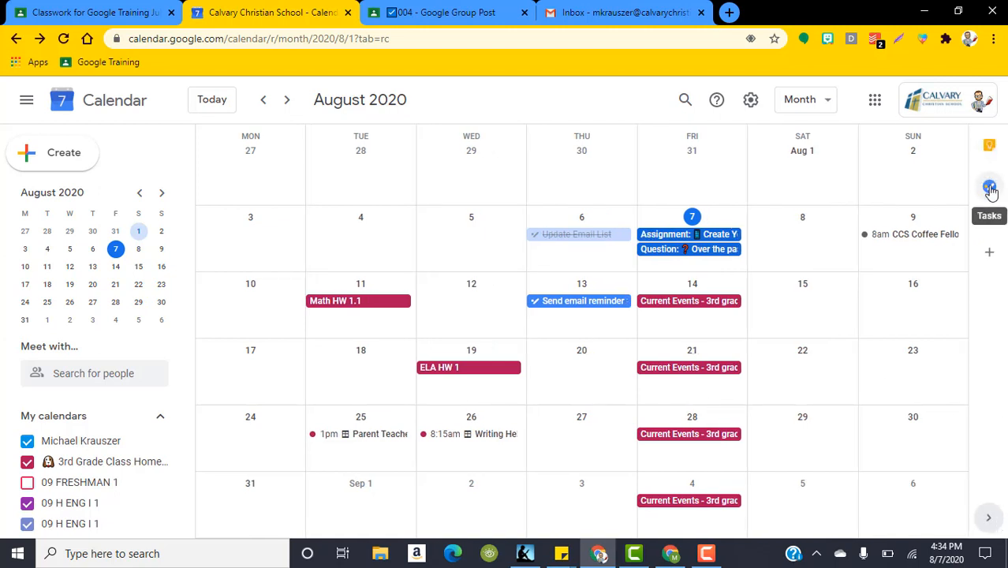
{"action": "left_click", "coordinate": [989, 188]}
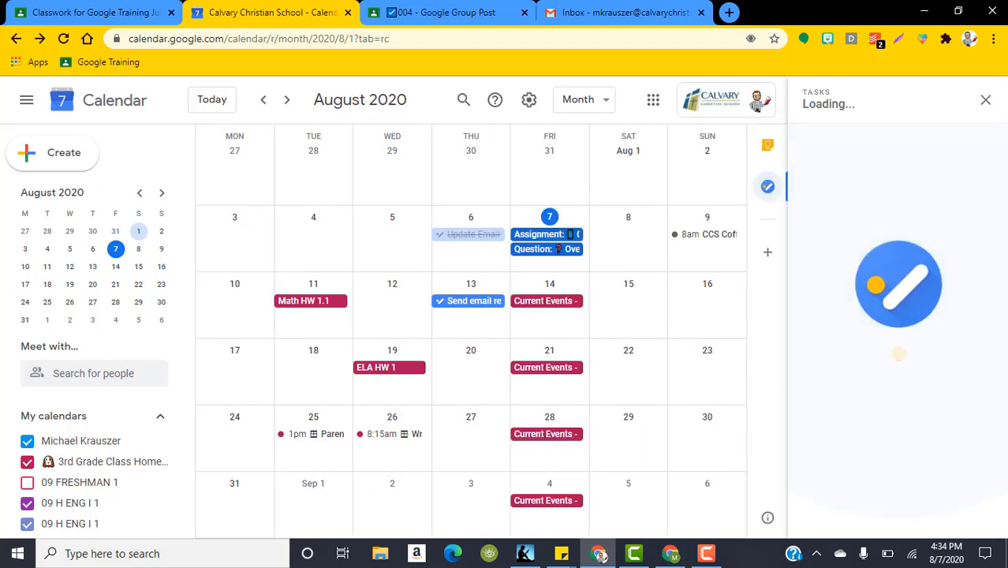
{"action": "left_click", "coordinate": [990, 103]}
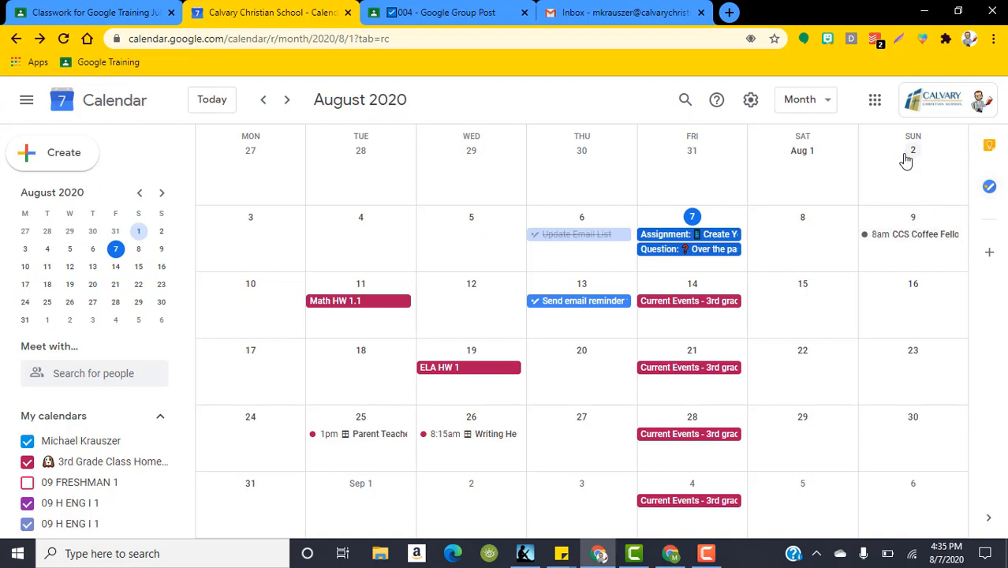
- Open Keep beside the calendar and look through the saved notes, including the text of the Missing punctuation note
{"action": "left_click", "coordinate": [990, 145]}
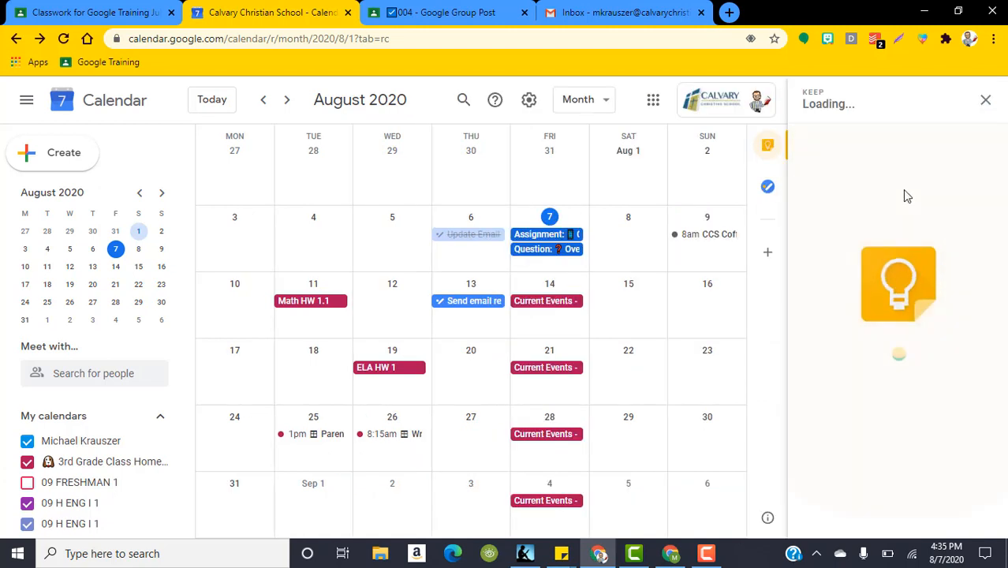
{"action": "scroll", "coordinate": [978, 205], "scroll_direction": "down", "scroll_amount": 3}
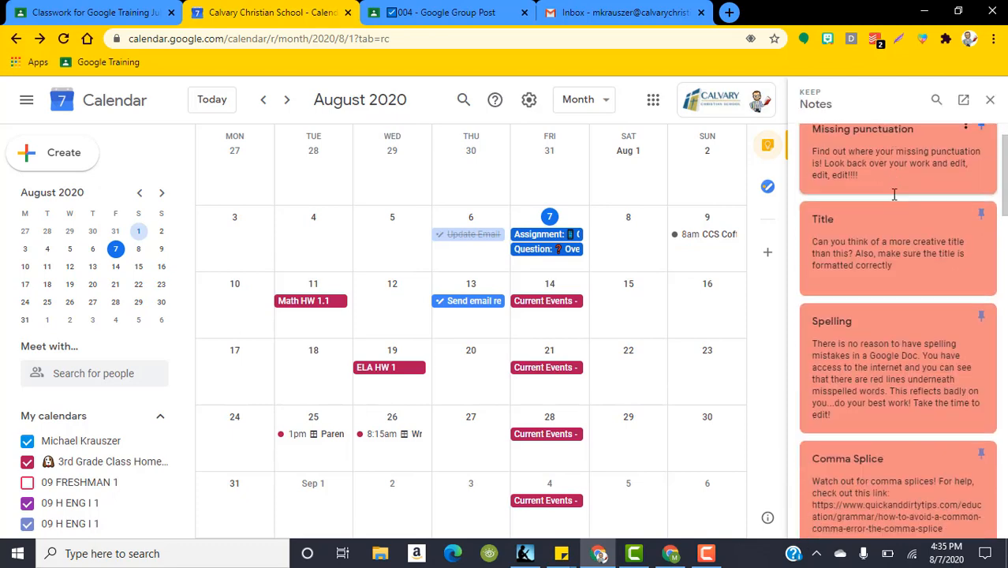
{"action": "left_click_drag", "start_coordinate": [1005, 243], "coordinate": [1005, 210]}
{"action": "scroll", "coordinate": [836, 234], "scroll_direction": "up", "scroll_amount": 2}
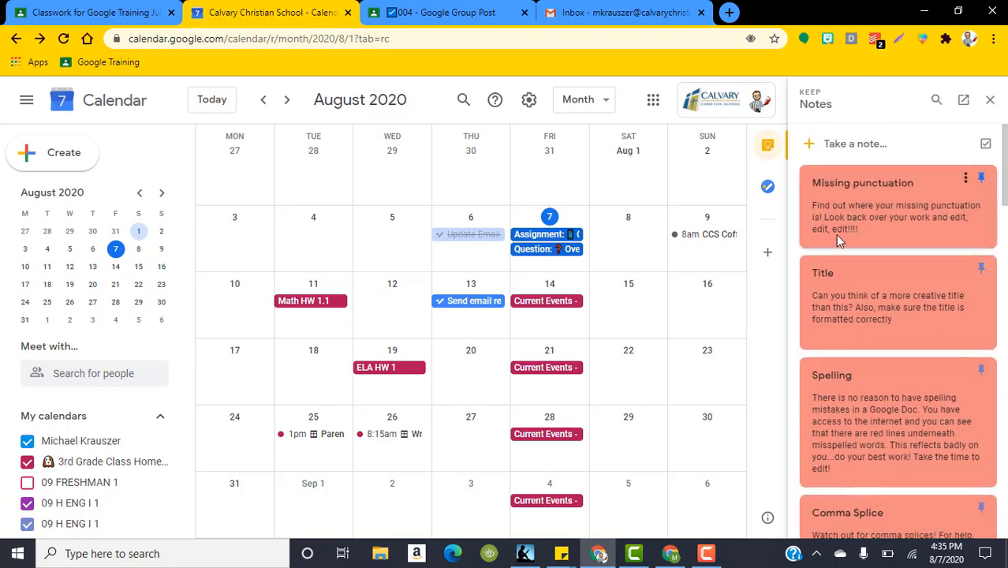
{"action": "left_click_drag", "start_coordinate": [871, 228], "coordinate": [813, 208]}
{"action": "left_click_drag", "start_coordinate": [935, 225], "coordinate": [818, 199]}
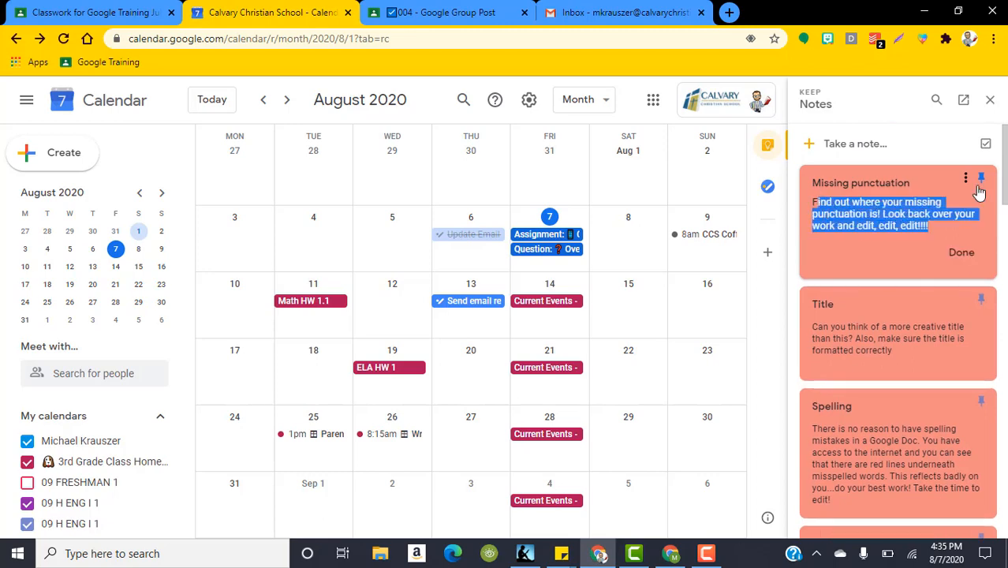
{"action": "scroll", "coordinate": [978, 191], "scroll_direction": "down", "scroll_amount": 10}
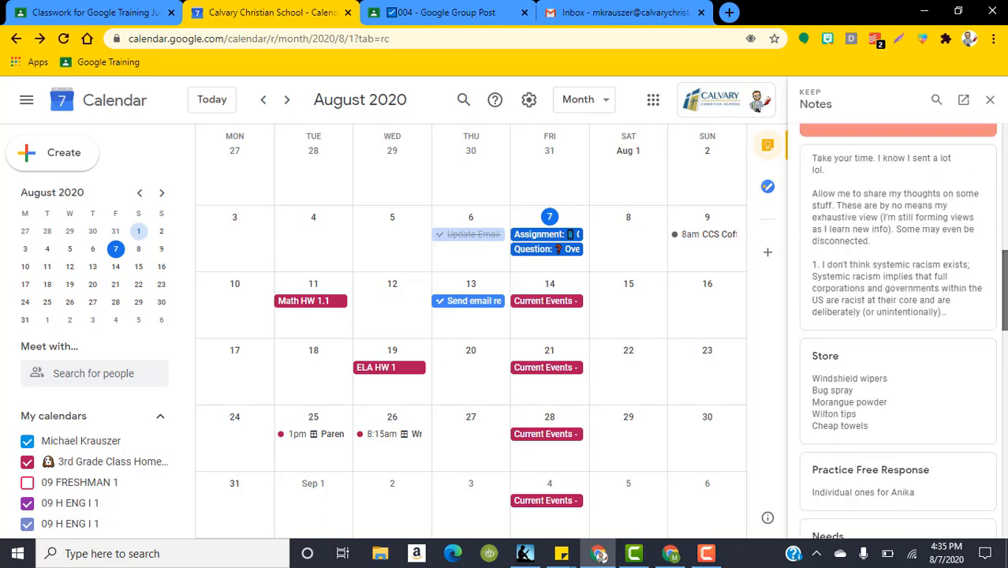
{"action": "scroll", "coordinate": [897, 315], "scroll_direction": "up", "scroll_amount": 10}
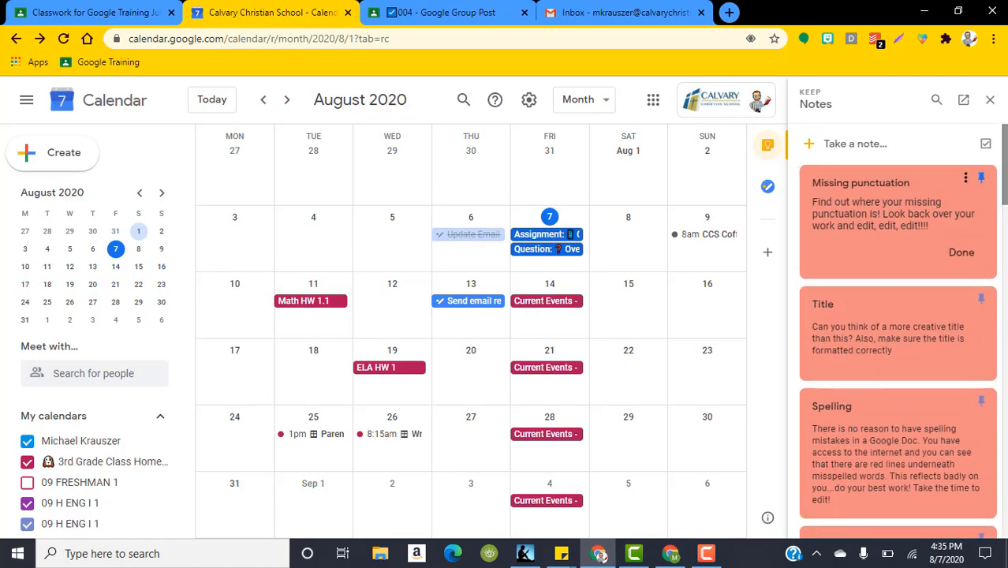
{"action": "scroll", "coordinate": [897, 331], "scroll_direction": "down", "scroll_amount": 10}
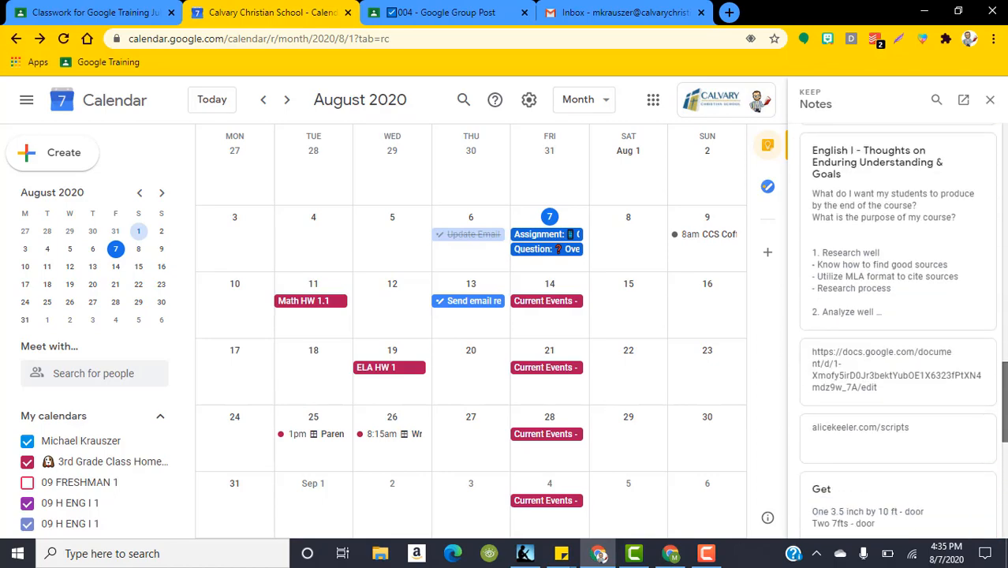
{"action": "scroll", "coordinate": [990, 251], "scroll_direction": "down", "scroll_amount": 8}
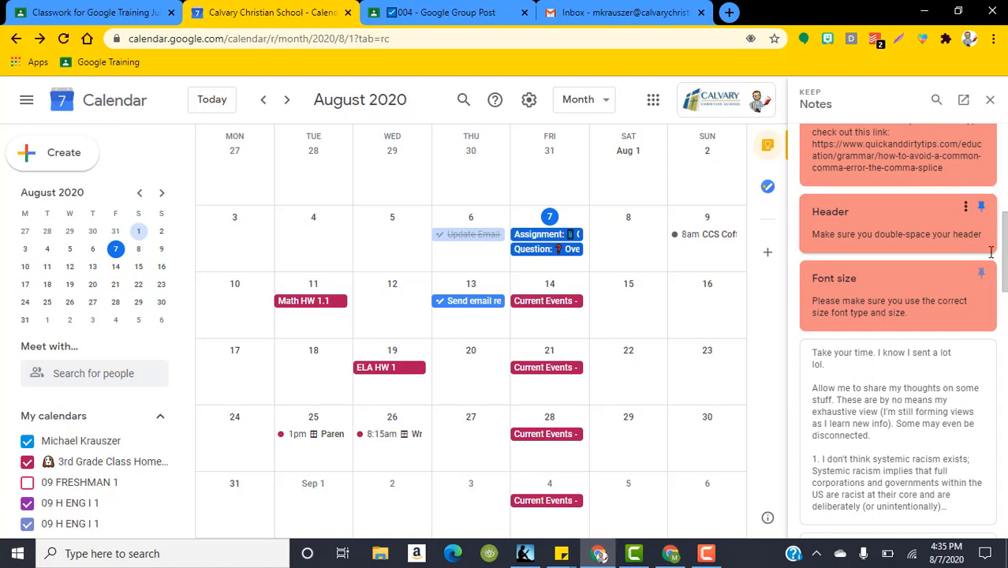
{"action": "scroll", "coordinate": [991, 252], "scroll_direction": "down", "scroll_amount": 10}
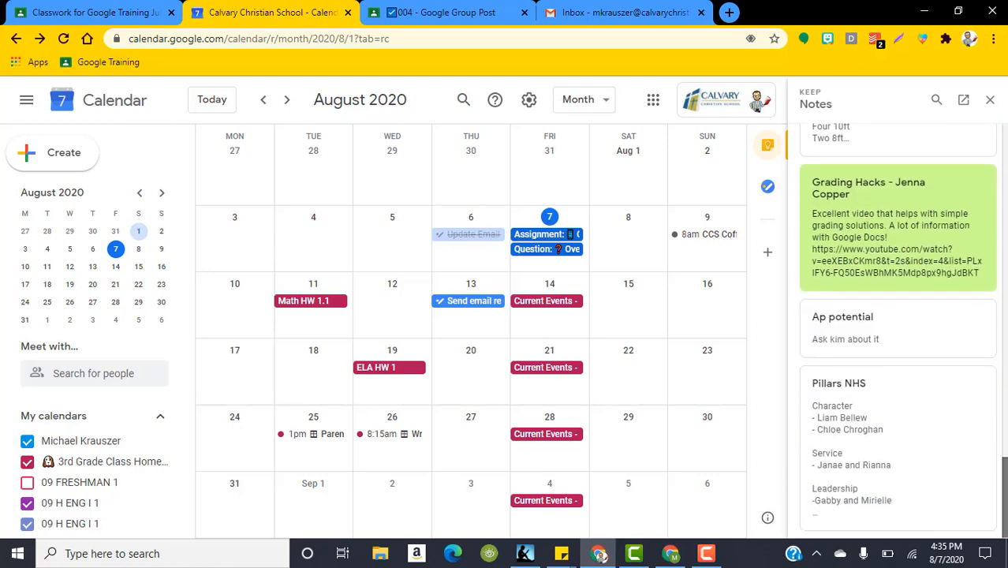
{"action": "scroll", "coordinate": [836, 182], "scroll_direction": "up", "scroll_amount": 20}
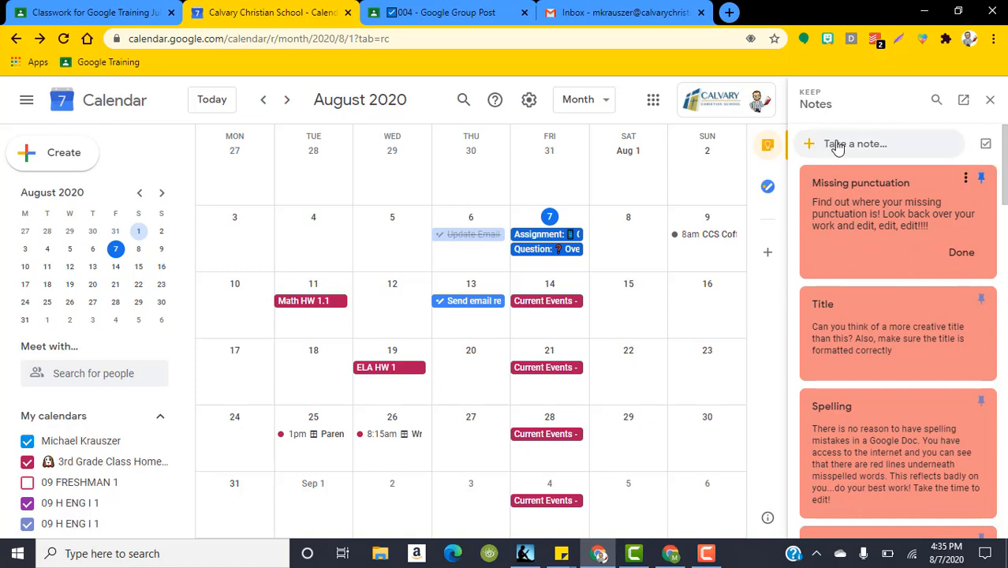
- Create an untitled Keep note reading "Shopping list:" with the items Milk, Eggs and Butter on separate lines
{"action": "left_click", "coordinate": [815, 151]}
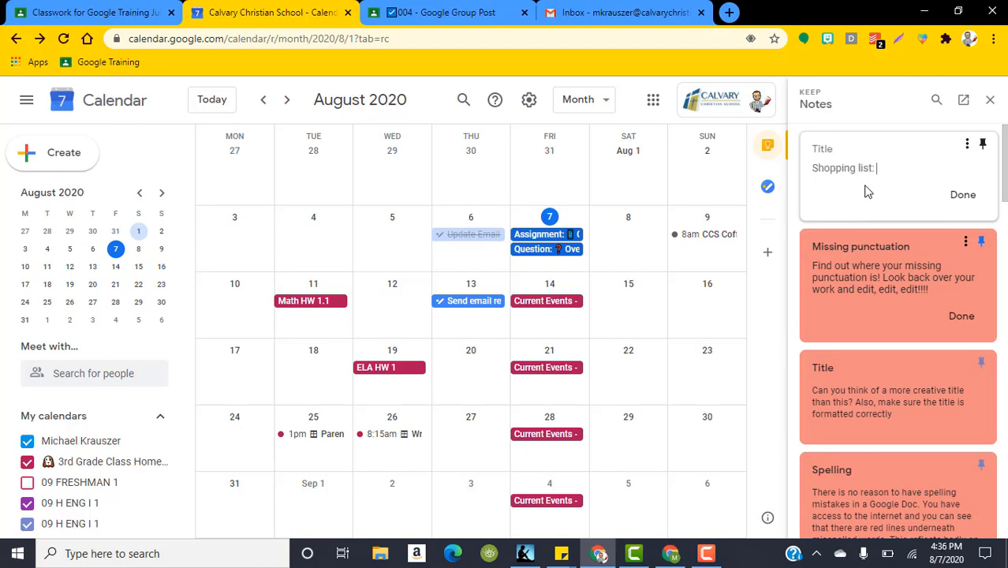
{"action": "type", "text": "Shopping list:"}
{"action": "key", "text": "Return"}
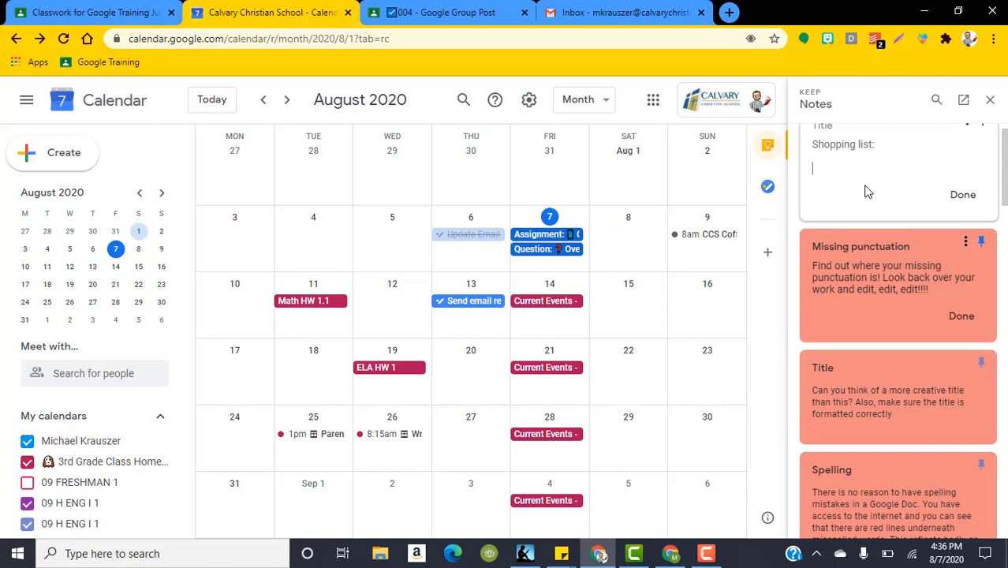
{"action": "type", "text": "Milk"}
{"action": "key", "text": "Return"}
{"action": "type", "text": "Eggs"}
{"action": "key", "text": "Return"}
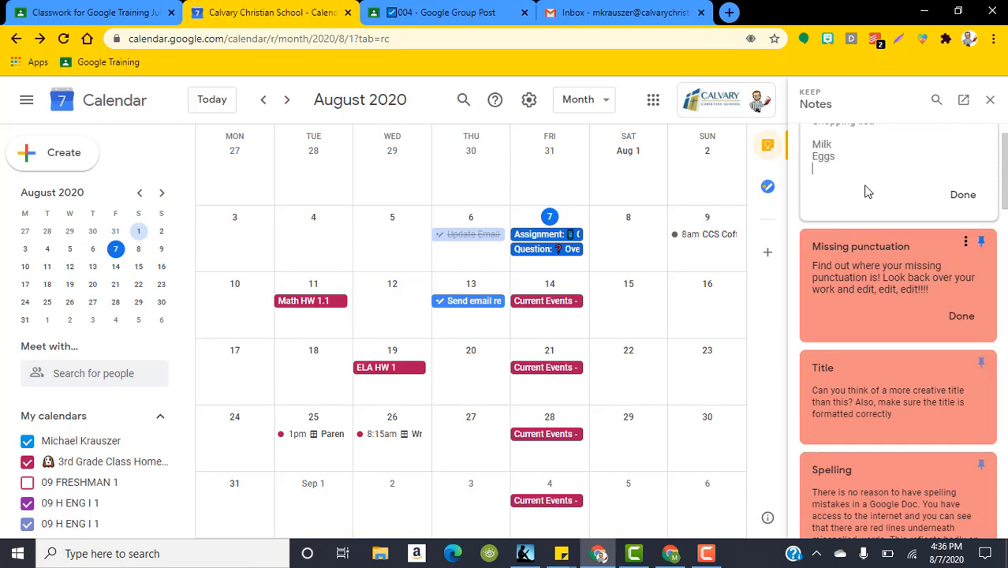
{"action": "left_click", "coordinate": [963, 194]}
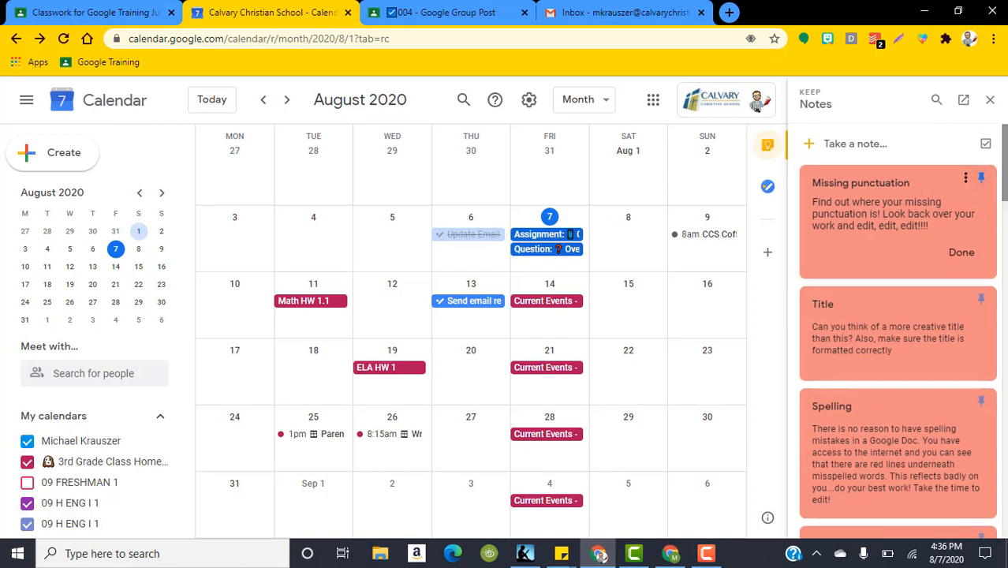
- Find the new shopping list note below the pinned notes and view its available actions without choosing one
{"action": "scroll", "coordinate": [846, 203], "scroll_direction": "down", "scroll_amount": 8}
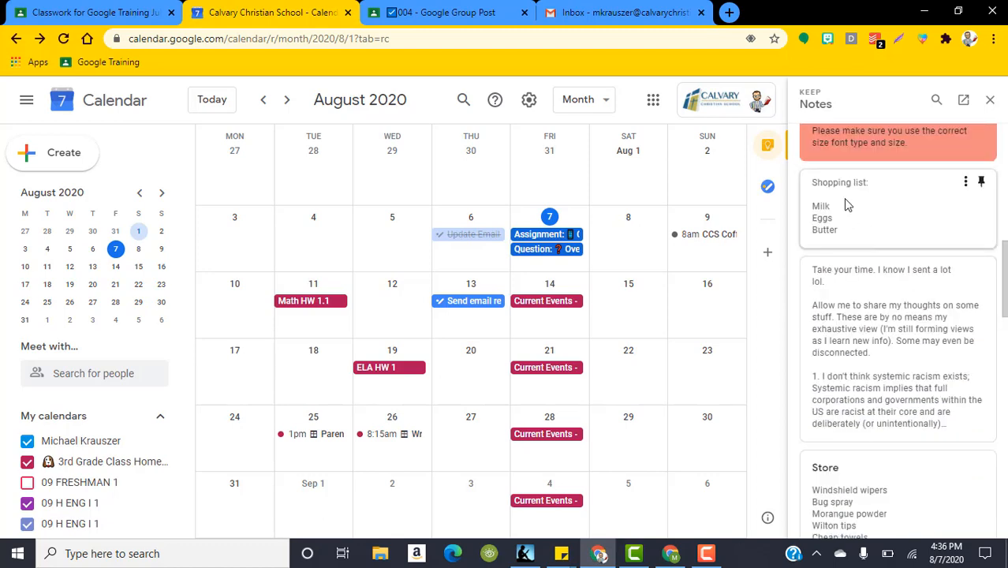
{"action": "left_click", "coordinate": [966, 182]}
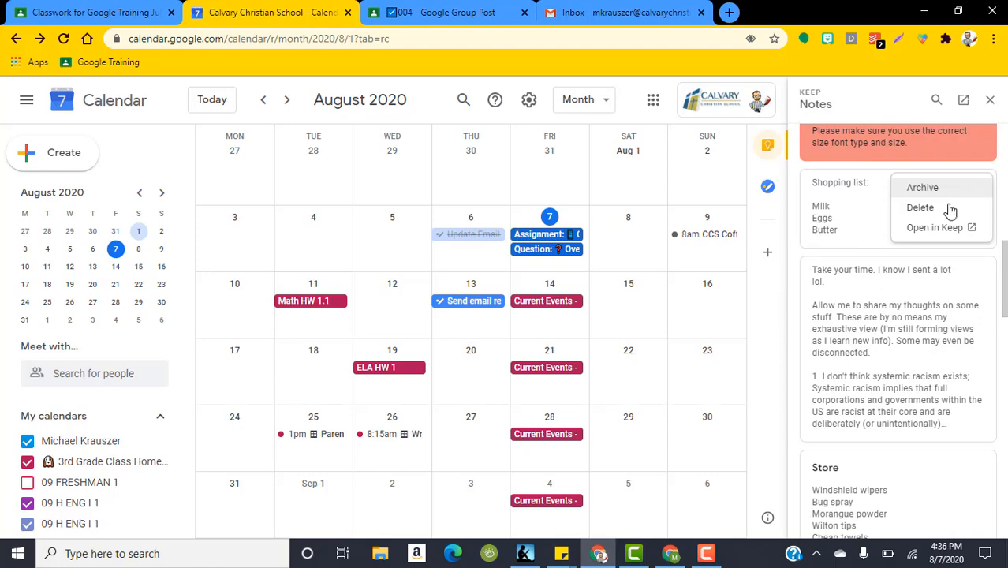
{"action": "left_click", "coordinate": [855, 230]}
{"action": "left_click_drag", "start_coordinate": [1005, 238], "coordinate": [1004, 124]}
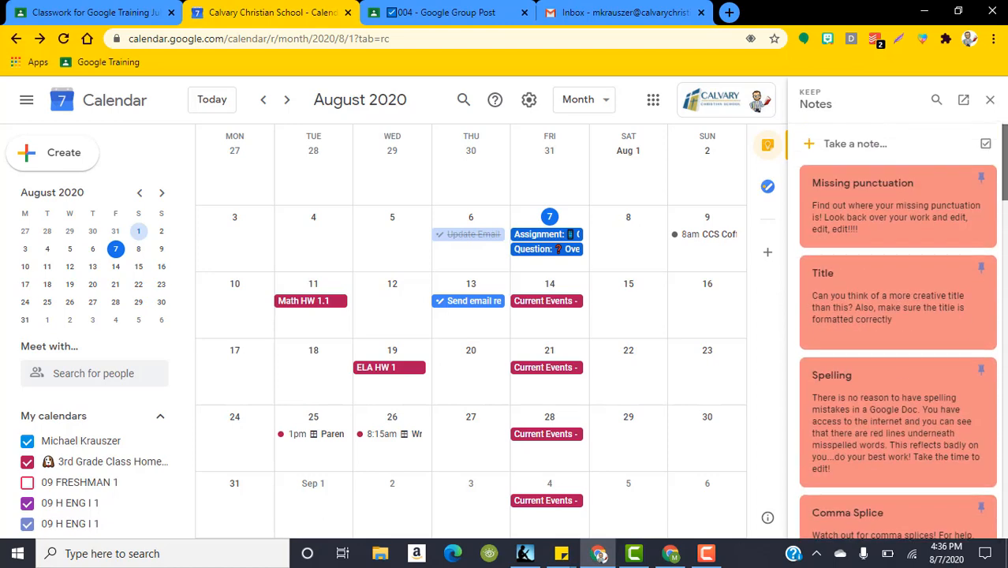
- Open Google Keep in its own browser tab from the calendar's notes panel, and load keep.google.com in another new tab
{"action": "left_click", "coordinate": [962, 102]}
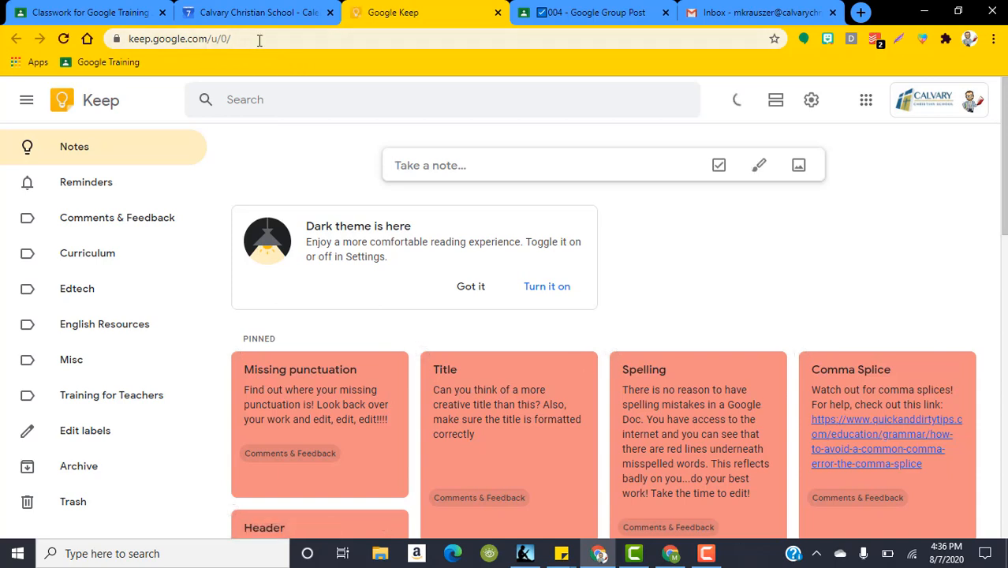
{"action": "left_click", "coordinate": [859, 13]}
{"action": "type", "text": "keep.google."}
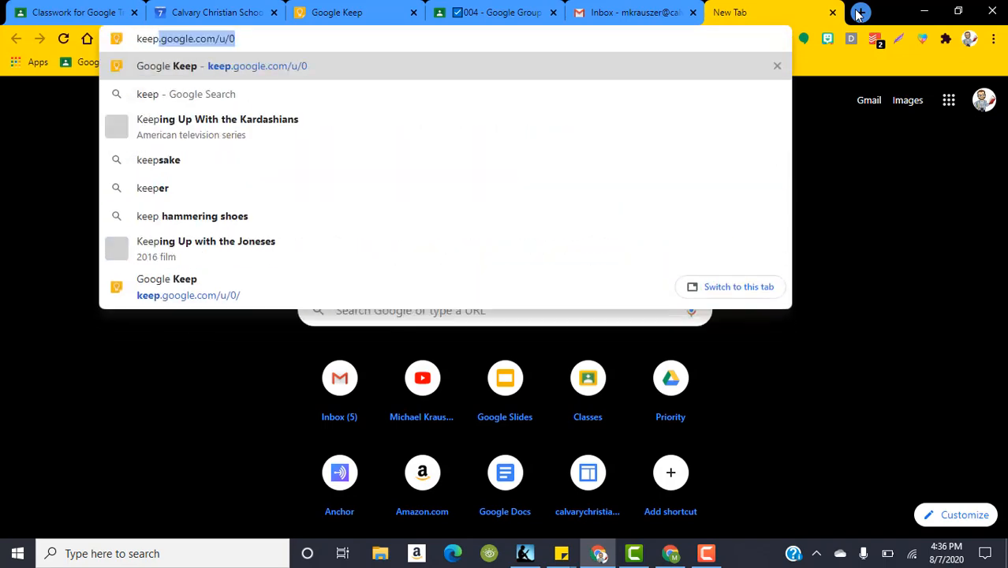
{"action": "type", "text": "com"}
{"action": "key", "text": "Return"}
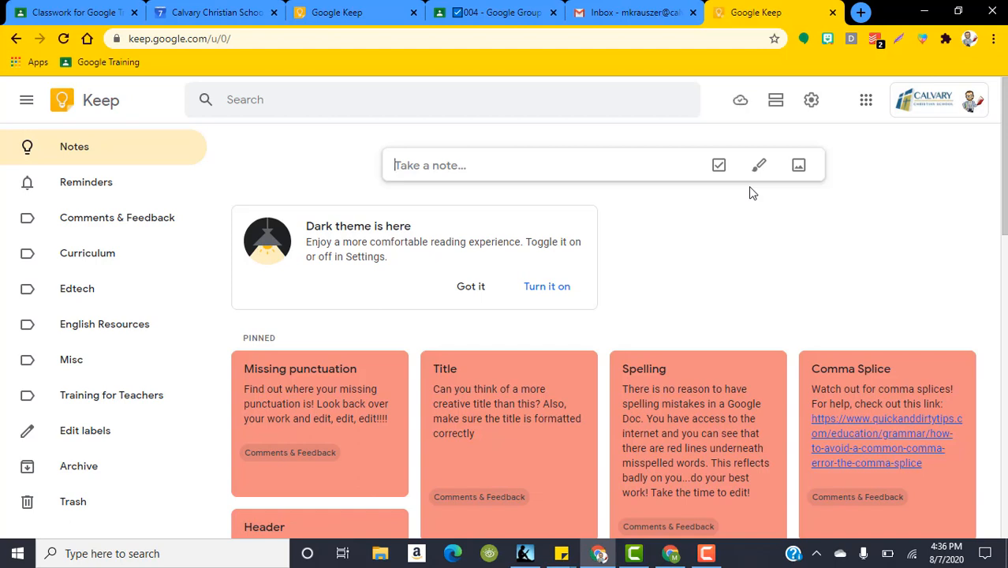
- Look through the pinned notes and their available actions on the full Keep page
{"action": "scroll", "coordinate": [710, 268], "scroll_direction": "down", "scroll_amount": 2}
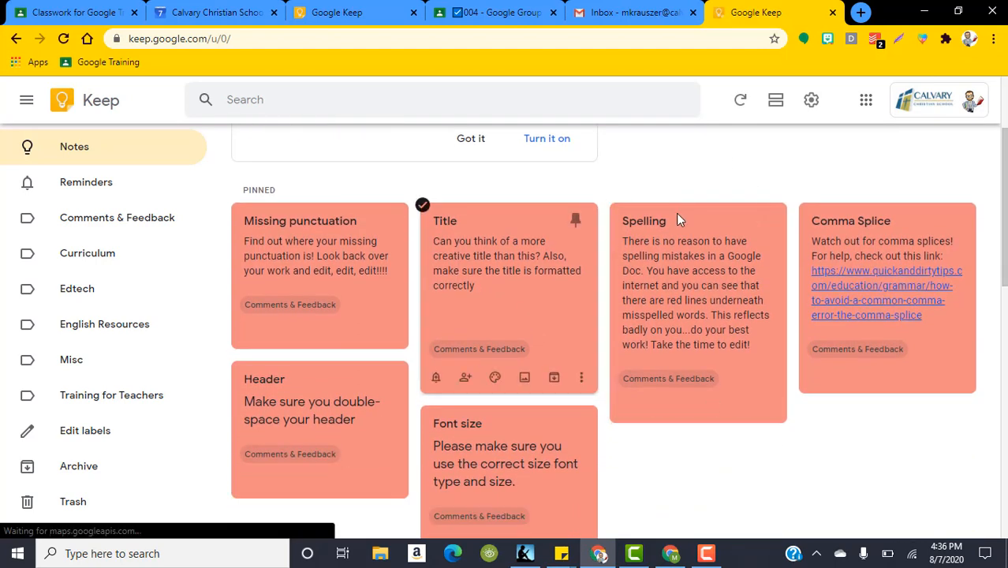
{"action": "scroll", "coordinate": [454, 229], "scroll_direction": "up", "scroll_amount": 1}
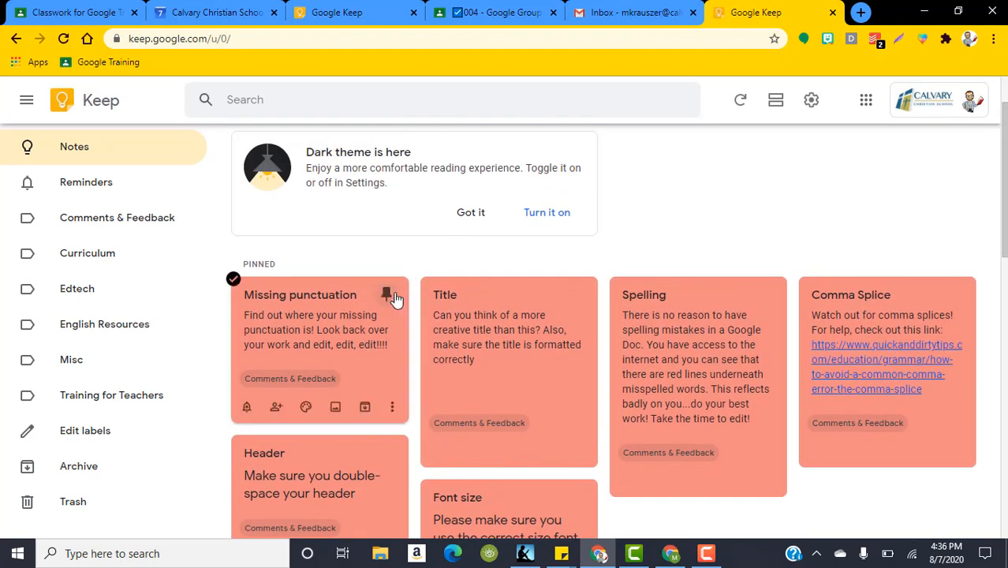
{"action": "scroll", "coordinate": [424, 292], "scroll_direction": "down", "scroll_amount": 1}
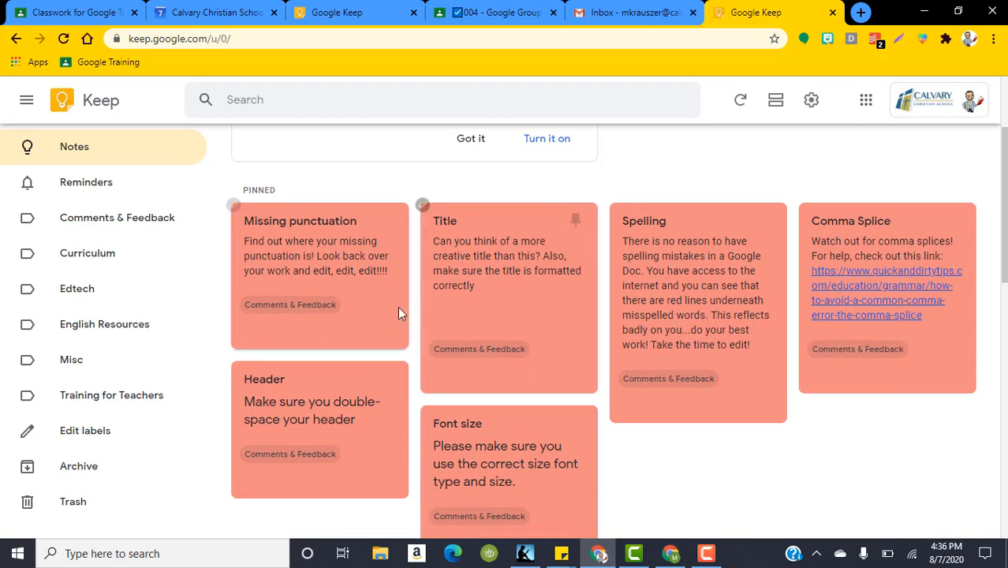
{"action": "scroll", "coordinate": [473, 327], "scroll_direction": "down", "scroll_amount": 1}
{"action": "scroll", "coordinate": [552, 327], "scroll_direction": "up", "scroll_amount": 3}
{"action": "scroll", "coordinate": [729, 281], "scroll_direction": "down", "scroll_amount": 1}
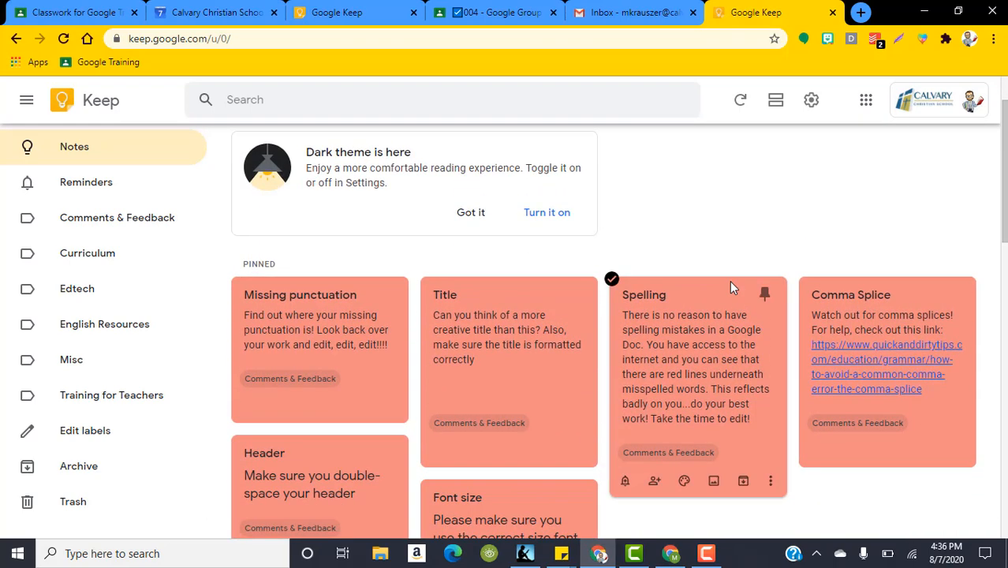
{"action": "scroll", "coordinate": [727, 281], "scroll_direction": "up", "scroll_amount": 1}
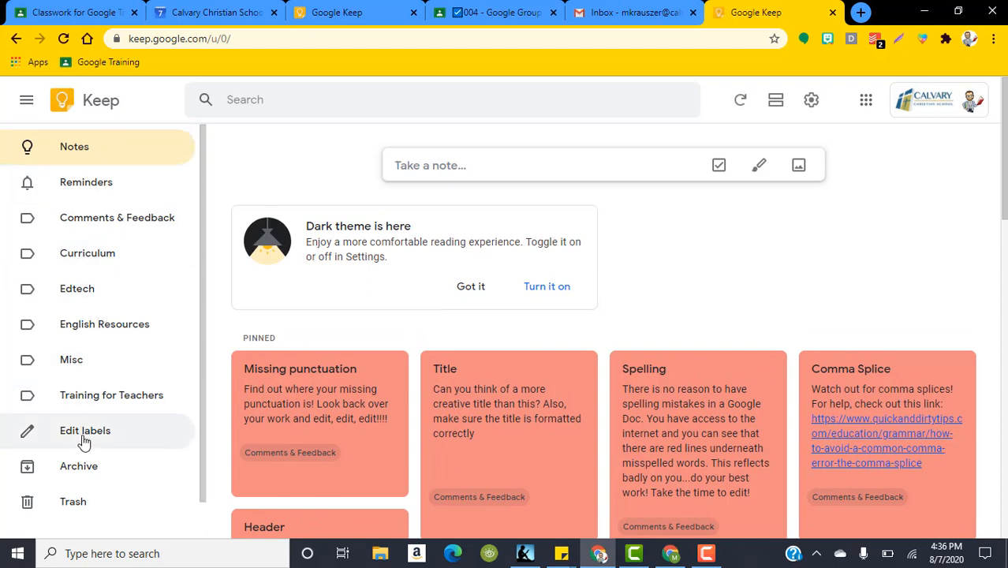
- Create a note under the Edtech label titled "Google Calendar Help", with the text "Edtech training:" followed by the trainer's name
{"action": "left_click", "coordinate": [85, 291]}
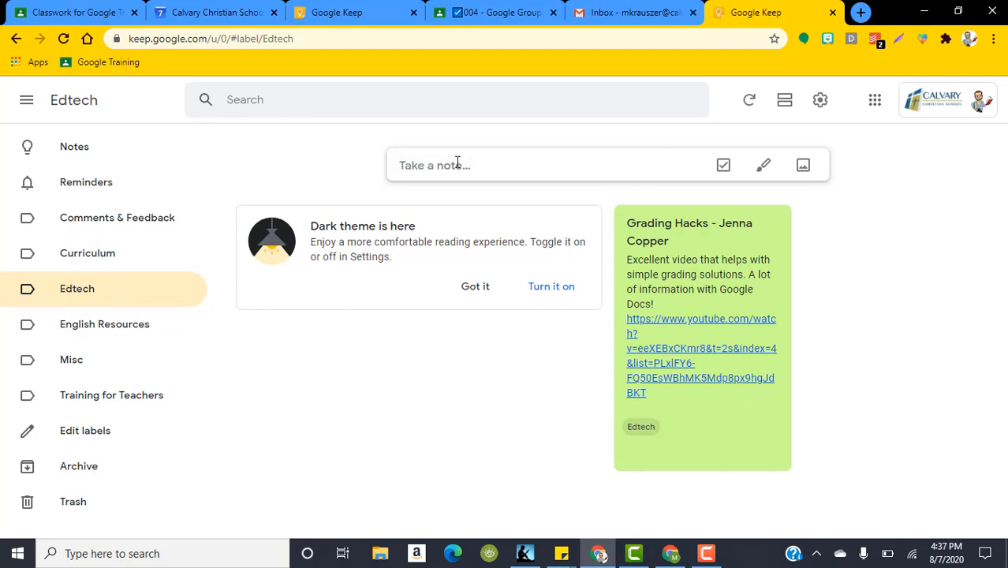
{"action": "left_click", "coordinate": [431, 164]}
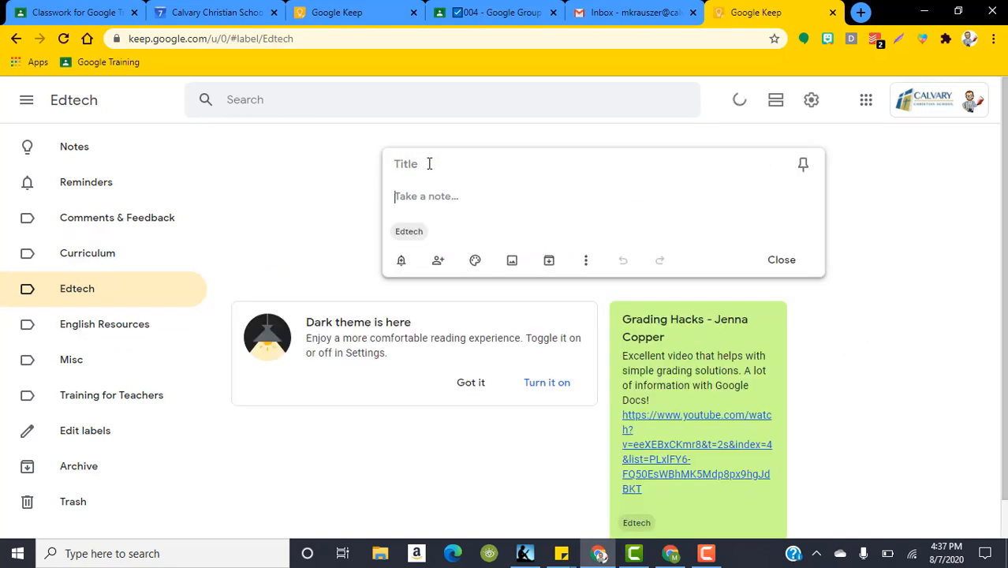
{"action": "type", "text": "Edtech training"}
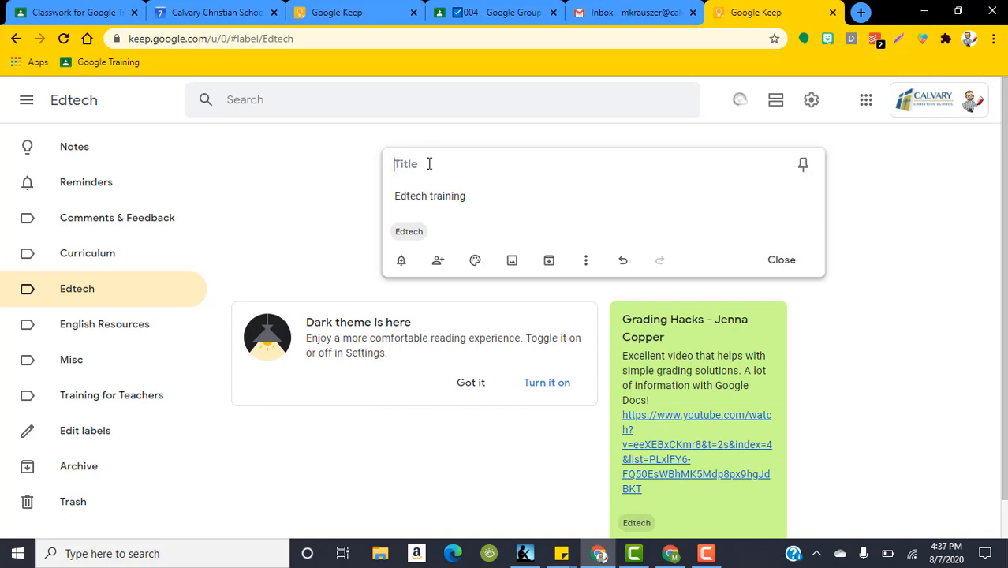
{"action": "type", "text": "Google Calendar Help"}
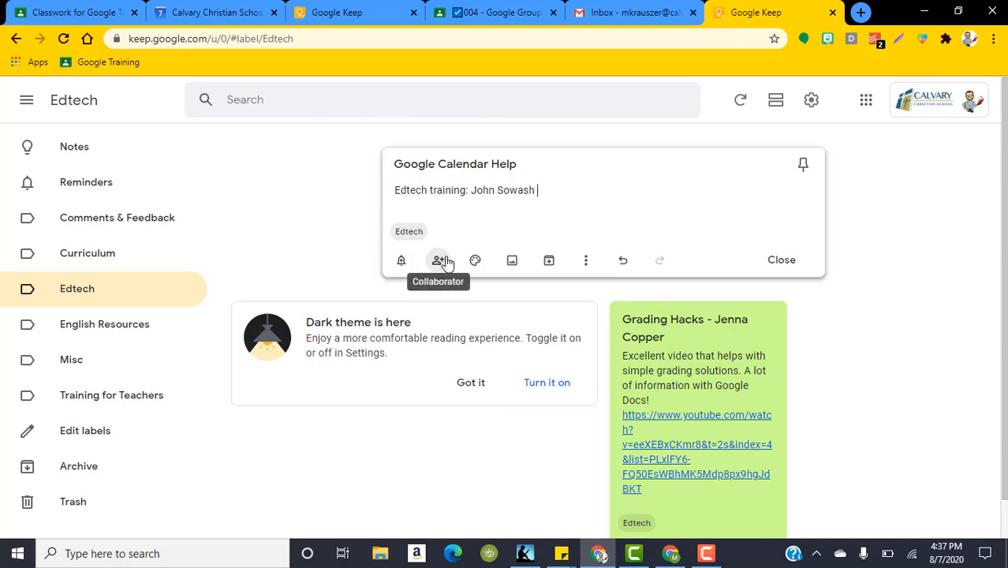
- Colour the Google Calendar Help note green and view its additional options without choosing one
{"action": "mouse_move", "coordinate": [477, 262]}
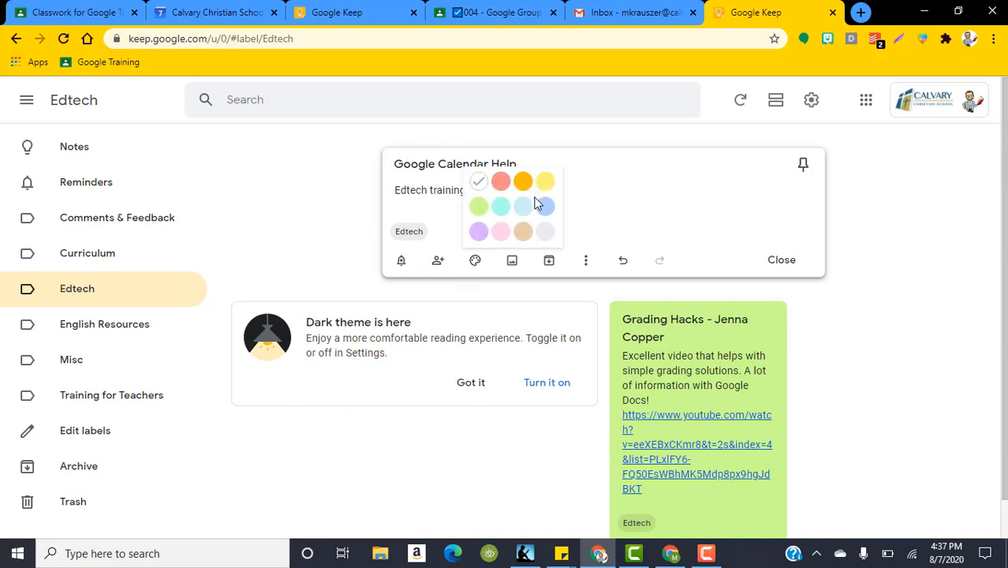
{"action": "left_click", "coordinate": [477, 206]}
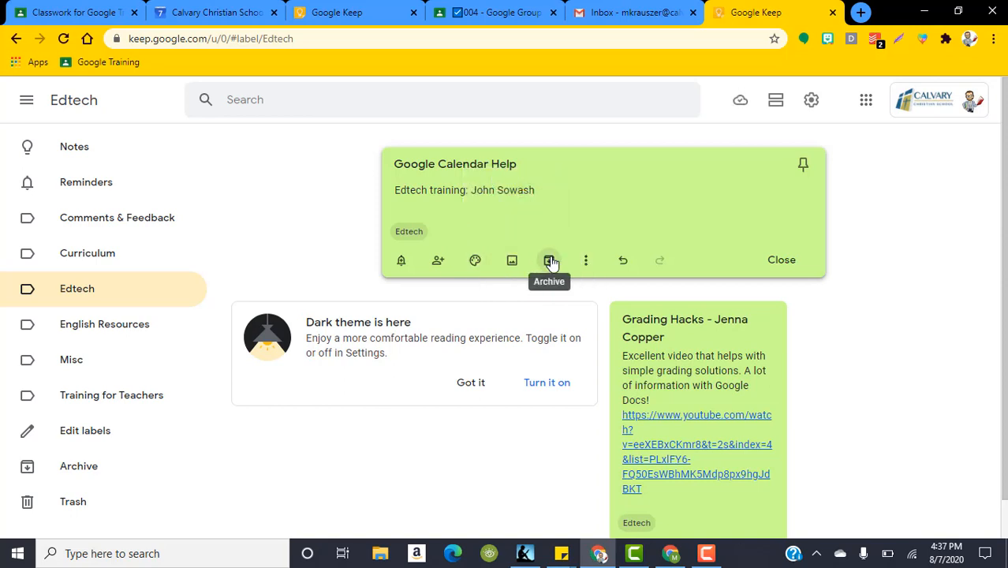
{"action": "left_click", "coordinate": [585, 260]}
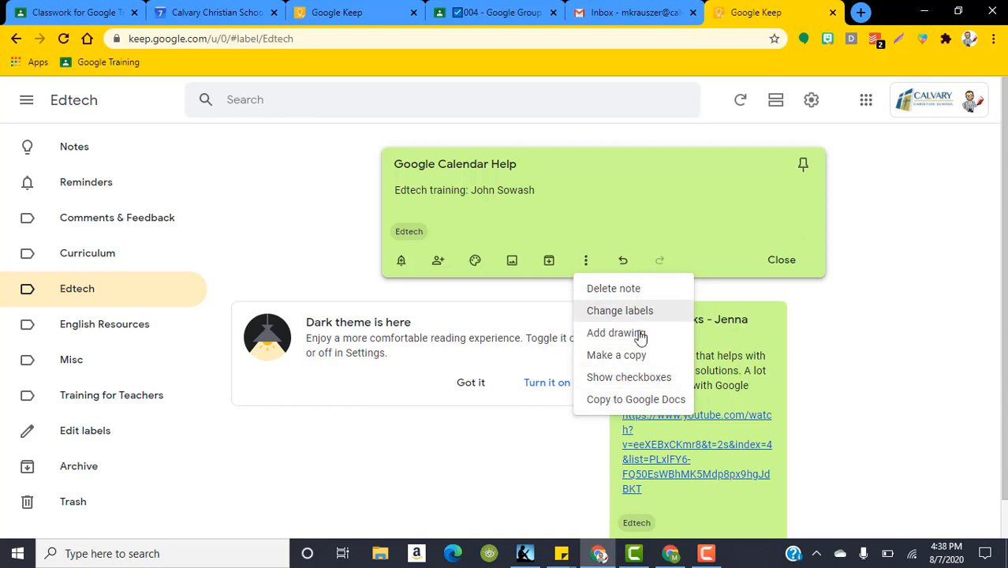
{"action": "left_click", "coordinate": [630, 233]}
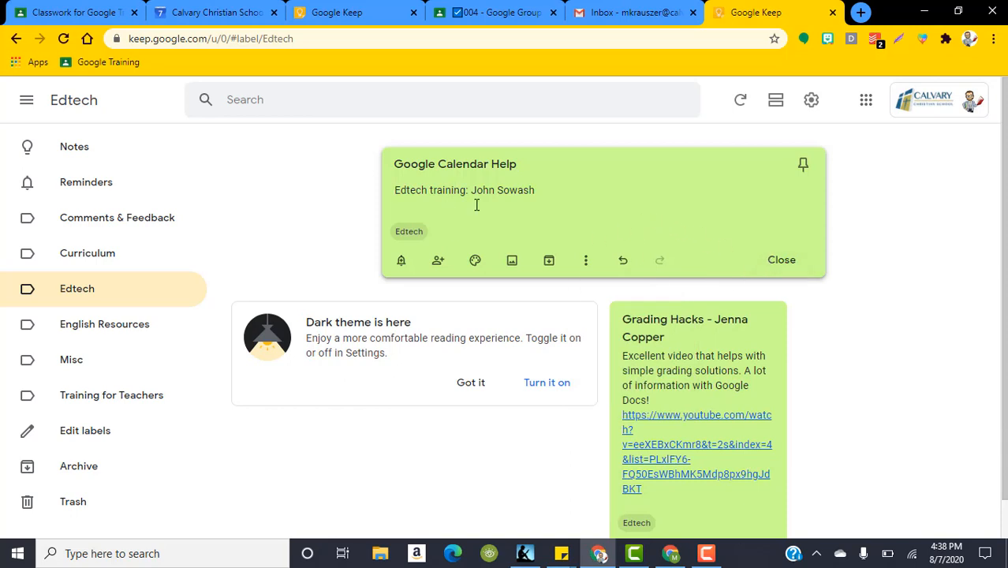
- Add the text "Watch vide0" below a blank line in the Google Calendar Help note and close the note
{"action": "left_click", "coordinate": [558, 190]}
{"action": "key", "text": "Return"}
{"action": "type", "text": "W"}
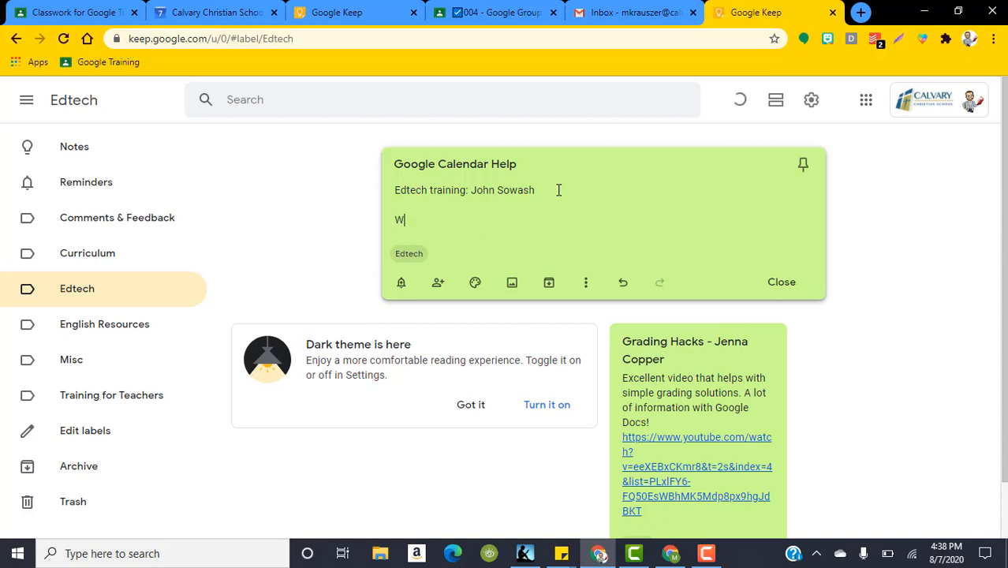
{"action": "type", "text": "atch vide"}
{"action": "key", "text": "BackSpace"}
{"action": "type", "text": "o"}
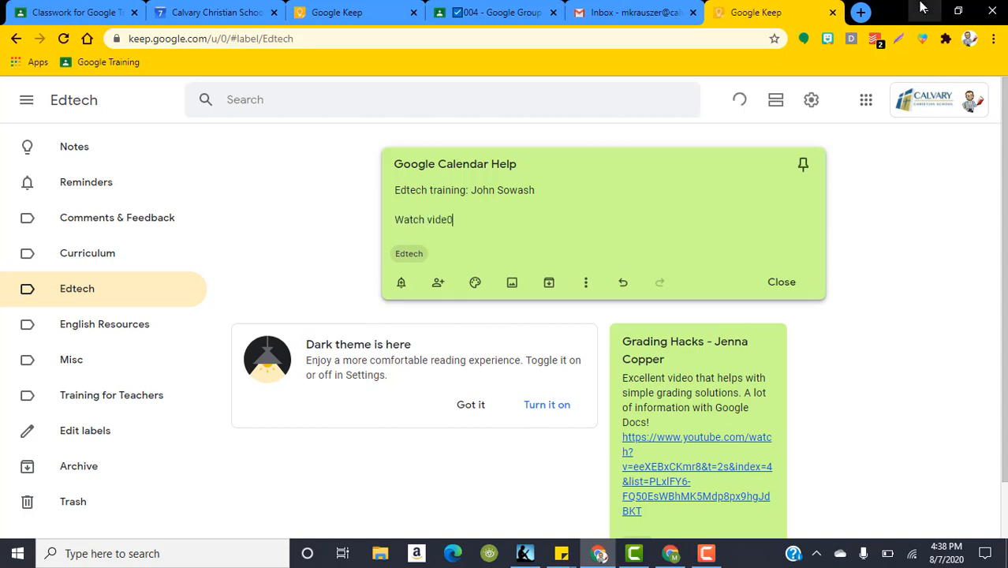
{"action": "left_click", "coordinate": [937, 211]}
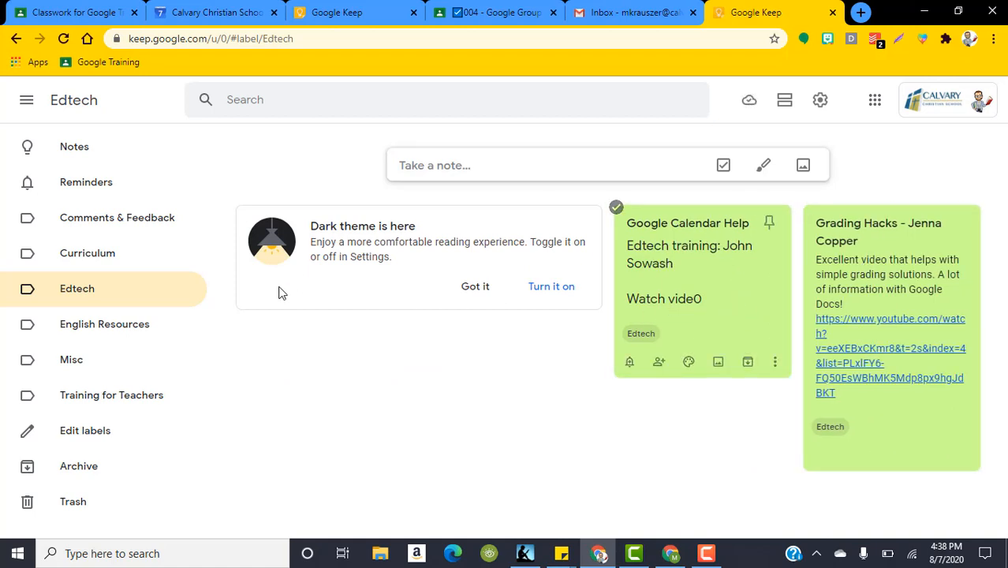
- View the notes filed under the Comments & Feedback label
{"action": "left_click", "coordinate": [96, 223]}
{"action": "scroll", "coordinate": [660, 244], "scroll_direction": "down", "scroll_amount": 2}
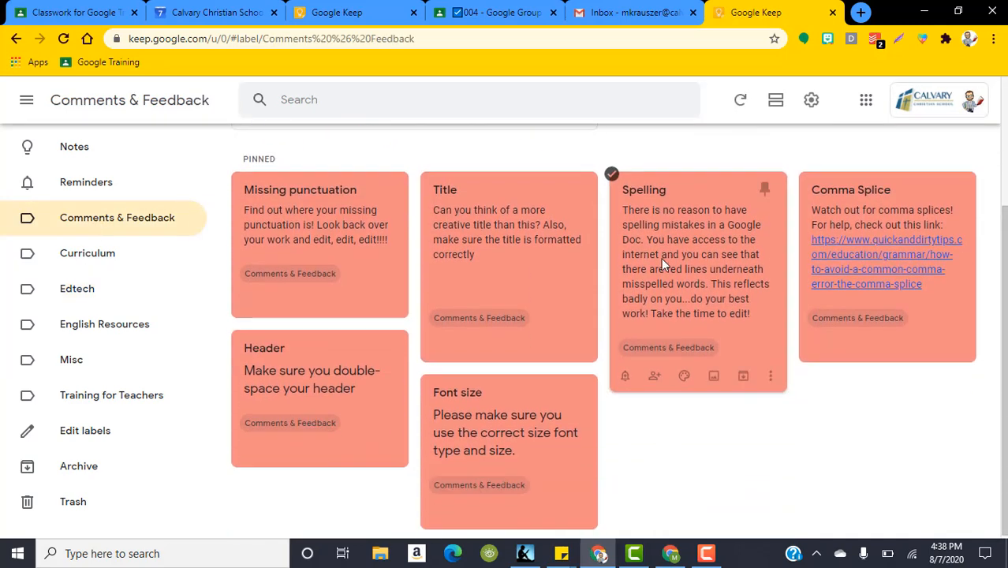
{"action": "scroll", "coordinate": [726, 365], "scroll_direction": "up", "scroll_amount": 2}
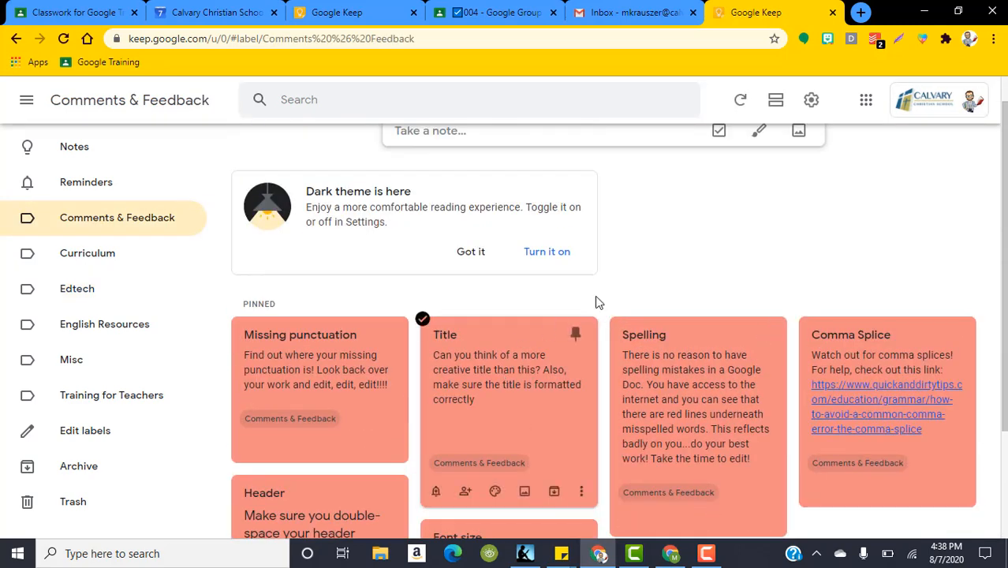
{"action": "scroll", "coordinate": [781, 423], "scroll_direction": "down", "scroll_amount": 2}
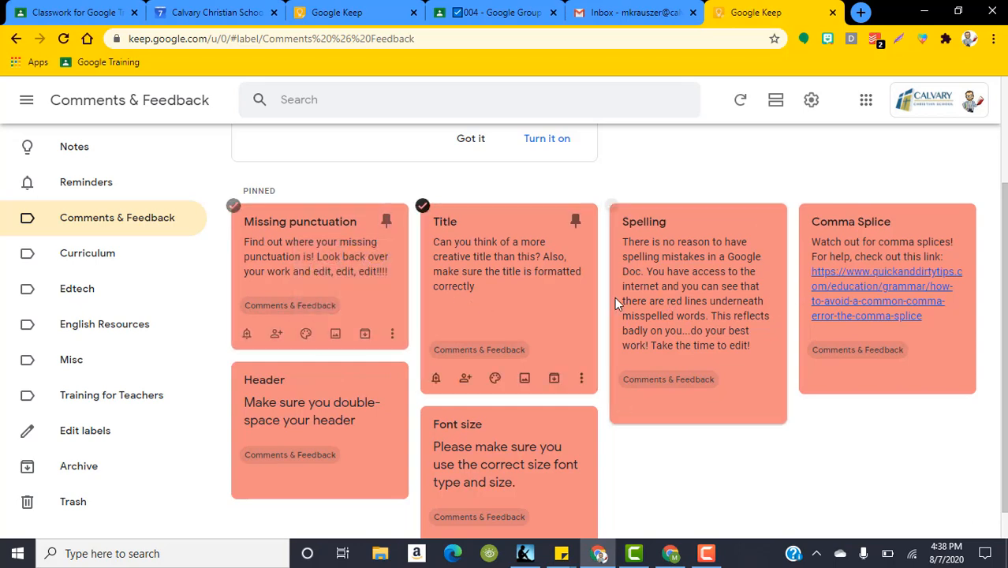
- Open the Missing punctuation note, select its feedback text as if to copy it, and close the note
{"action": "left_click_drag", "start_coordinate": [389, 271], "coordinate": [240, 246]}
{"action": "left_click", "coordinate": [240, 246]}
{"action": "right_click", "coordinate": [277, 253]}
{"action": "left_click", "coordinate": [327, 237]}
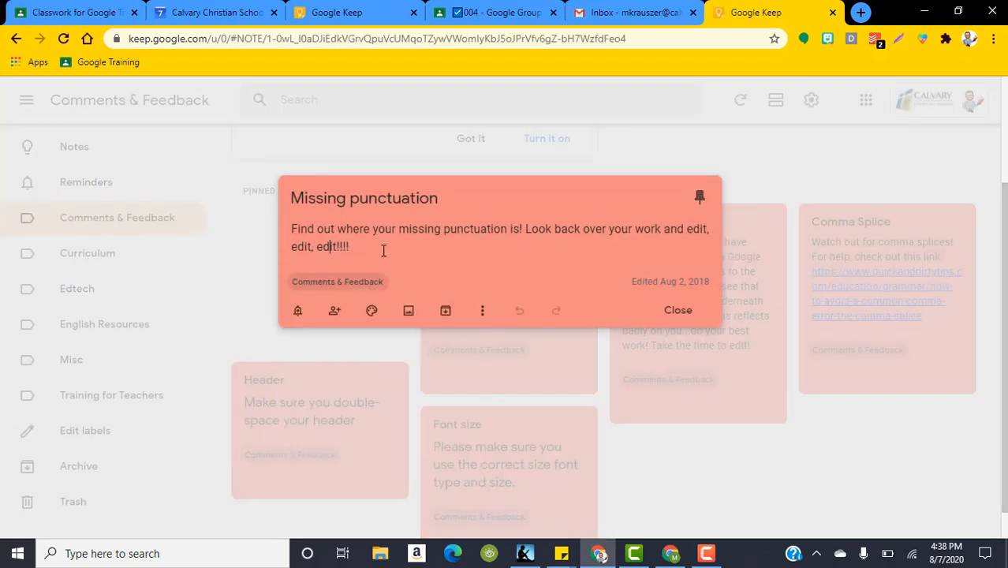
{"action": "triple_click", "coordinate": [339, 237]}
{"action": "right_click", "coordinate": [339, 224]}
{"action": "left_click", "coordinate": [752, 185]}
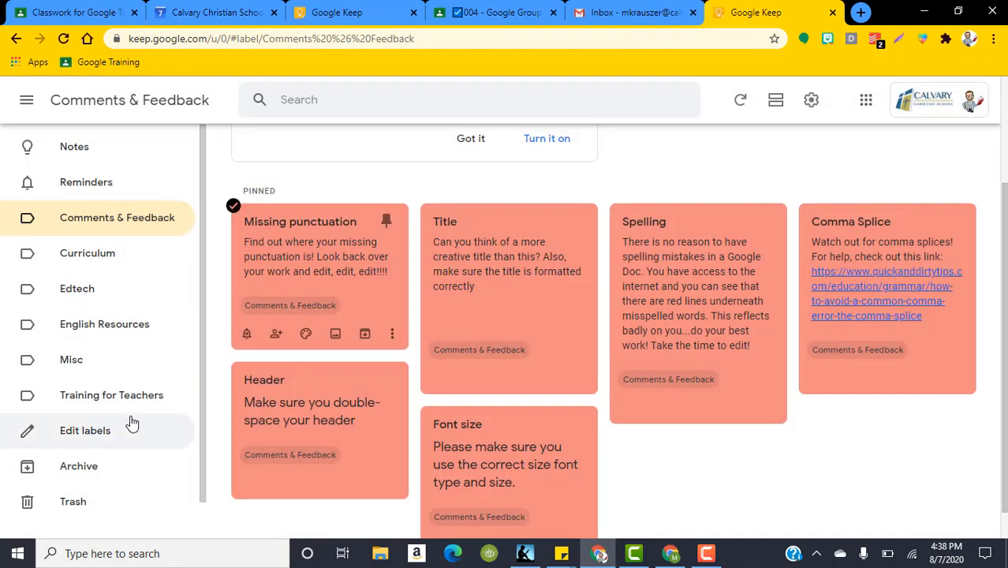
- Create a new Keep label named "Staff meeting"
{"action": "scroll", "coordinate": [168, 273], "scroll_direction": "up", "scroll_amount": 2}
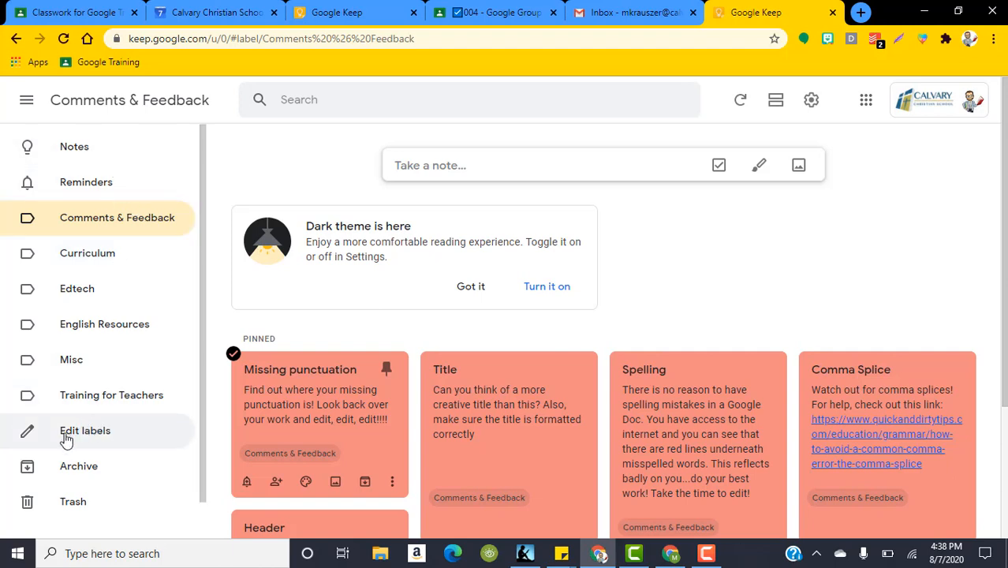
{"action": "left_click", "coordinate": [38, 439]}
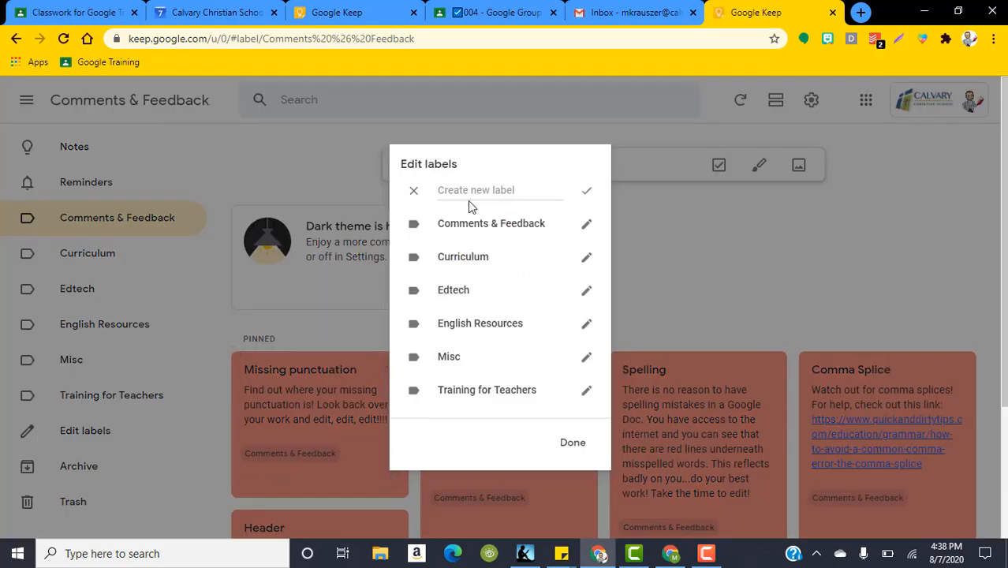
{"action": "type", "text": "Staff meeting"}
{"action": "left_click", "coordinate": [571, 446]}
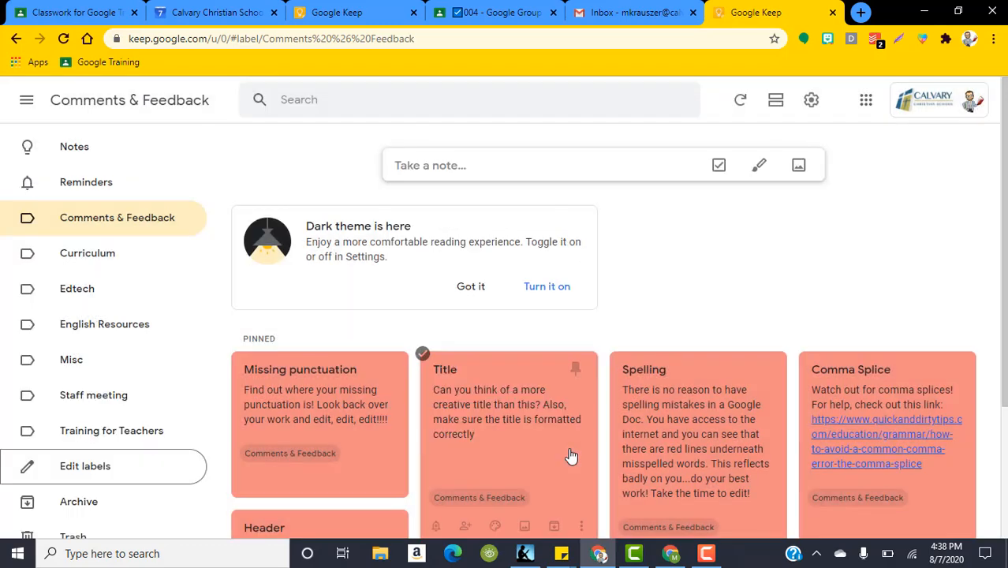
- Start a note titled "Orientation" under the Comments & Feedback label and turn it into a checkbox list
{"action": "left_click", "coordinate": [448, 166]}
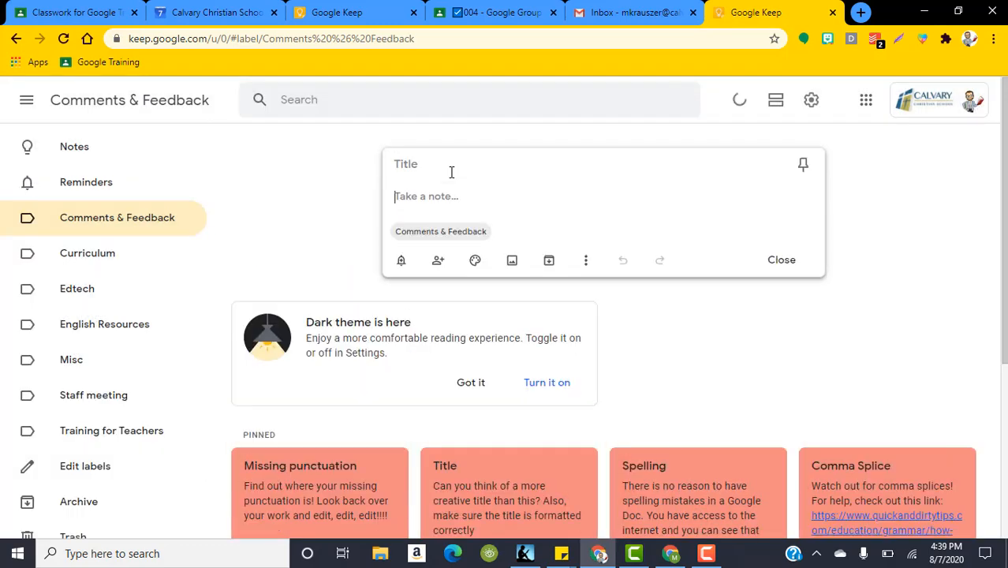
{"action": "left_click", "coordinate": [445, 160]}
{"action": "type", "text": "Orientation"}
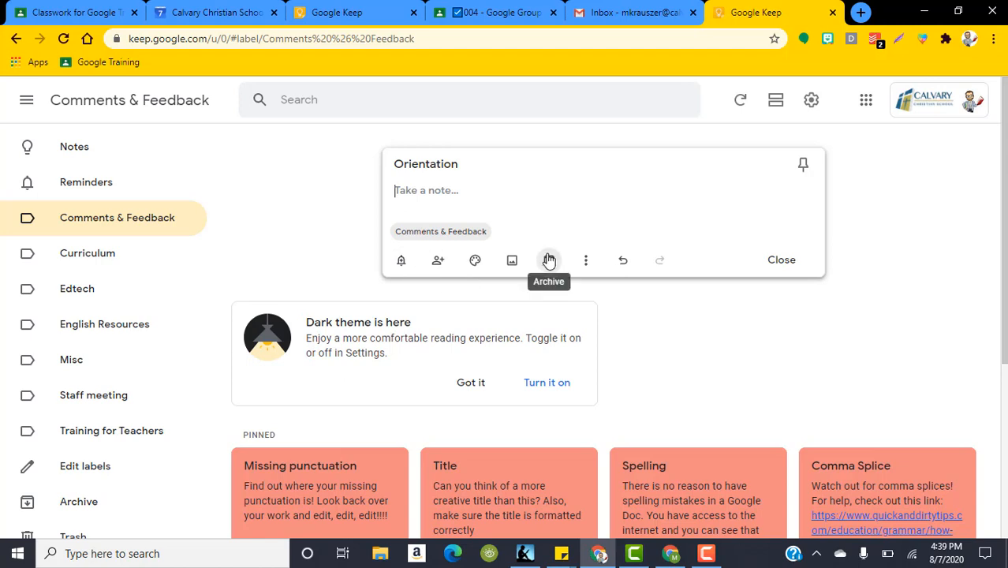
{"action": "left_click", "coordinate": [587, 261]}
{"action": "left_click", "coordinate": [627, 377]}
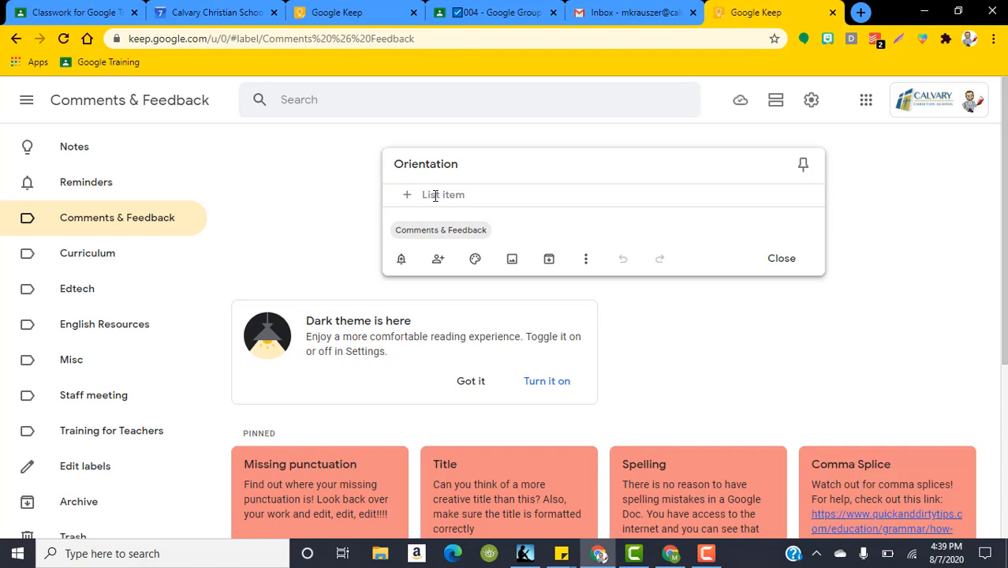
- Add the checklist items "Say hello to everyone", "Clean room" and "Gather supplies" to the Orientation note and close it
{"action": "left_click", "coordinate": [435, 195]}
{"action": "type", "text": "Say hello to everyone"}
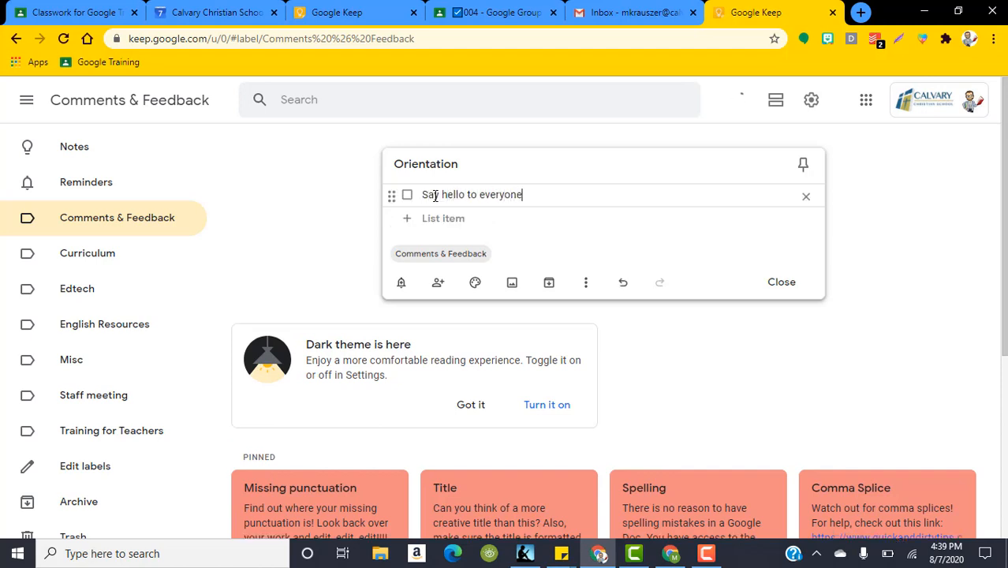
{"action": "key", "text": "Return"}
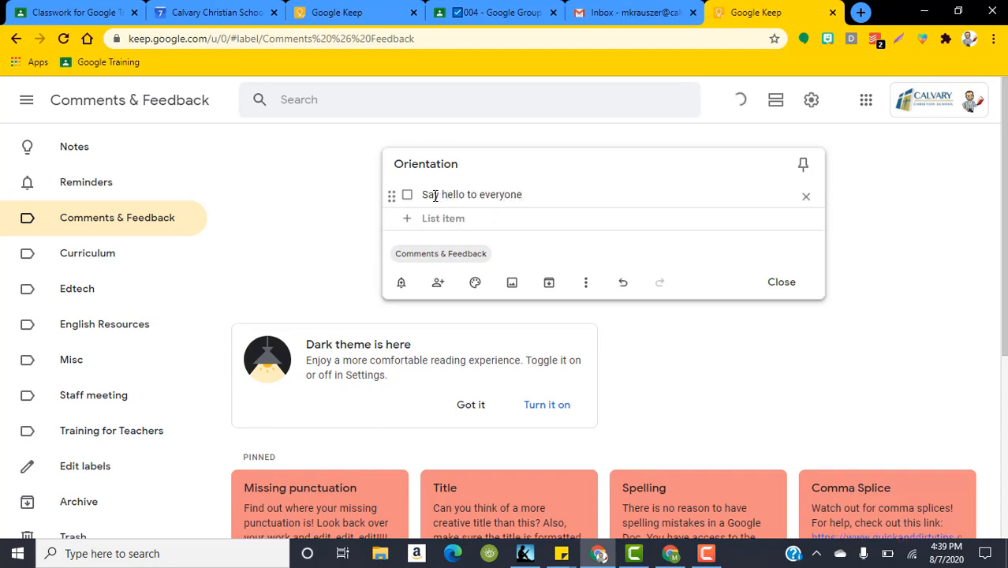
{"action": "type", "text": "Clean room"}
{"action": "key", "text": "Return"}
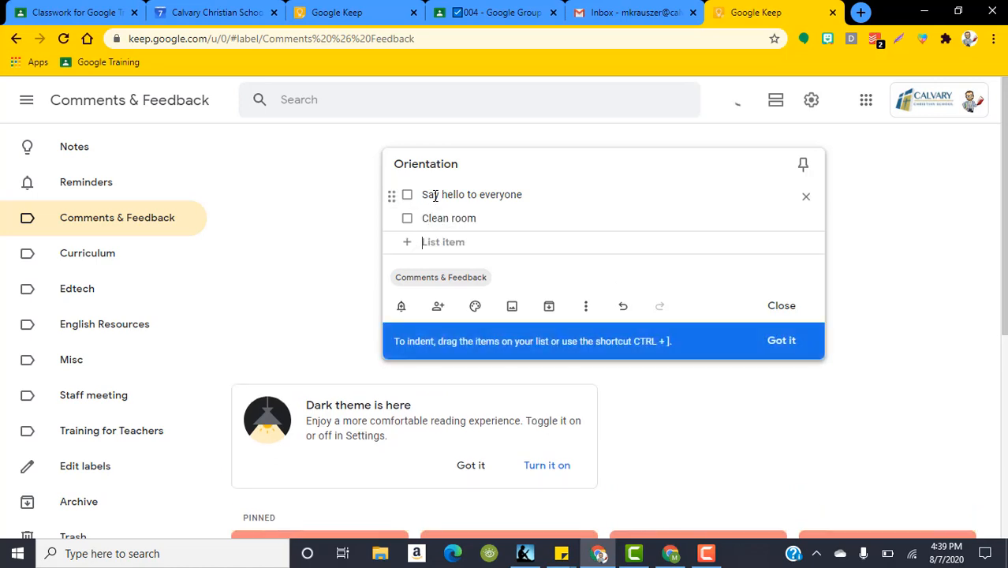
{"action": "type", "text": "Gather supplies"}
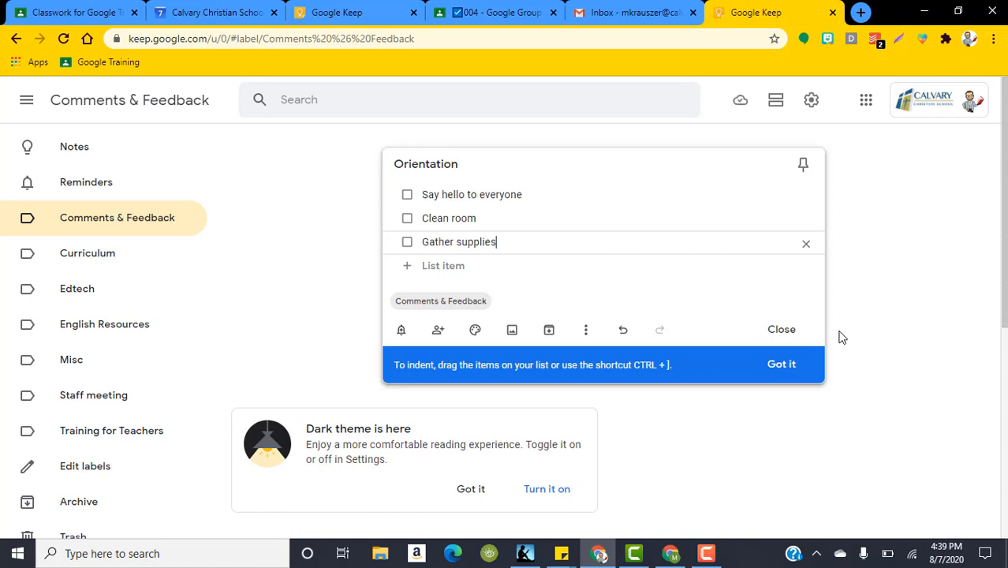
{"action": "left_click", "coordinate": [782, 378]}
{"action": "left_click", "coordinate": [781, 329]}
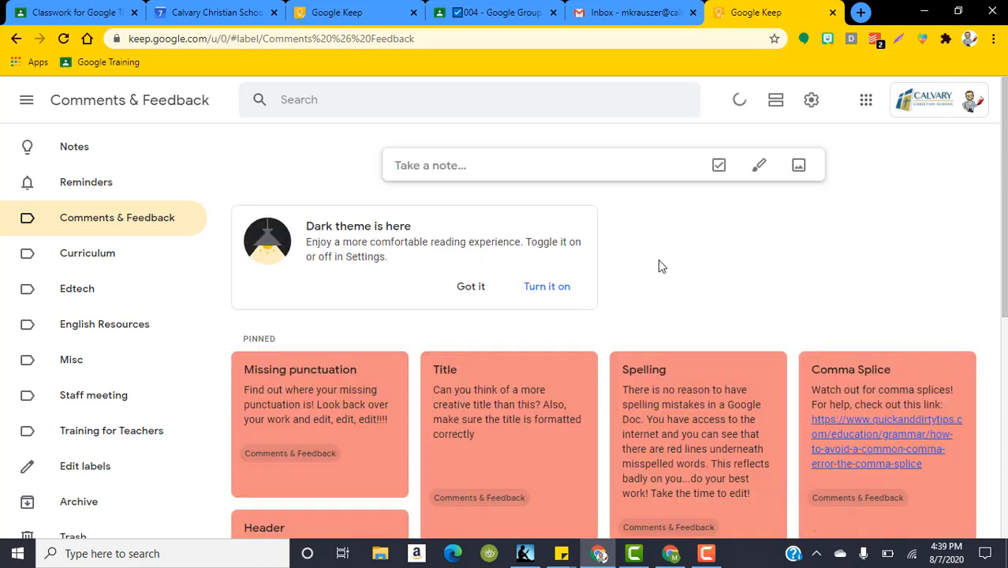
- Change the Orientation note's label from Comments & Feedback to Staff meeting, and display the notes under Staff meeting
{"action": "scroll", "coordinate": [390, 325], "scroll_direction": "down", "scroll_amount": 2}
{"action": "scroll", "coordinate": [481, 370], "scroll_direction": "down", "scroll_amount": 2}
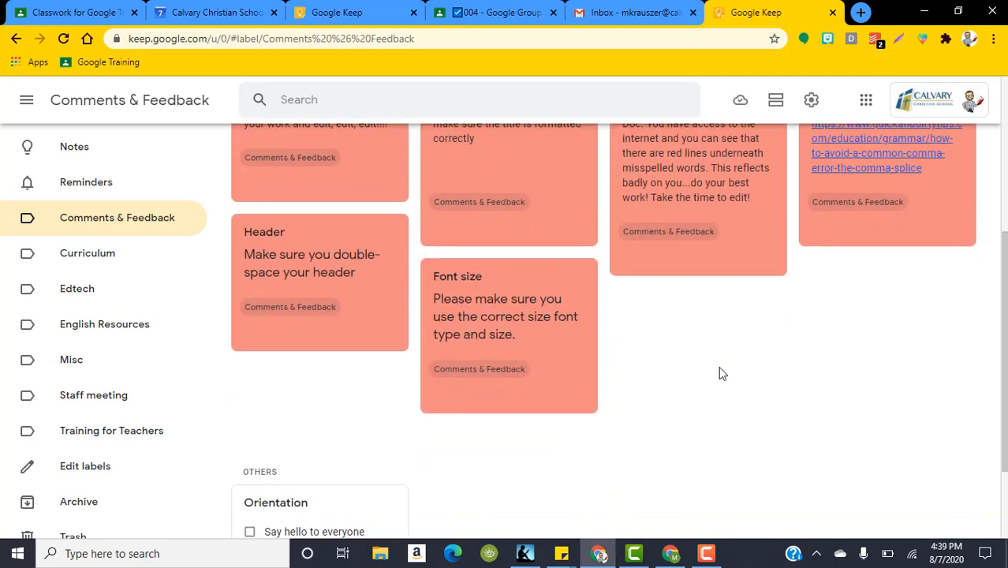
{"action": "scroll", "coordinate": [720, 373], "scroll_direction": "down", "scroll_amount": 2}
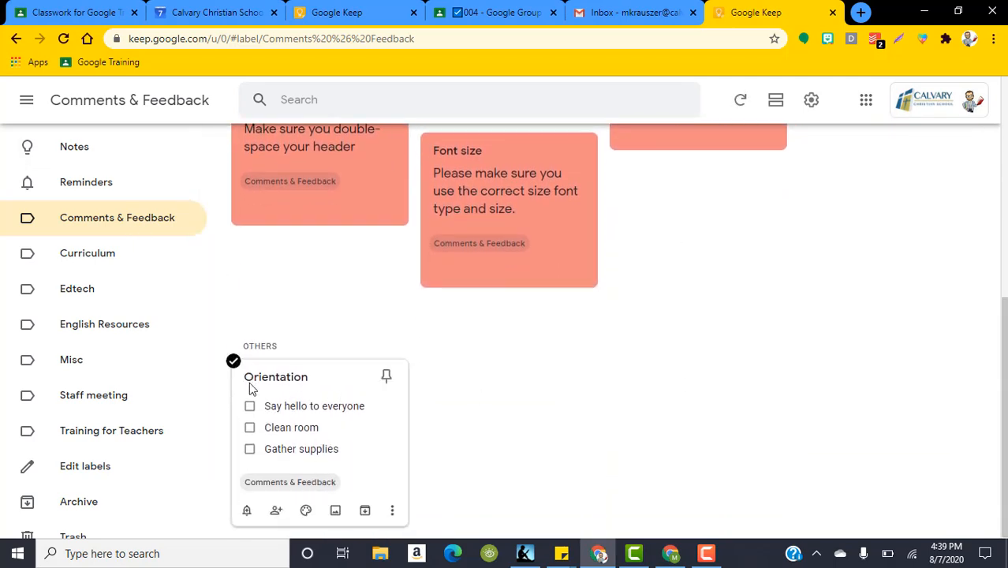
{"action": "scroll", "coordinate": [404, 376], "scroll_direction": "up", "scroll_amount": 2}
{"action": "scroll", "coordinate": [382, 479], "scroll_direction": "down", "scroll_amount": 2}
{"action": "left_click", "coordinate": [391, 512]}
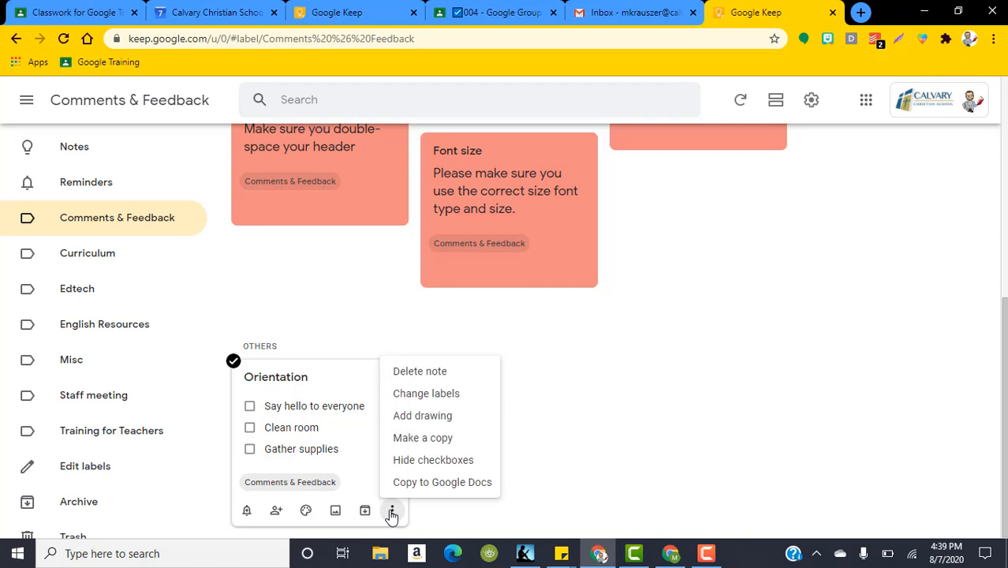
{"action": "left_click", "coordinate": [426, 393]}
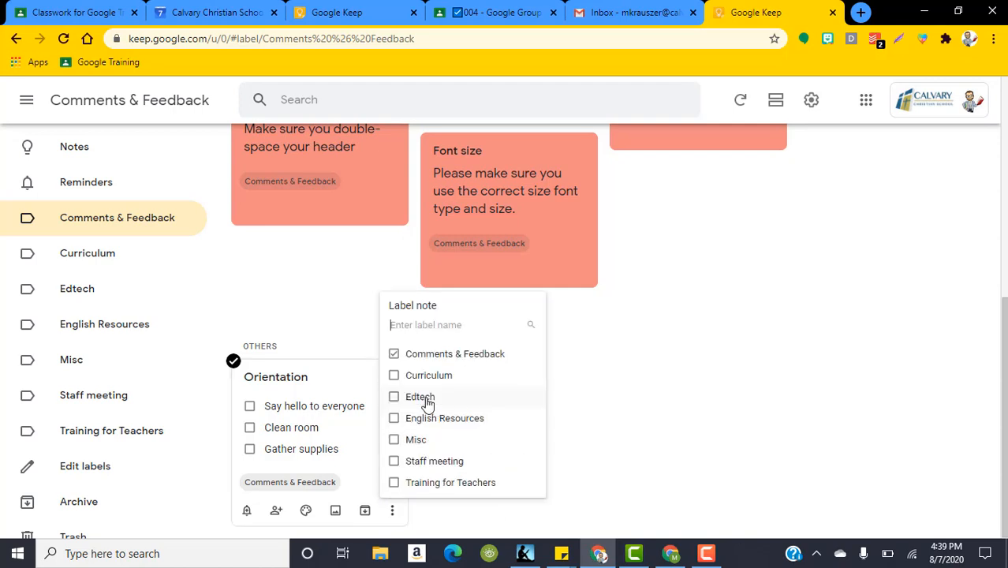
{"action": "left_click", "coordinate": [394, 355]}
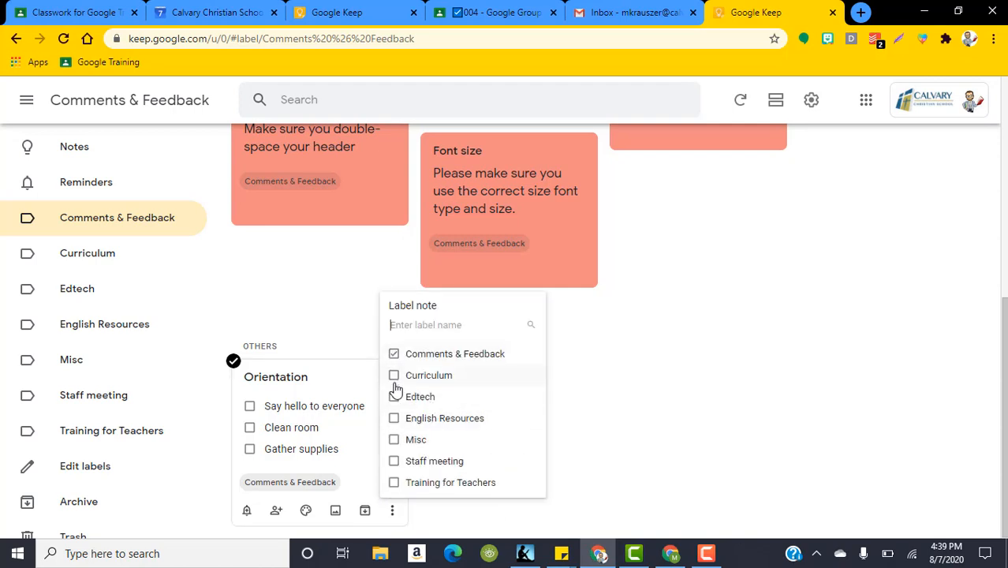
{"action": "left_click", "coordinate": [395, 464]}
{"action": "left_click", "coordinate": [394, 355]}
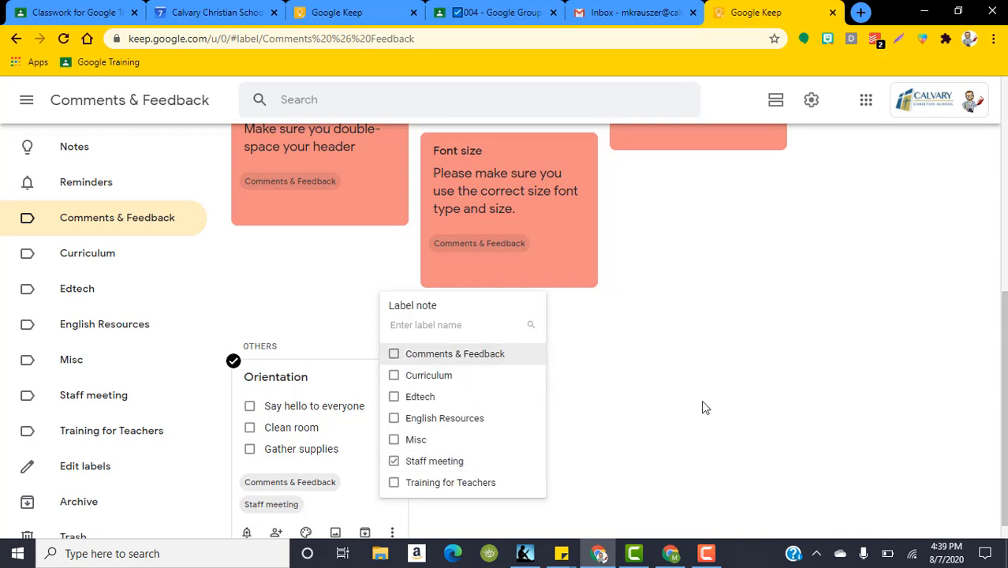
{"action": "left_click", "coordinate": [676, 394]}
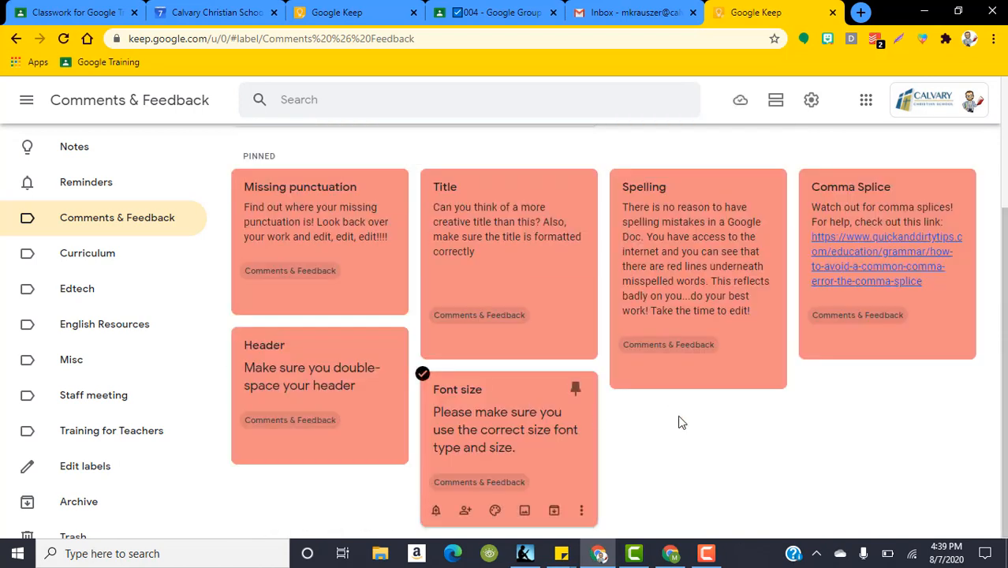
{"action": "left_click", "coordinate": [94, 402]}
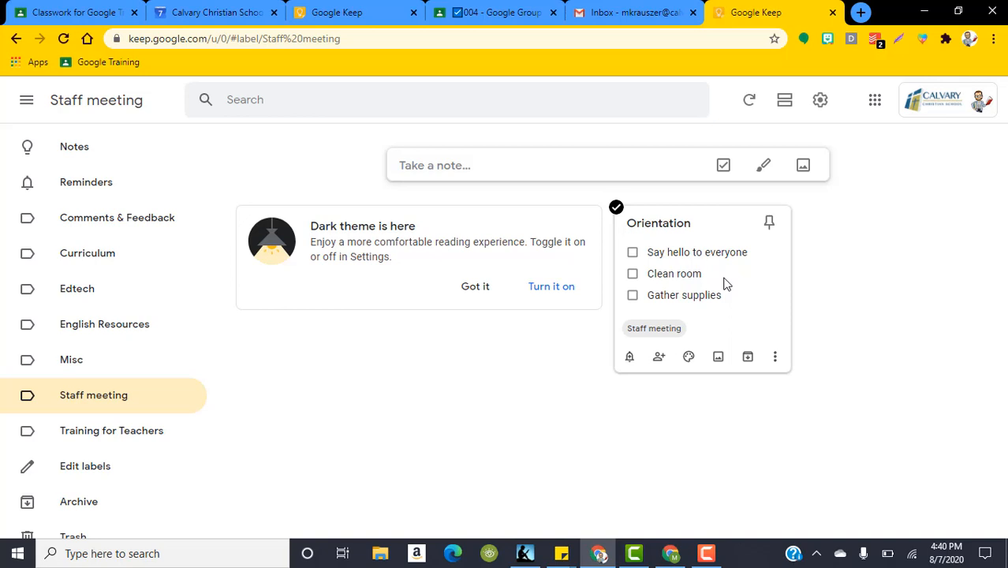
- Switch to Google Calendar and close the Keep notes side panel beside the August 2020 calendar
{"action": "left_click", "coordinate": [169, 12]}
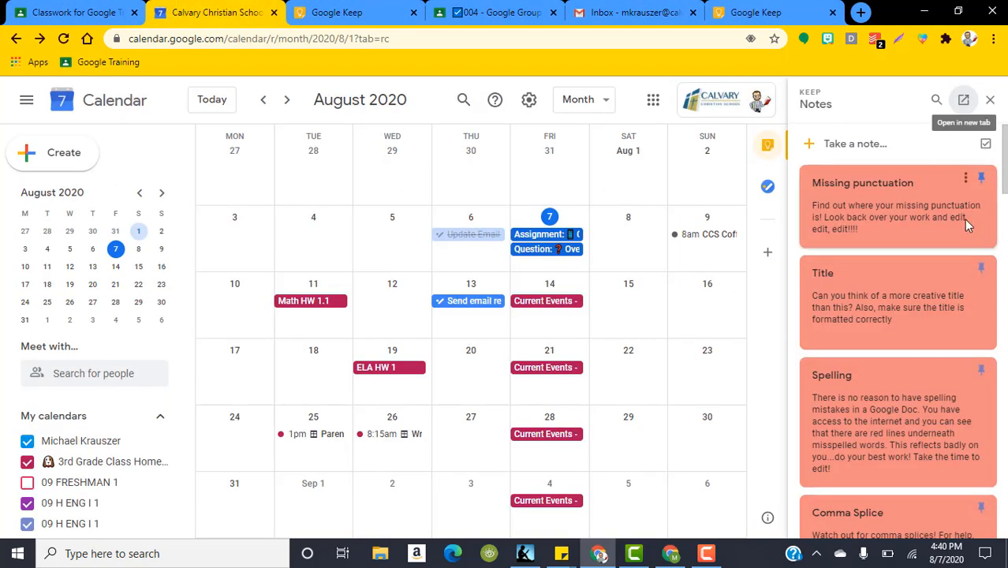
{"action": "left_click", "coordinate": [990, 99]}
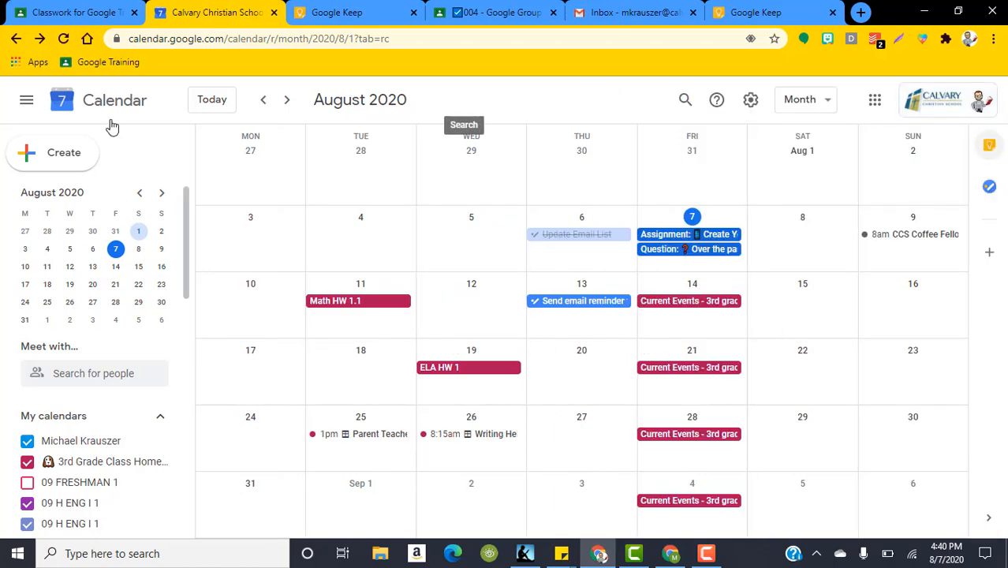